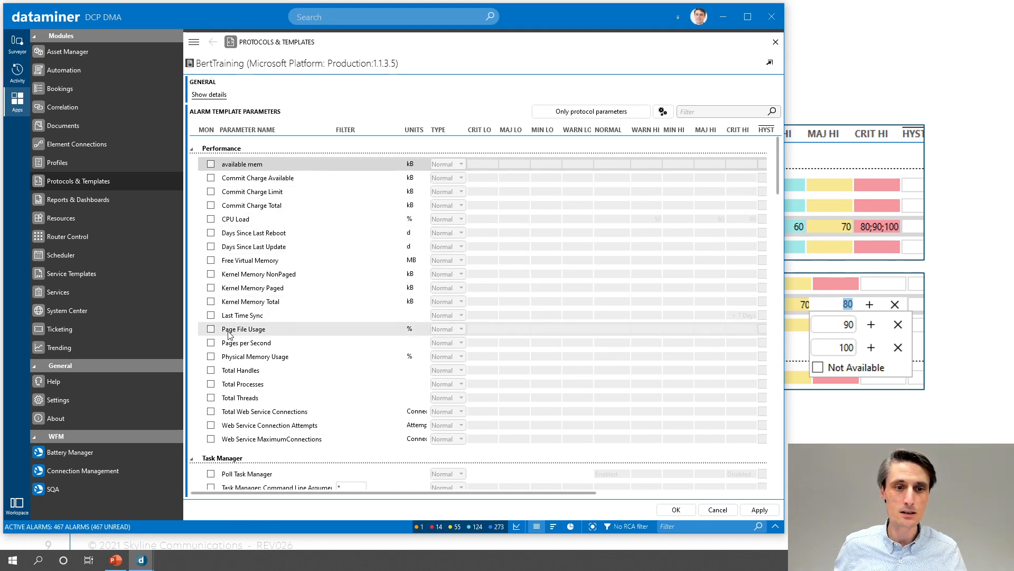
Enable alarm monitoring for the Total Handles, Total Processes and Total Threads parameters in the Performance group.
click(210, 371)
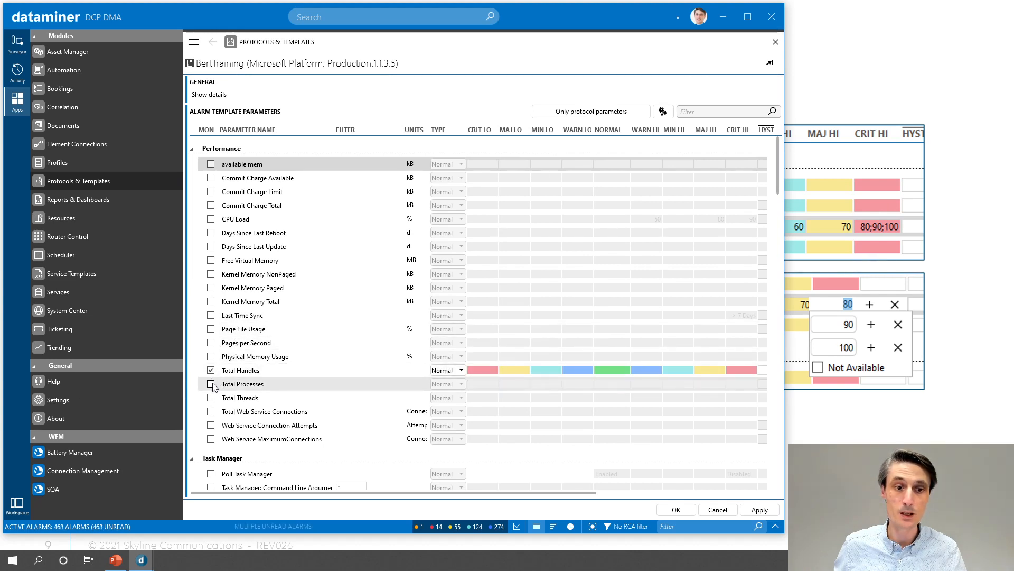
click(211, 385)
click(212, 398)
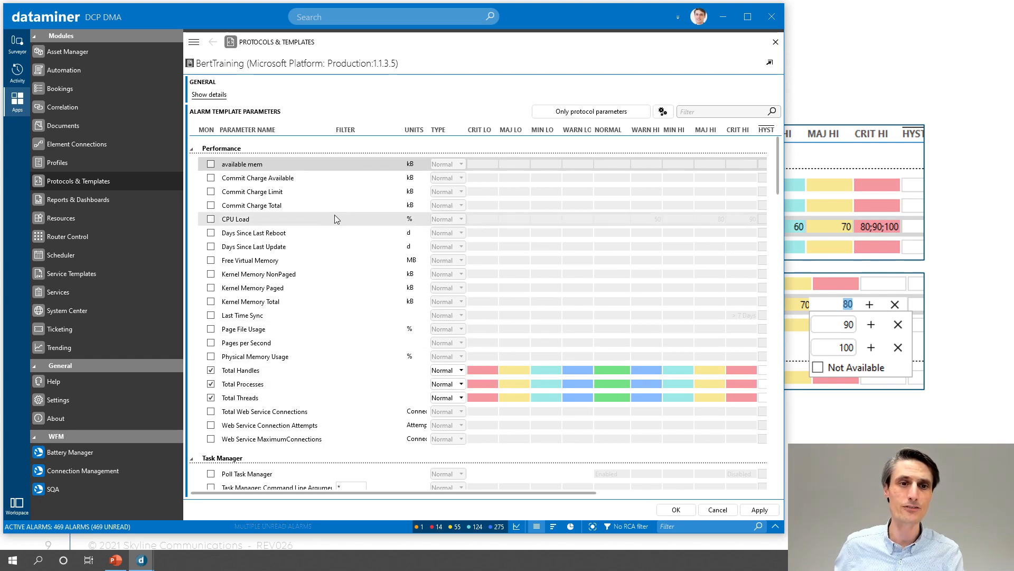
Enable alarm monitoring for CPU Load and set its minor high threshold to 60.
click(211, 219)
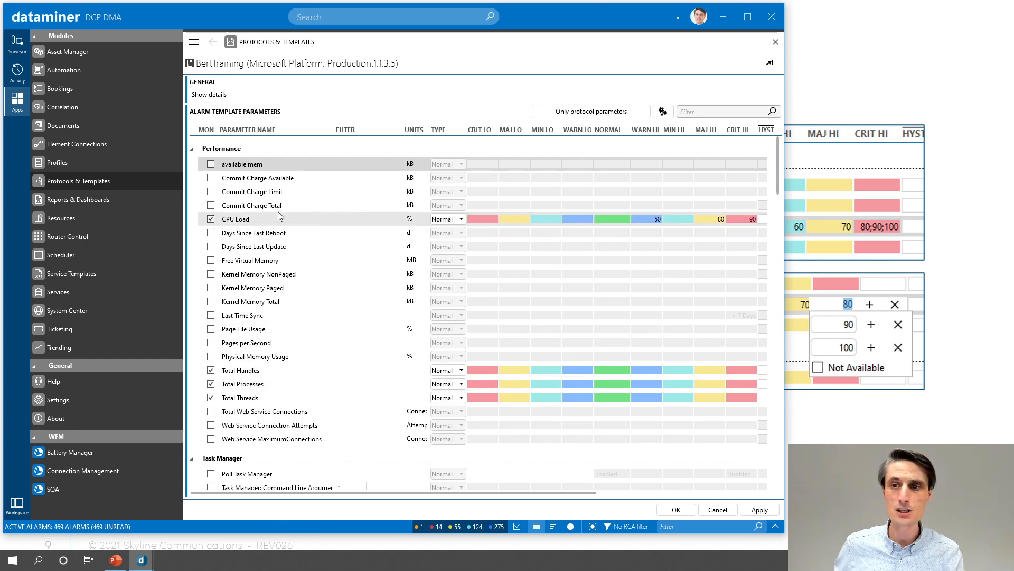
click(676, 219)
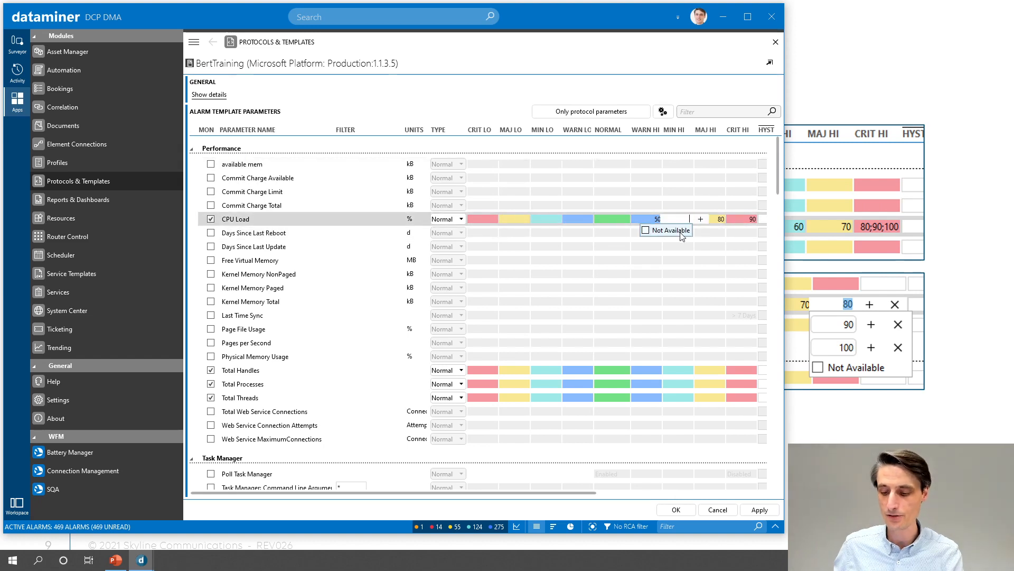
text(60)
key(Return)
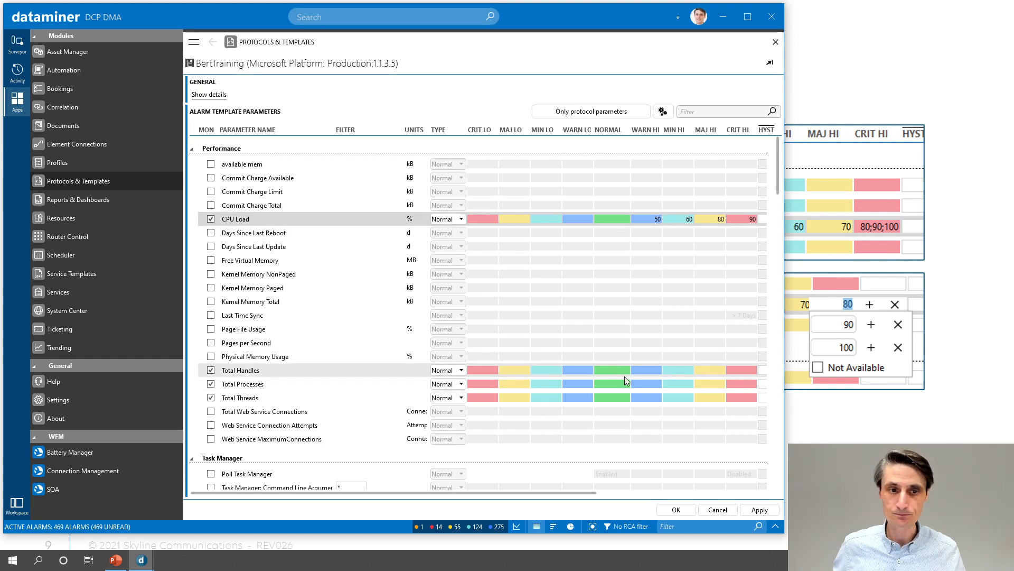
Disable alarm monitoring for the Total Threads parameter.
click(211, 397)
click(211, 398)
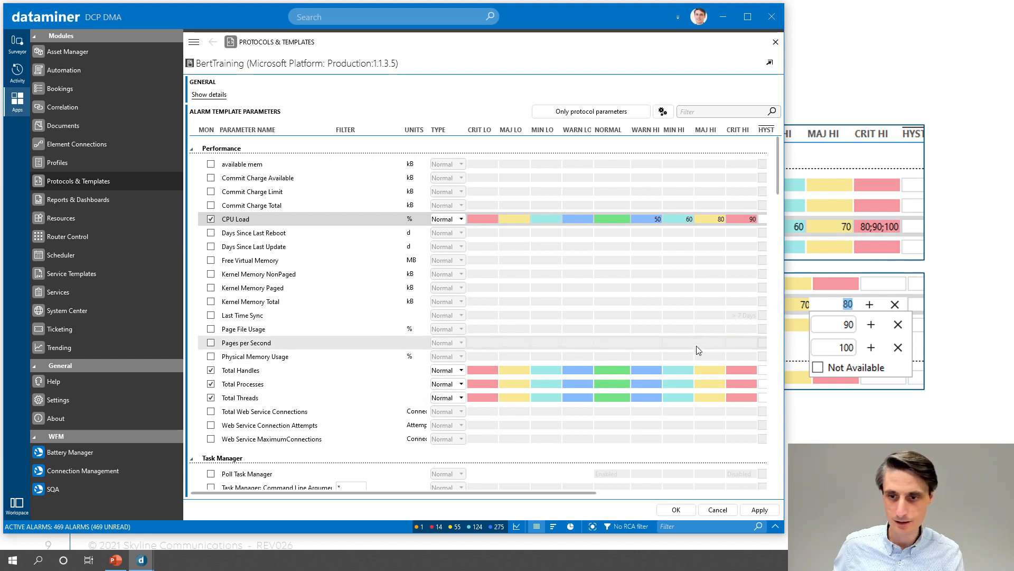
click(211, 398)
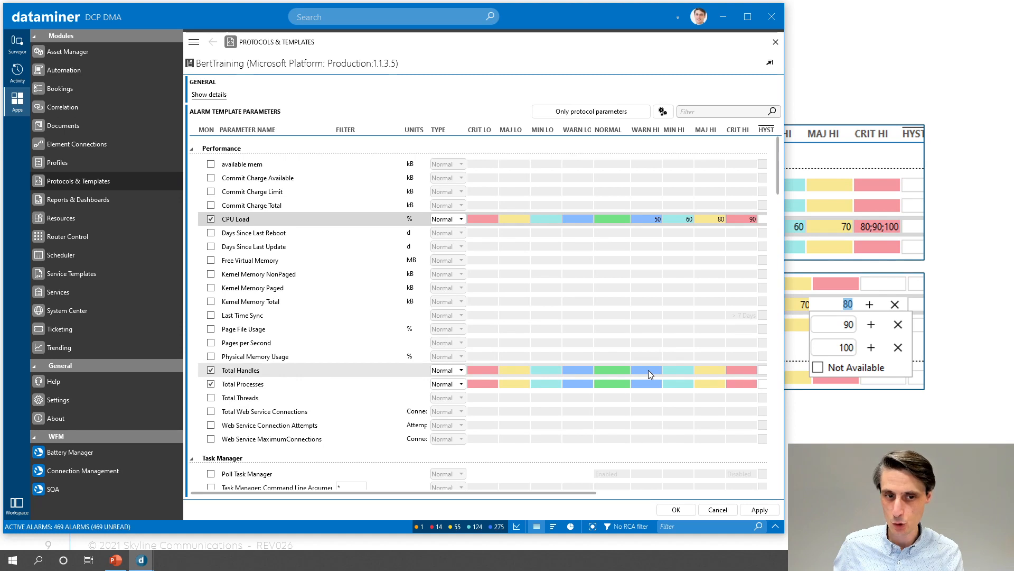
Set the warning high threshold to 10000 for both Total Handles and Total Processes.
click(648, 370)
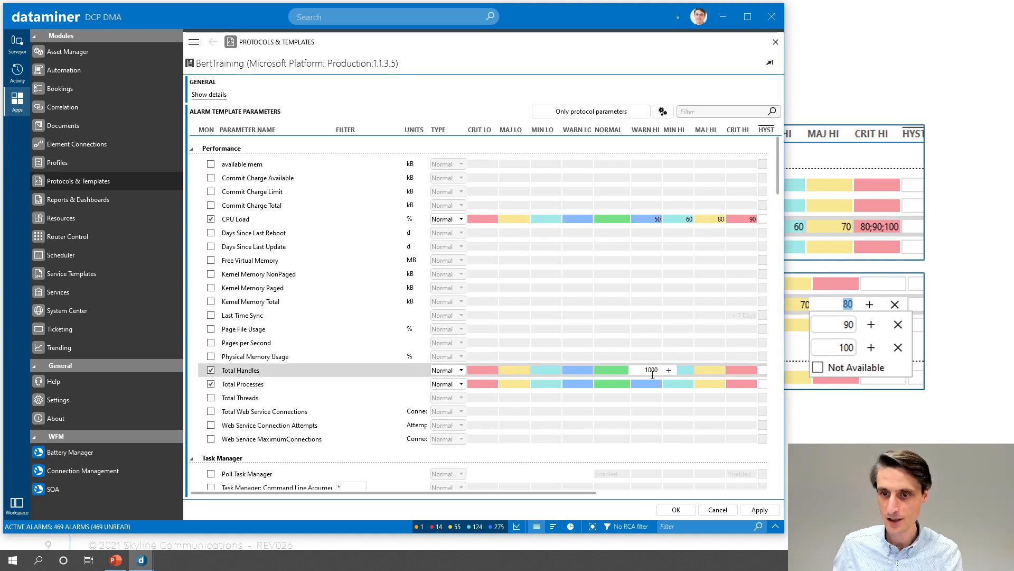
click(646, 384)
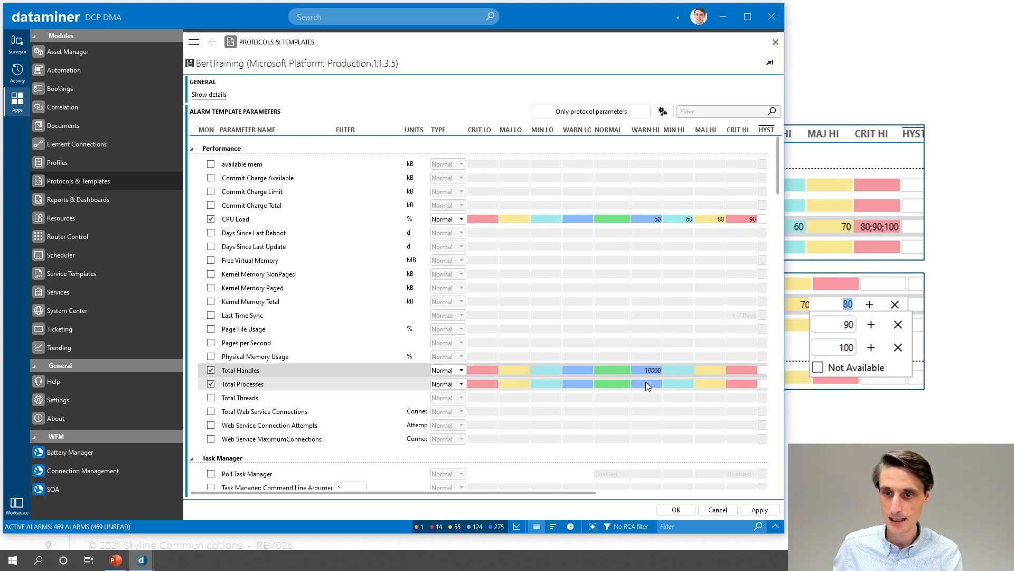
text(1)
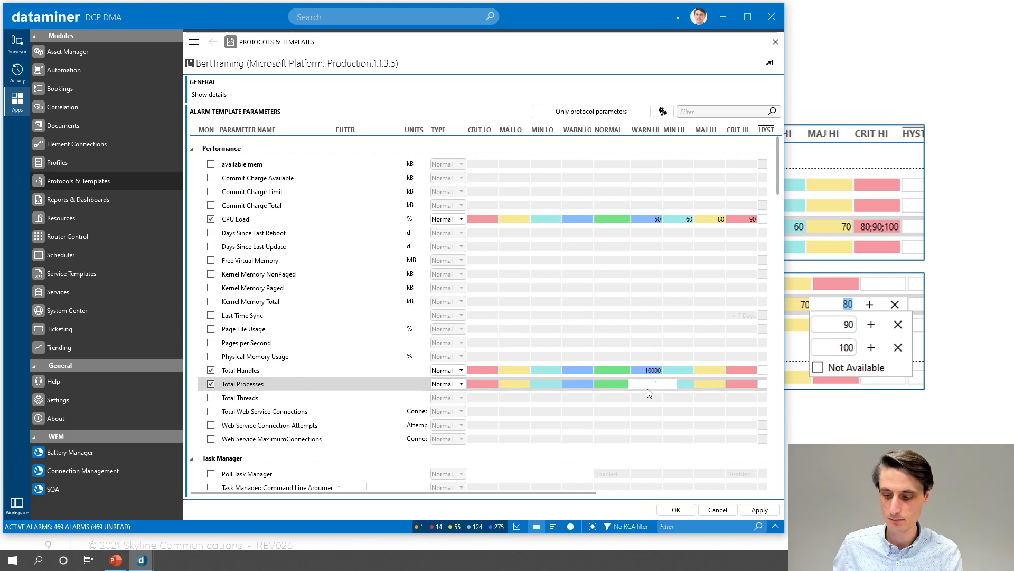
text(0000)
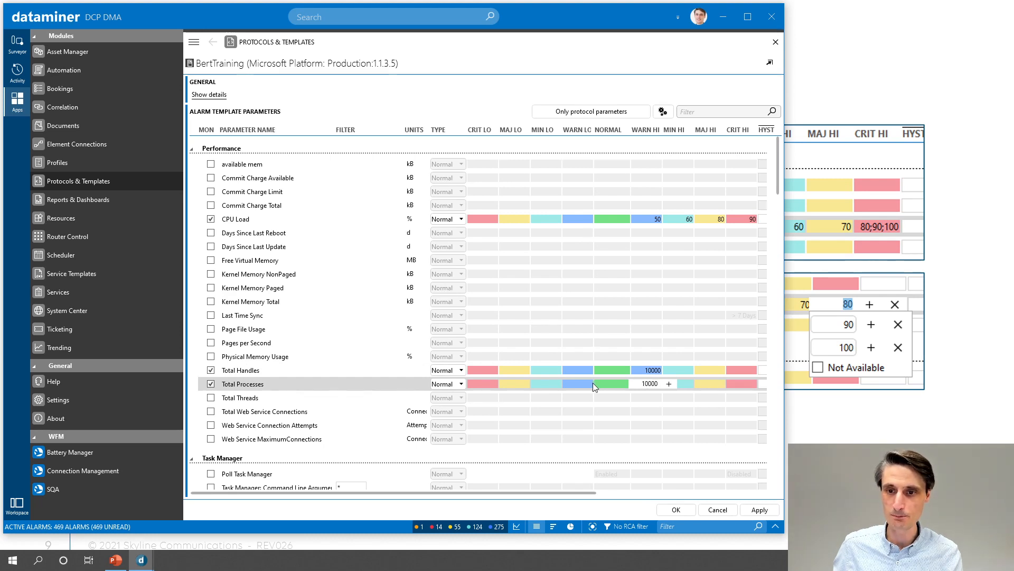
key(Return)
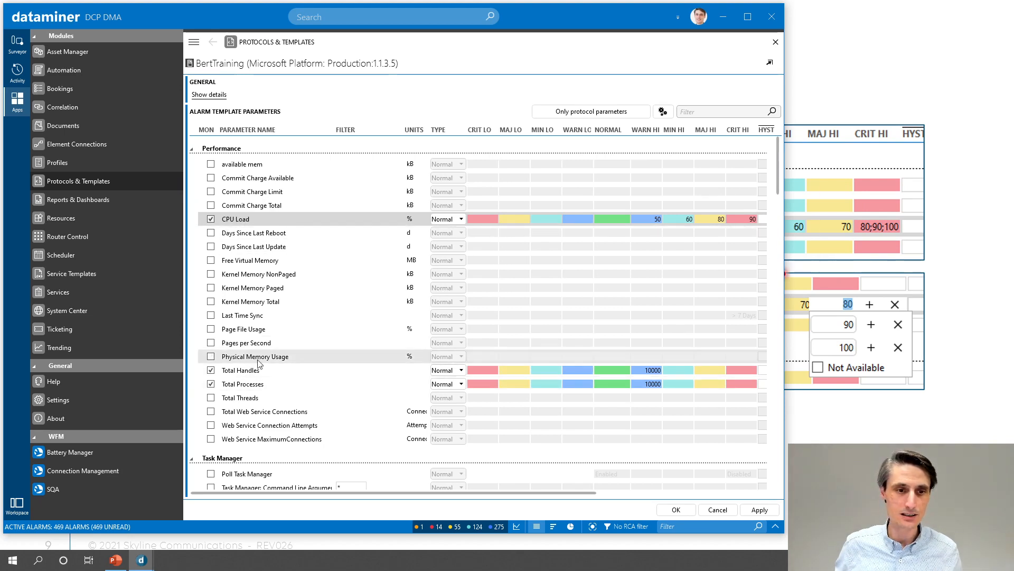
Enable alarm monitoring for the Network Adapter Table: Status parameter in the Network Interface group.
scroll(237, 359, down, 2)
scroll(236, 361, down, 15)
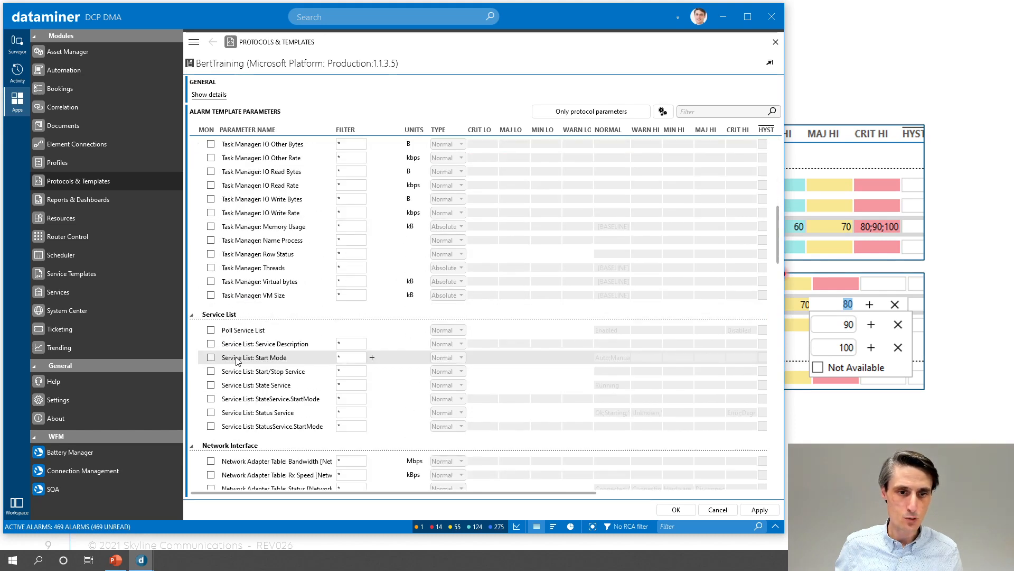
scroll(237, 360, down, 2)
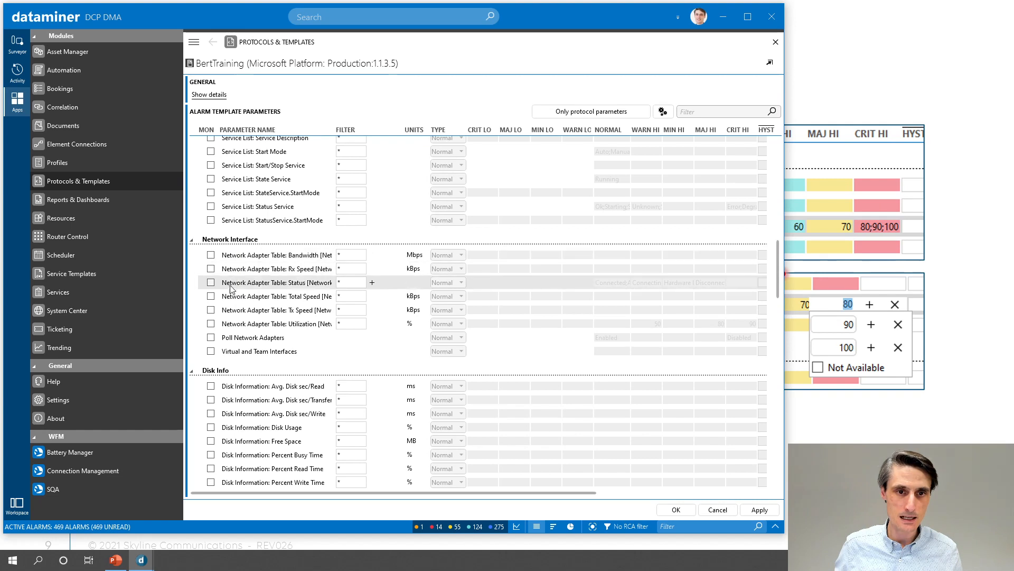
click(211, 282)
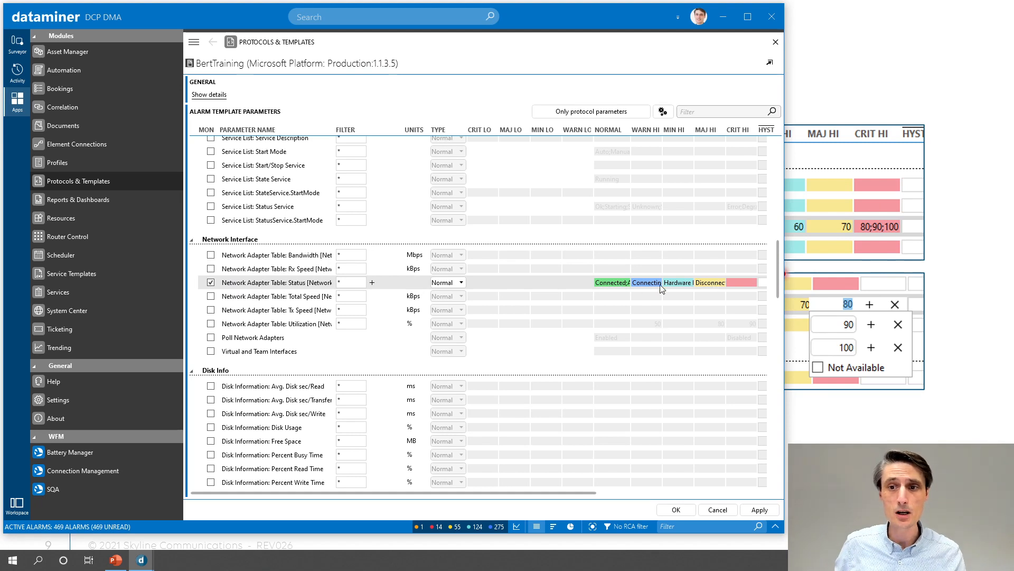
Check which network adapter states are assigned to the normal and warning high severities.
click(609, 283)
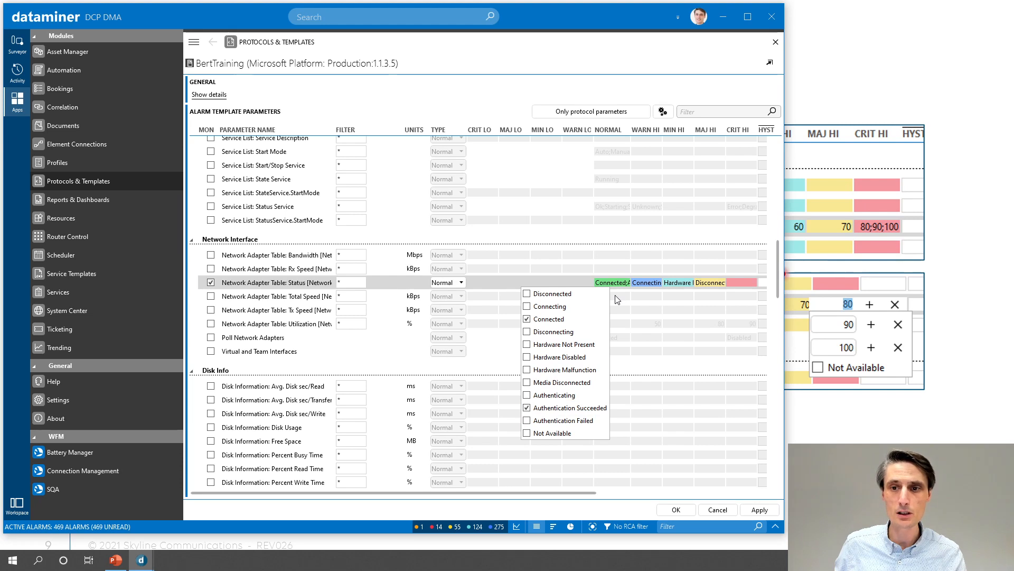
click(646, 283)
click(646, 283)
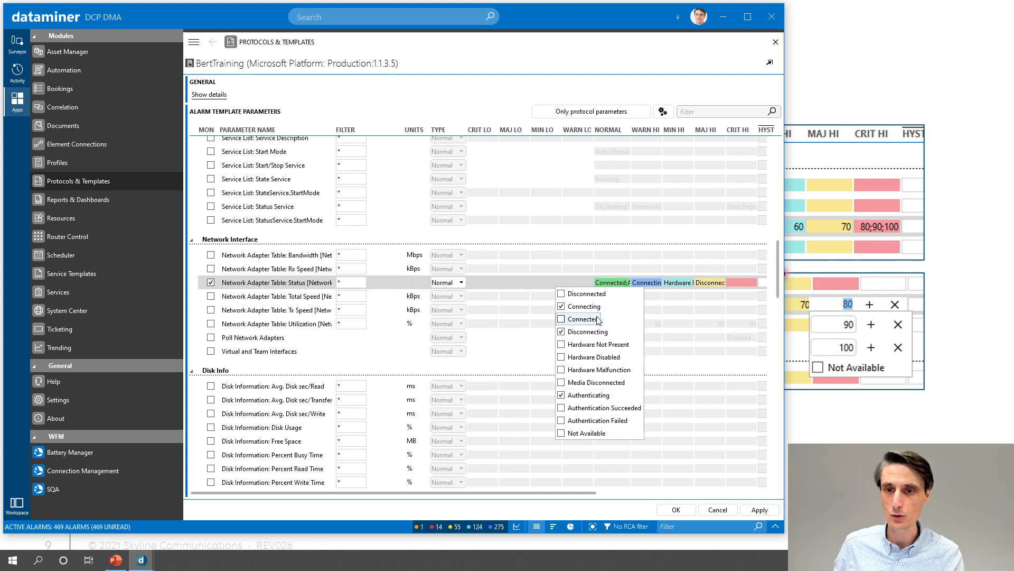
click(687, 284)
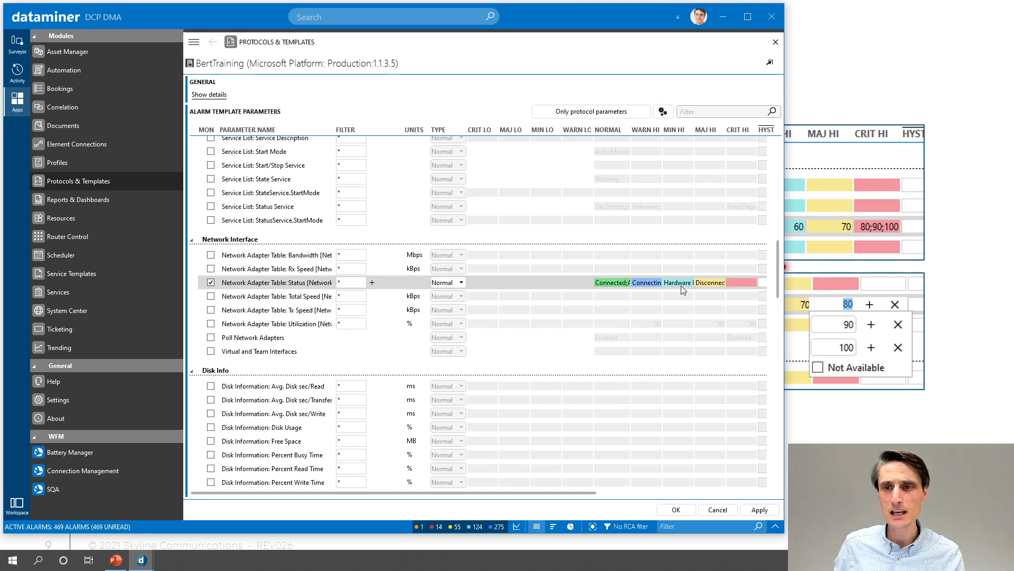
Remove all assigned states, from Hardware Not Present to Authentication Failed, from the network adapter status's minor high severity.
click(676, 284)
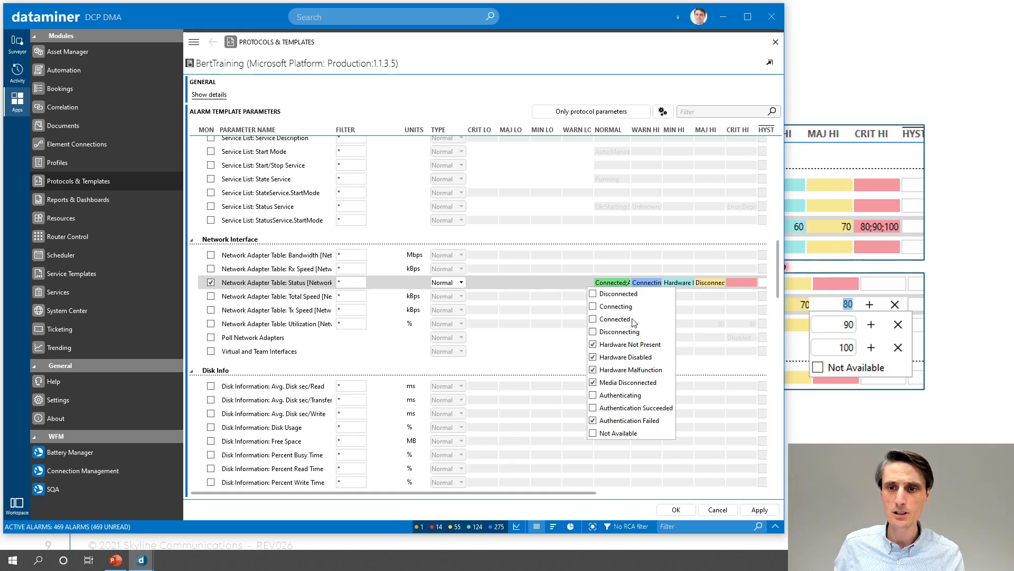
click(593, 344)
click(594, 370)
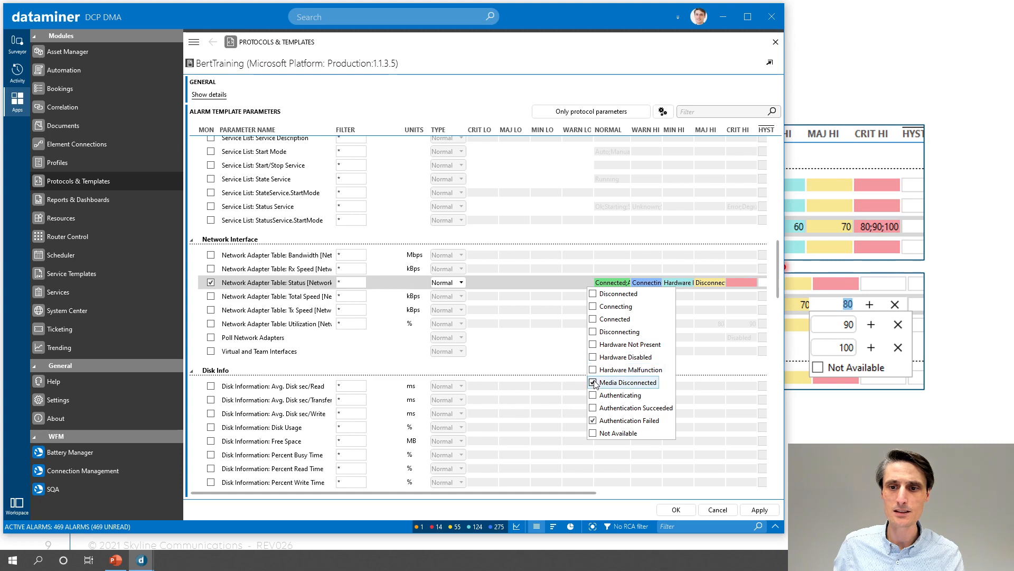
click(593, 382)
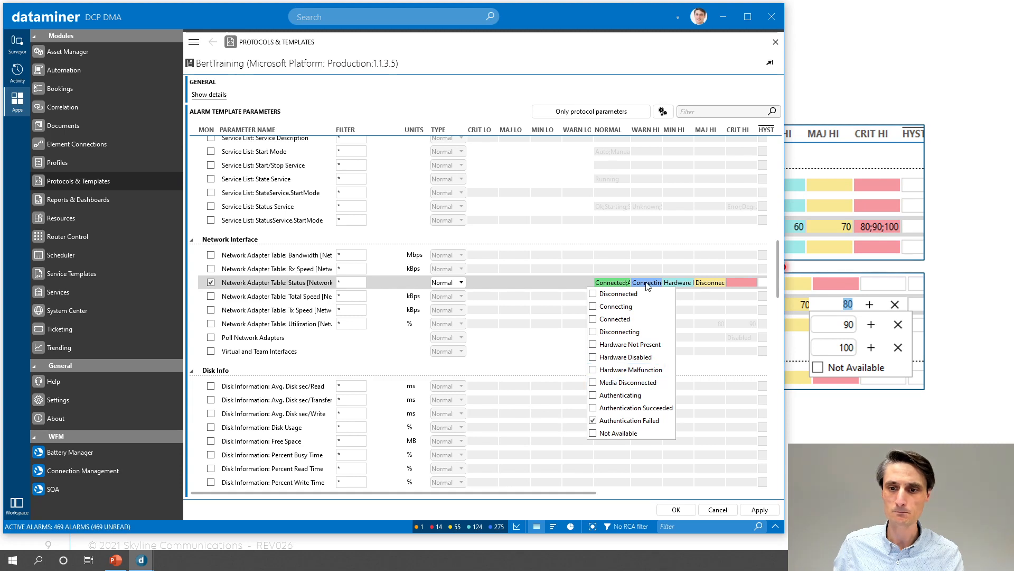
click(592, 420)
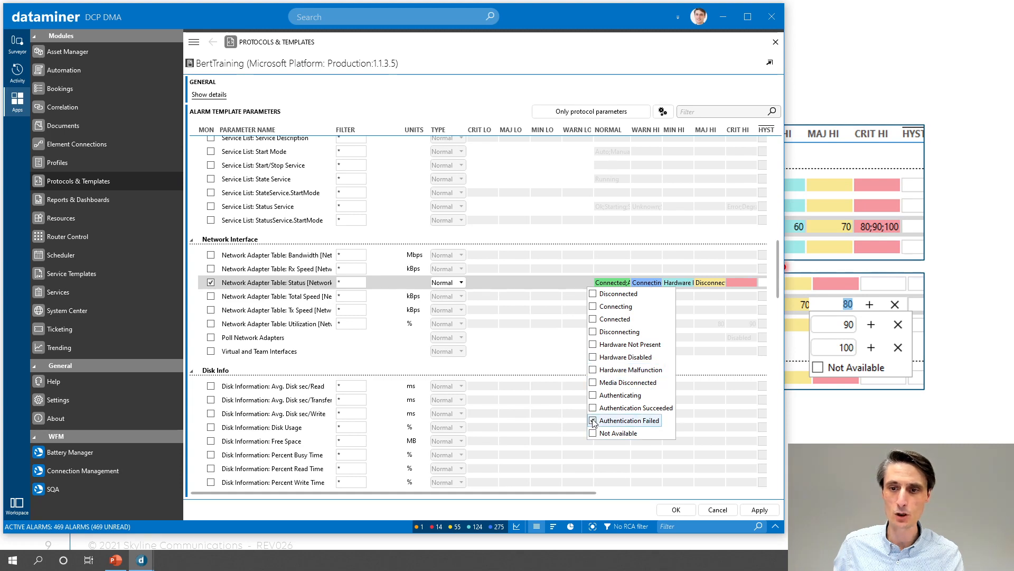
Assign every state except Connected to the warning high severity of the network adapter status.
click(648, 286)
click(650, 285)
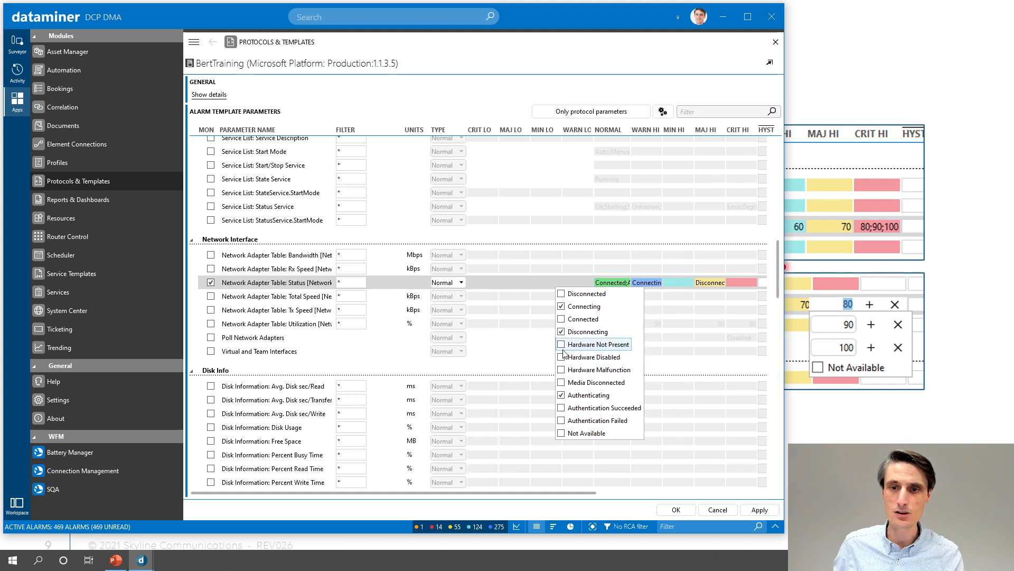
click(562, 344)
click(562, 357)
click(563, 370)
click(562, 382)
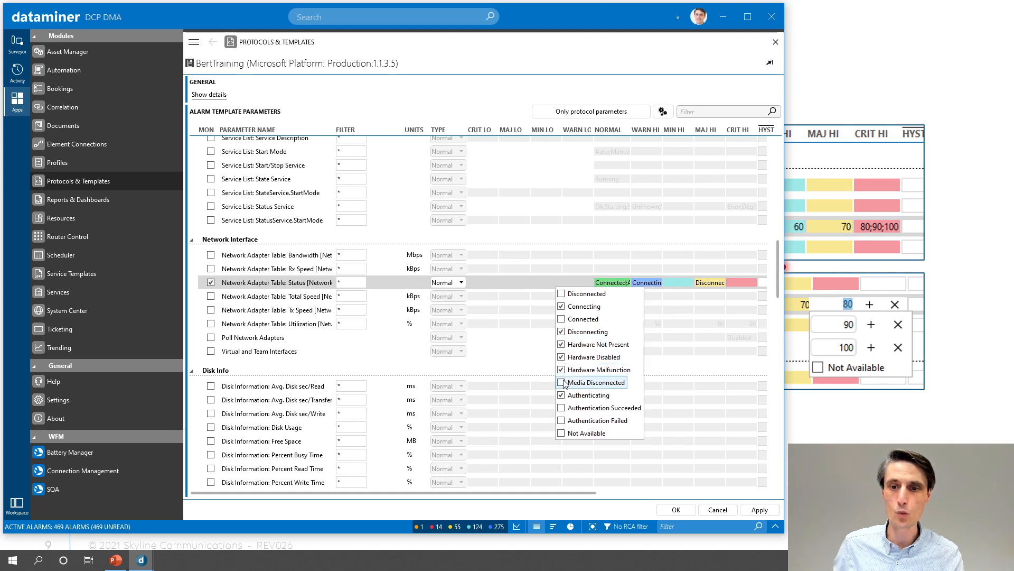
click(562, 408)
click(561, 421)
click(561, 434)
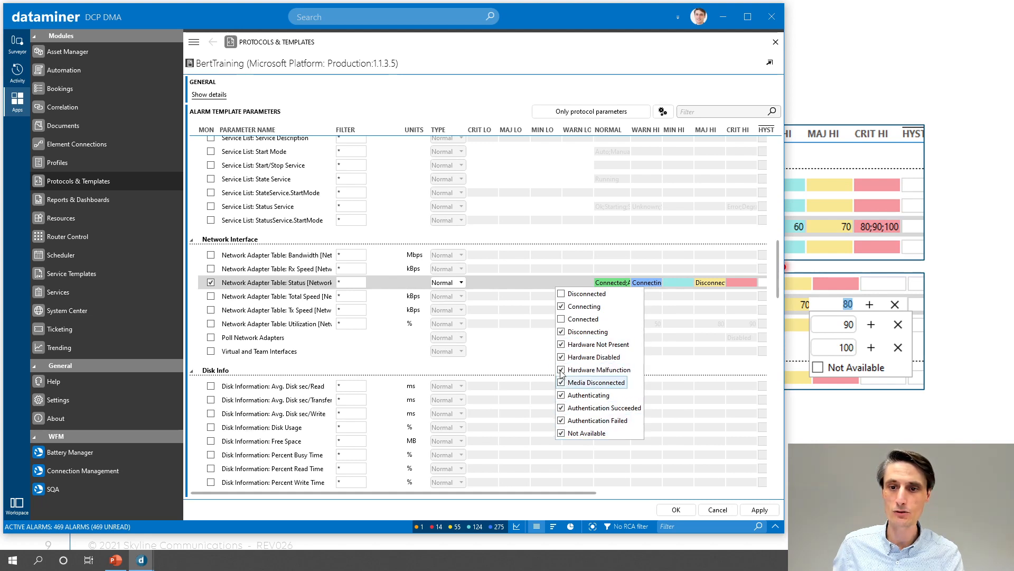
click(561, 294)
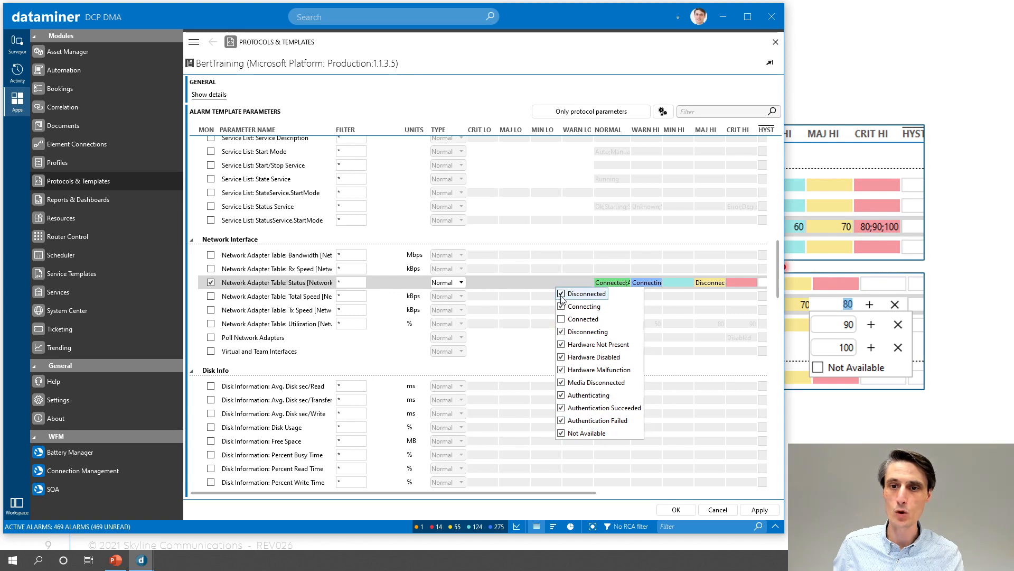
click(615, 287)
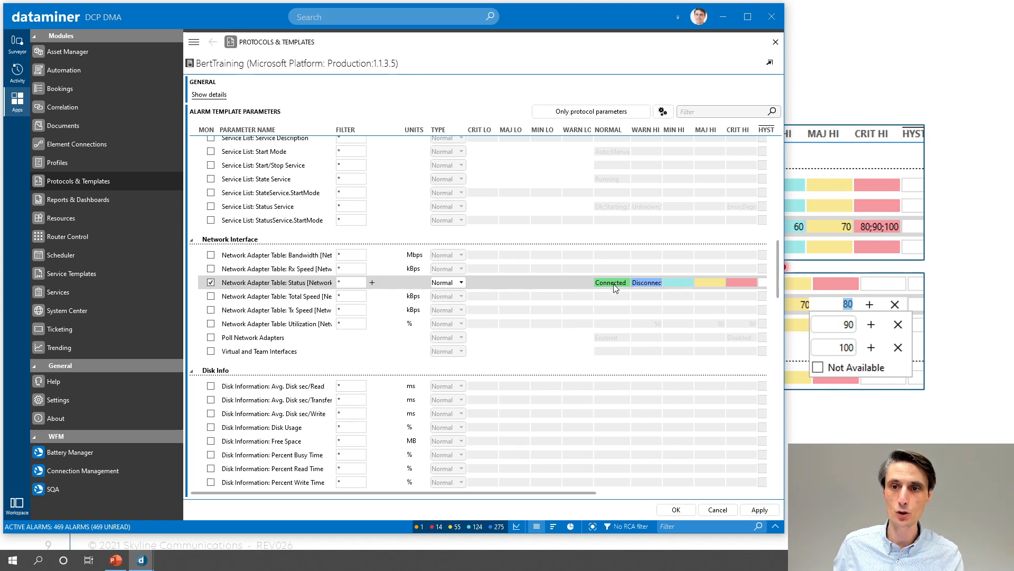
click(644, 286)
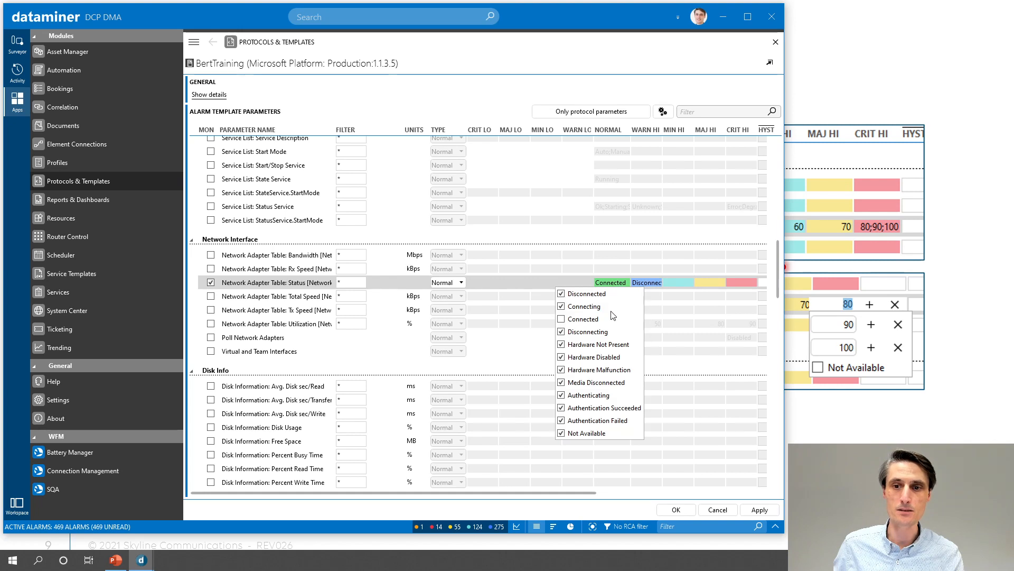
click(700, 290)
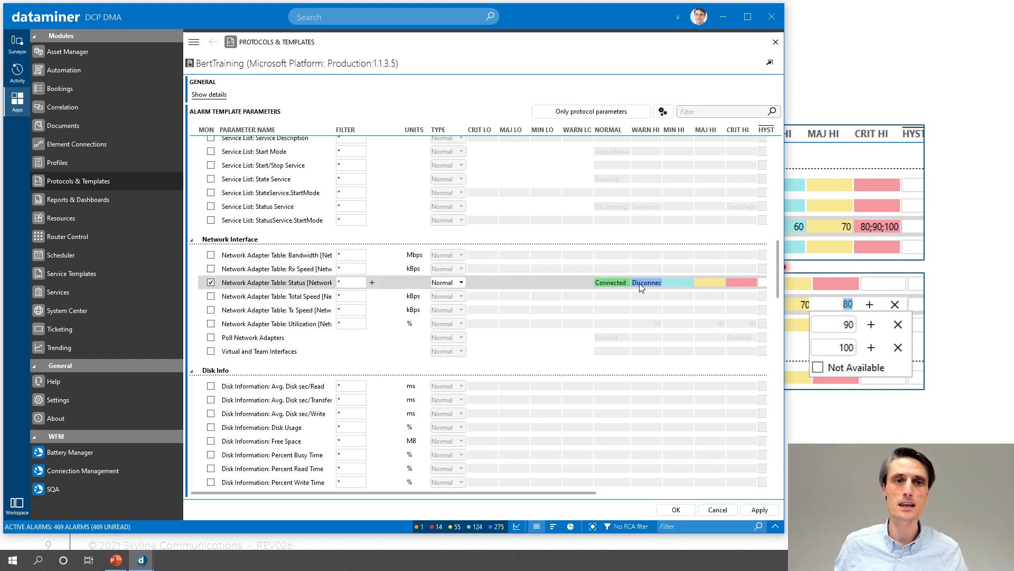
Save the alarm template and decline linking it to an element.
scroll(299, 287, up, 2)
scroll(298, 287, up, 15)
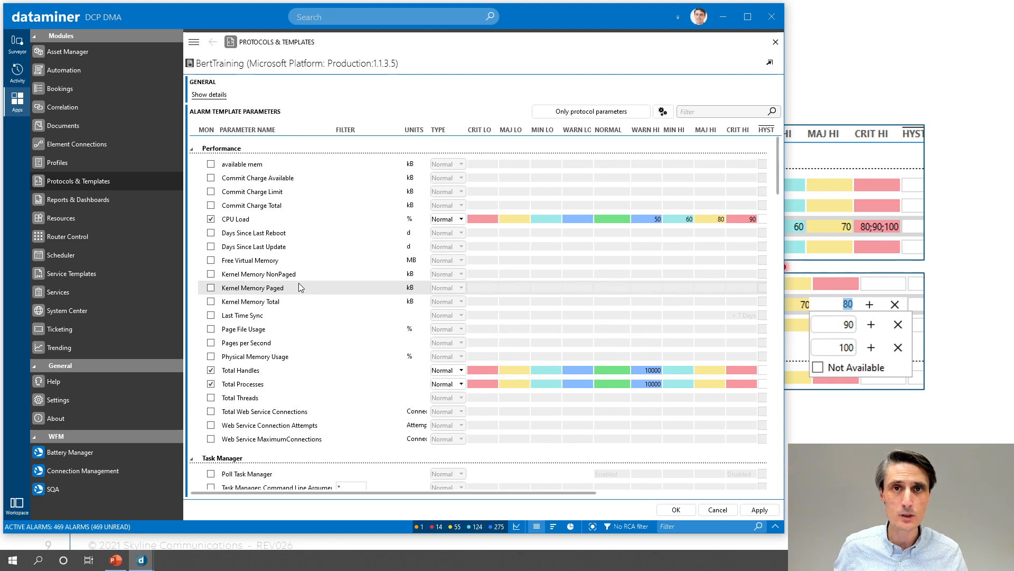
click(679, 510)
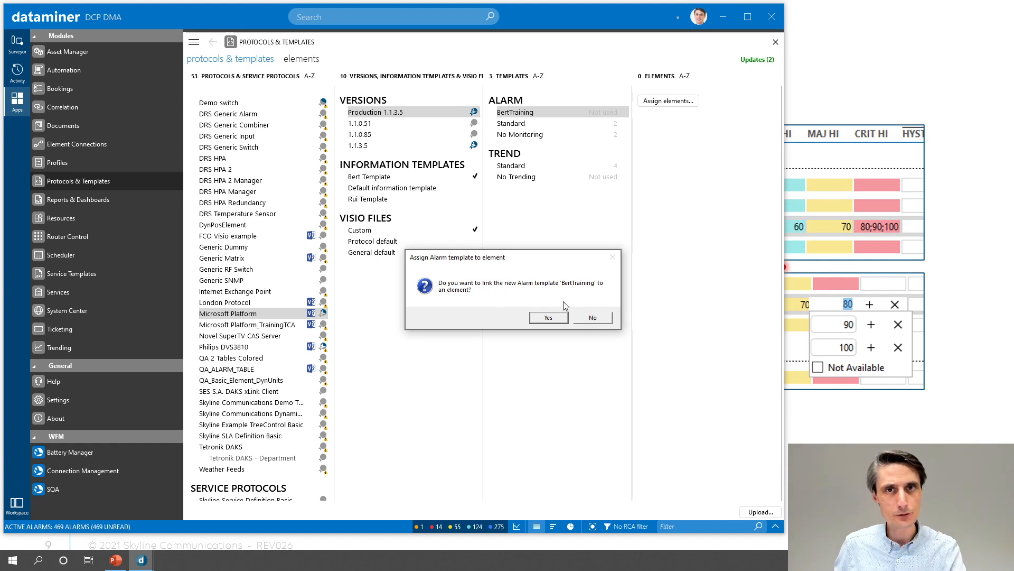
click(591, 318)
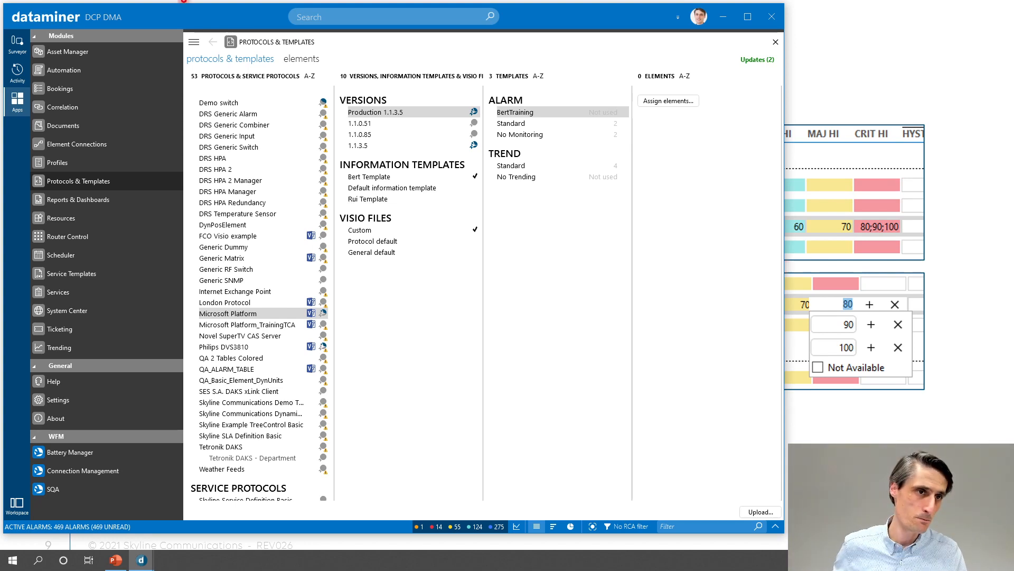
Open the Training_MS_Bert_1 element under the Brussels view for editing.
click(12, 47)
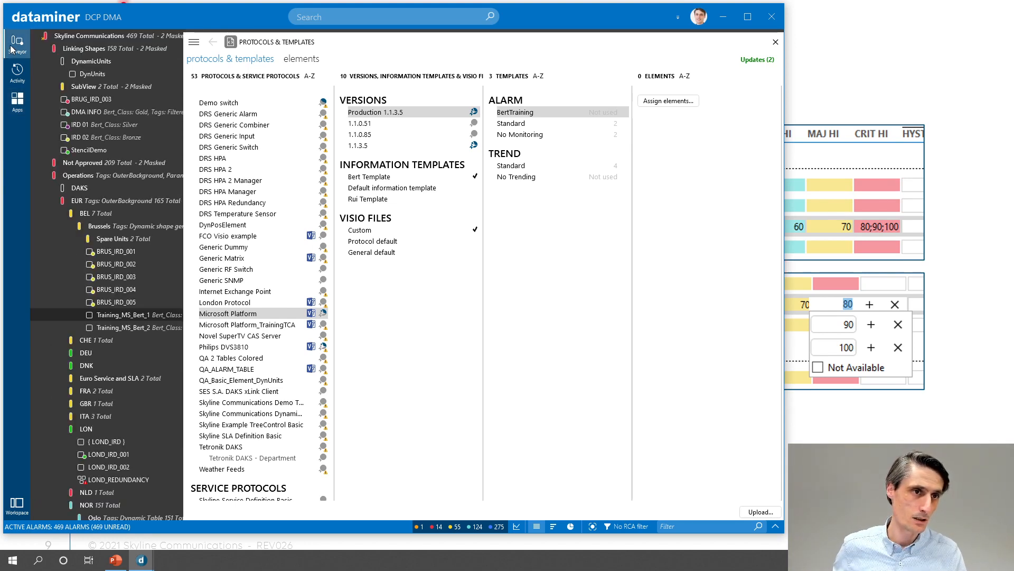
right_click(121, 315)
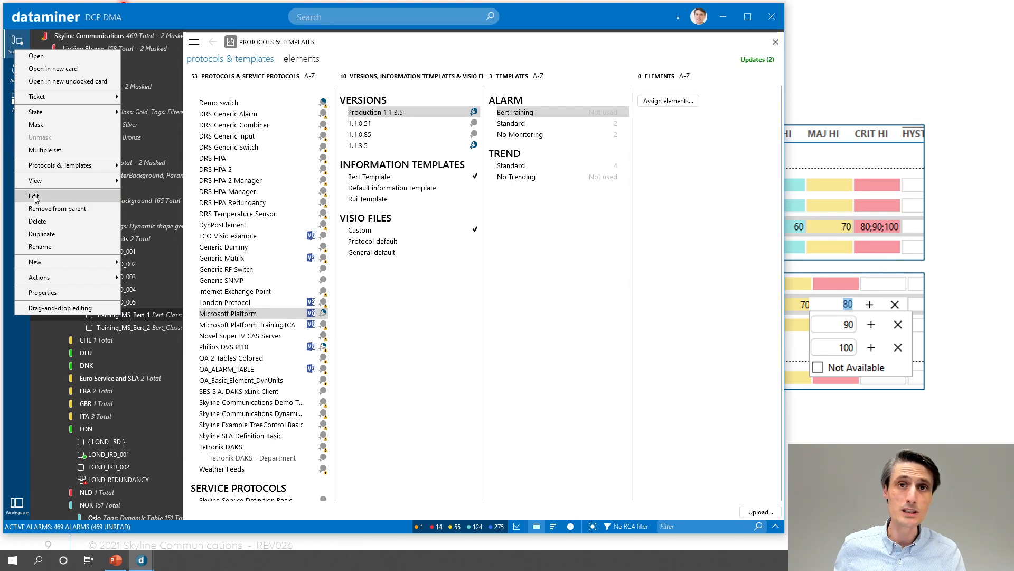
click(62, 196)
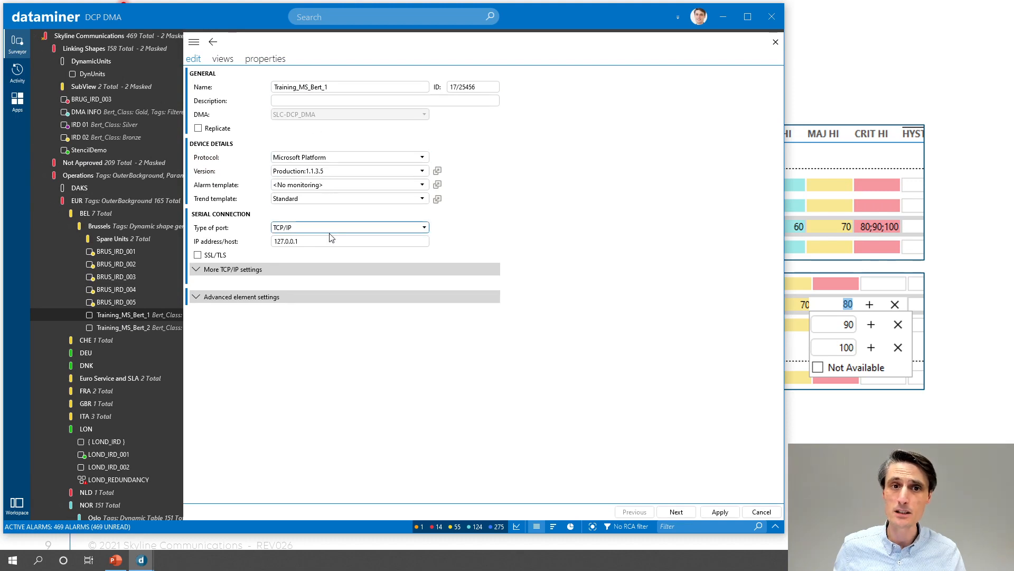
Assign the BertTraining alarm template to the Training_MS_Bert_1 element and apply the change.
click(297, 186)
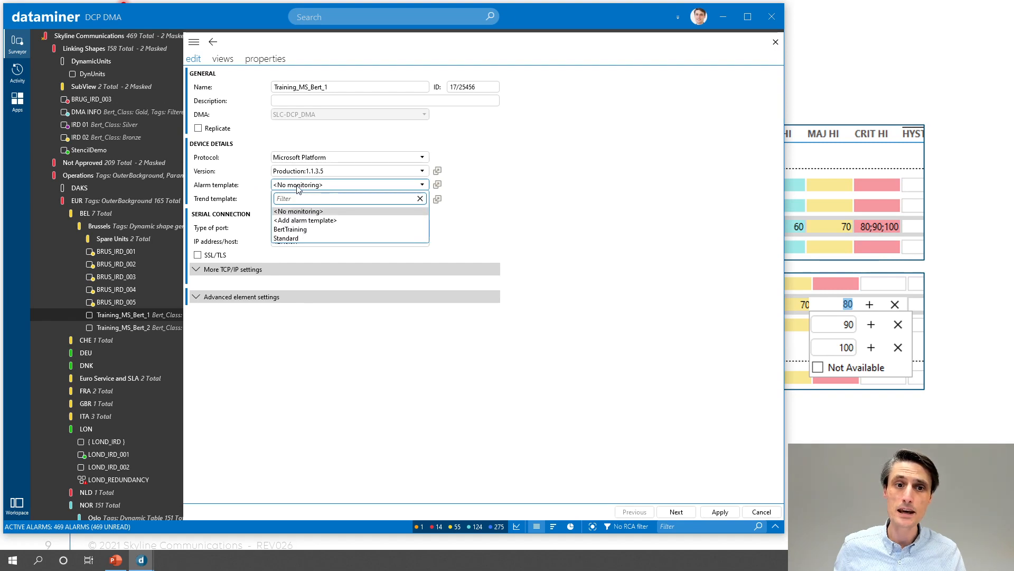
click(294, 231)
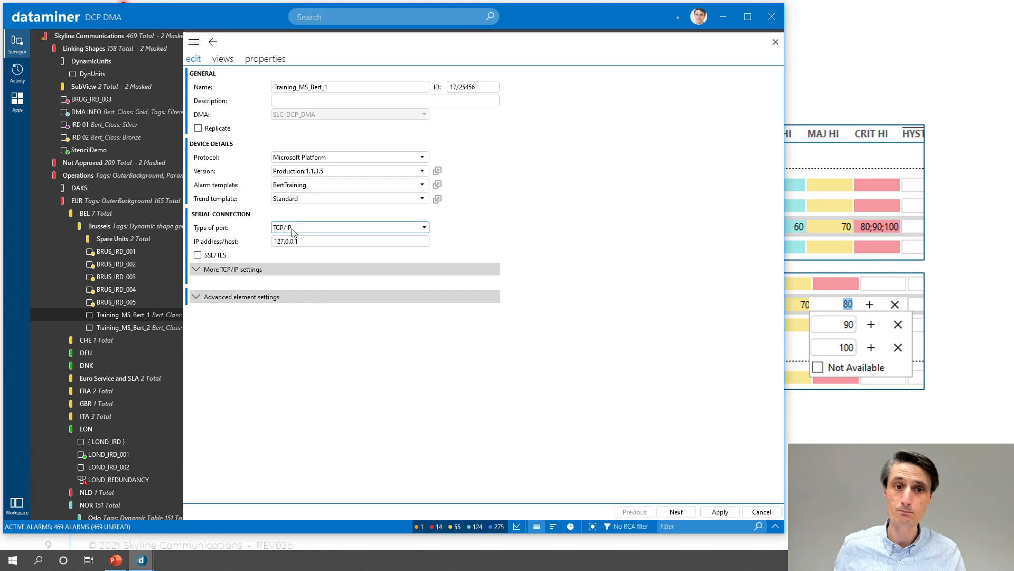
click(725, 512)
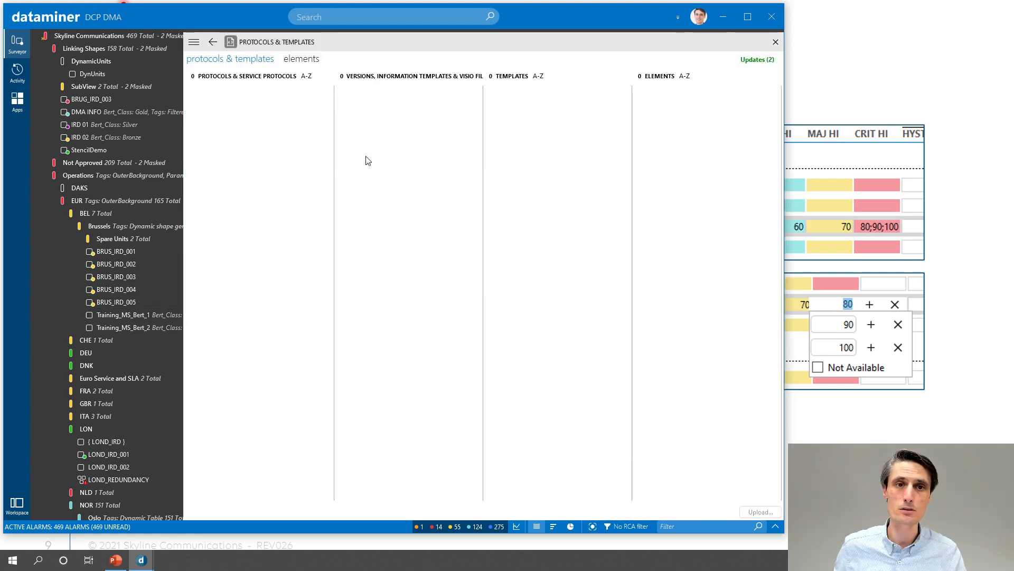
Open the Training_MS_Bert_1 element in a new card, maximize the card and show its Performance data page.
right_click(121, 319)
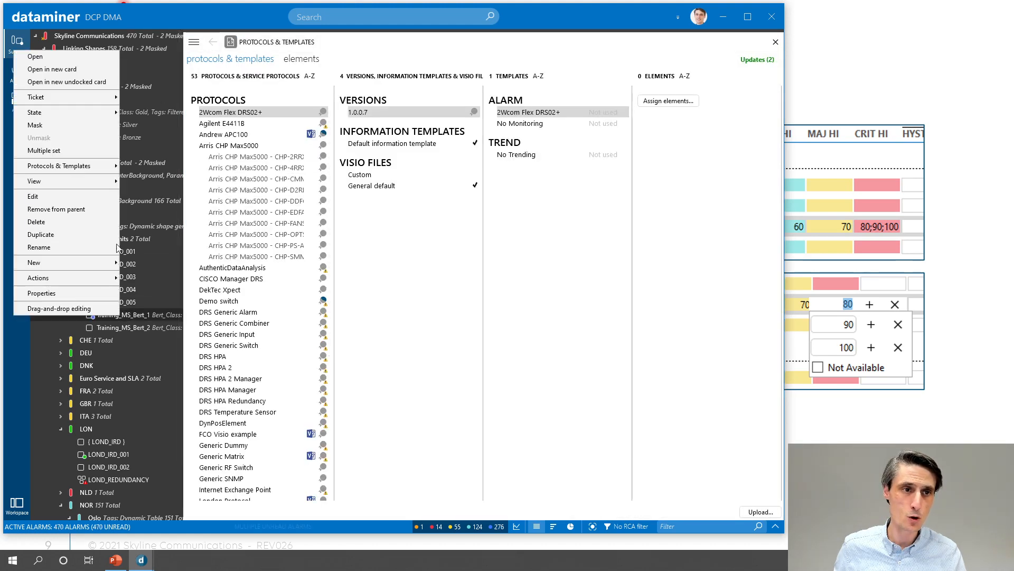
click(70, 83)
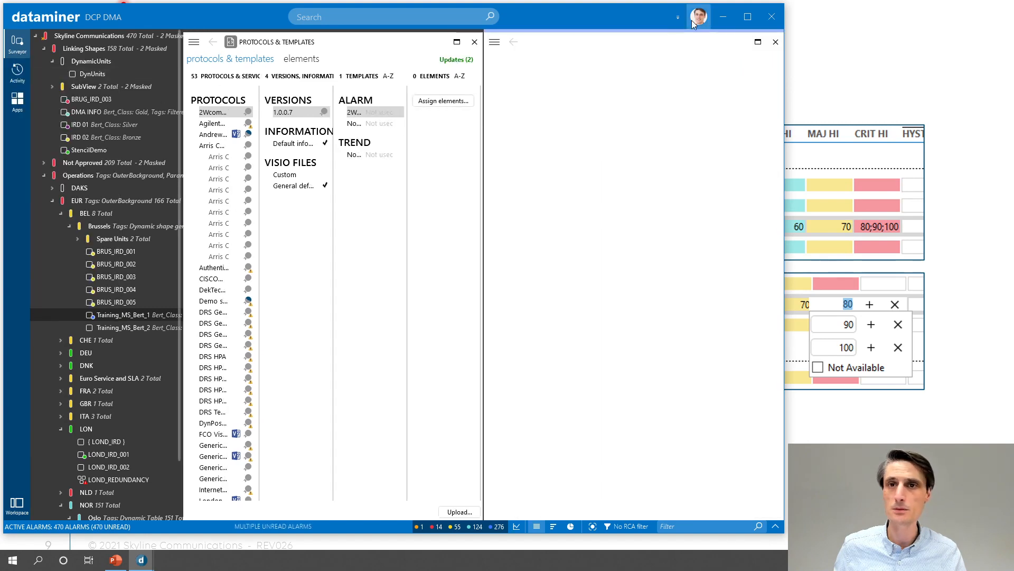
click(759, 43)
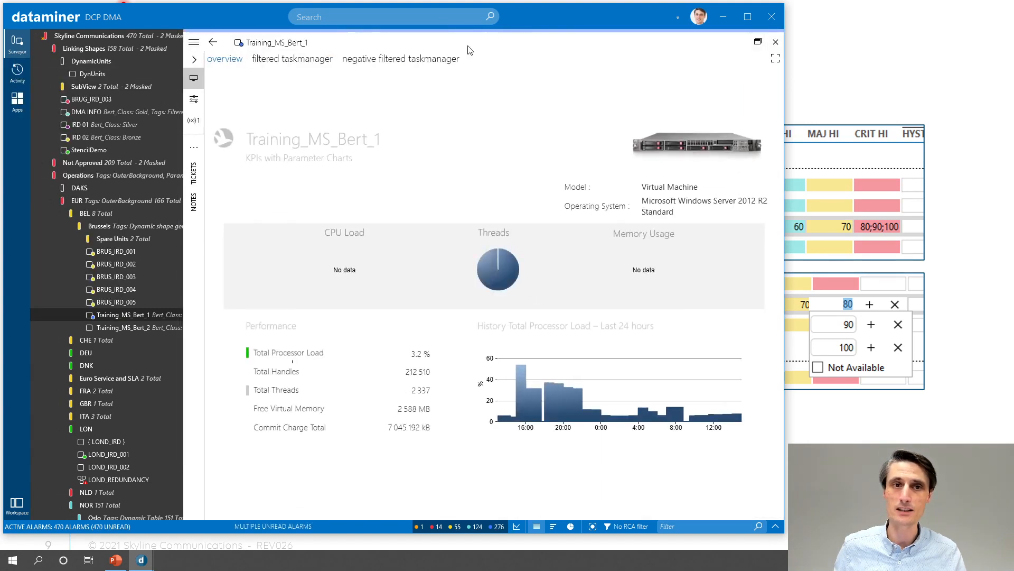
click(194, 101)
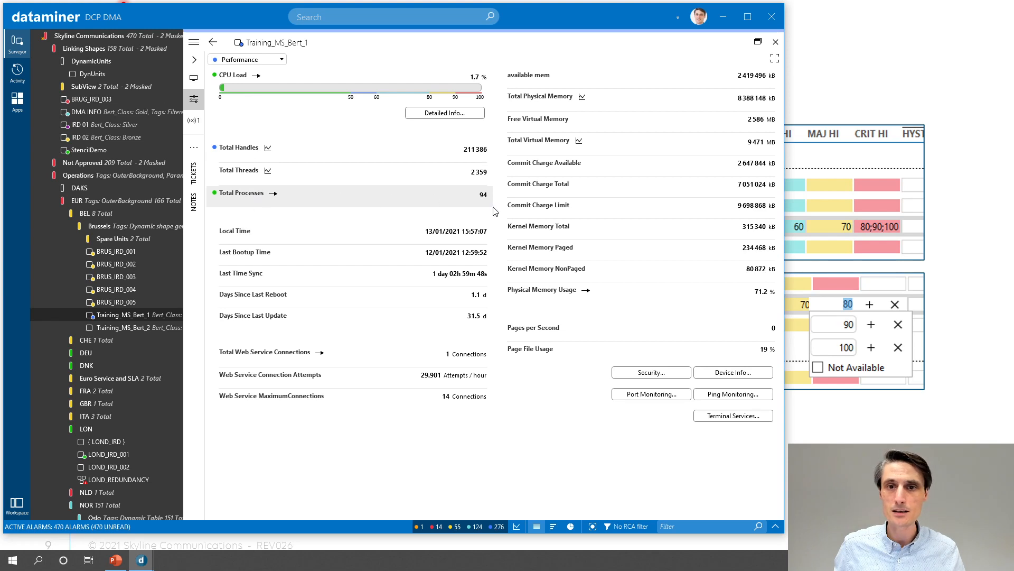
Examine the adapter status on the Network Interface page and the Total Handles parameter on the Performance page.
mouse_move(487, 205)
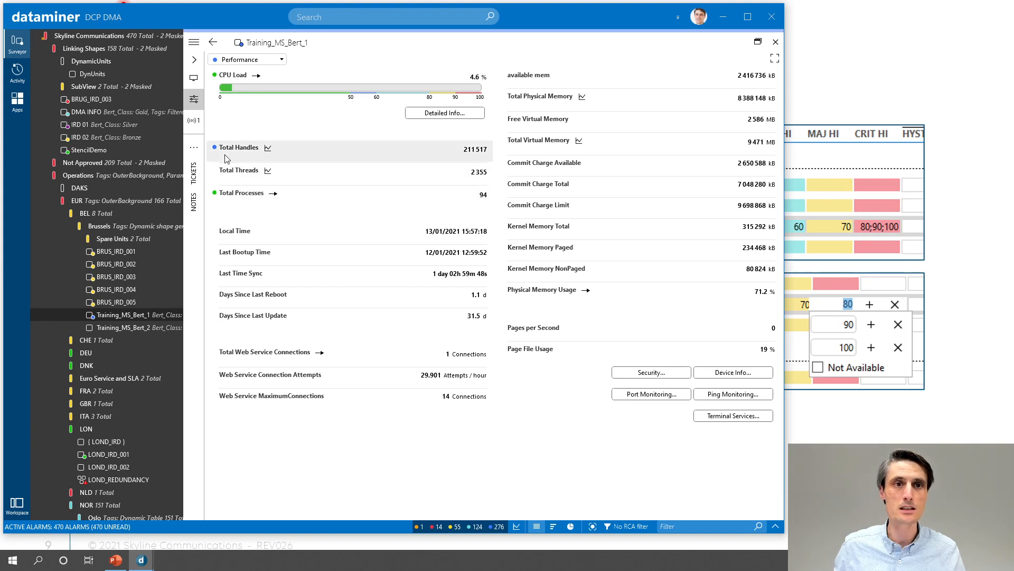
click(248, 59)
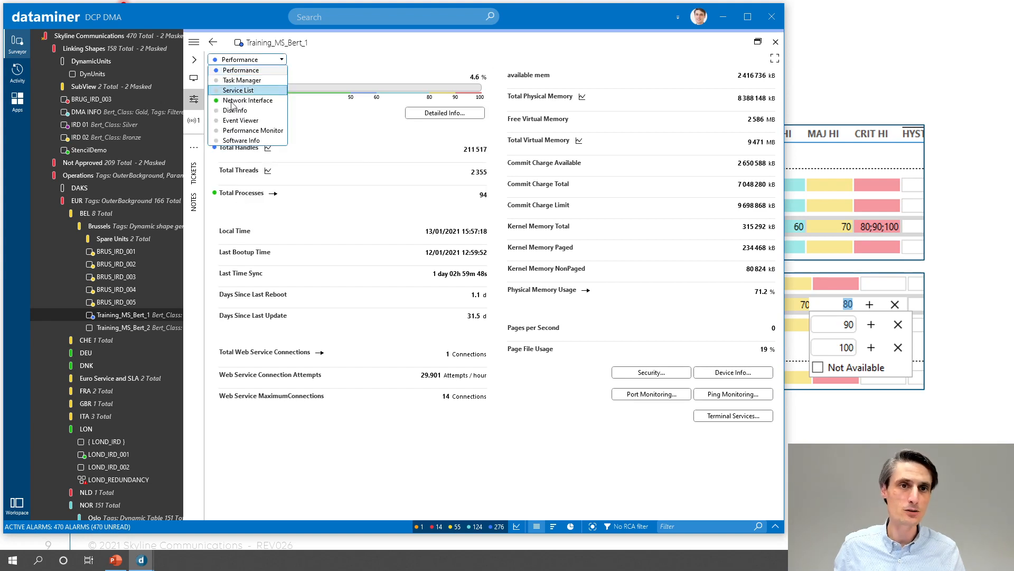
click(247, 100)
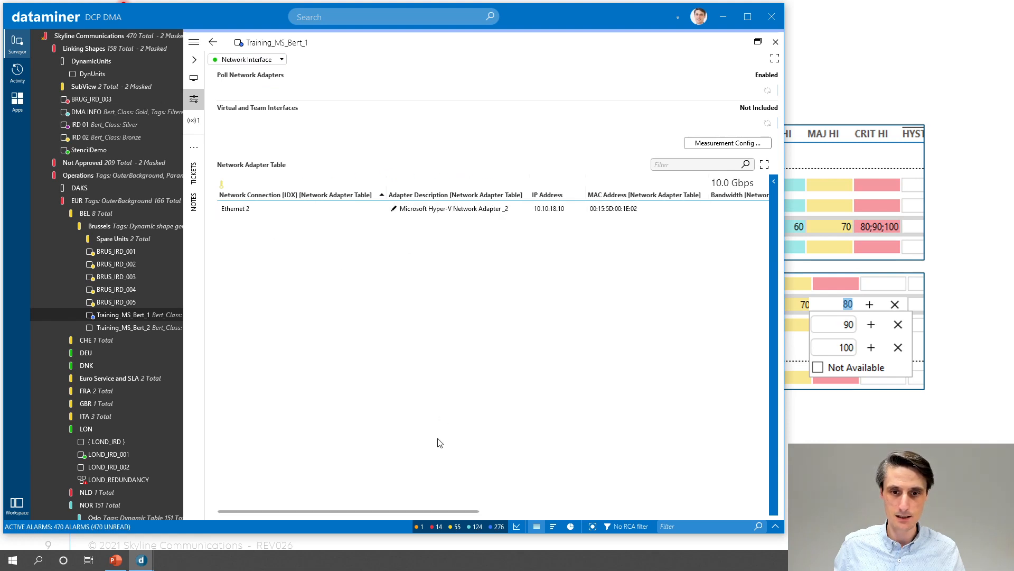
drag(435, 512, 566, 502)
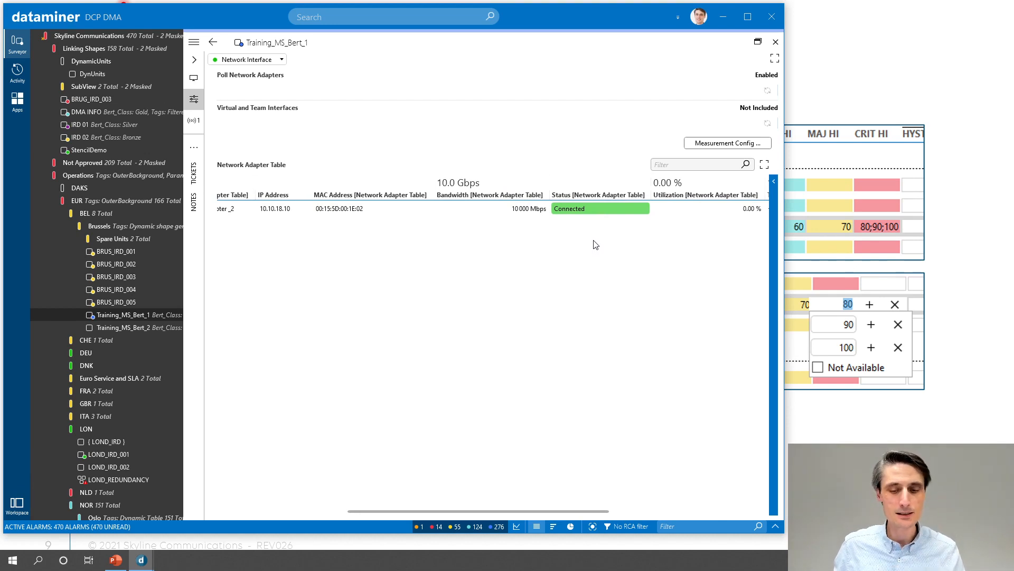
drag(461, 511, 293, 501)
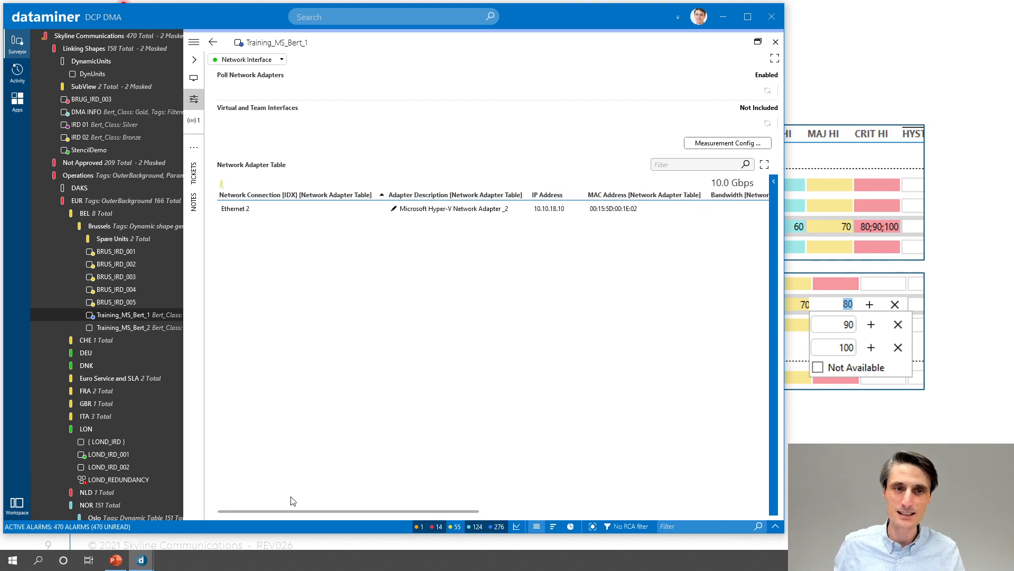
click(247, 59)
click(243, 71)
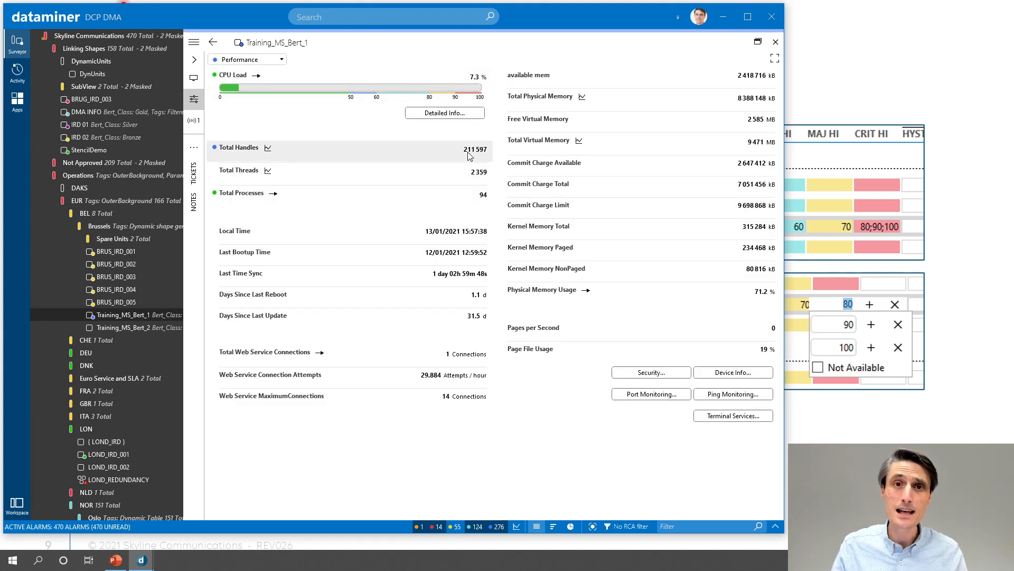
mouse_move(470, 157)
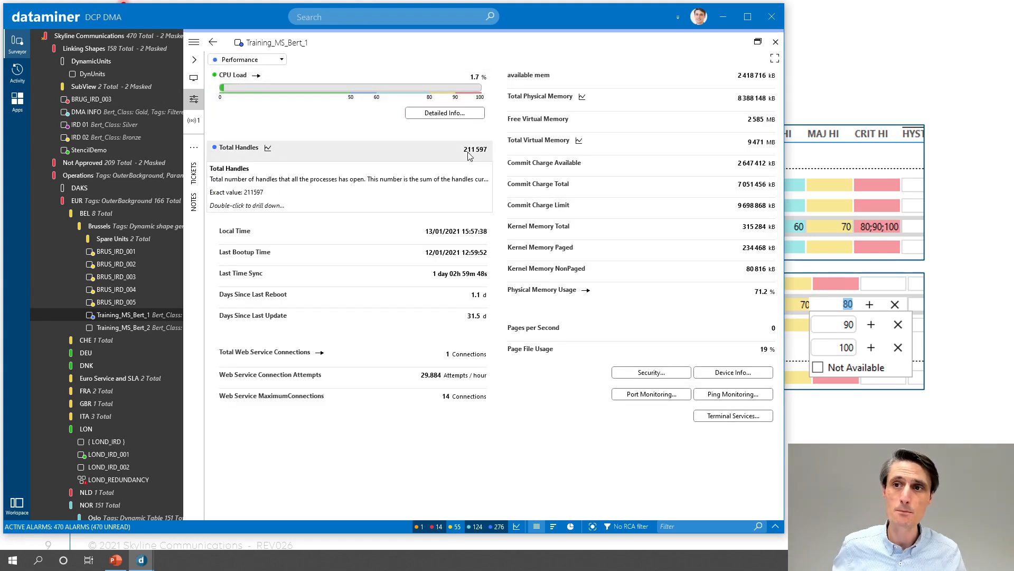
Return to the maximized Protocols & Templates card and open the BertTraining alarm template of the Microsoft Platform protocol.
click(758, 42)
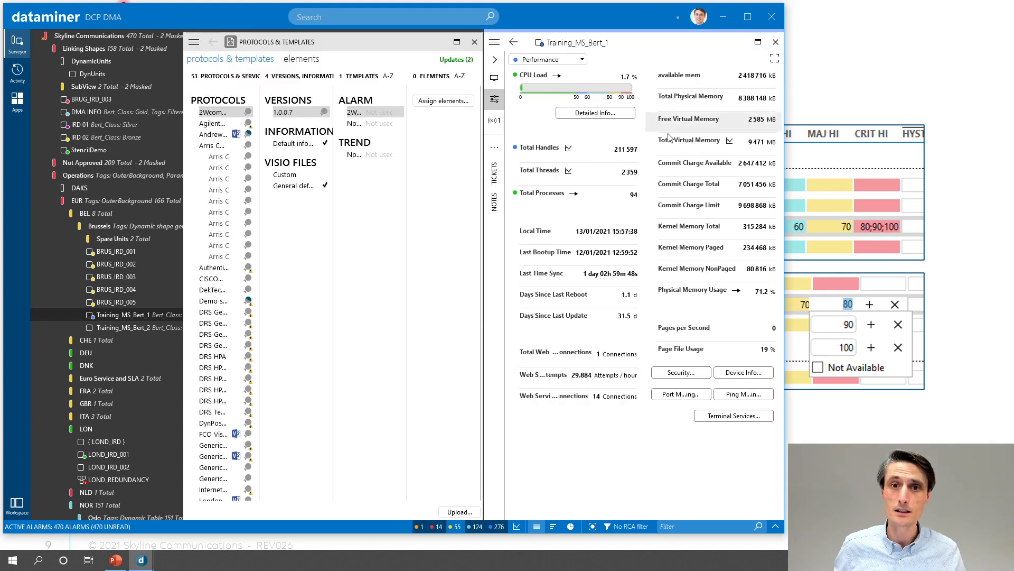
click(457, 43)
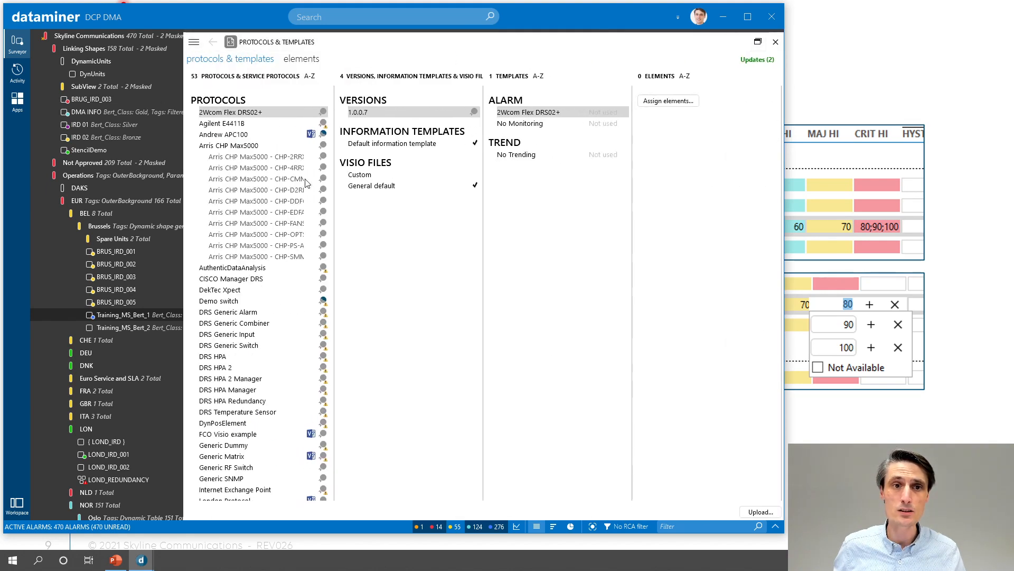
scroll(251, 420, down, 8)
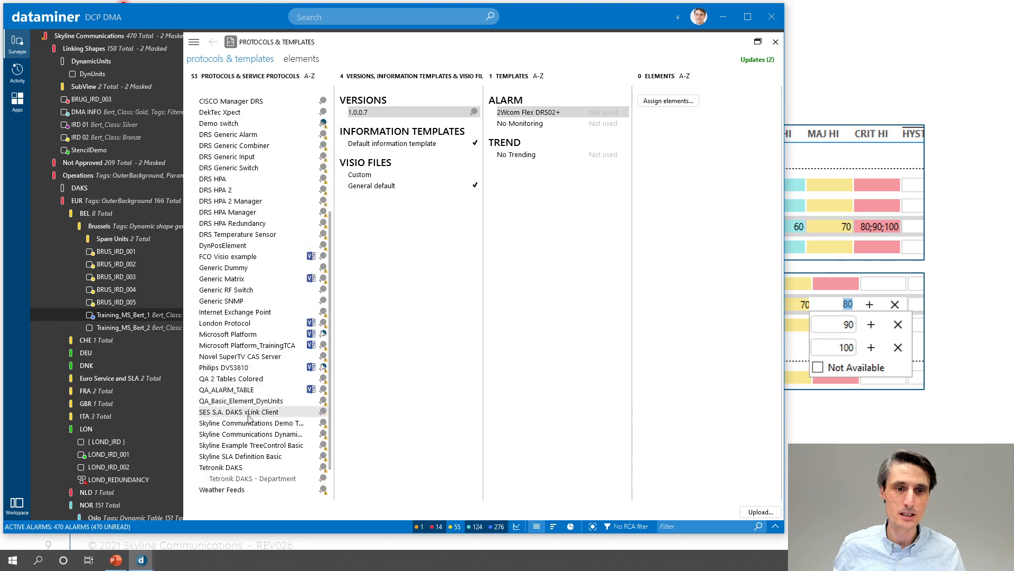
click(234, 288)
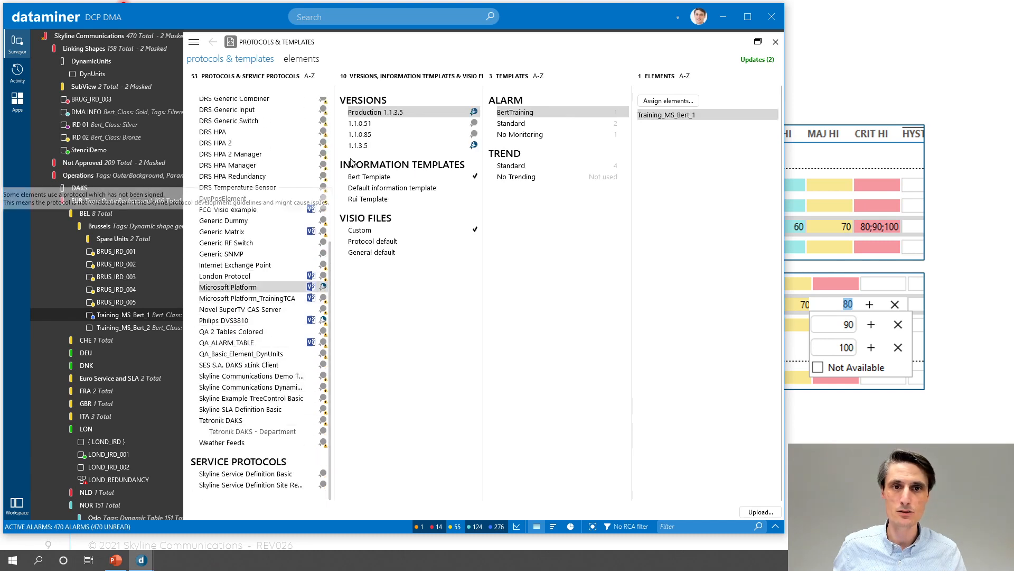
right_click(533, 113)
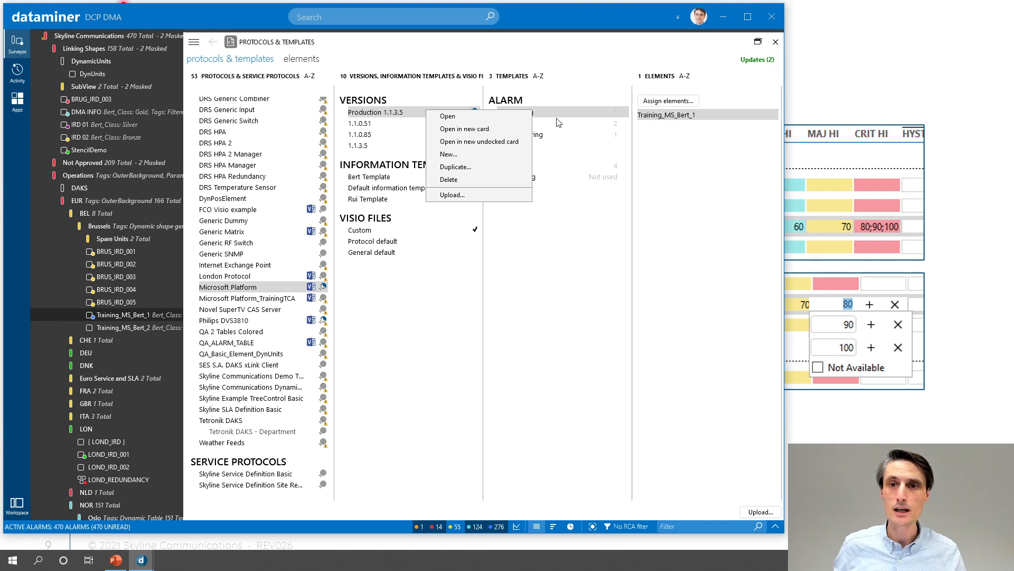
click(517, 119)
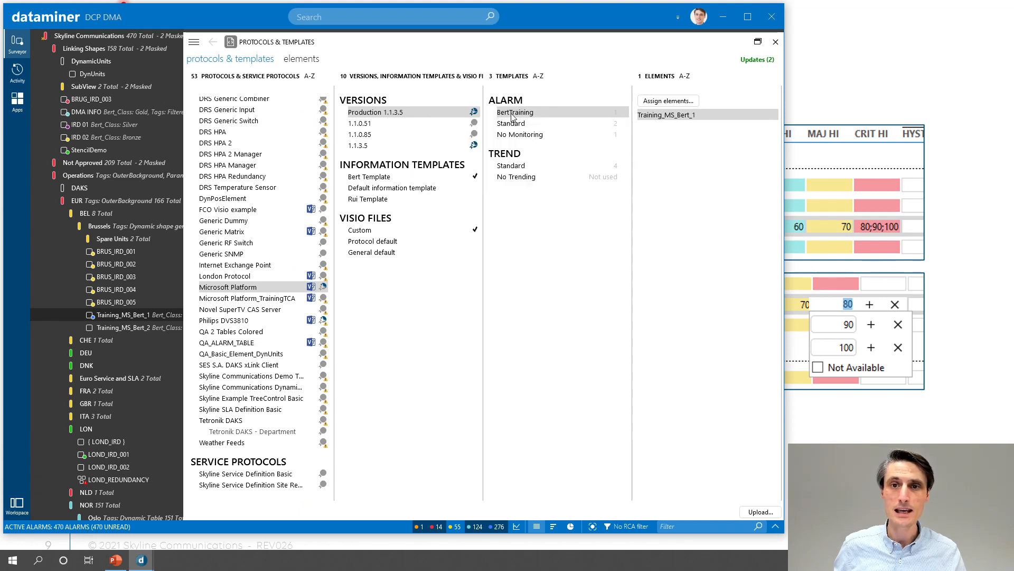
double_click(513, 113)
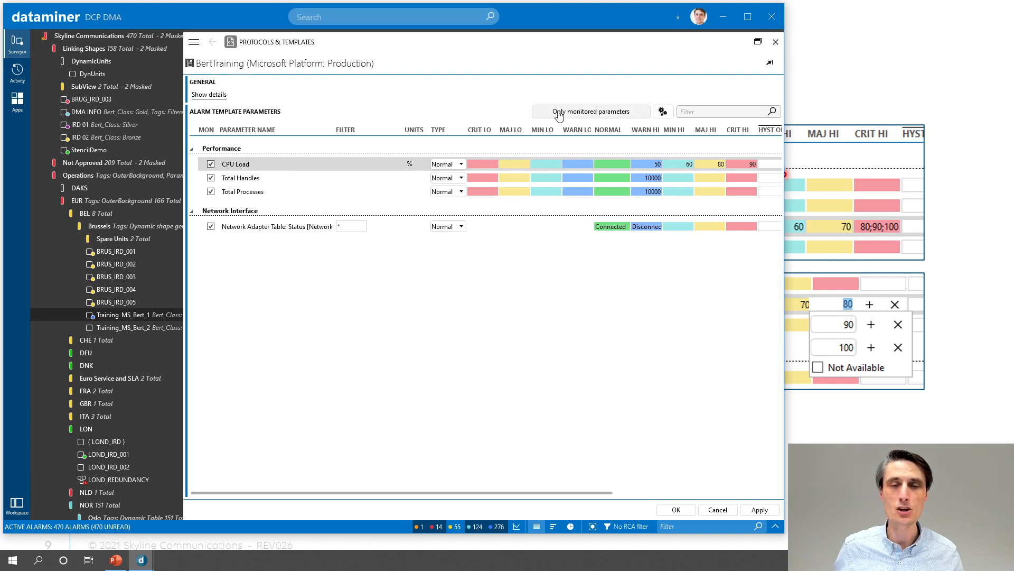
Show only the protocol parameters in the alarm template, and extend the list to all protocol and general parameters.
click(587, 116)
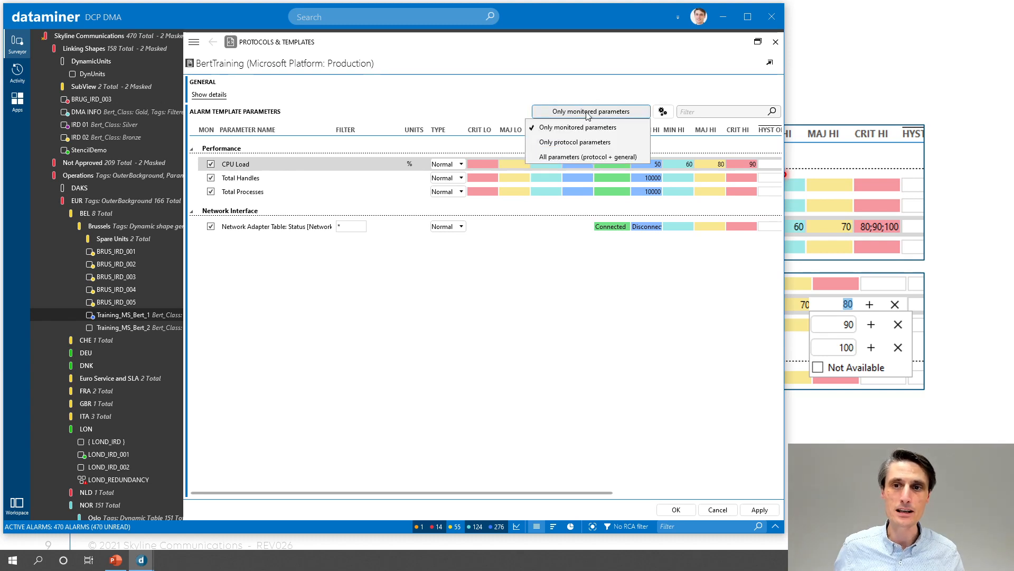
click(573, 143)
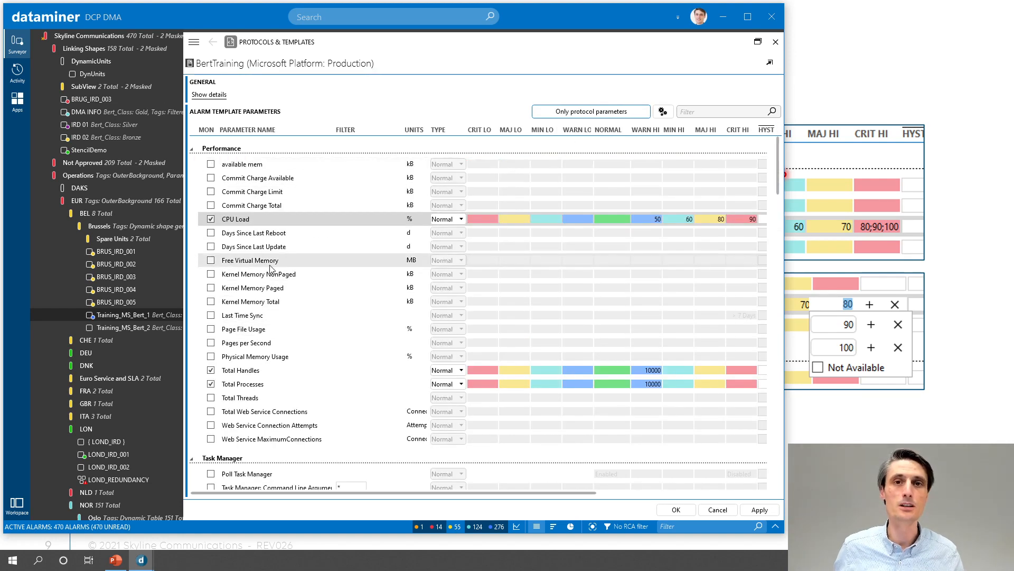
click(574, 113)
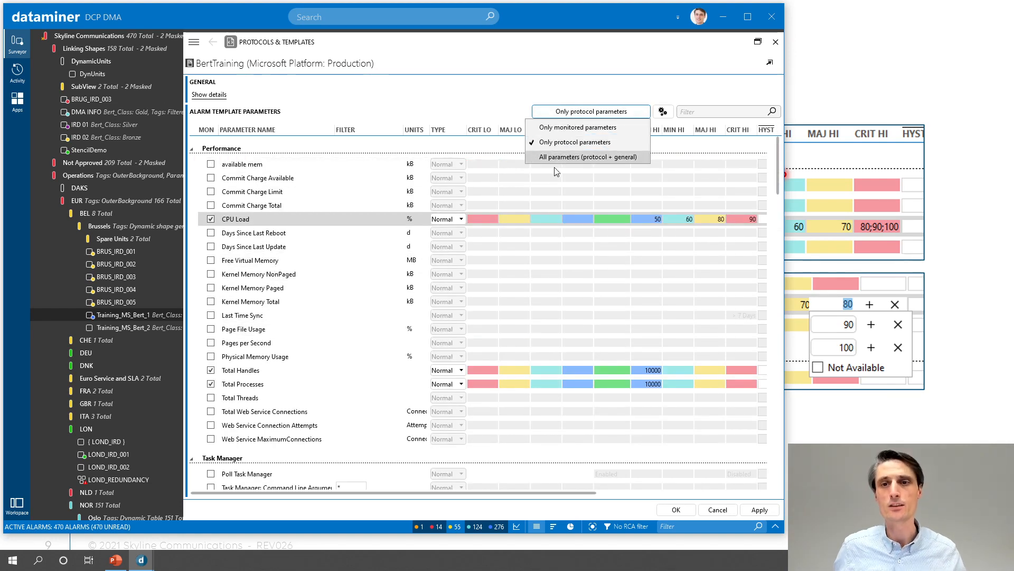
click(622, 159)
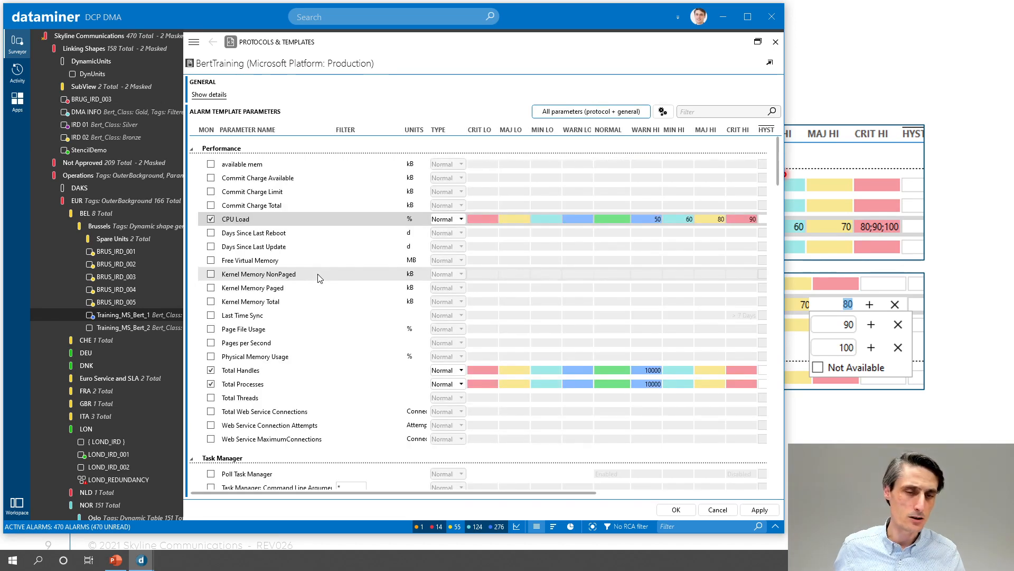
Look through the full parameter list down to the General Parameters section and return towards its beginning.
scroll(319, 280, down, 10)
scroll(319, 291, down, 15)
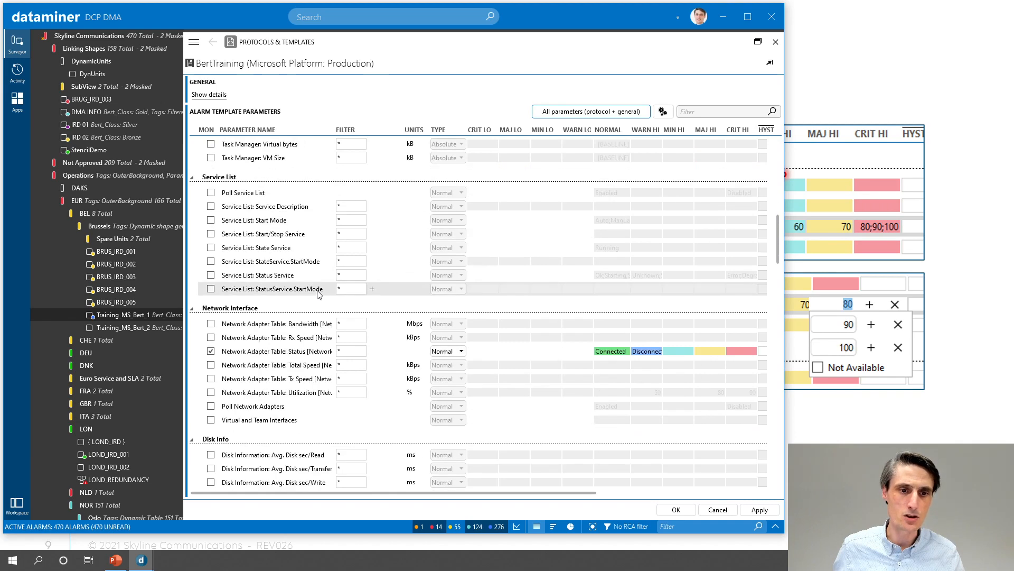
scroll(319, 300, down, 15)
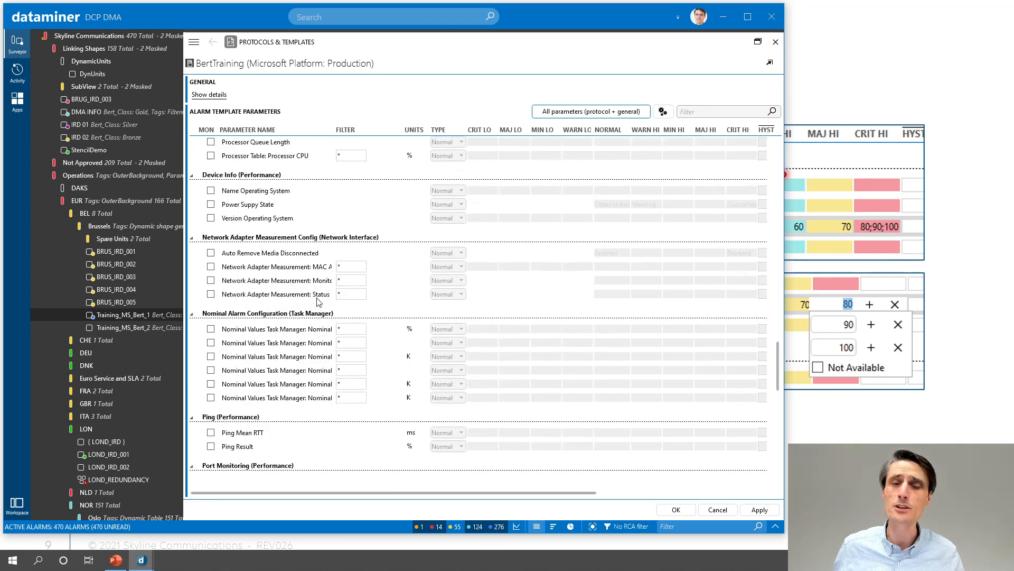
scroll(312, 296, down, 3)
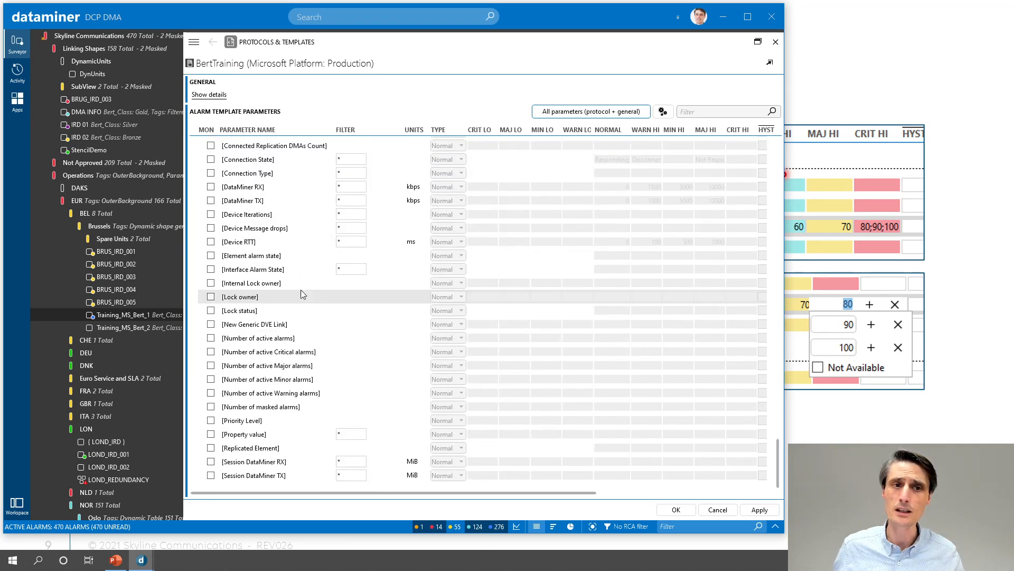
scroll(304, 237, up, 3)
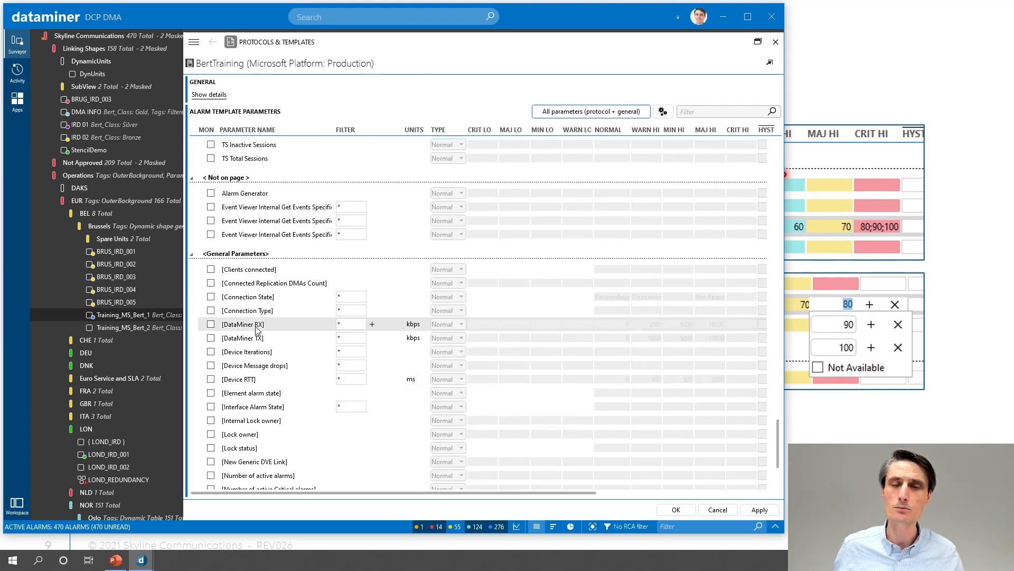
scroll(259, 328, down, 2)
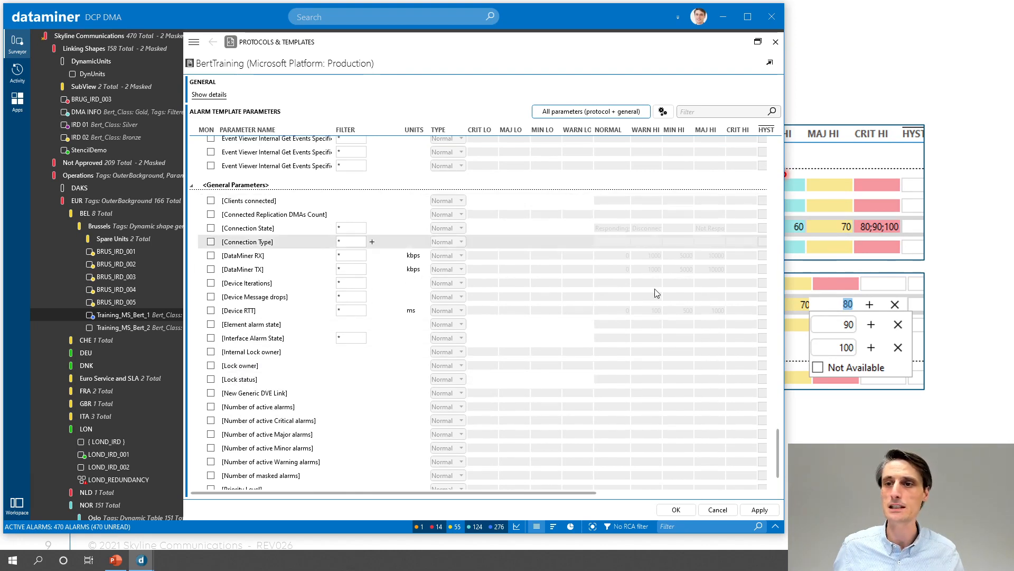
drag(778, 456, 766, 140)
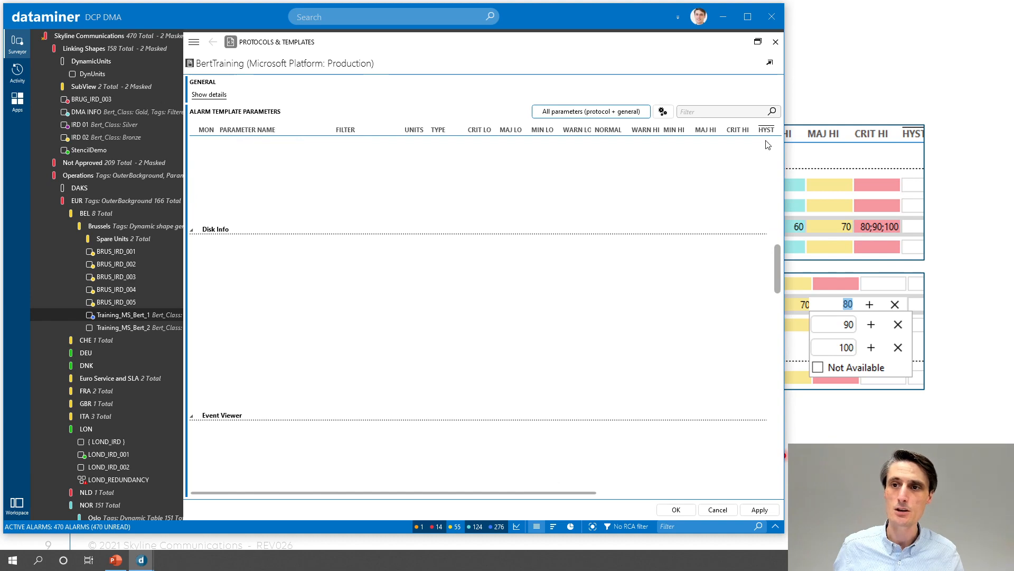
Limit the alarm template's list to only protocol parameters and switch to the PowerPoint presentation.
click(618, 112)
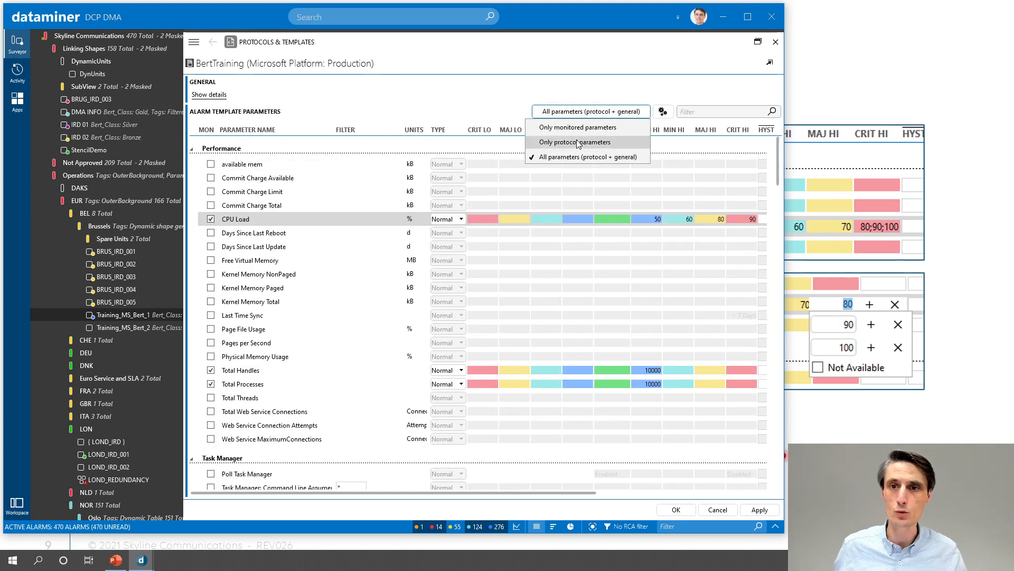
click(576, 151)
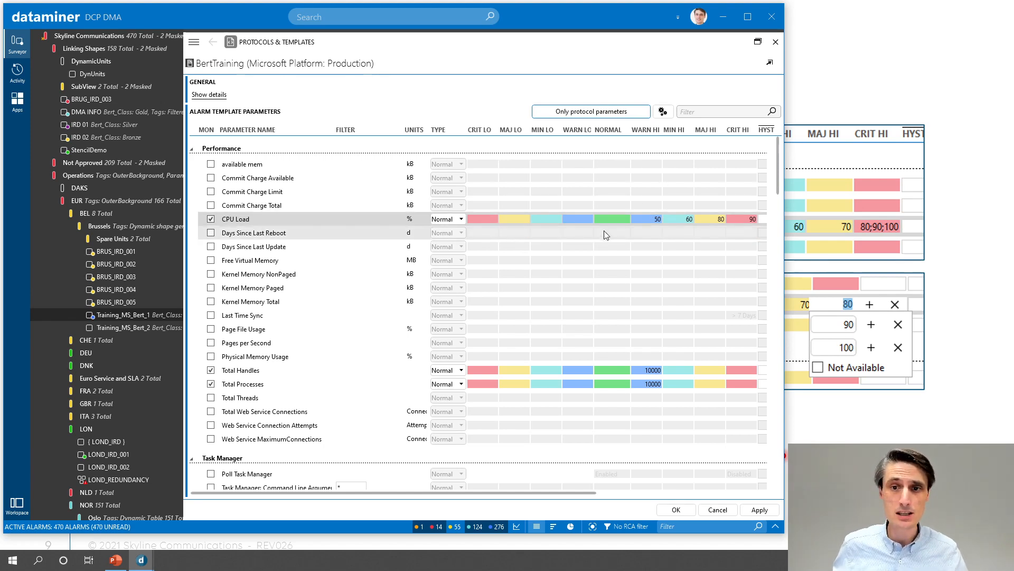
click(690, 221)
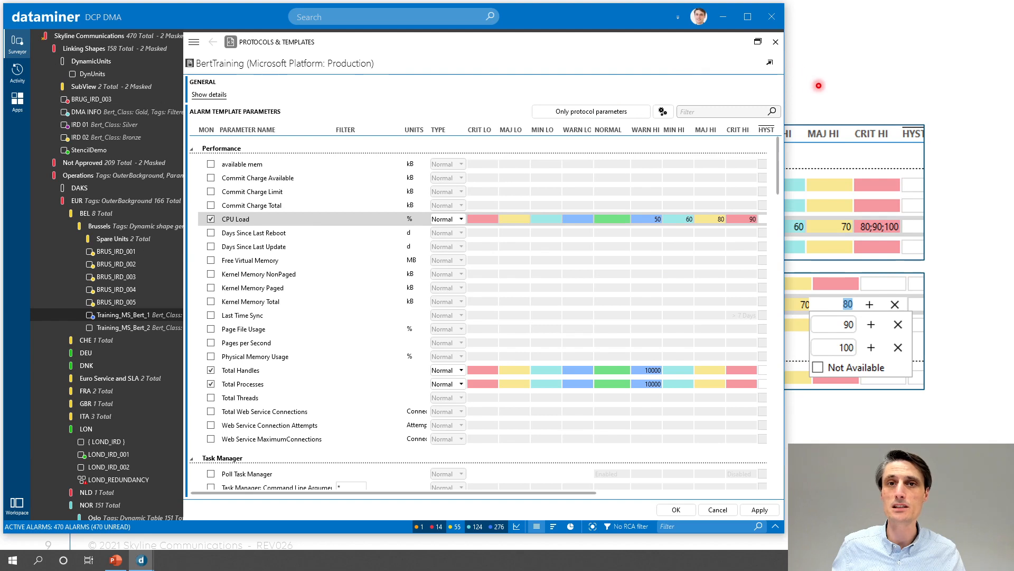
key(alt+Tab)
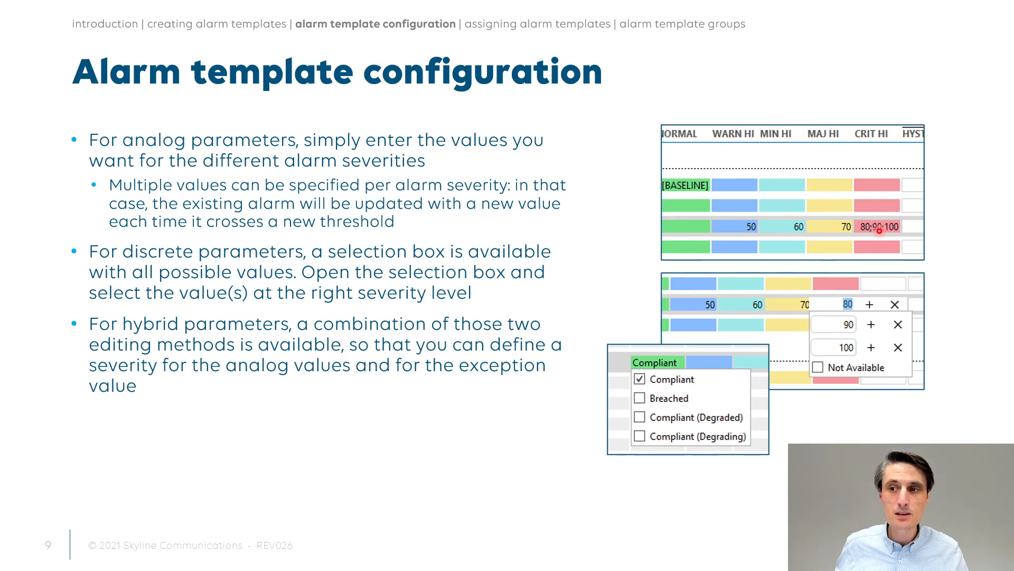
Switch back to DataMiner, open the IRD 02 element in a new card, and show its Audio data page maximized.
key(alt+Tab)
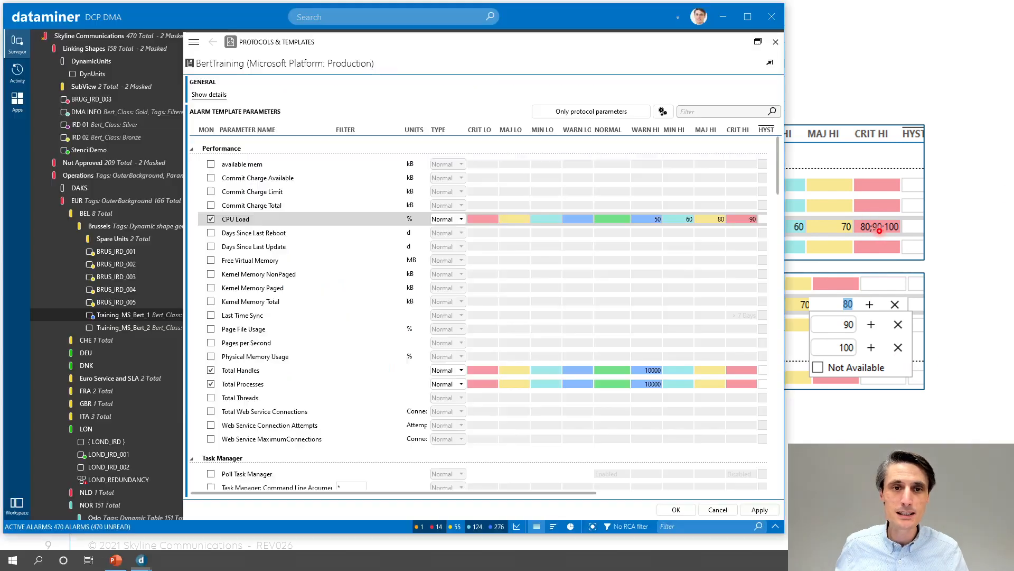
right_click(85, 136)
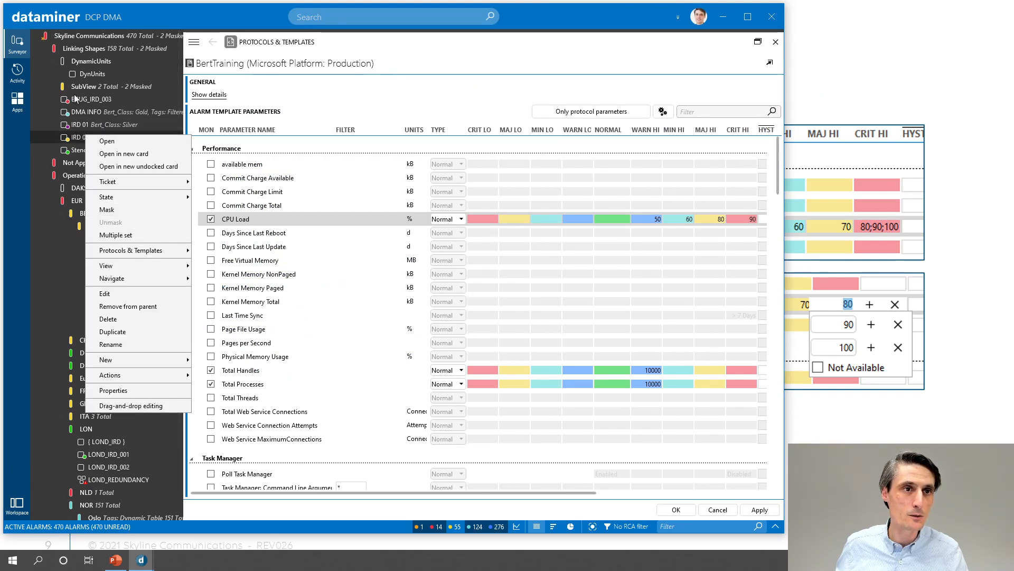
click(114, 154)
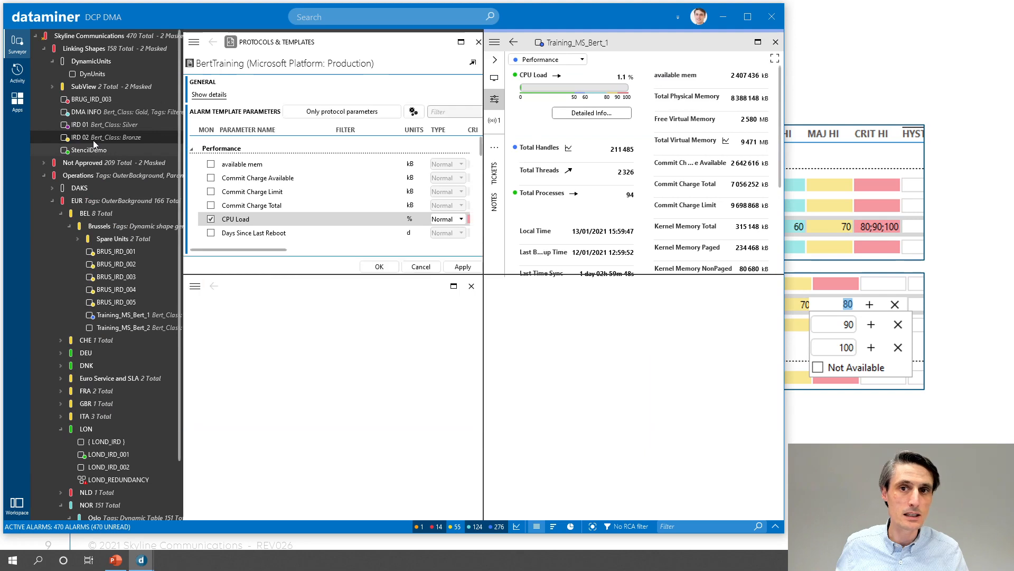
click(457, 288)
click(194, 98)
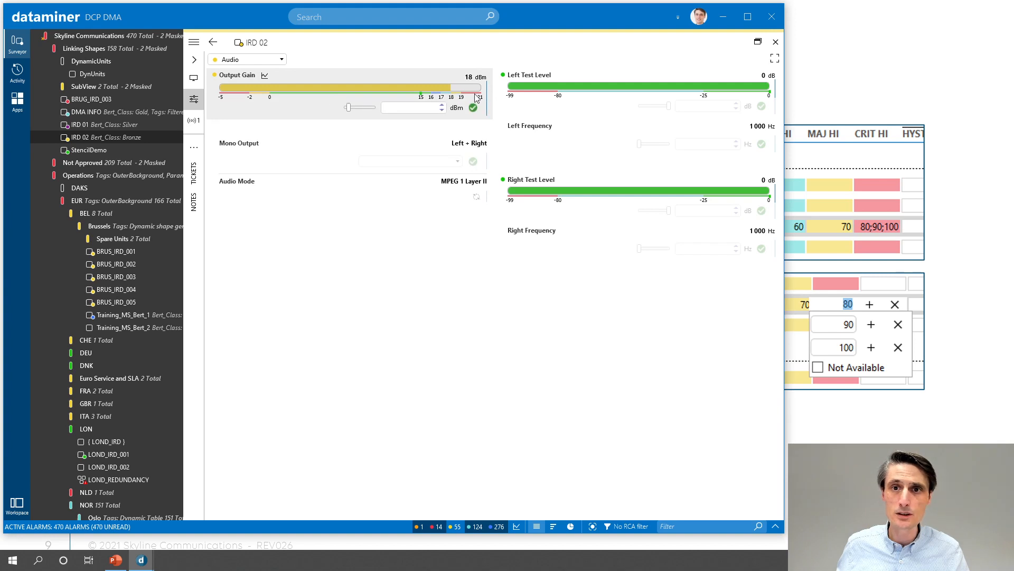
mouse_move(564, 95)
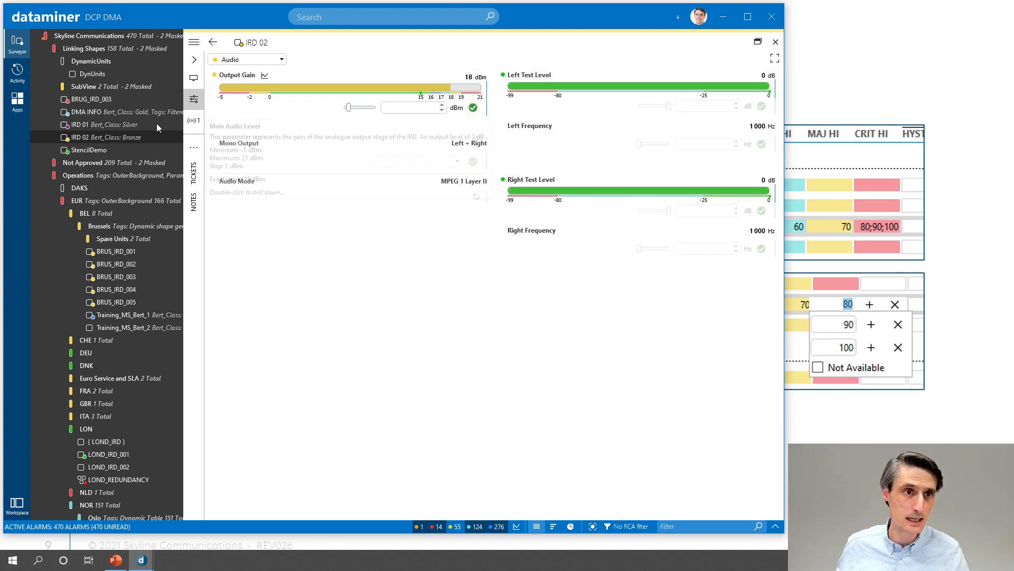
Open the alarm template 'Standard' assigned to IRD 02 and maximize its card.
right_click(98, 136)
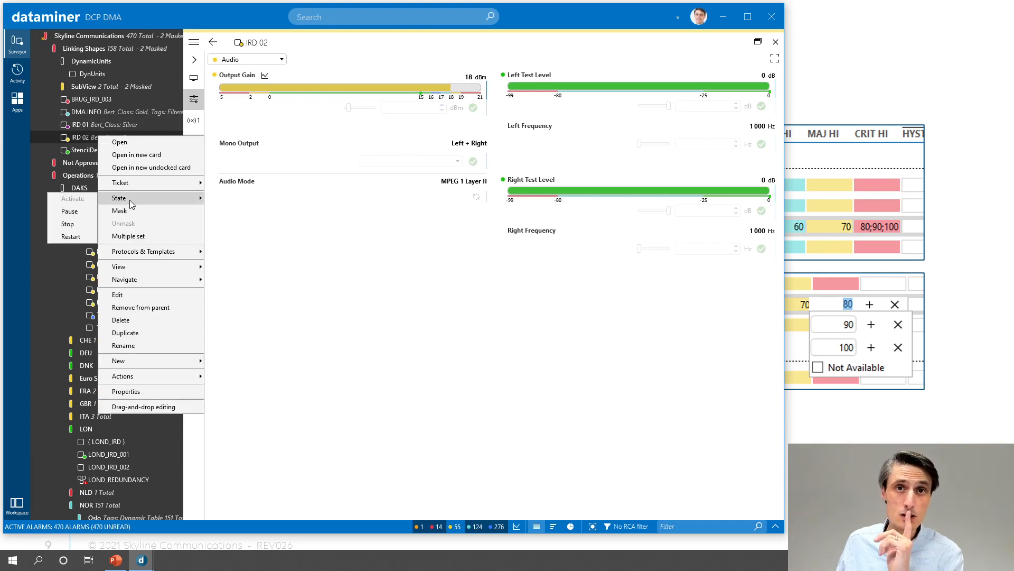
mouse_move(172, 190)
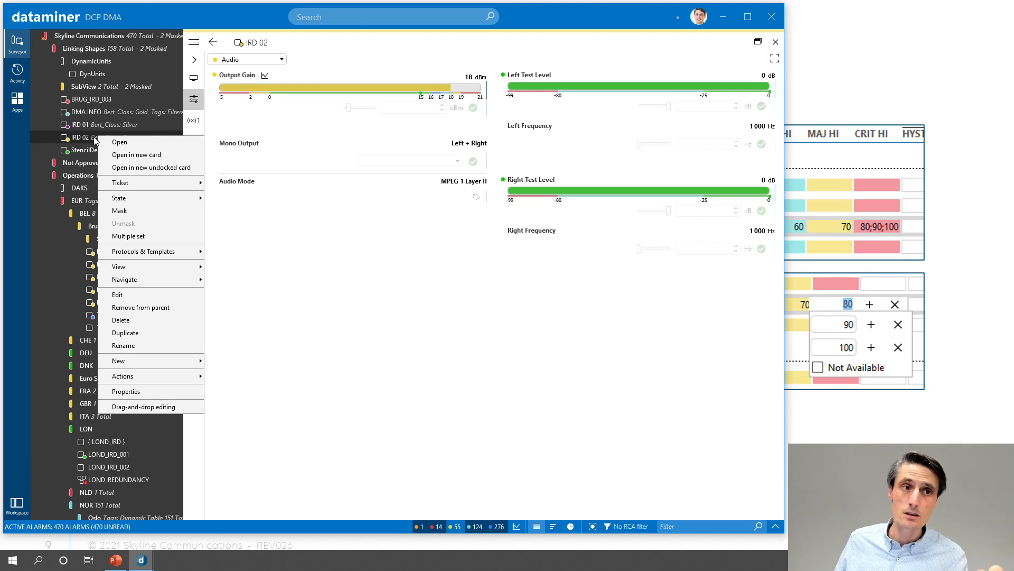
mouse_move(145, 254)
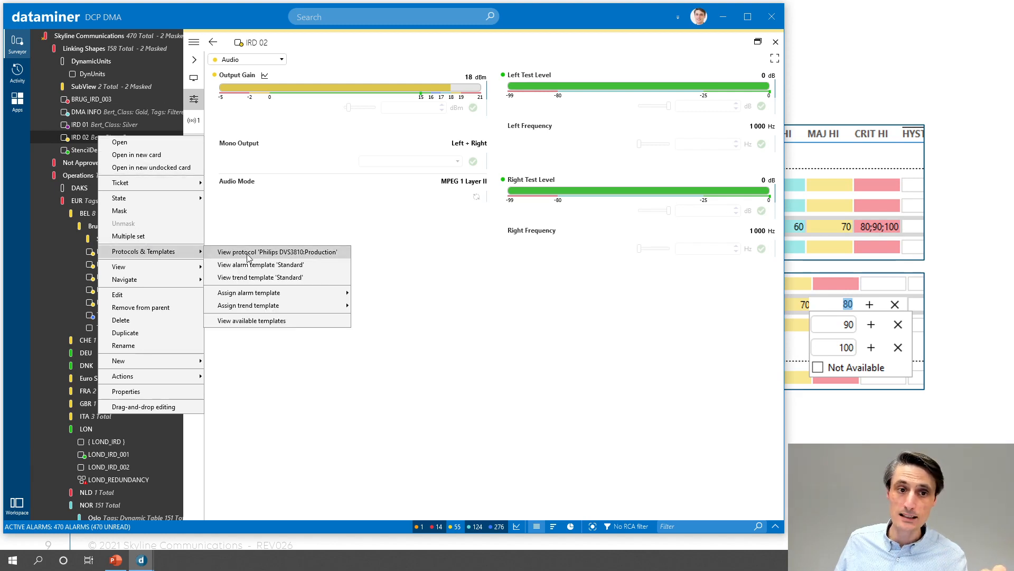
click(296, 270)
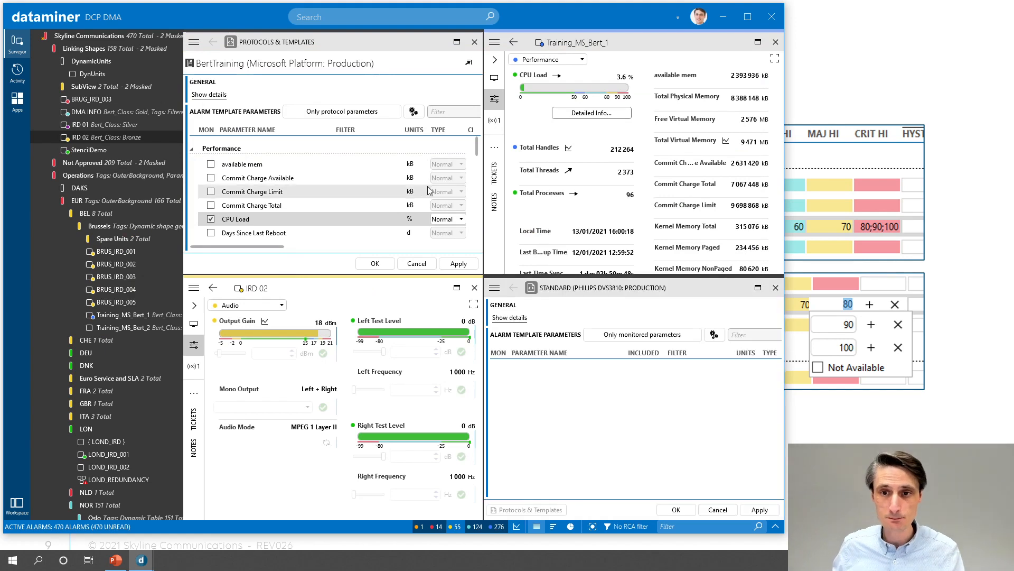
click(757, 288)
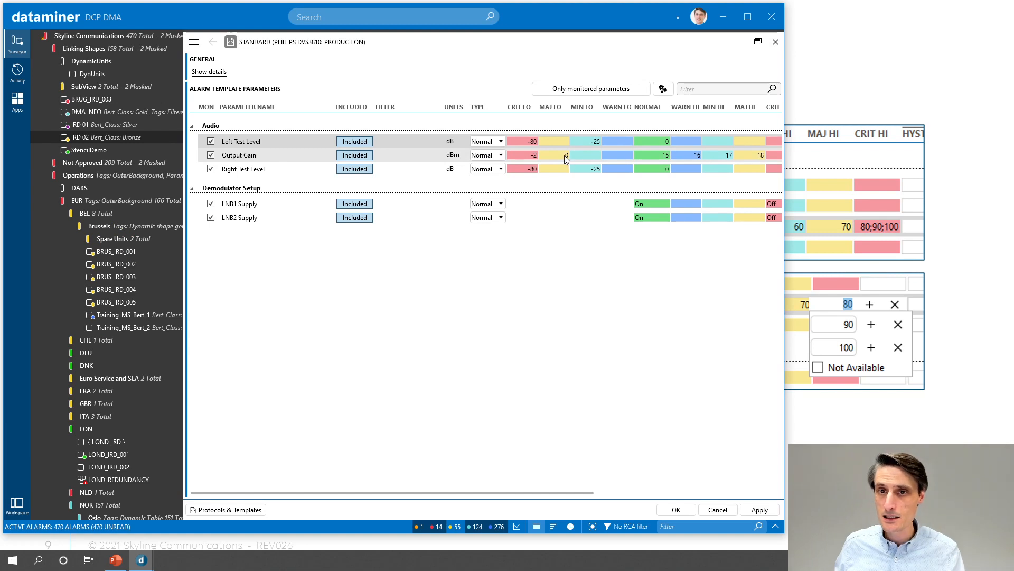
Clear the major low threshold of Output Gain and set its normal value to 0.
click(577, 157)
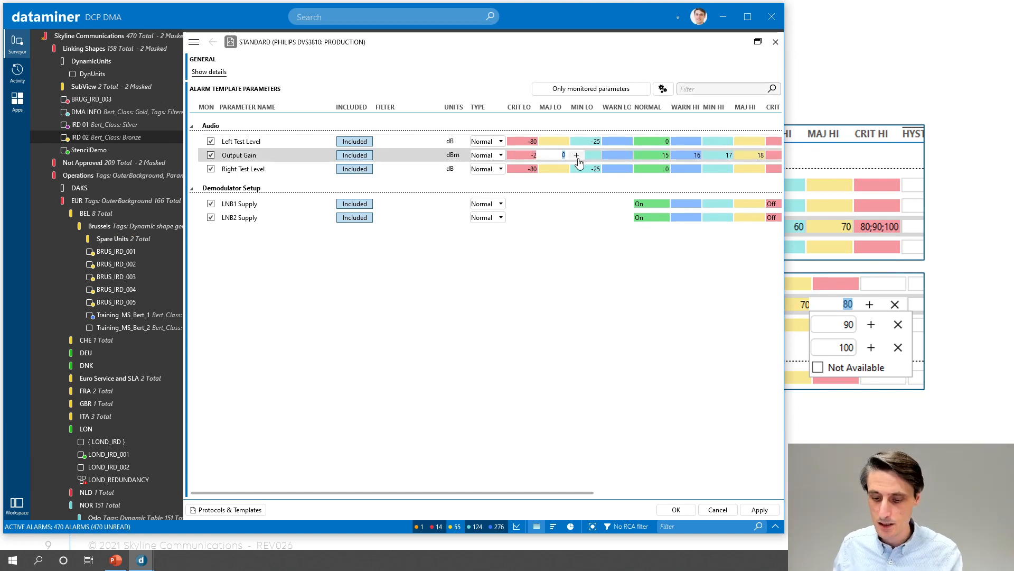
key(Delete)
click(654, 159)
click(656, 159)
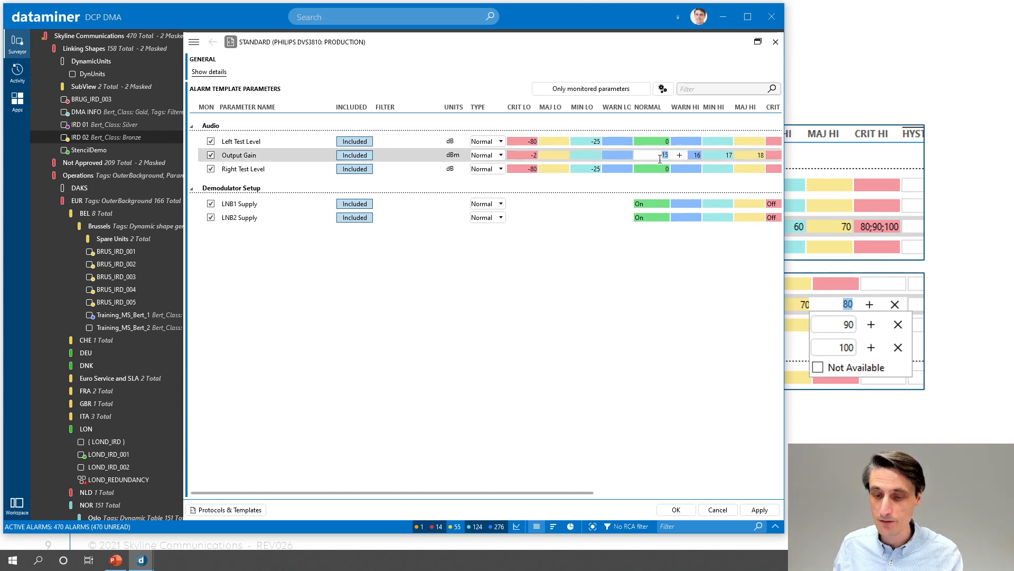
Clear the warning high, minor high and major high thresholds of Output Gain.
click(700, 154)
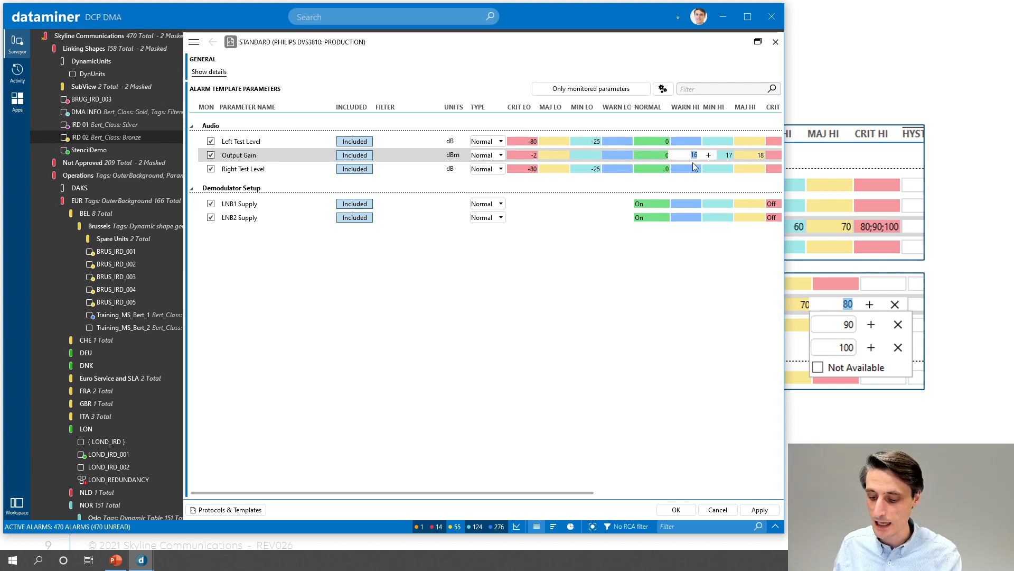
key(Delete)
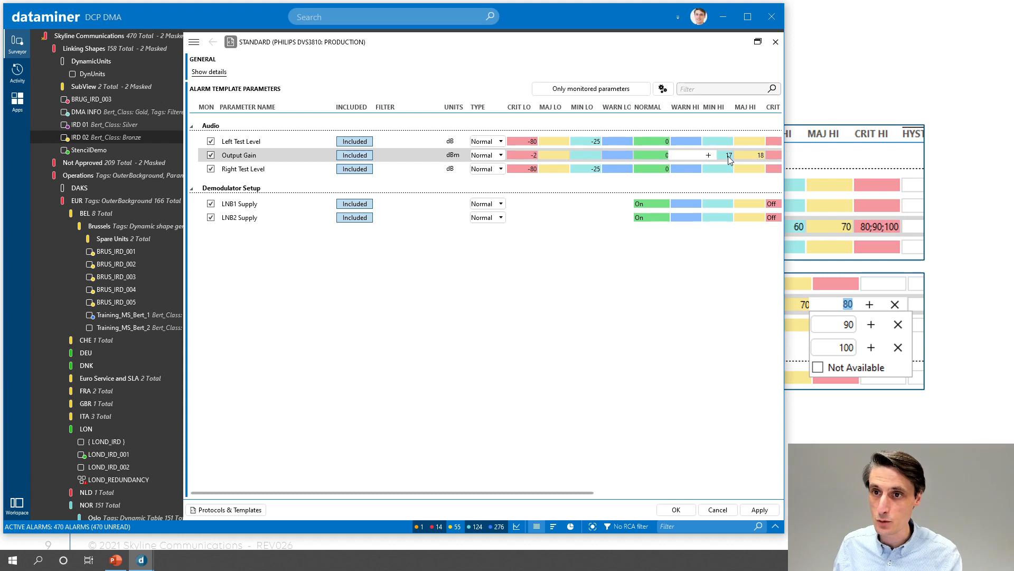
click(729, 157)
click(720, 156)
key(Delete)
click(754, 155)
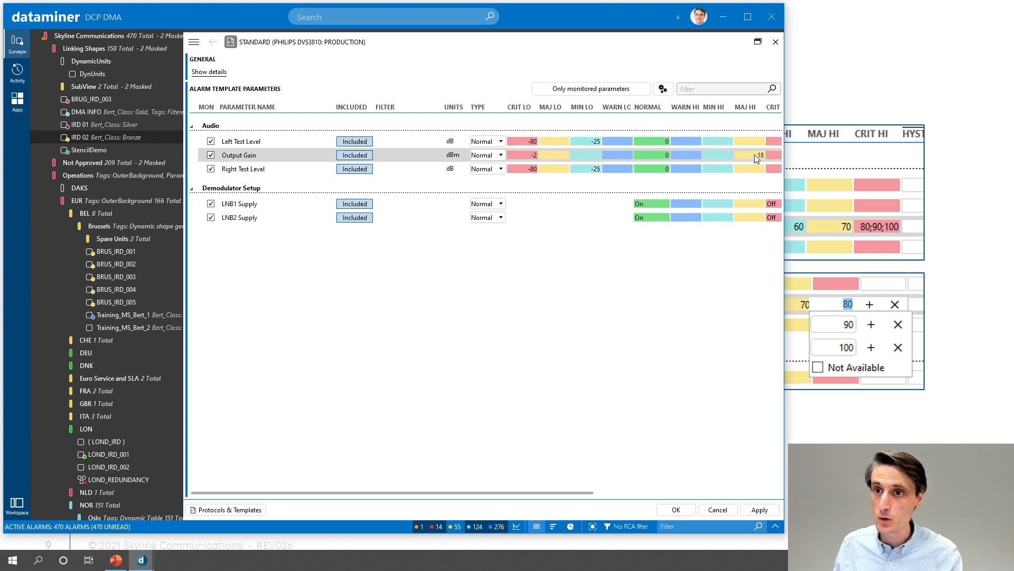
click(756, 156)
key(Delete)
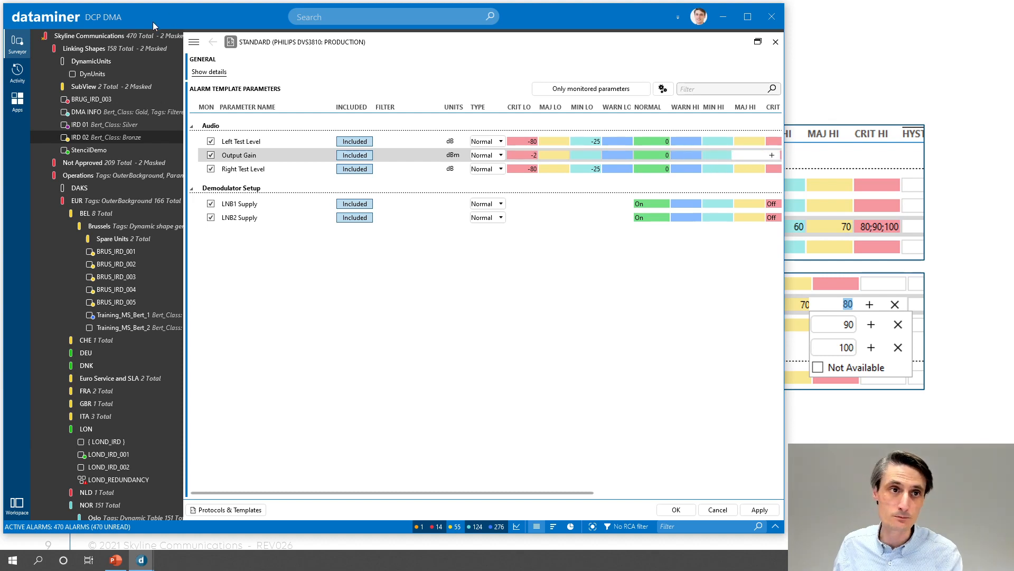
Collapse the Surveyor and set two critical high thresholds, 9 and 18, for Output Gain.
click(23, 46)
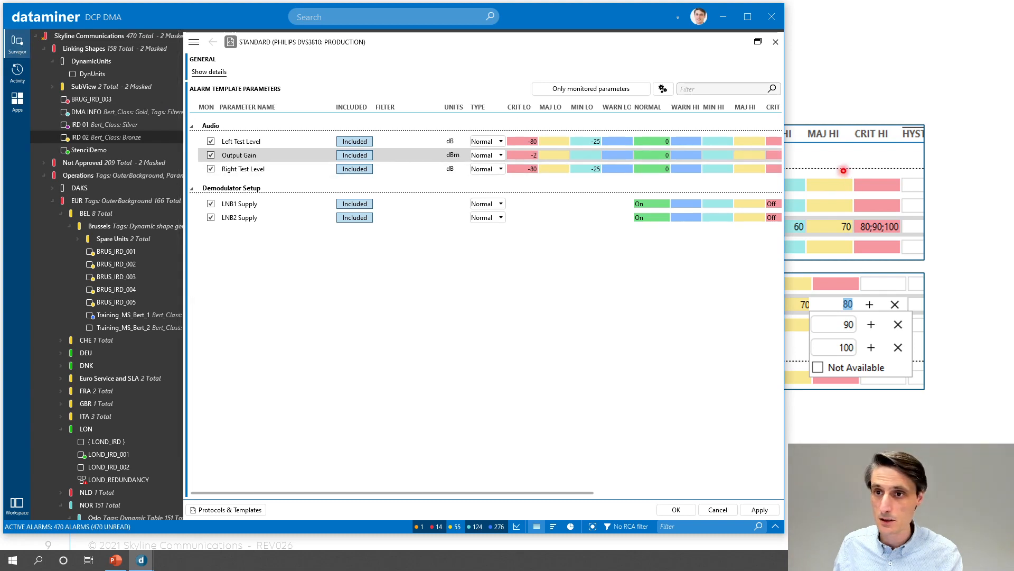
click(18, 46)
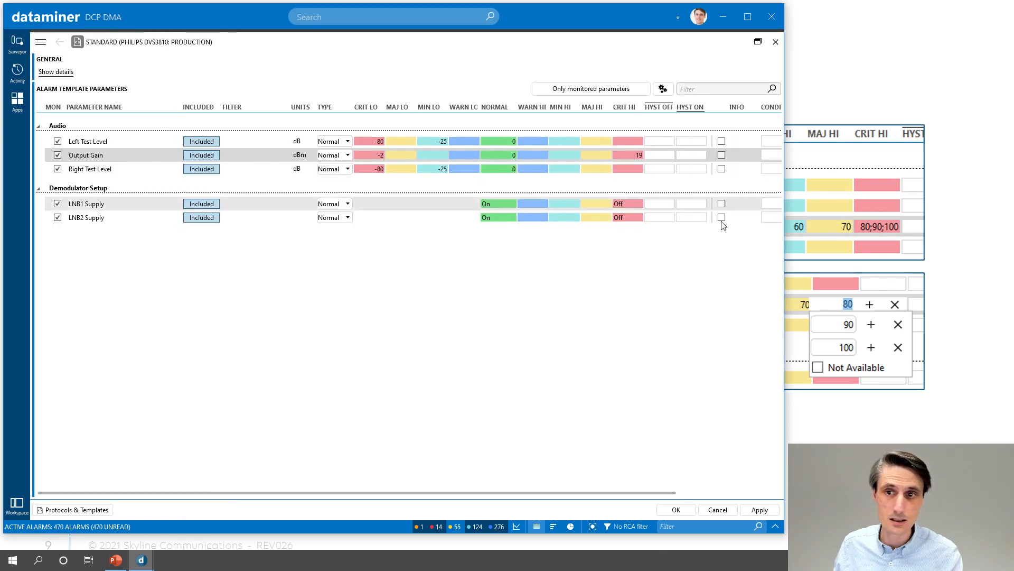
click(646, 154)
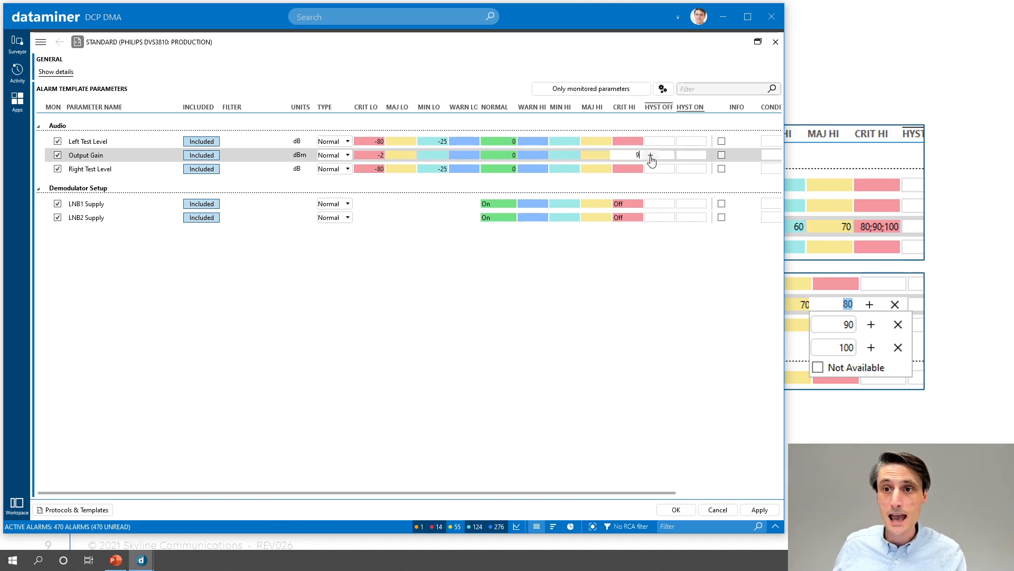
click(651, 158)
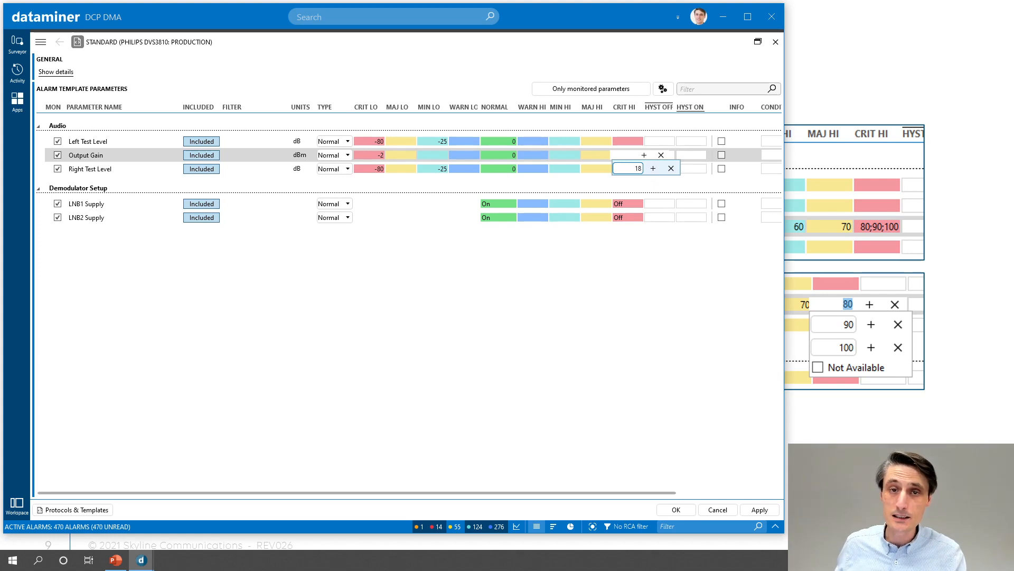
click(647, 277)
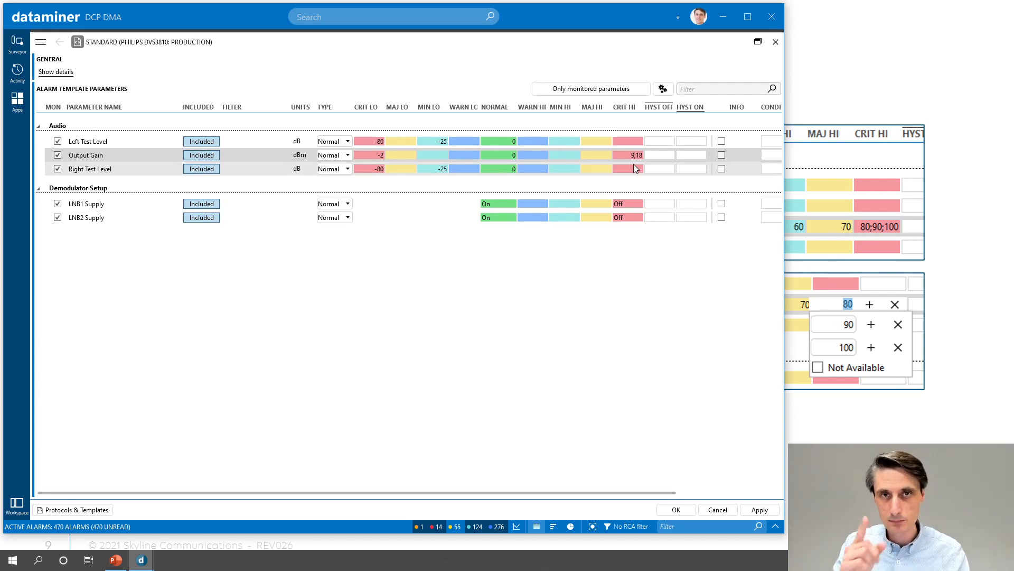
Save the alarm template and open the Alarm Console, reduced to a shorter height.
click(688, 510)
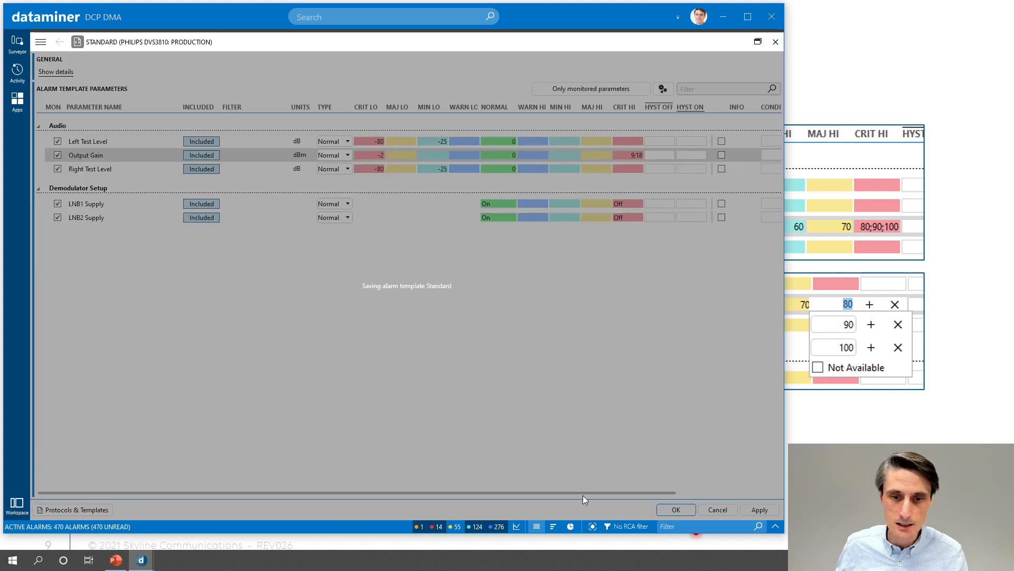
click(772, 527)
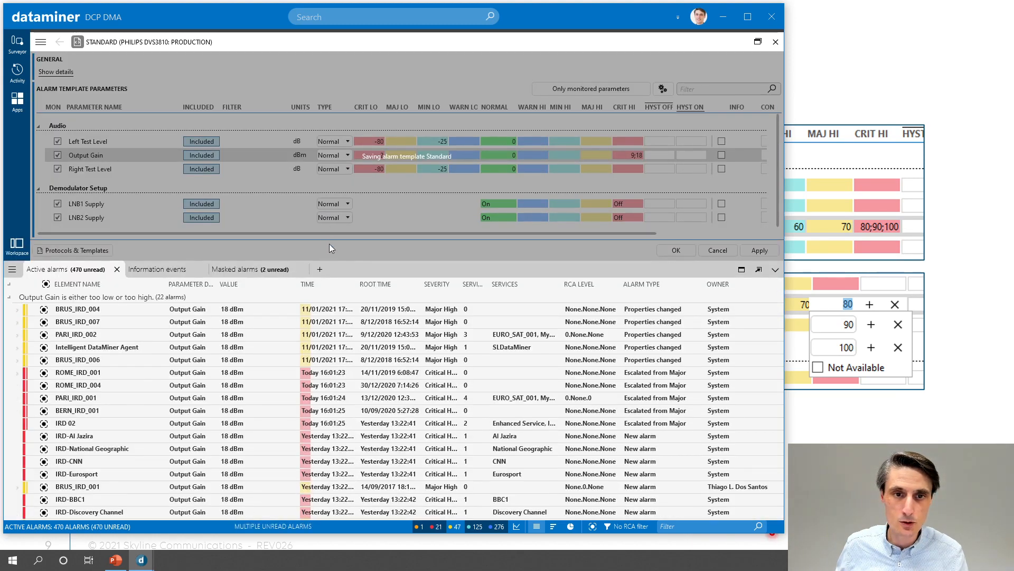
drag(337, 261, 343, 391)
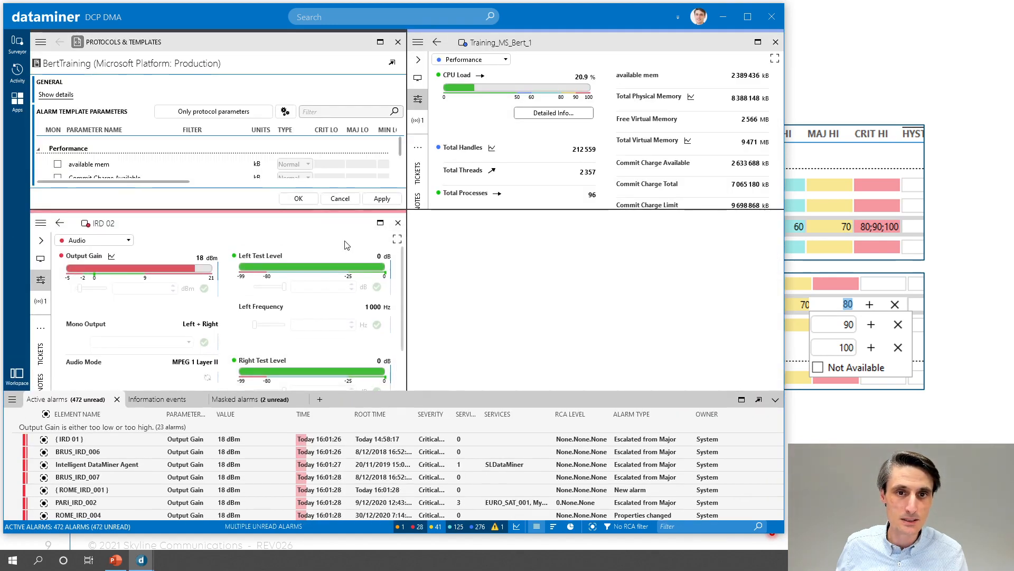
Maximize the IRD 02 card and set its Output Gain to 0 dBm.
click(380, 224)
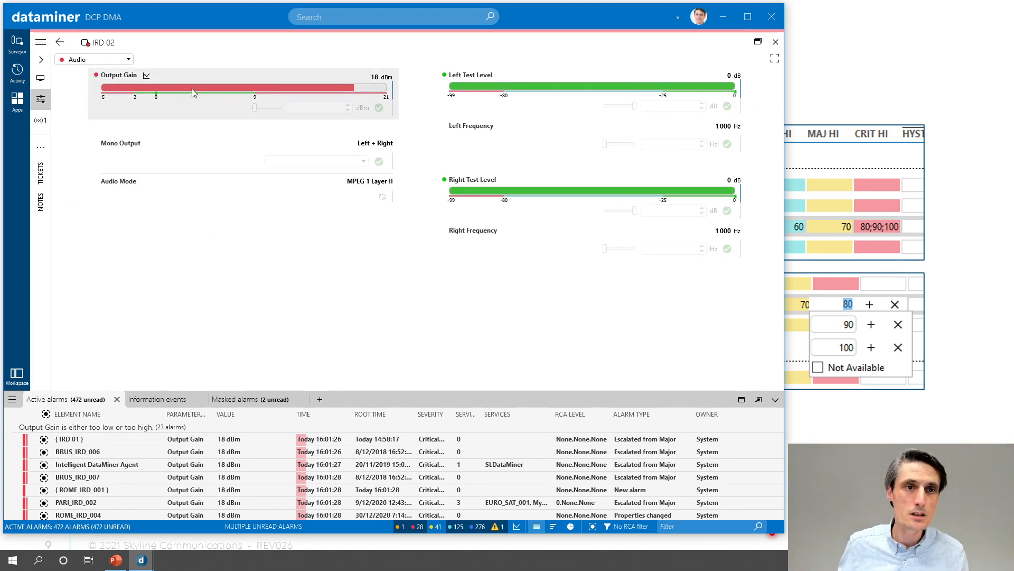
text(5)
key(Return)
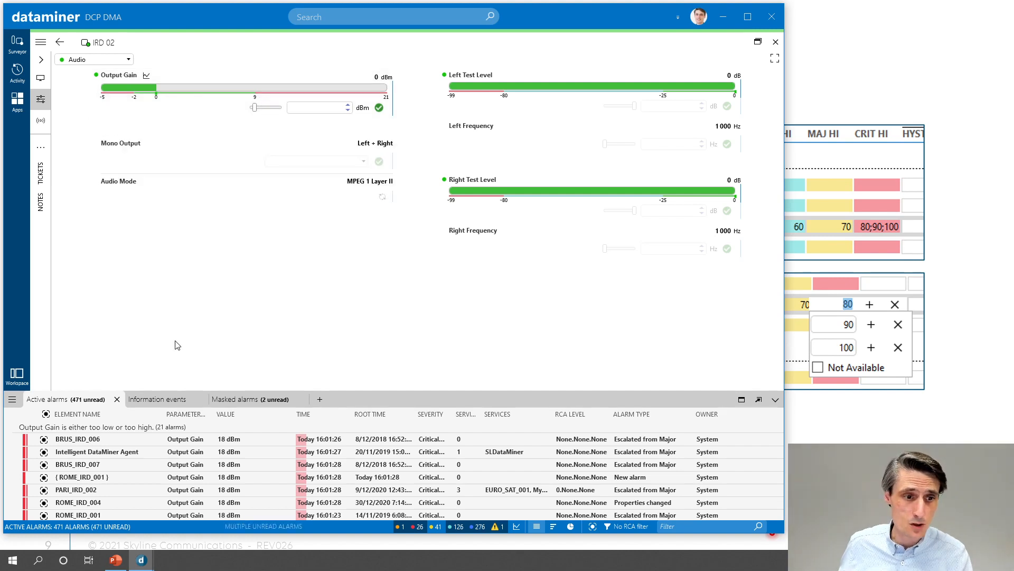
Set IRD 02's Output Gain to 9 dBm and select the new Output Gain alarms of IRD 01 and IRD 02.
drag(259, 108, 274, 107)
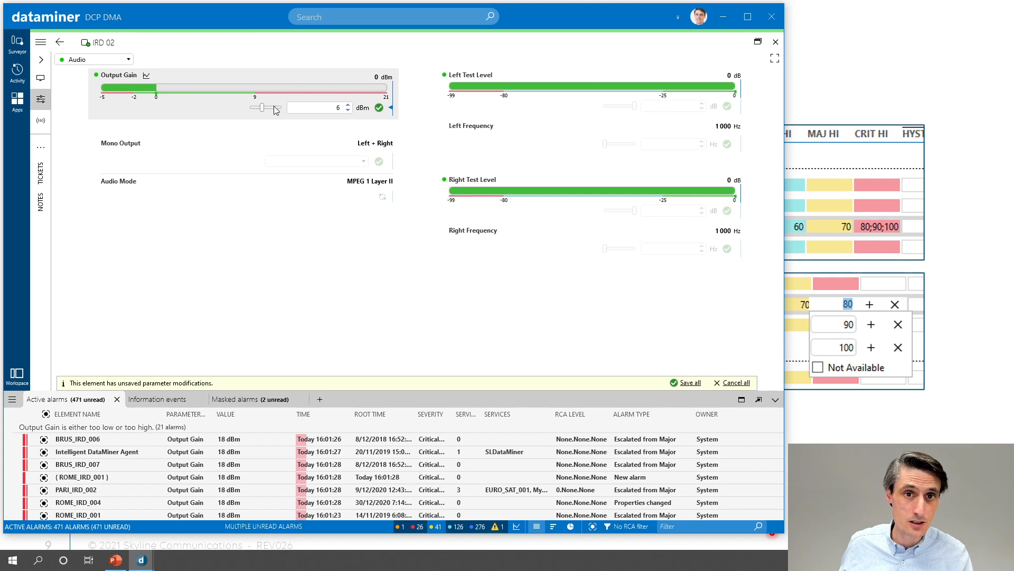
click(390, 108)
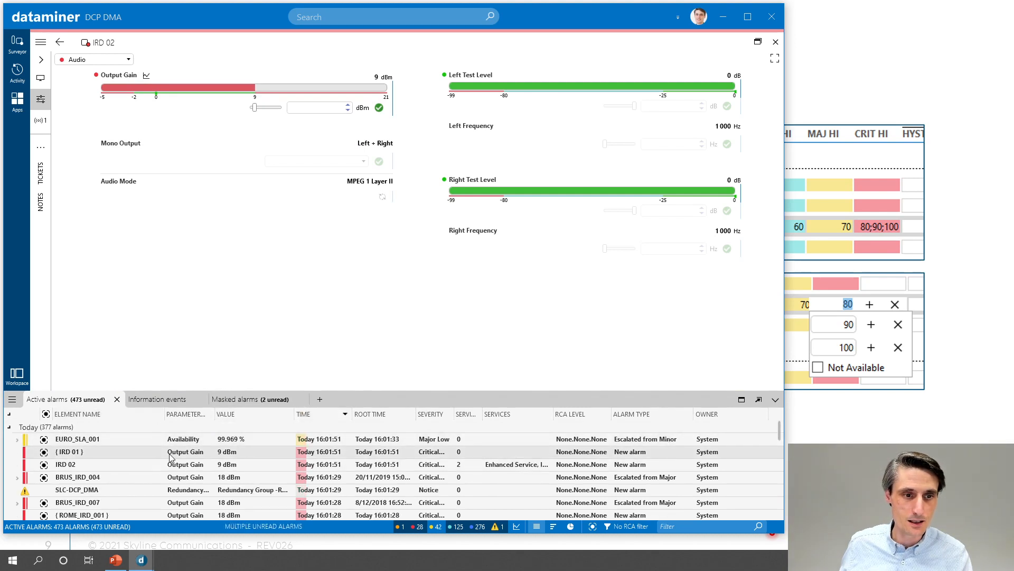
click(170, 453)
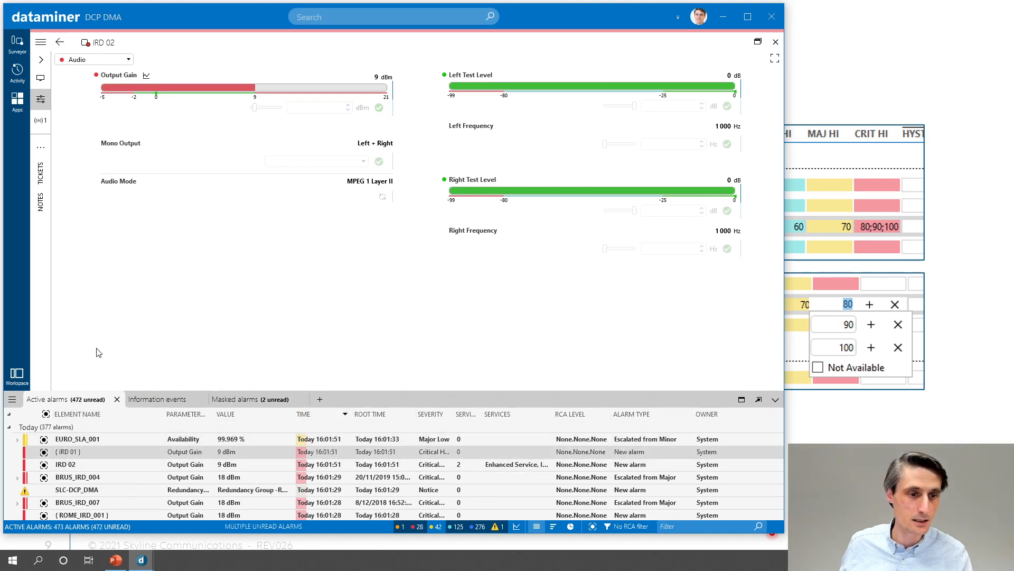
click(86, 467)
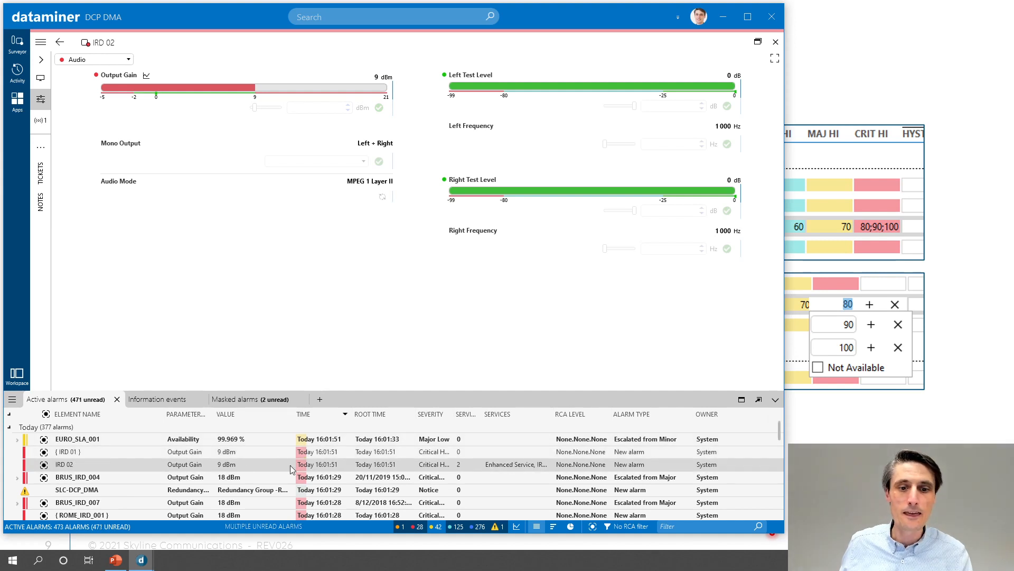
Set IRD 02's Output Gain to 12 dBm and then raise it to 15 dBm, applying each value.
click(348, 105)
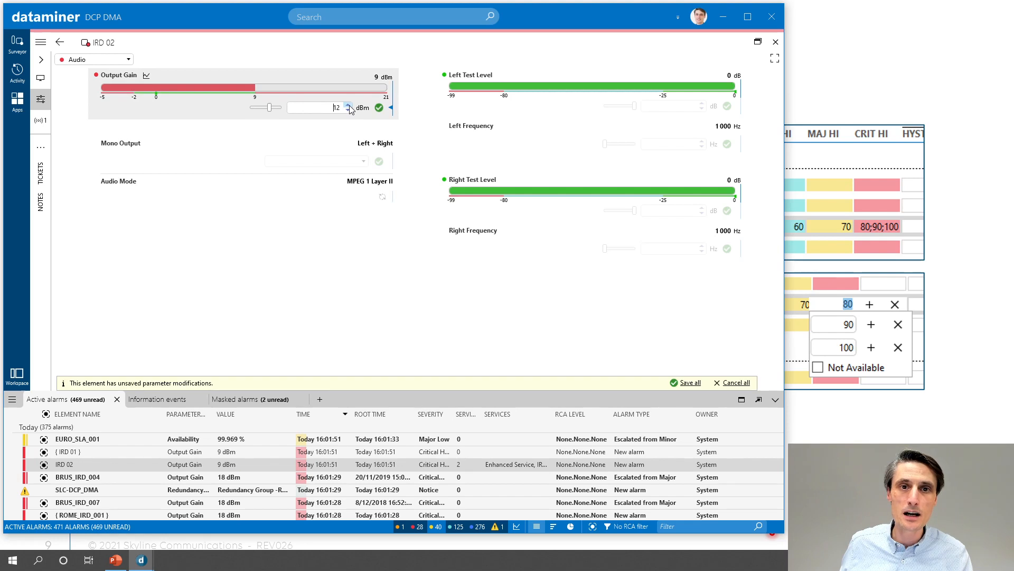
click(378, 108)
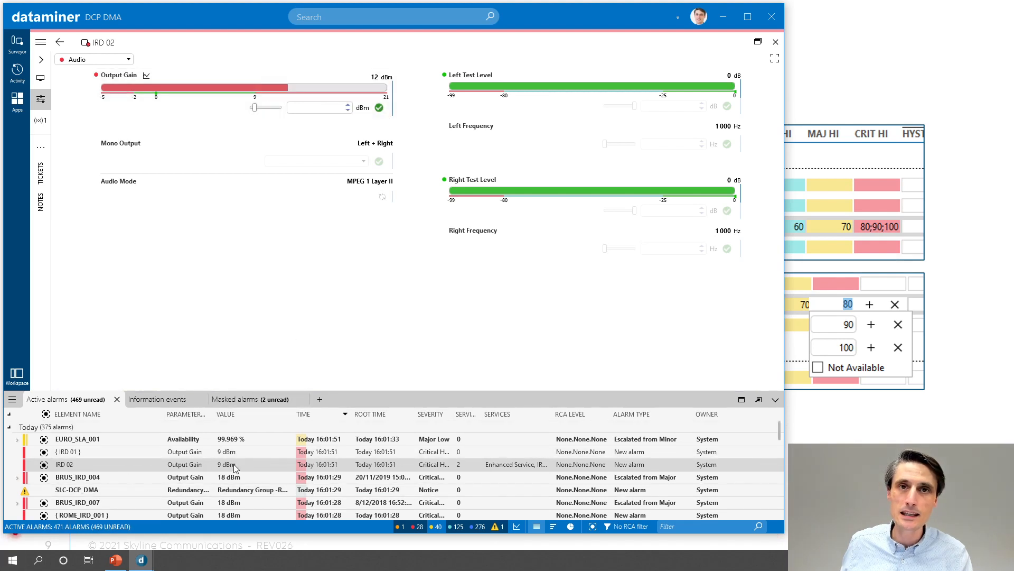
click(348, 104)
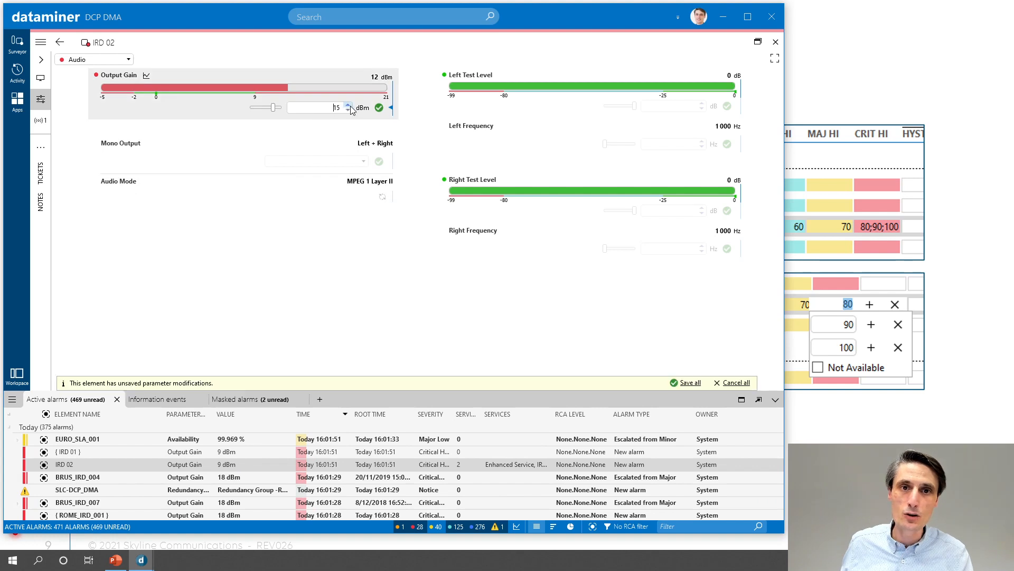
click(378, 108)
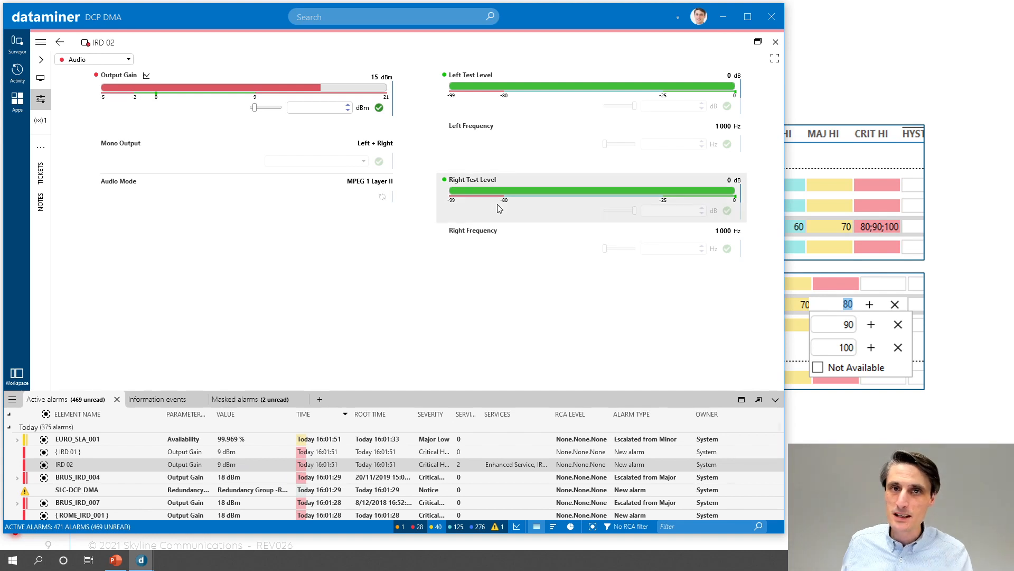
Set IRD 02's Output Gain to 18 dBm and expand the history of its Output Gain alarm.
click(347, 105)
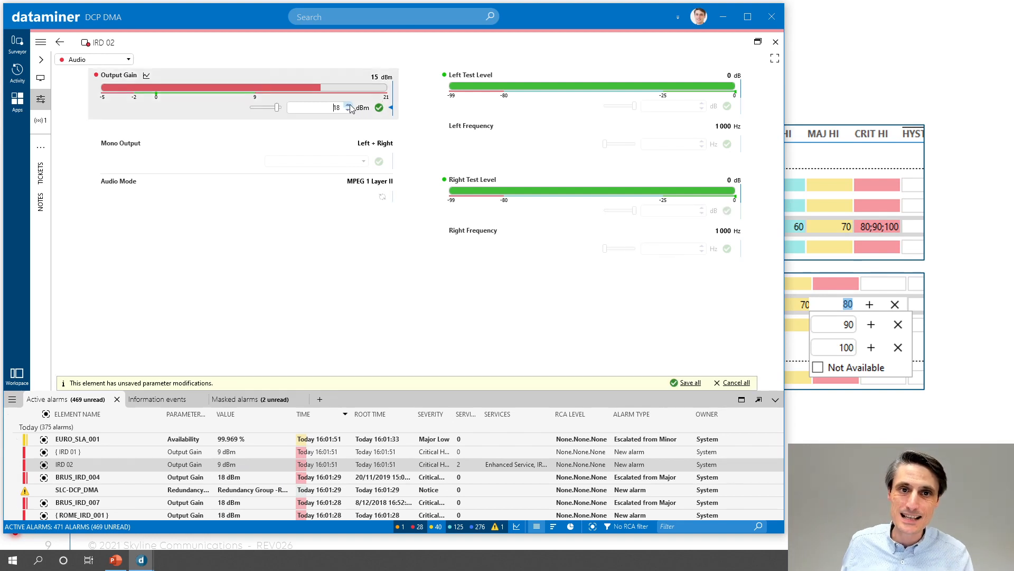
click(379, 109)
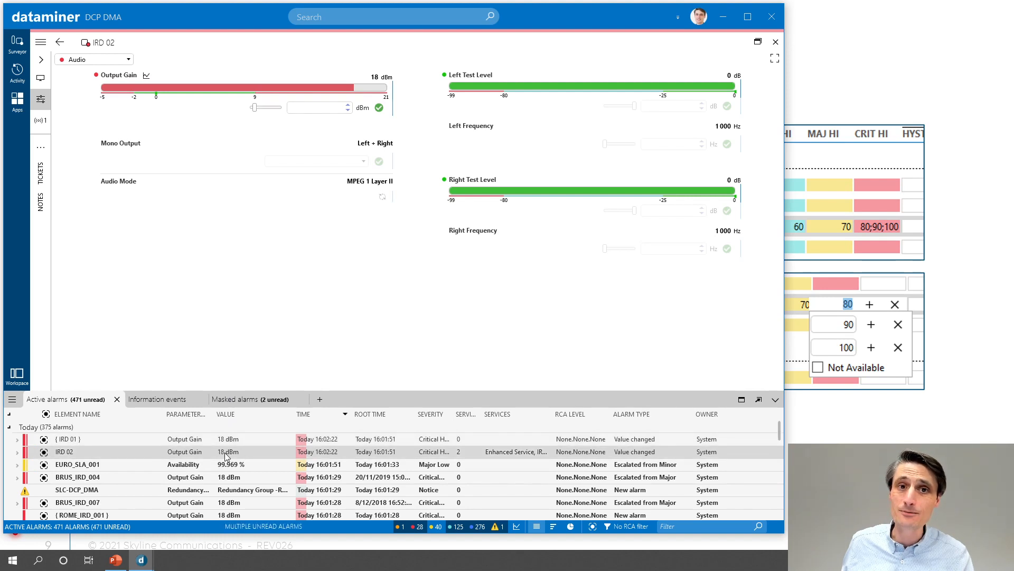
click(17, 452)
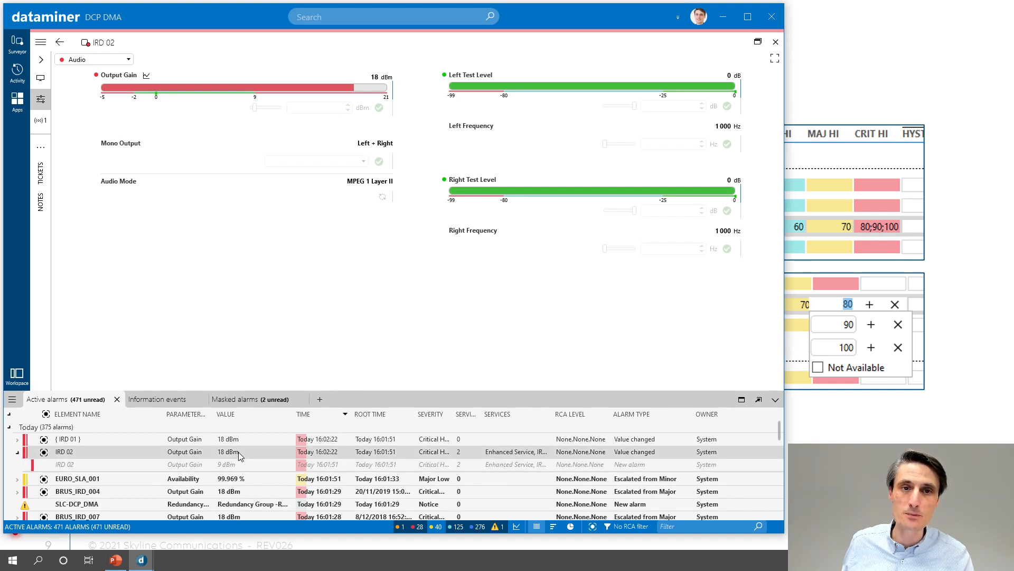
Return to the tiled card layout and close the IRD 02 card.
click(759, 43)
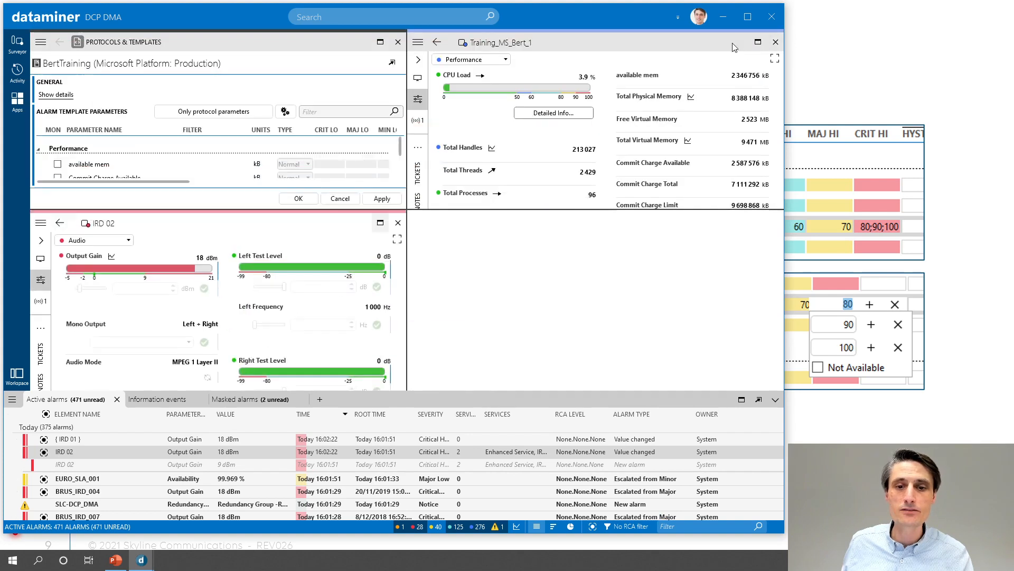
click(398, 223)
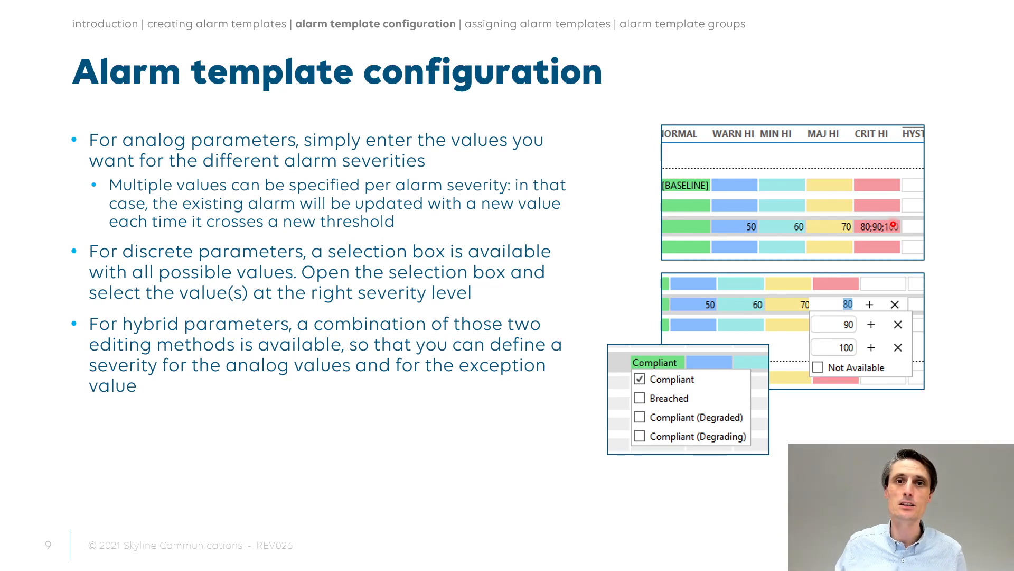
key(Right)
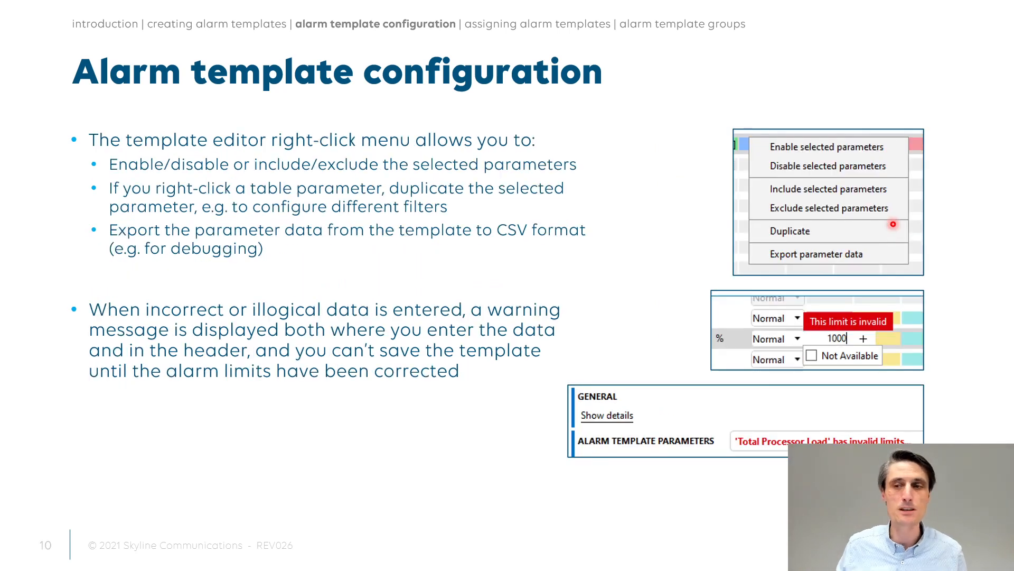
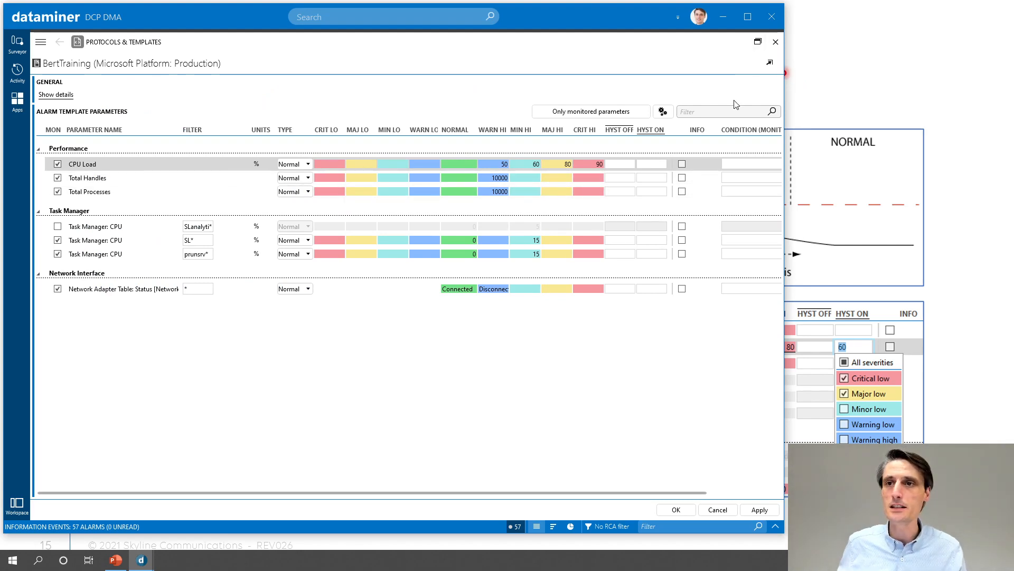
Restore the tiled card layout and open the 'Standard' alarm template assigned to IRD 02 from the Surveyor.
click(758, 42)
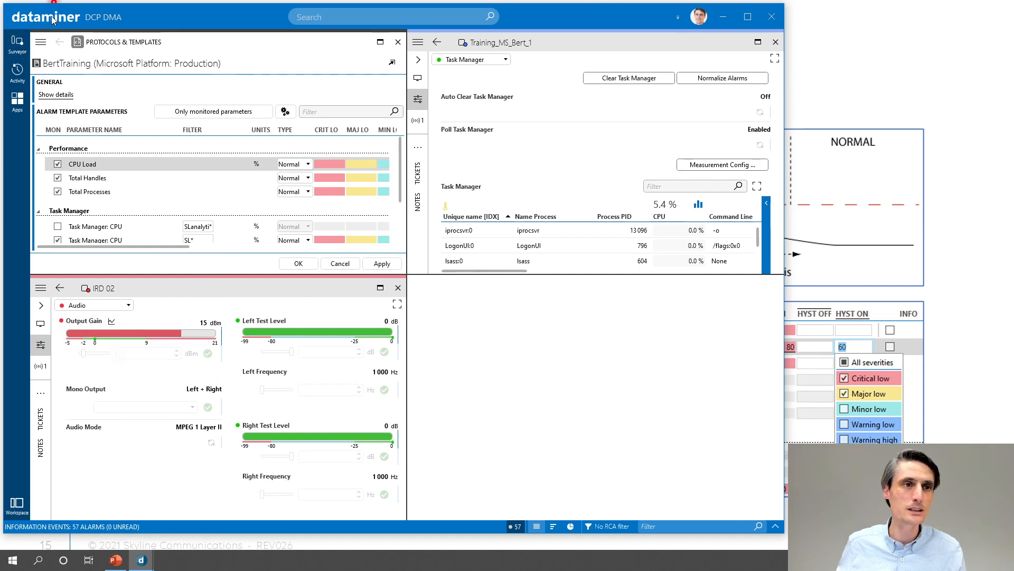
click(16, 51)
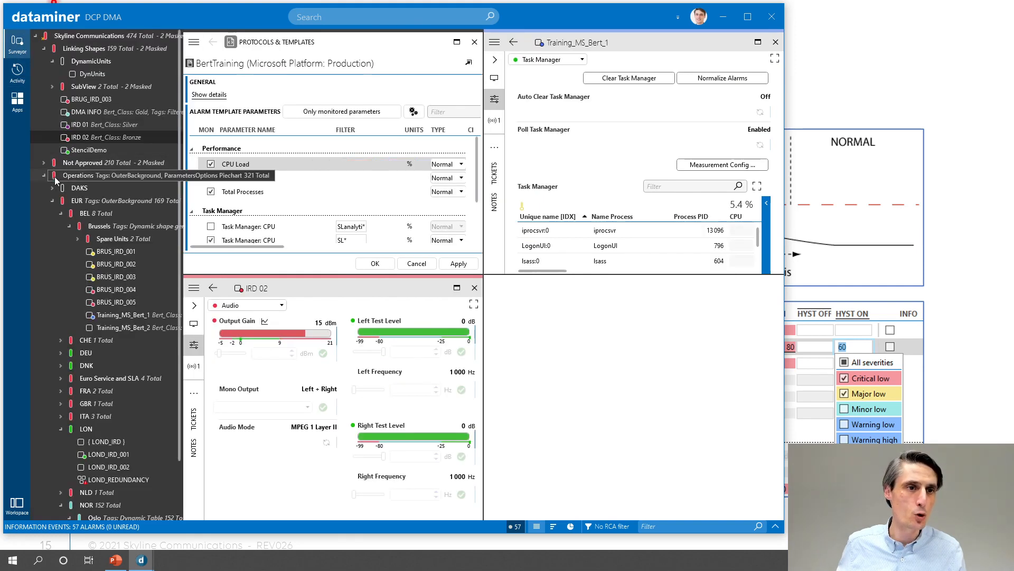
right_click(84, 138)
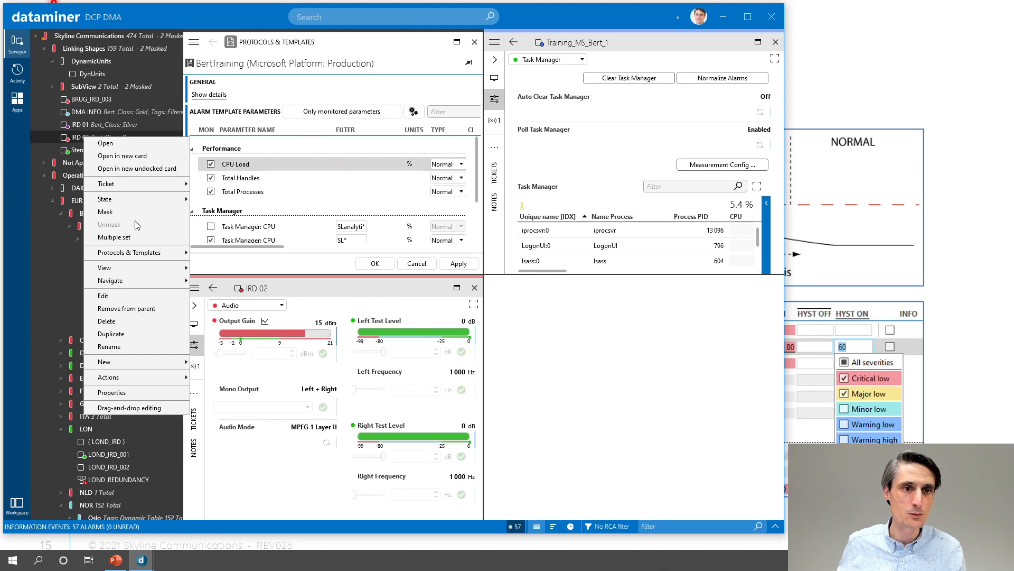
mouse_move(142, 254)
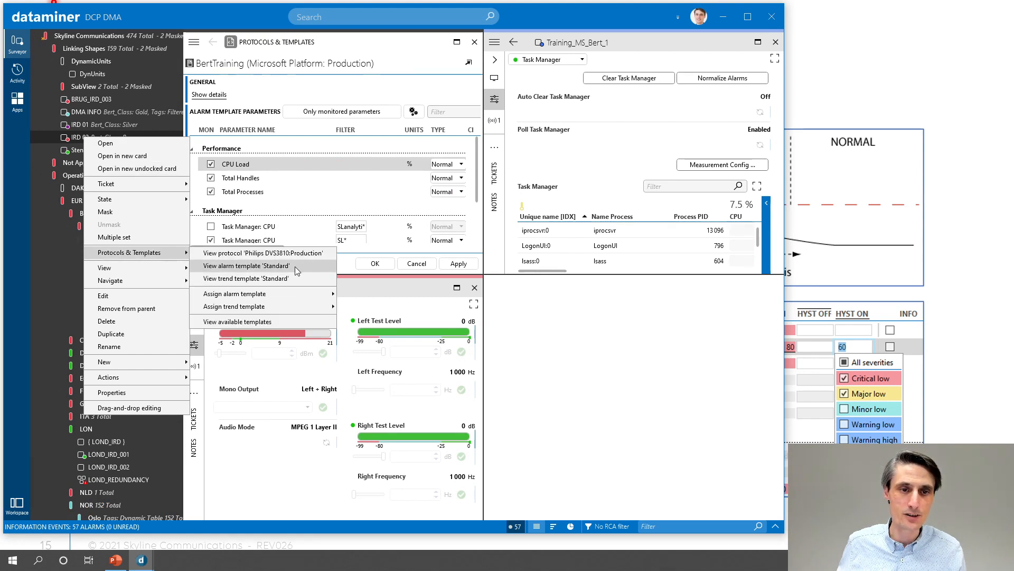
click(223, 266)
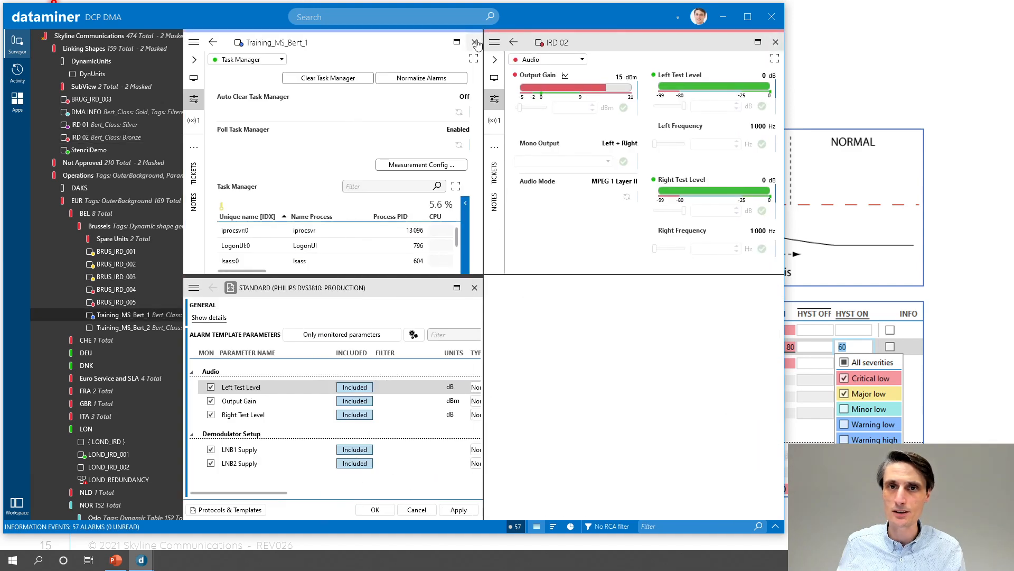
Close the Training_MS_Bert_1 card, collapse the Surveyor, and place the Standard template card before the IRD 02 card.
click(475, 42)
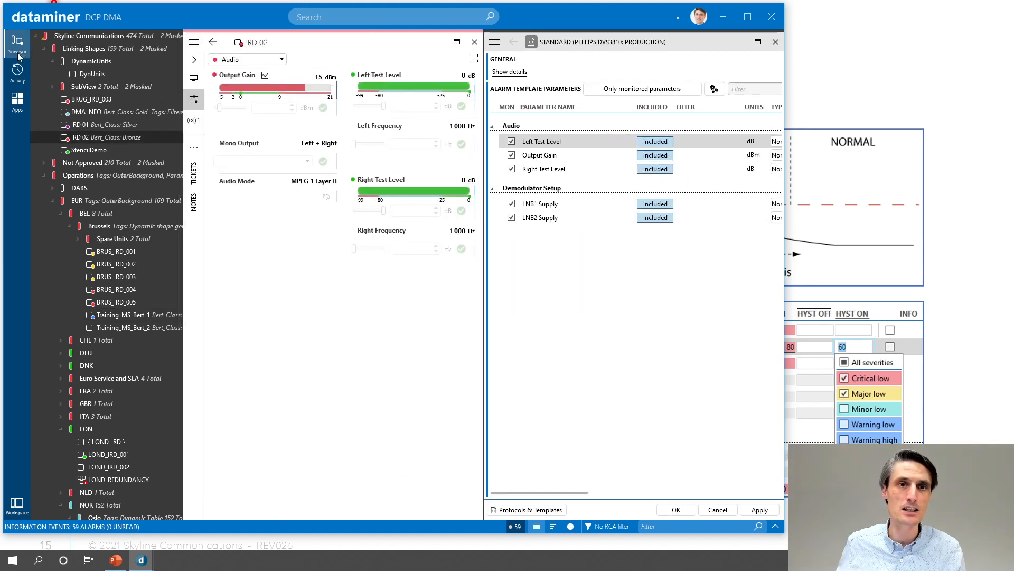
click(19, 46)
drag(517, 37, 231, 124)
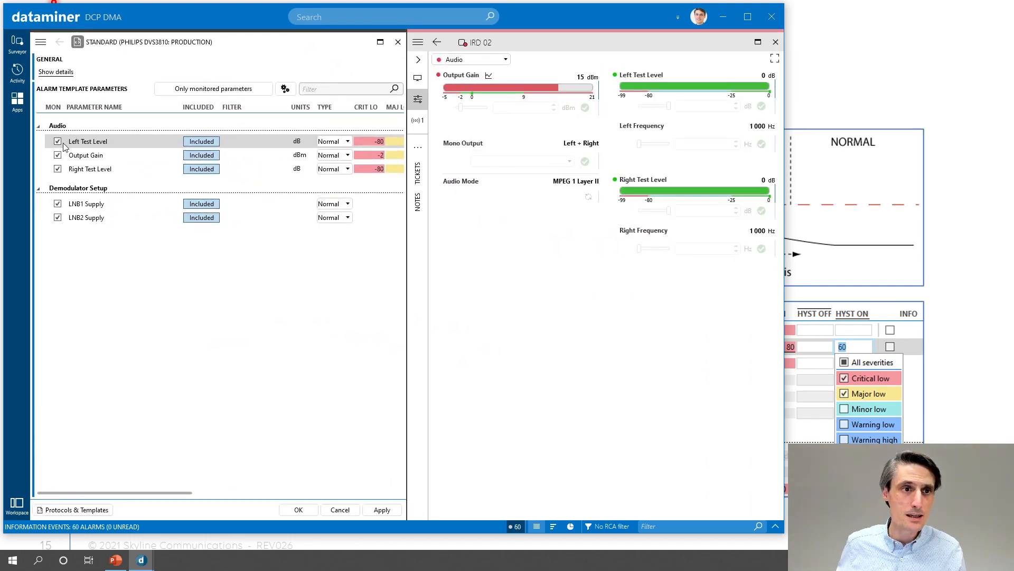
Maximize the Standard template card and disable the Info option for Output Gain.
click(379, 41)
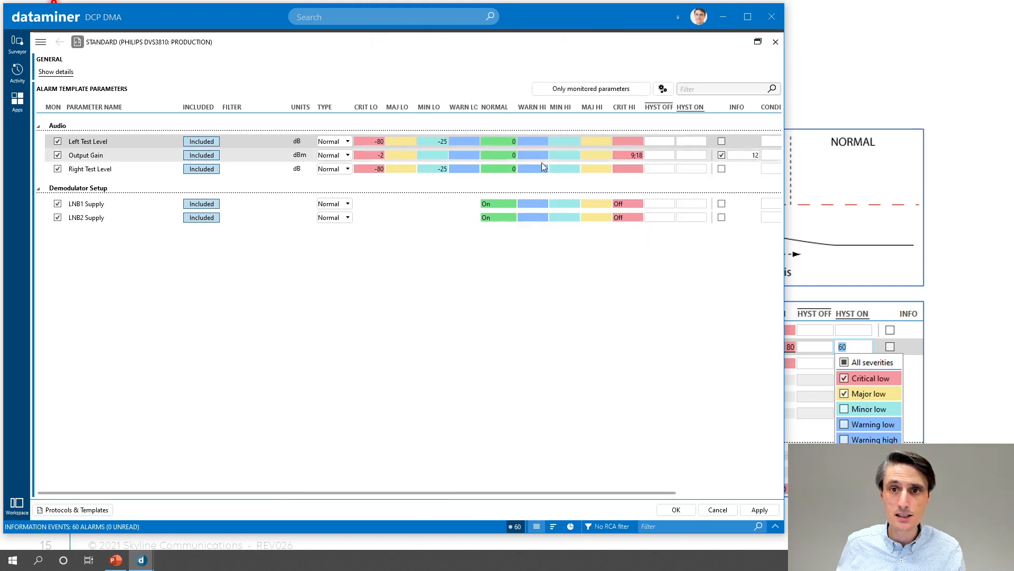
click(91, 157)
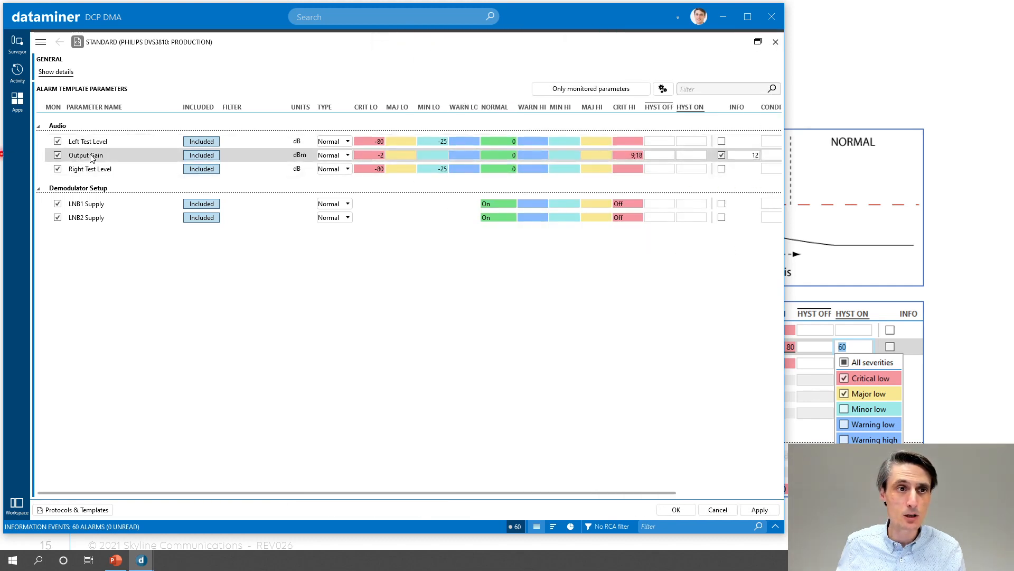
click(722, 155)
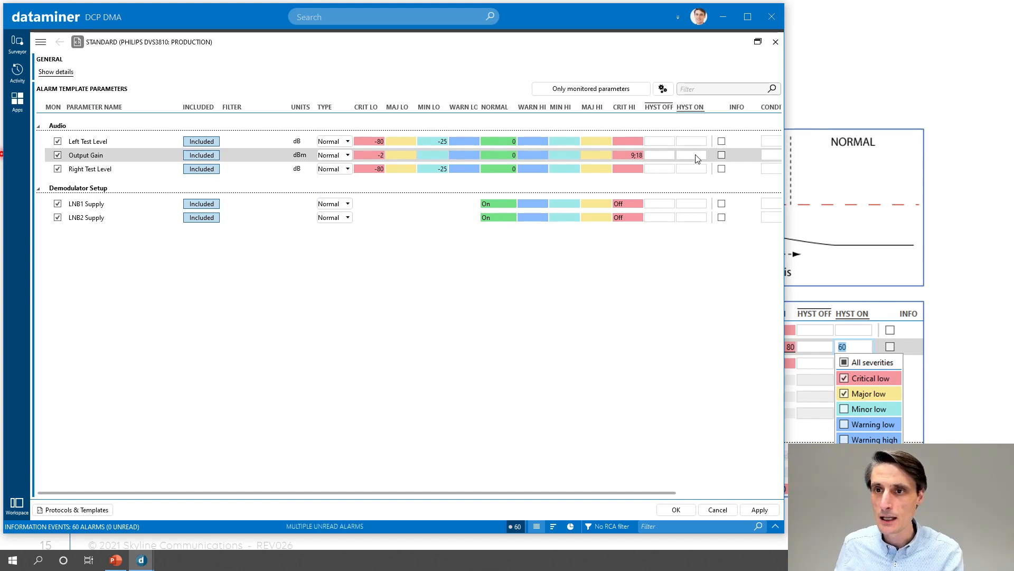
Set Output Gain's HYST OFF to 5 s for all severities and apply the alarm template.
click(698, 155)
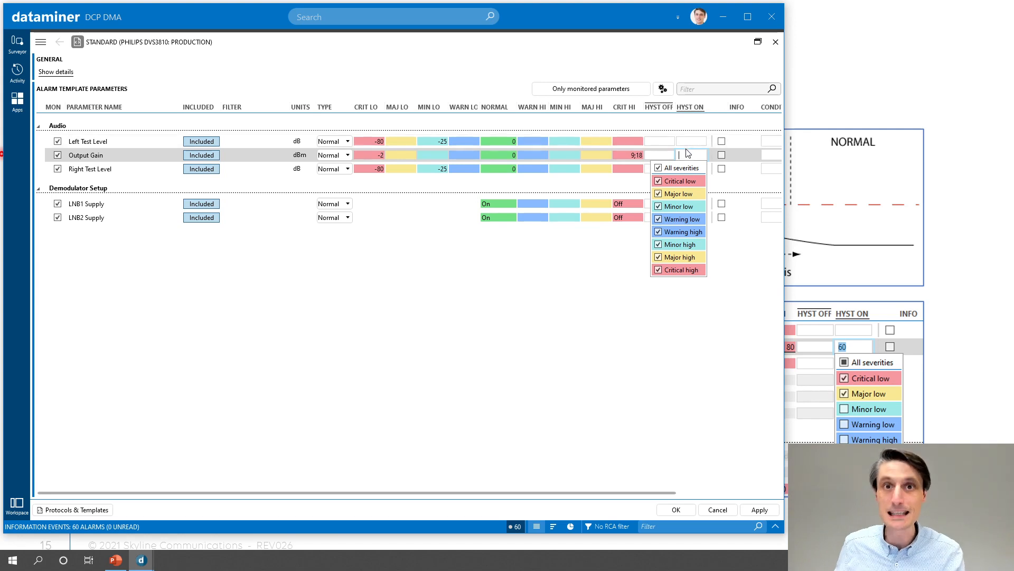
click(661, 155)
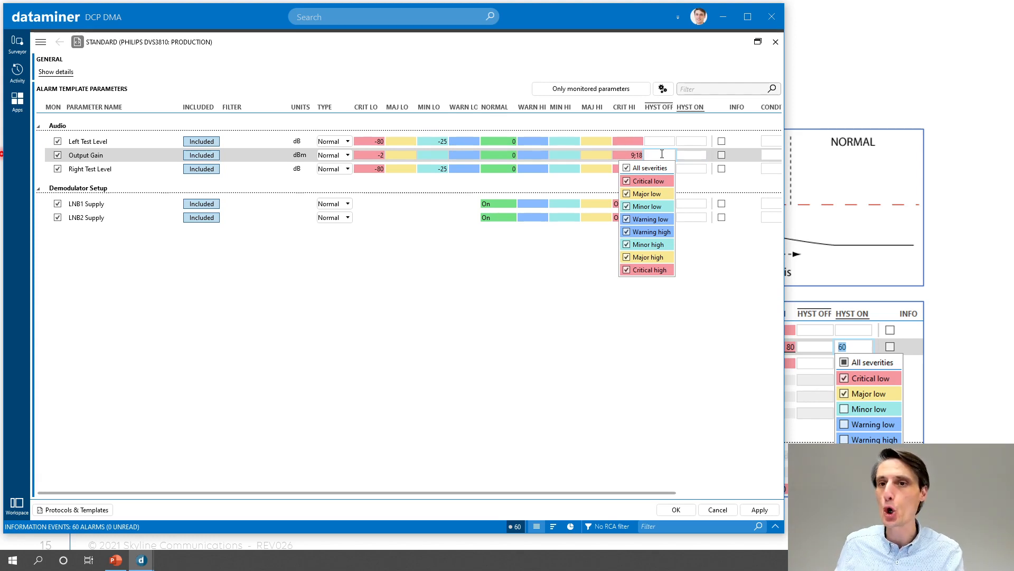
click(590, 312)
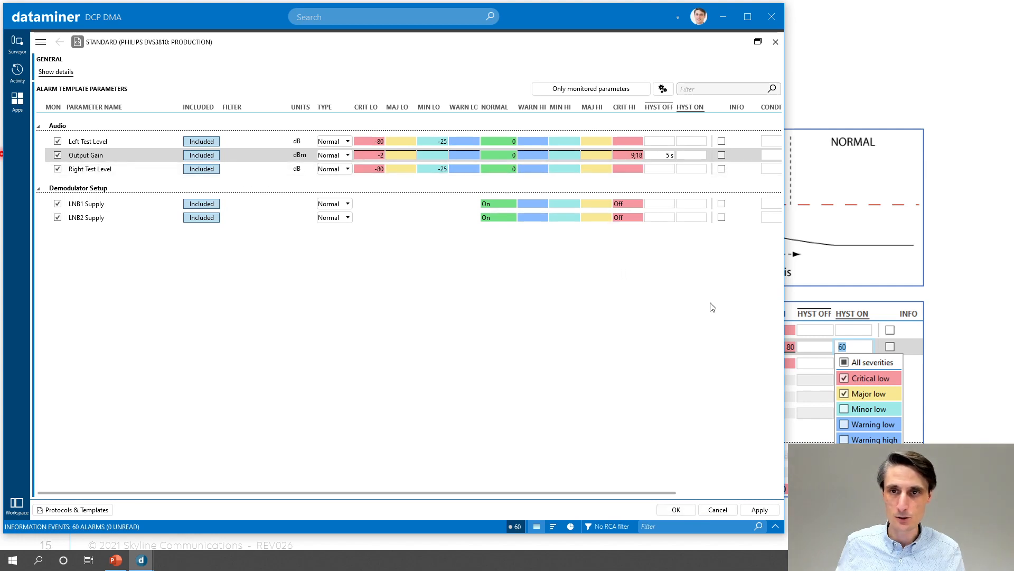
click(760, 509)
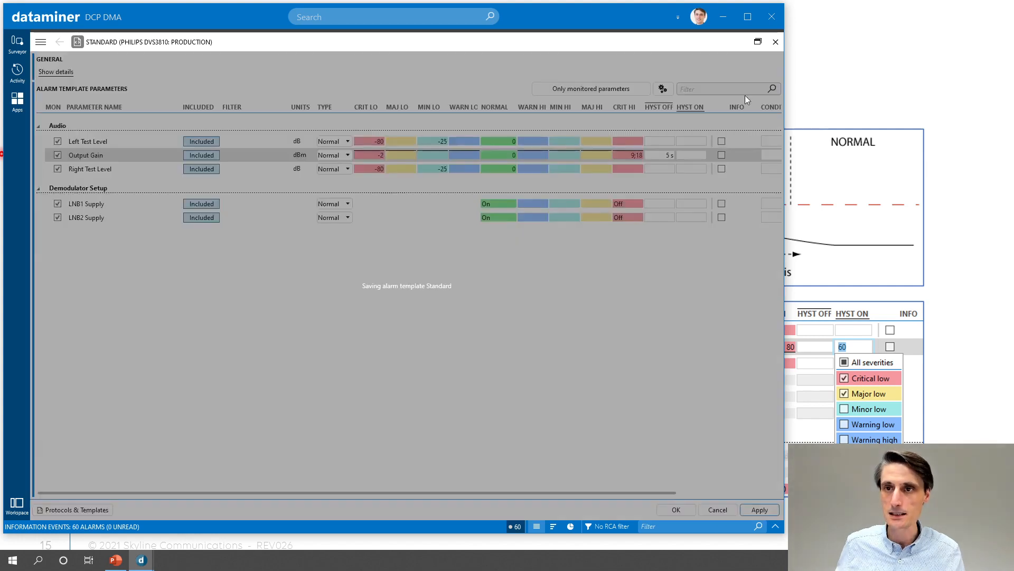
Restore the side-by-side cards and set IRD 02's Output Gain to 3 dBm.
click(759, 42)
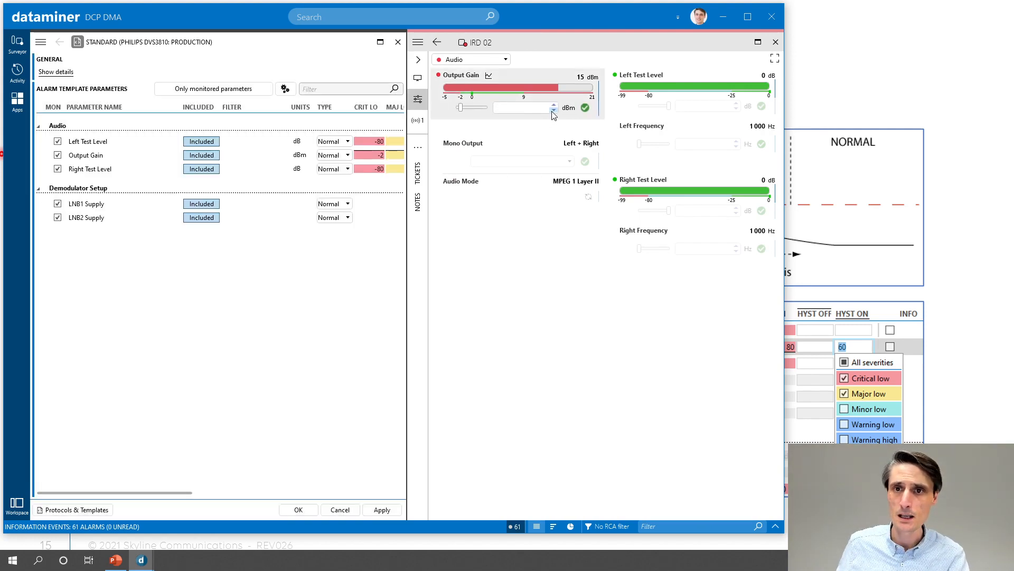
click(554, 110)
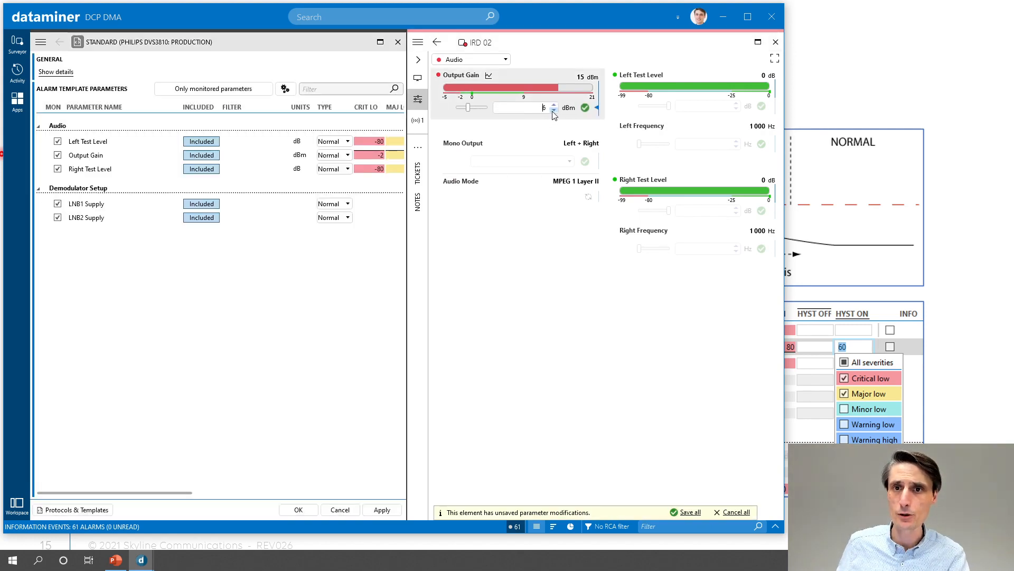
click(585, 108)
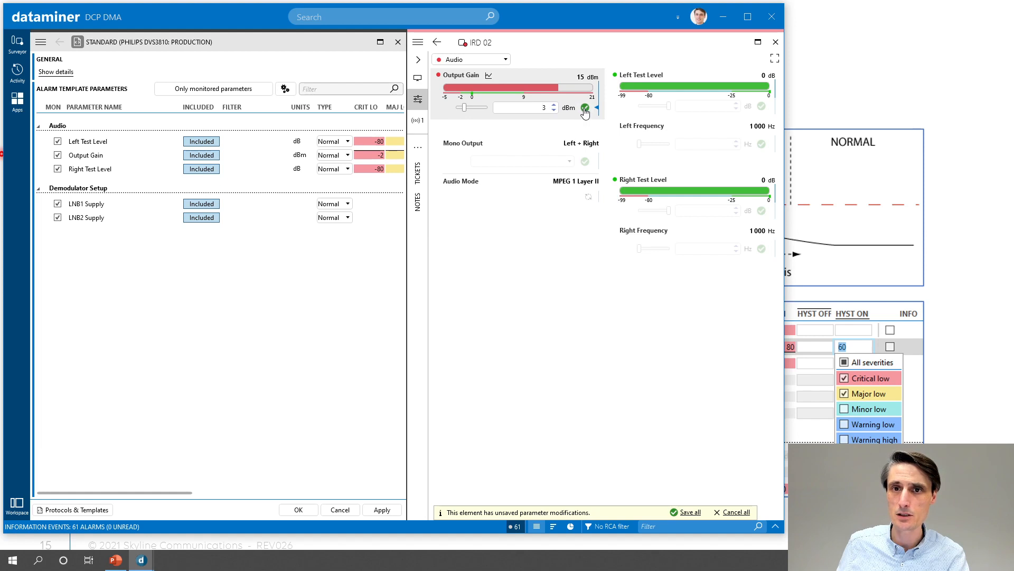
Open the Alarm Console and add a tab showing the active alarms linked to cards.
click(776, 526)
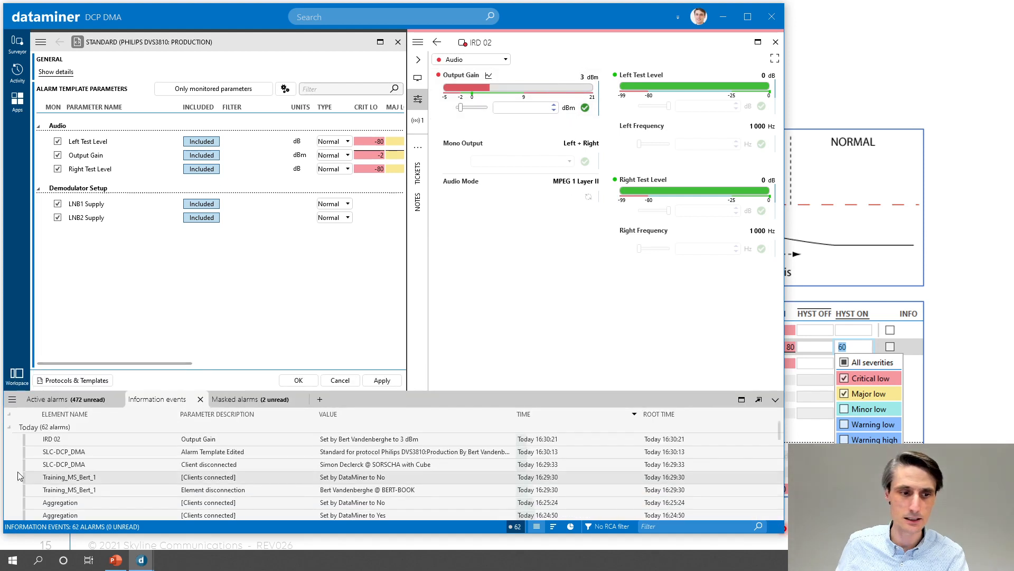
click(30, 400)
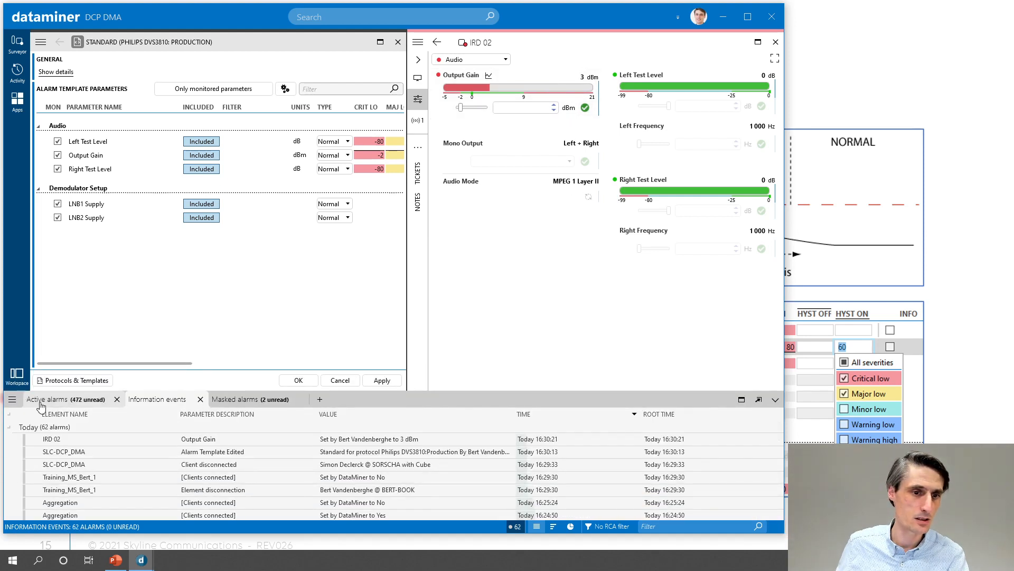
click(323, 400)
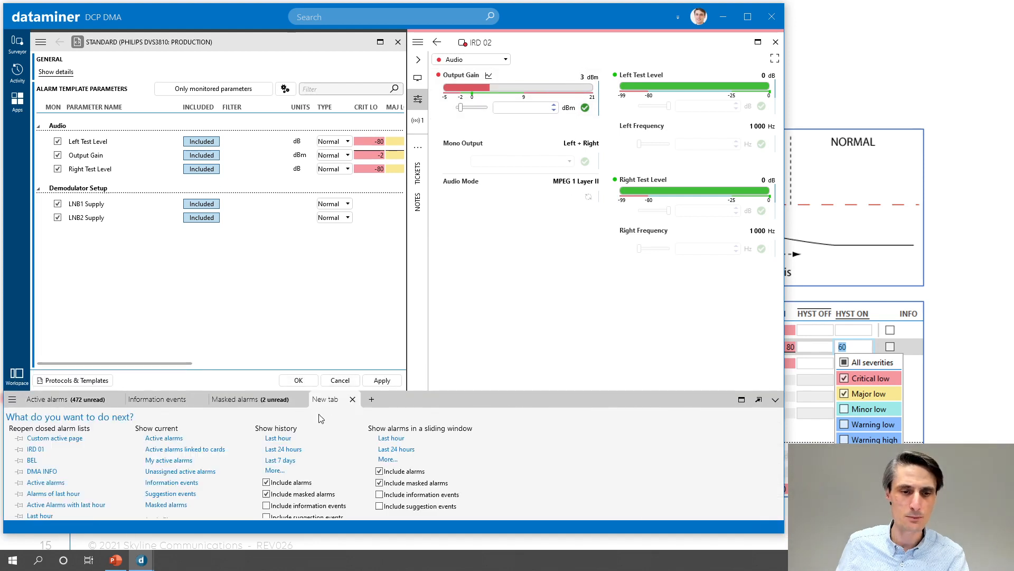
click(166, 450)
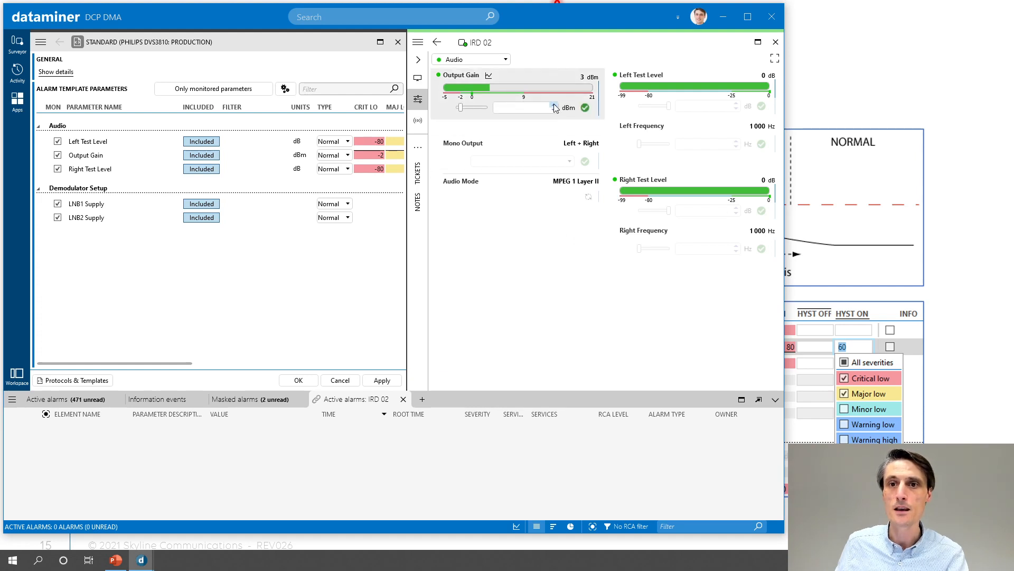
Set IRD 02's Output Gain back to 15 dBm, above the first critical threshold.
click(555, 106)
click(555, 105)
click(555, 106)
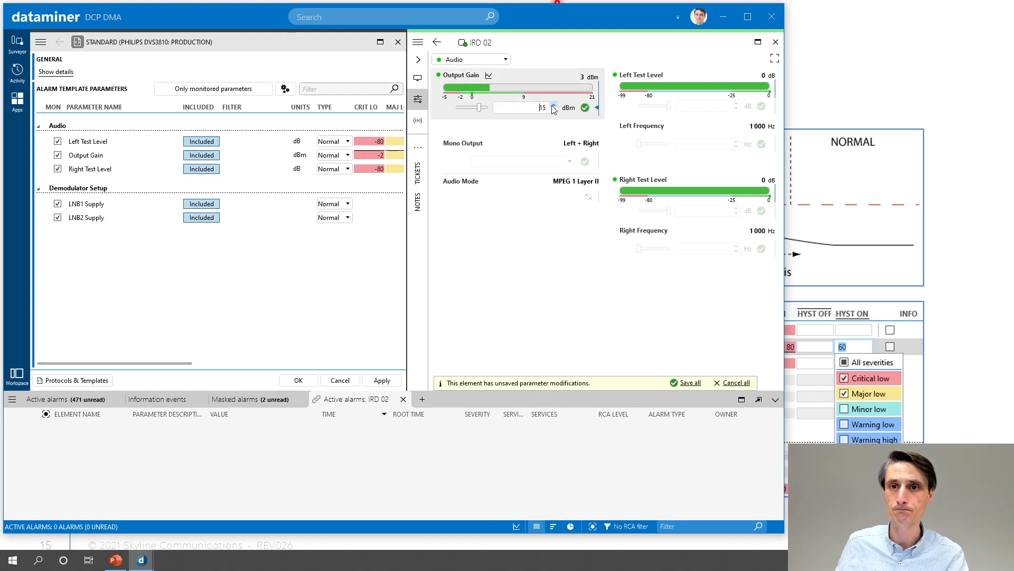
click(554, 106)
click(584, 108)
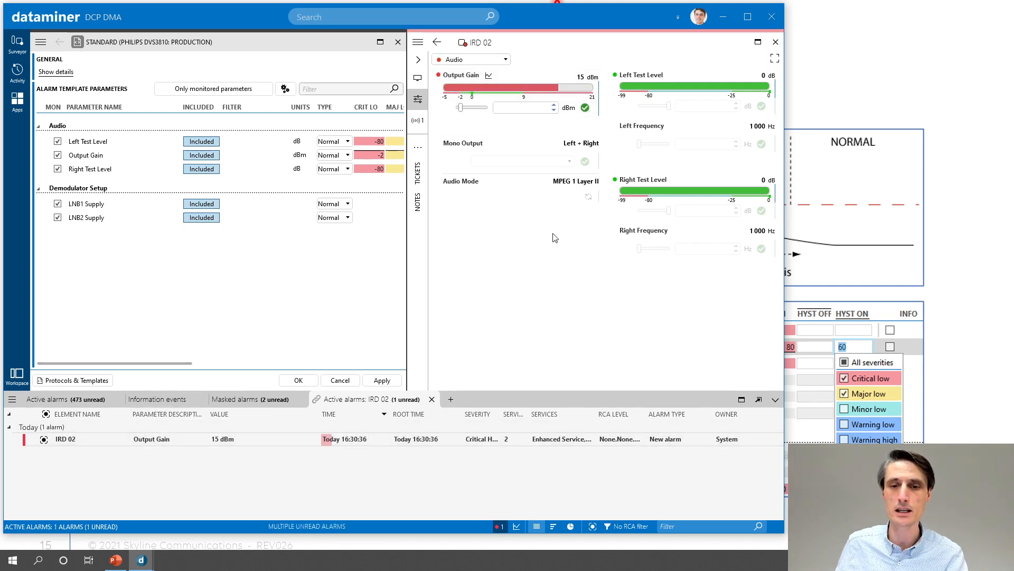
Lower IRD 02's Output Gain to 6 dBm, and raise it back to 15 dBm within the hysteresis time.
click(555, 110)
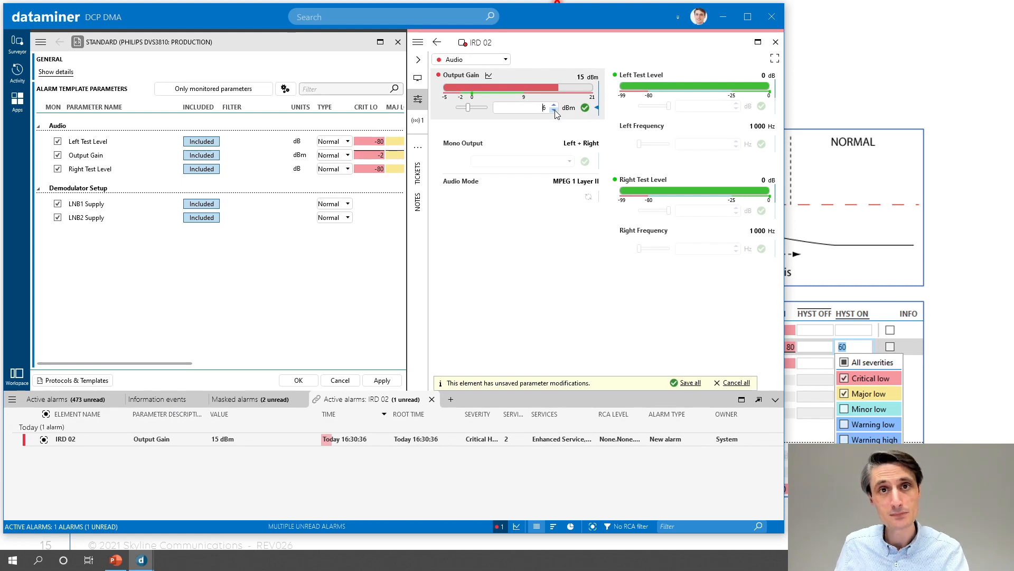
click(586, 109)
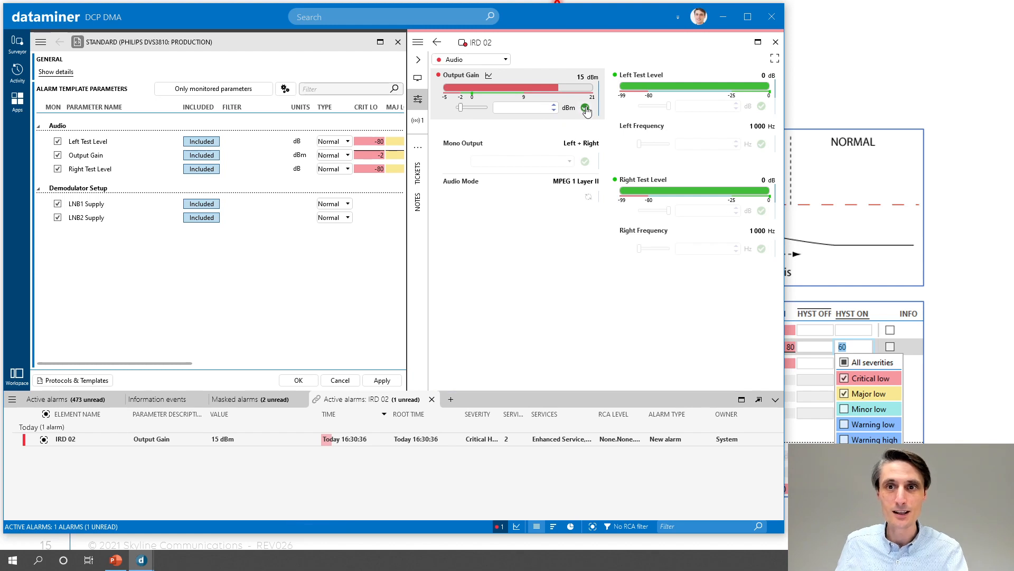
click(554, 105)
click(553, 105)
click(553, 105)
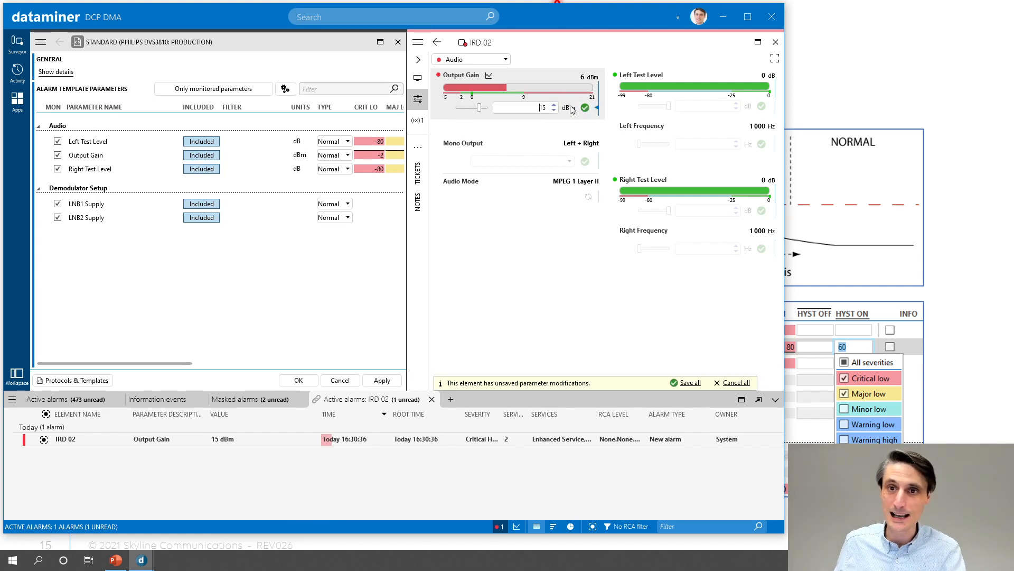
click(585, 108)
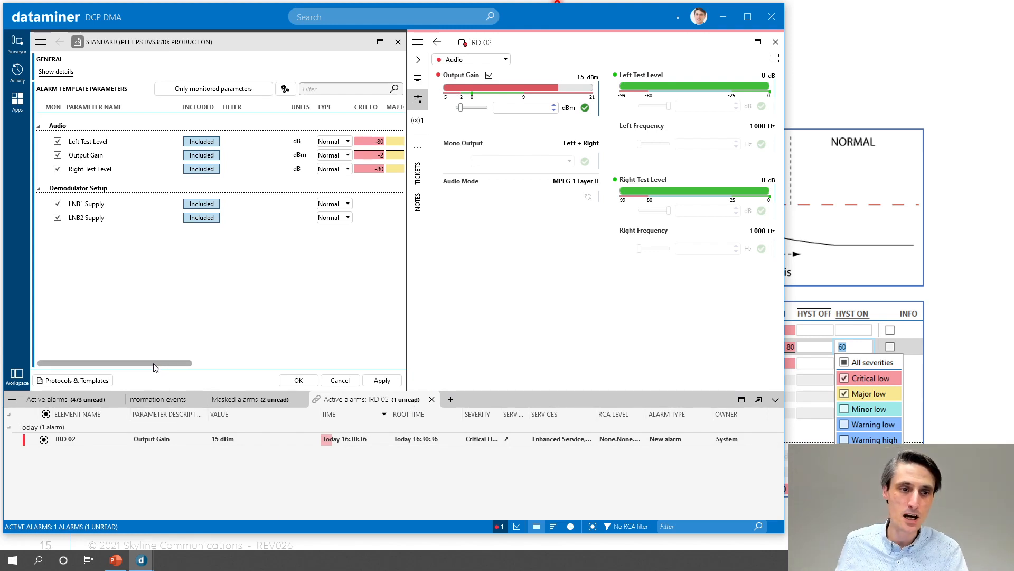
Check the hysteresis columns for Output Gain in the template, and set IRD 02's Output Gain to 6 dBm.
drag(154, 365, 331, 360)
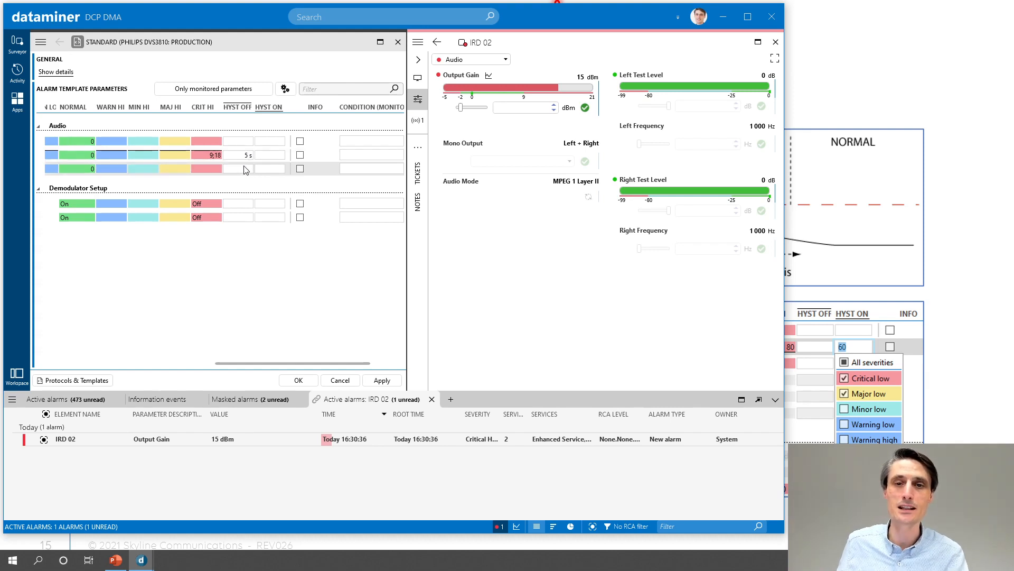
click(553, 110)
click(554, 110)
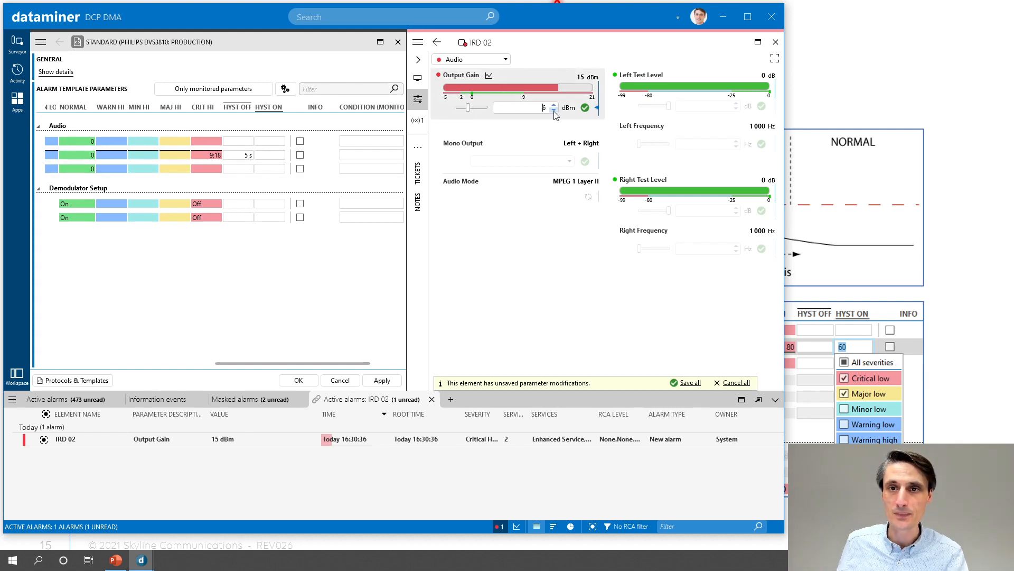
click(584, 109)
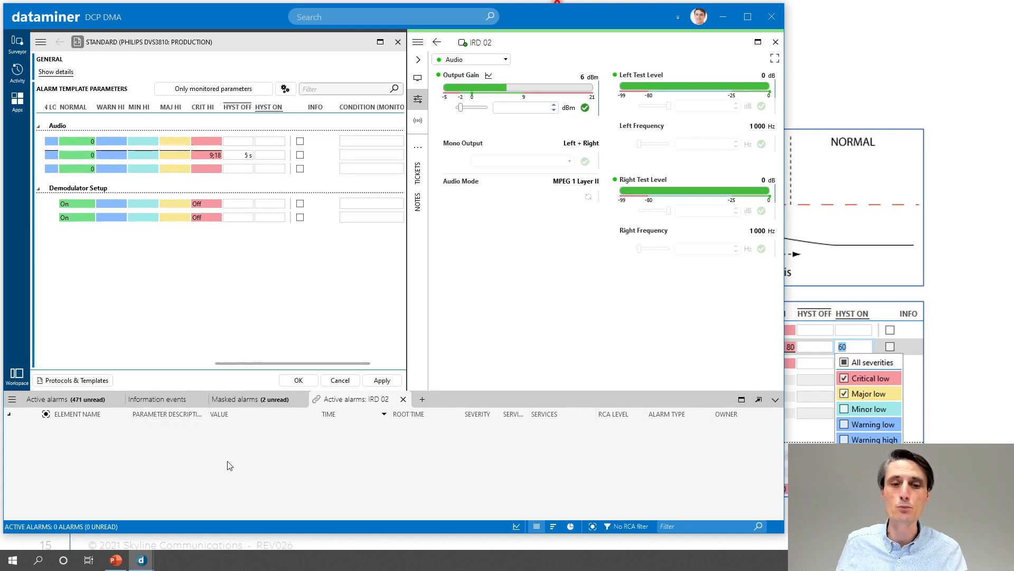
Raise IRD 02's Output Gain to 15 dBm, above the first critical high threshold.
click(477, 109)
drag(479, 109, 480, 112)
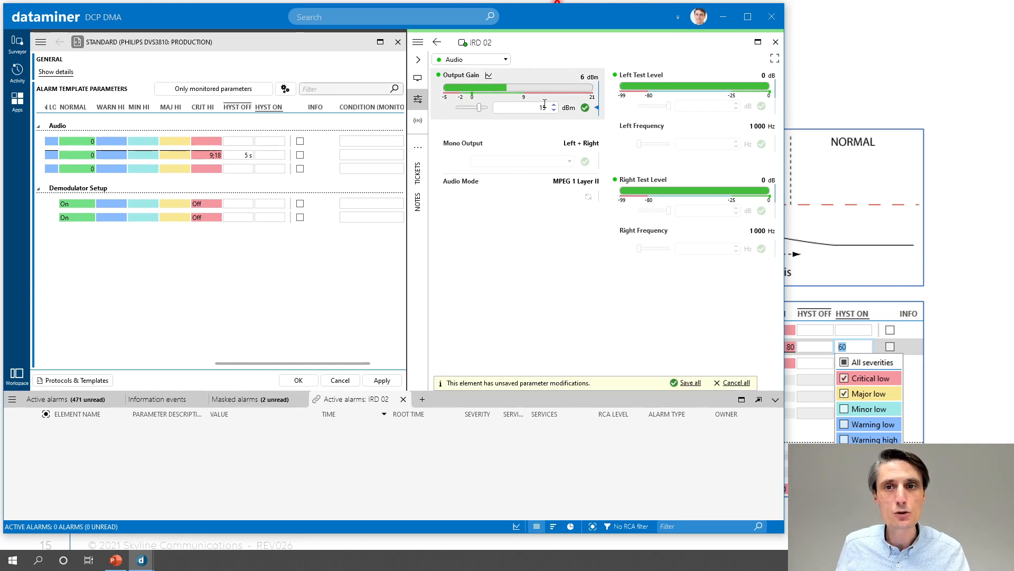
click(585, 107)
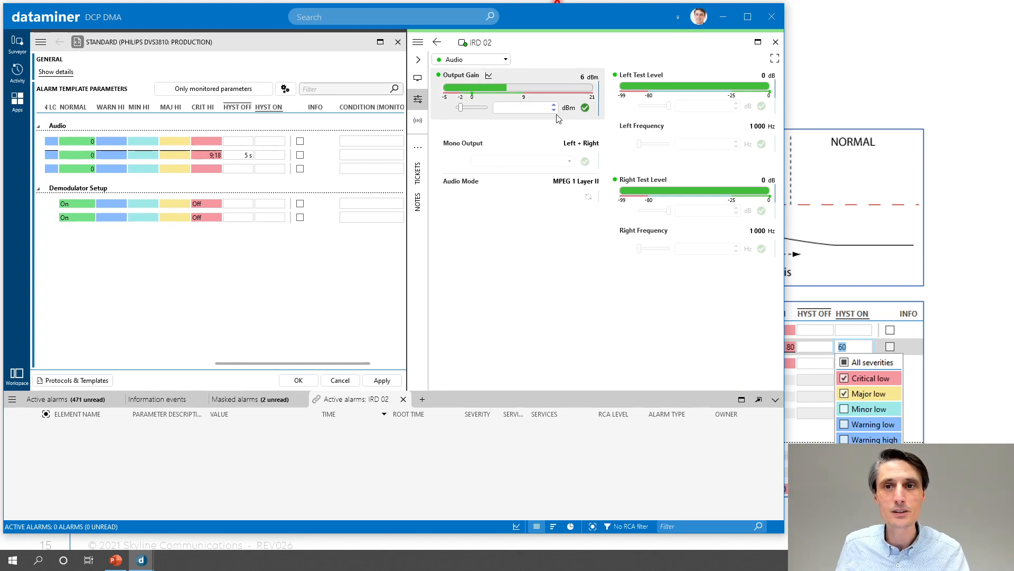
click(554, 109)
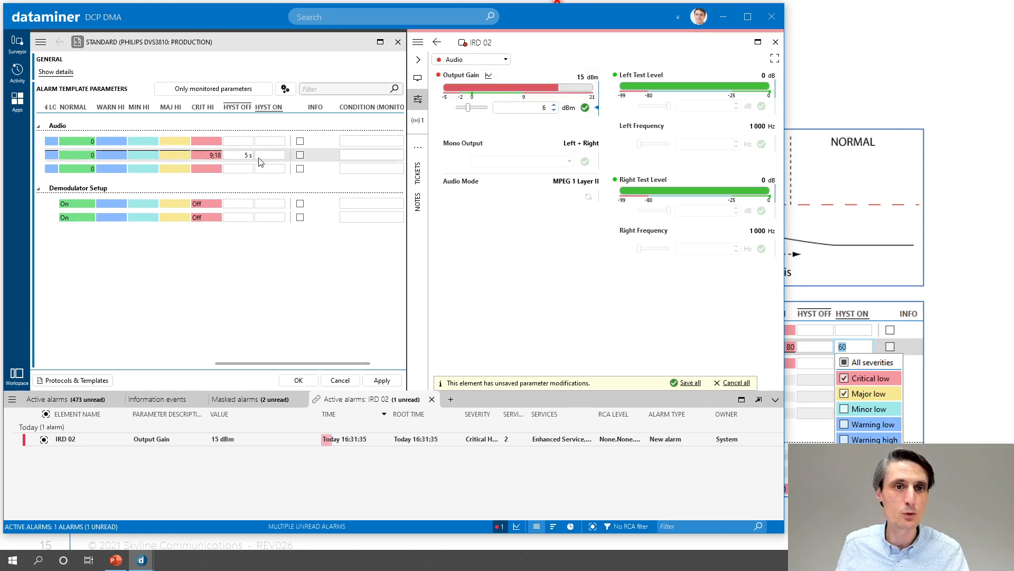
Set Output Gain's HYST OFF to 60 s for all severities and apply the alarm template.
click(241, 156)
text(6)
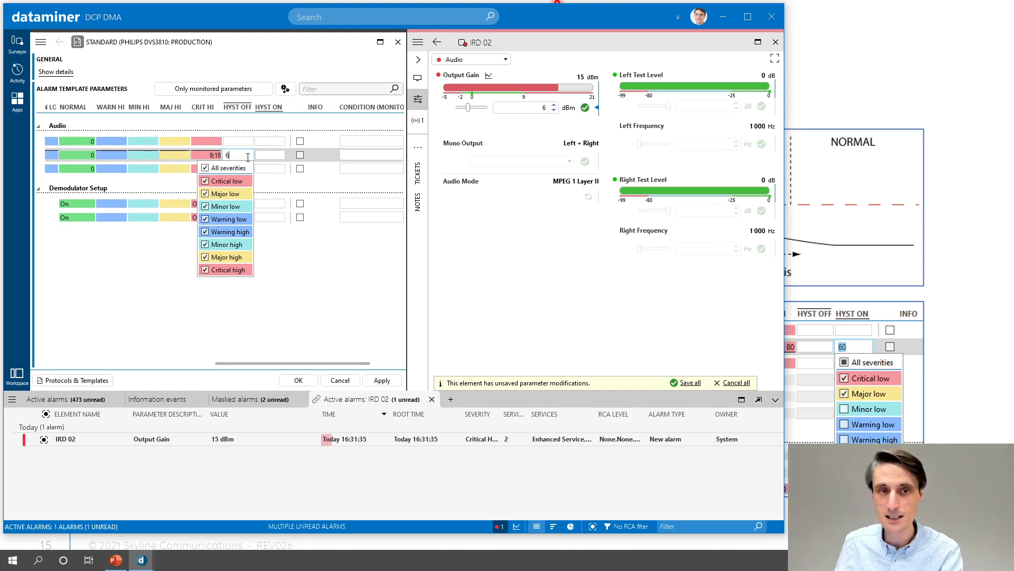
text(0)
key(Return)
click(380, 381)
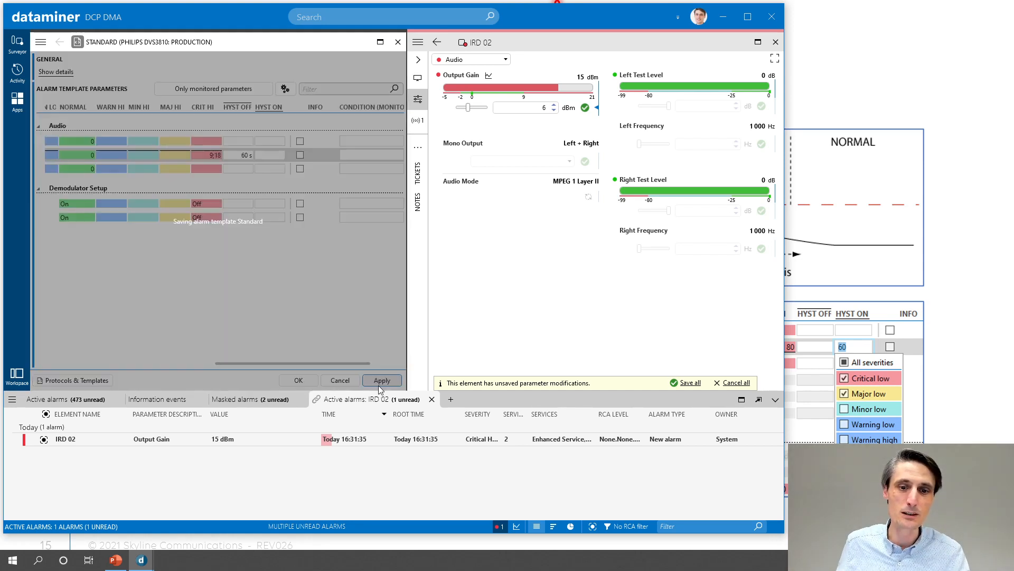
Set IRD 02's Output Gain to 3 dBm, and switch to the hysteresis slide in PowerPoint.
click(554, 110)
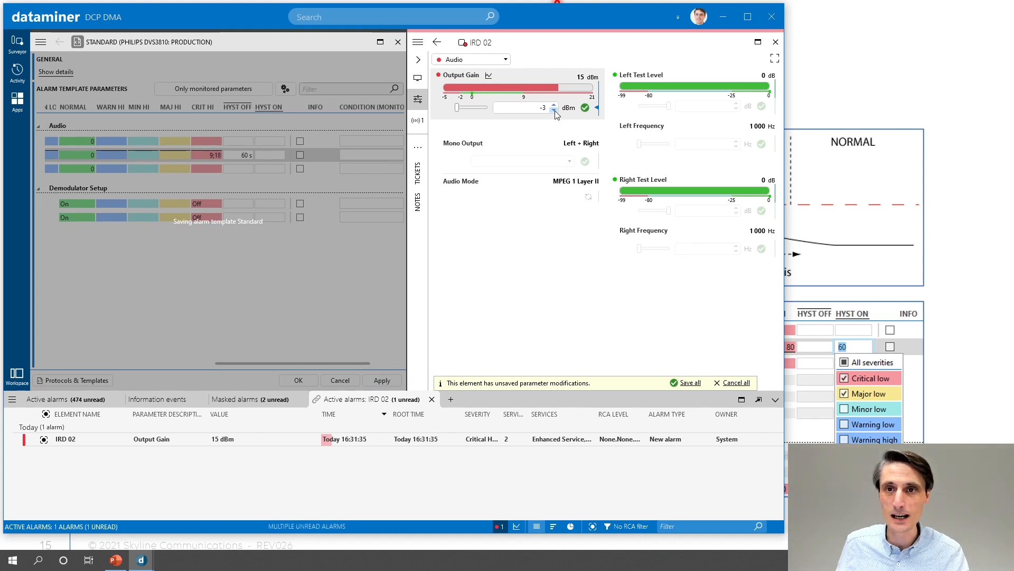
click(554, 105)
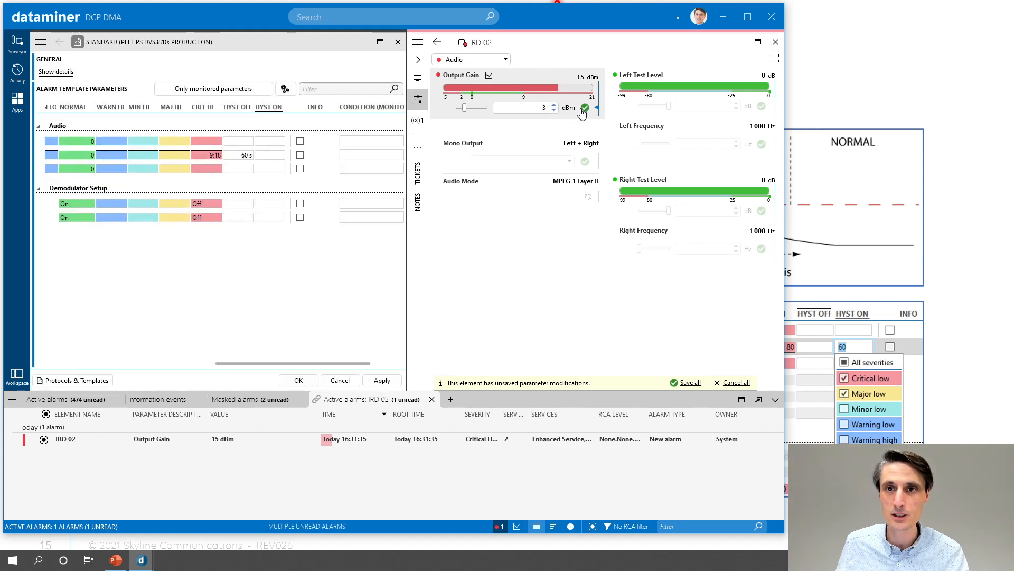
click(585, 107)
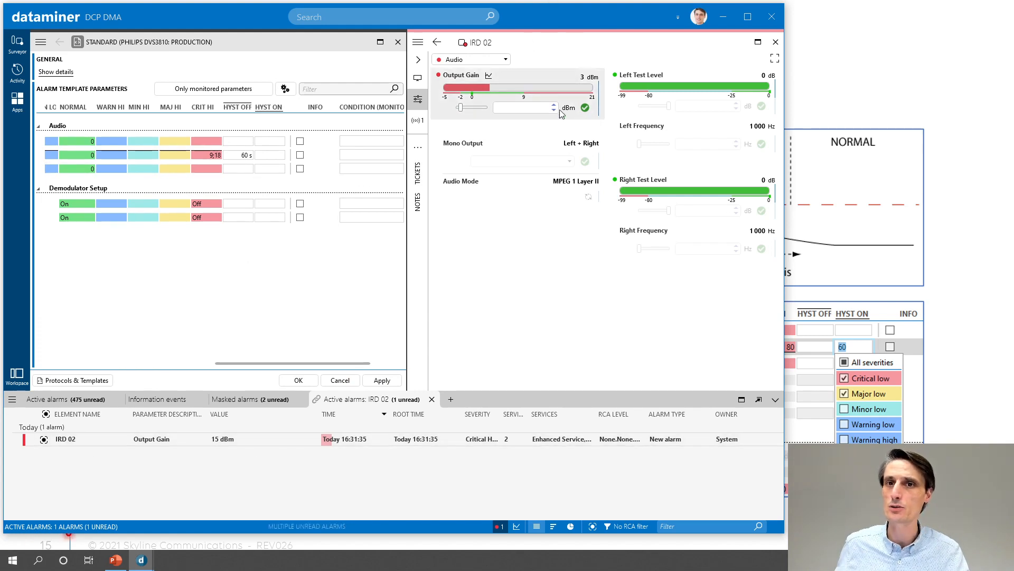
mouse_move(554, 111)
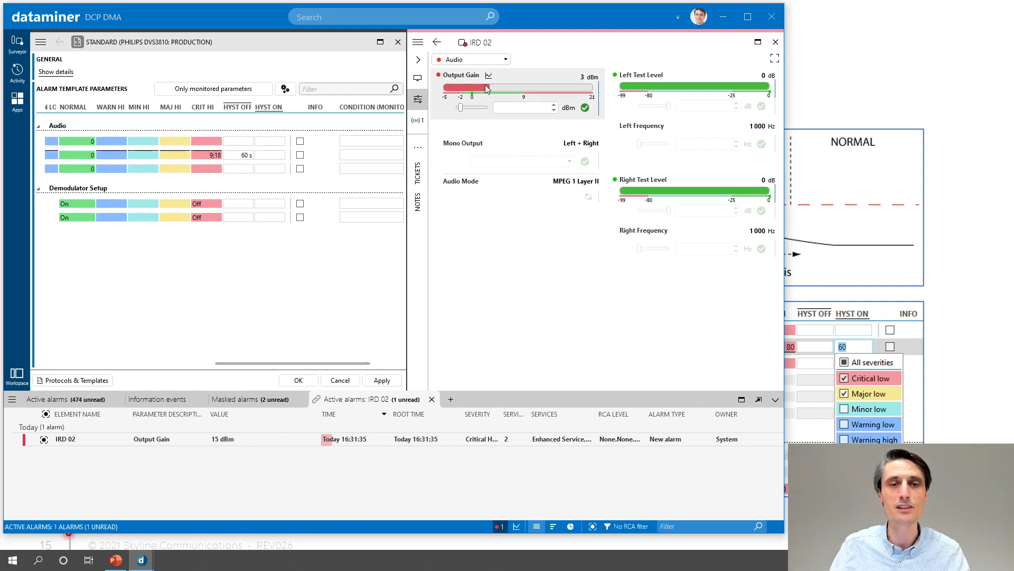
mouse_move(485, 85)
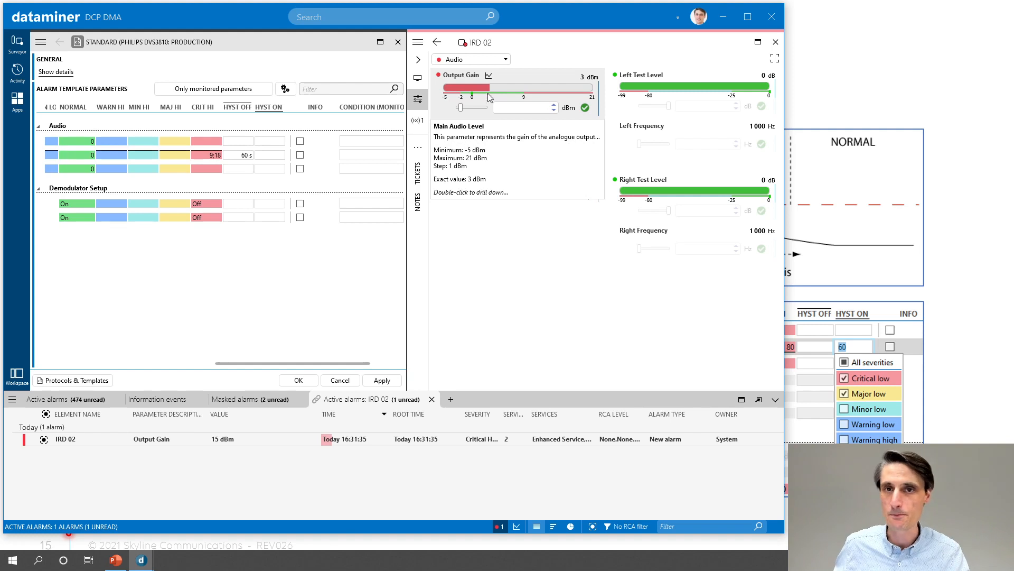
click(841, 64)
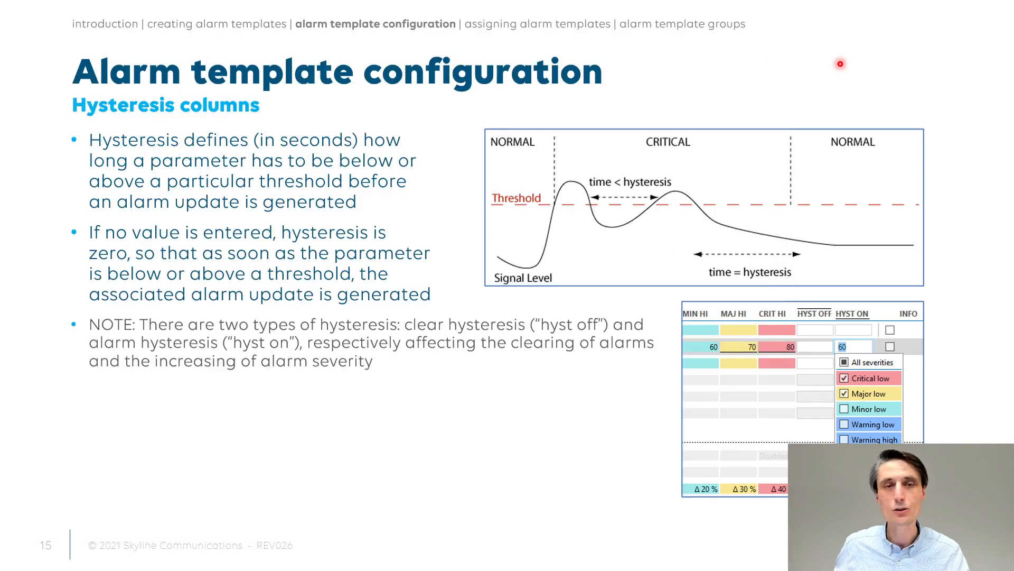
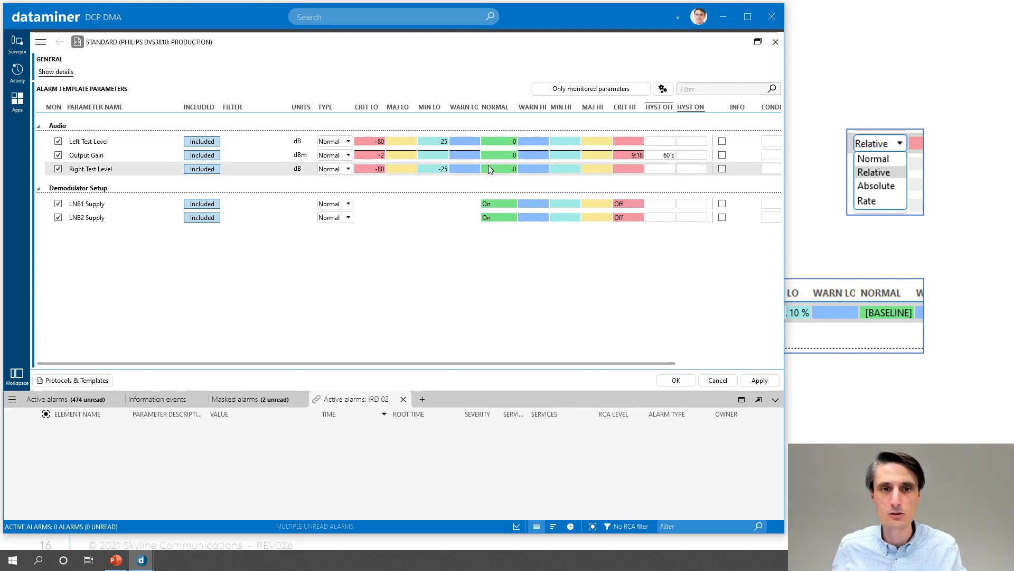
Change Output Gain's alarm type to Relative in the Standard template and clear its HYST OFF value.
click(345, 156)
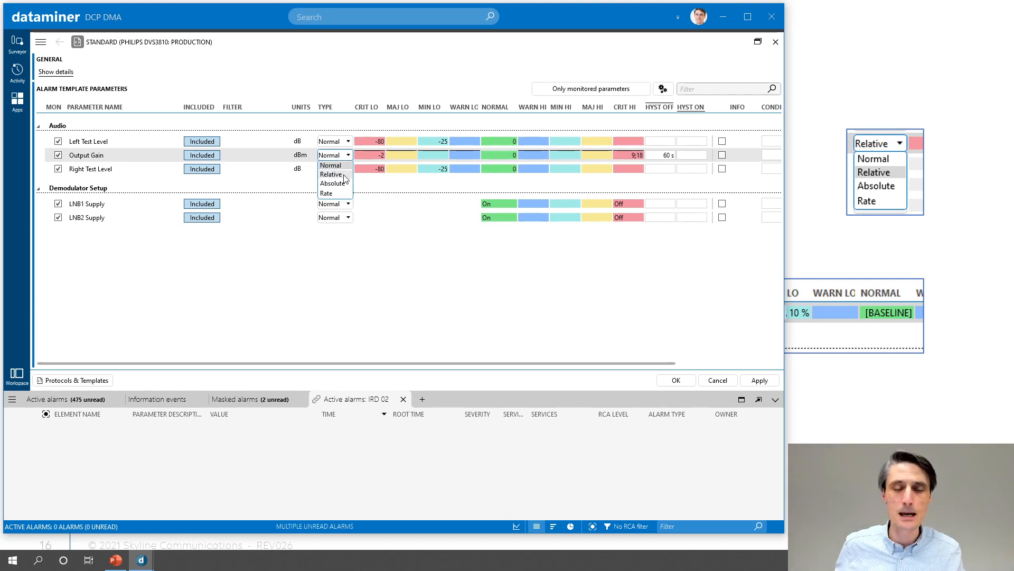
click(344, 175)
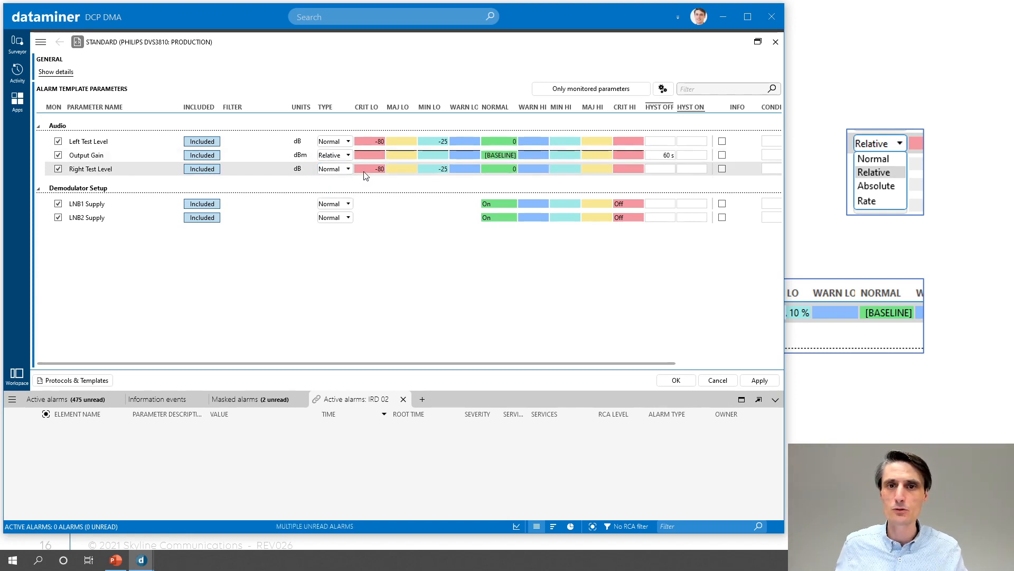
click(665, 155)
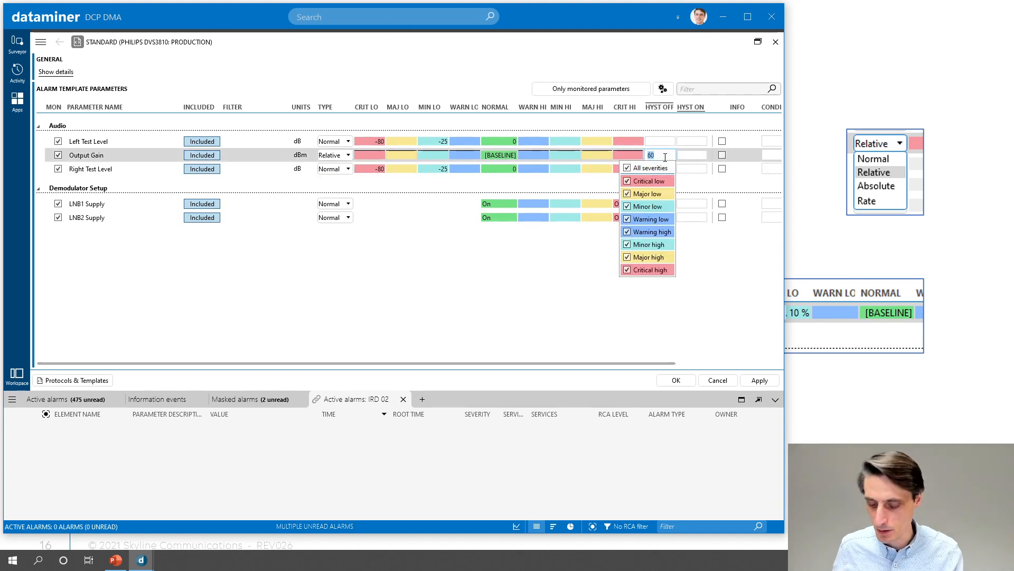
key(BackSpace)
click(544, 283)
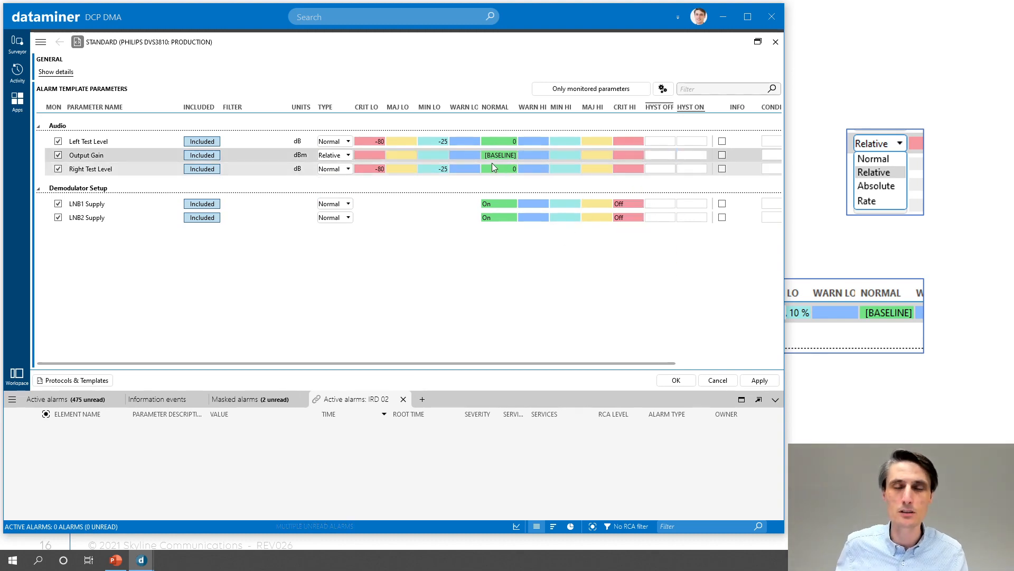
Switch Output Gain's alarm type to Normal and back to Relative.
click(338, 157)
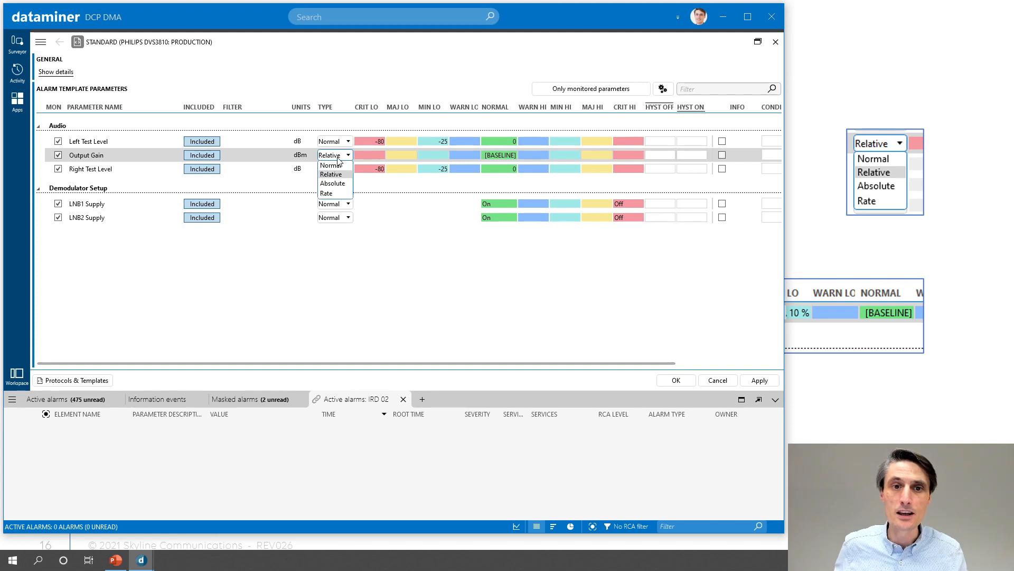
click(338, 166)
click(337, 155)
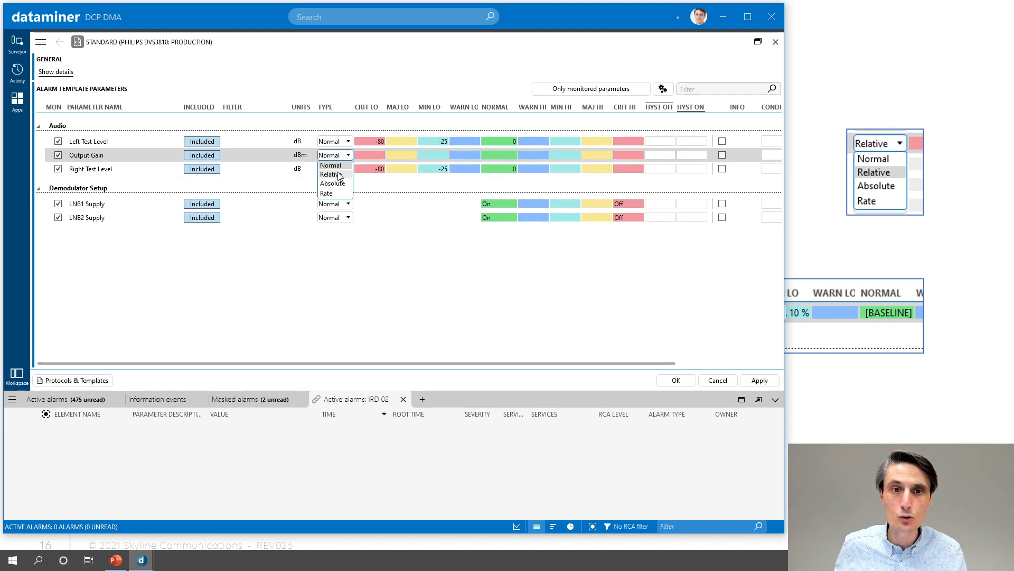
click(331, 175)
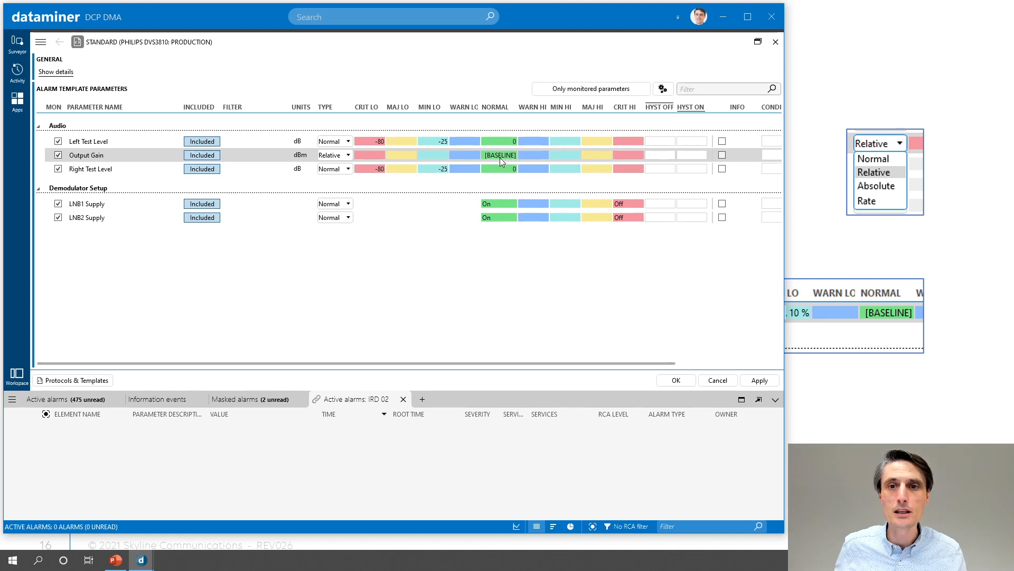
Set Output Gain's WARN HI threshold to a relative delta of 3 %.
click(530, 155)
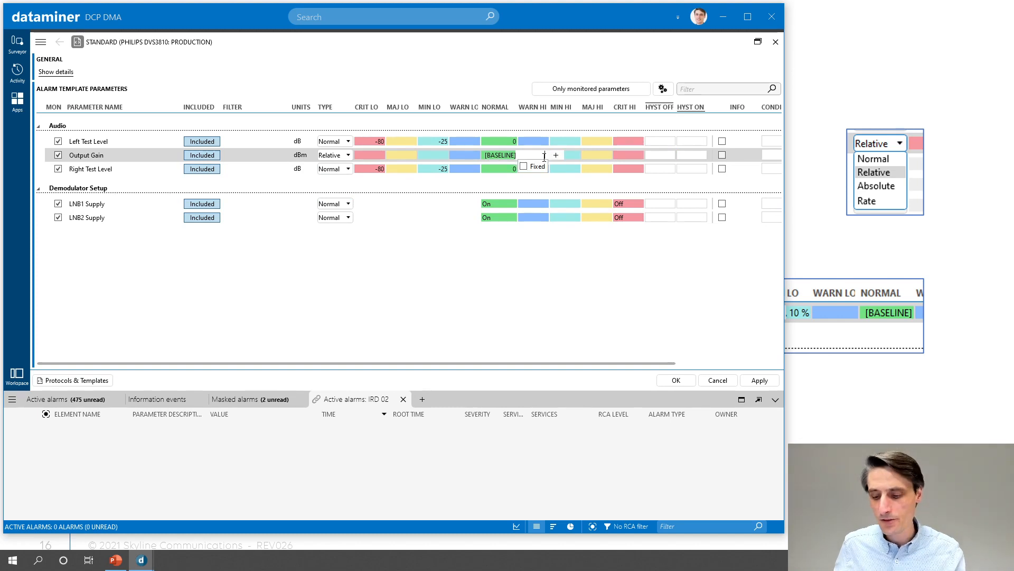
text(3)
key(Return)
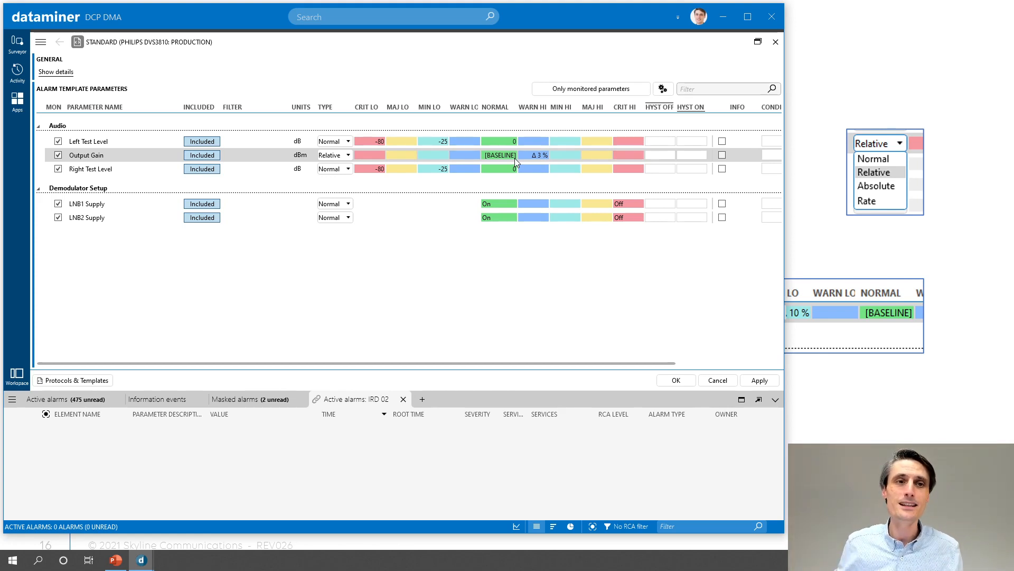
Consult the Normalized alarms slide in PowerPoint, return to DataMiner and change Output Gain's alarm type to Absolute.
click(338, 155)
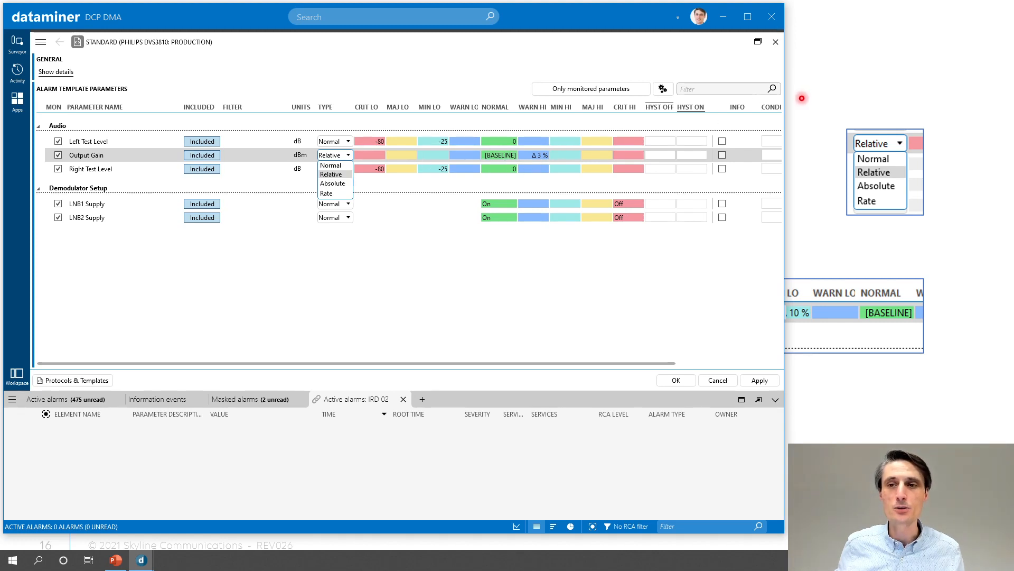
click(802, 97)
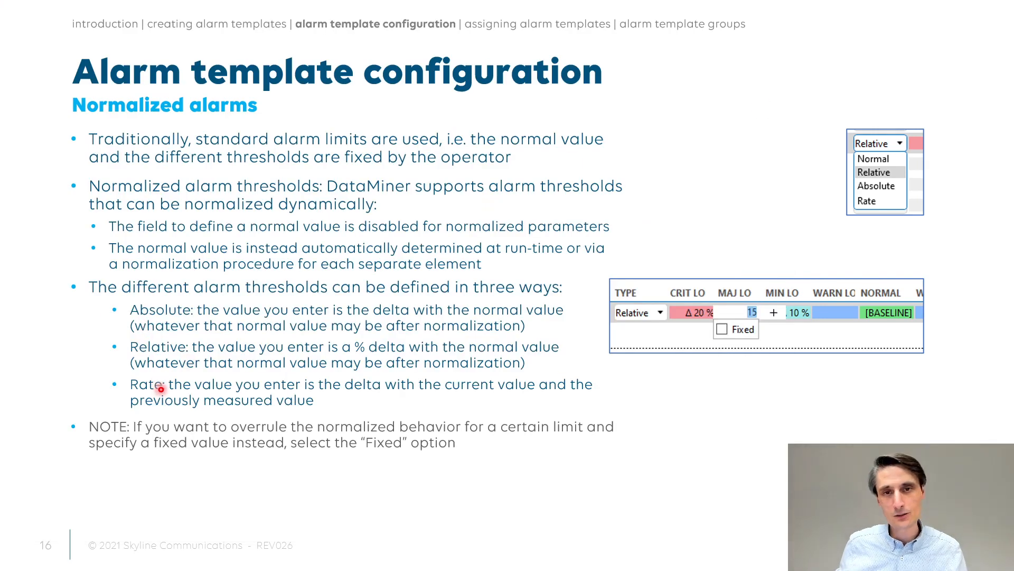
key(alt+Tab)
click(335, 155)
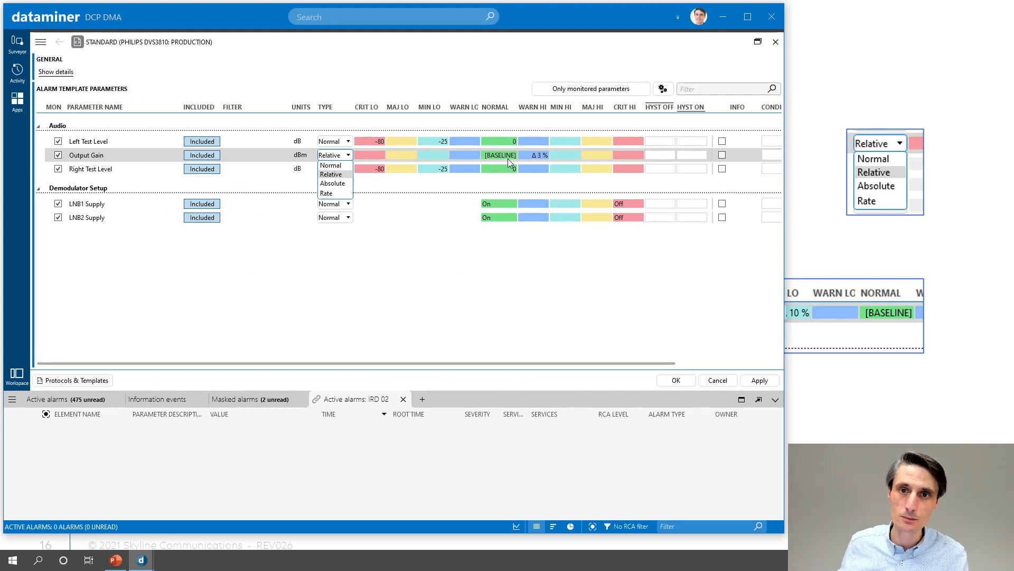
click(340, 183)
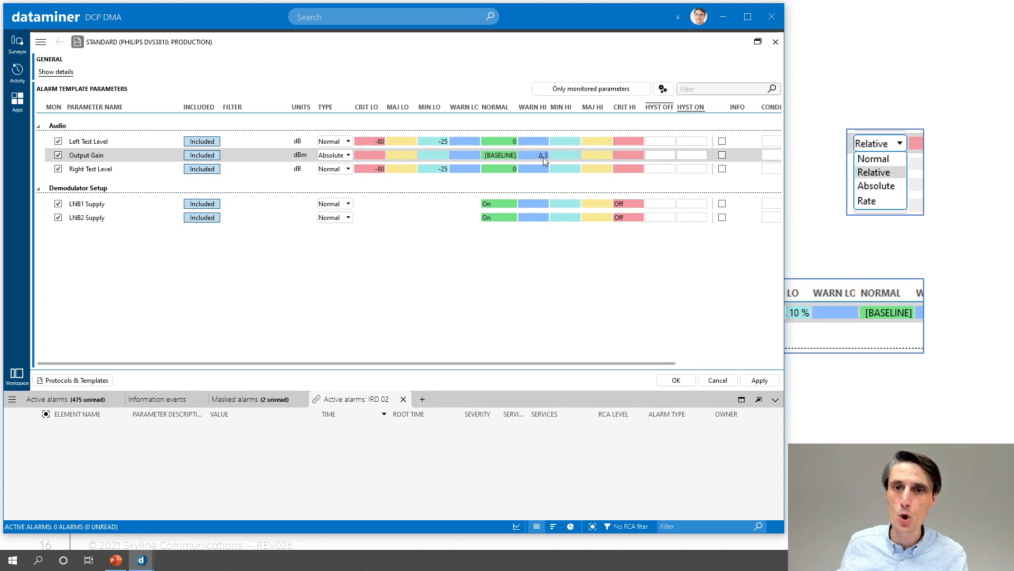
Give Output Gain absolute deltas of 6 for MAJ HI, 3 for WARN LO and 6 for MAJ LO.
click(602, 154)
text(6)
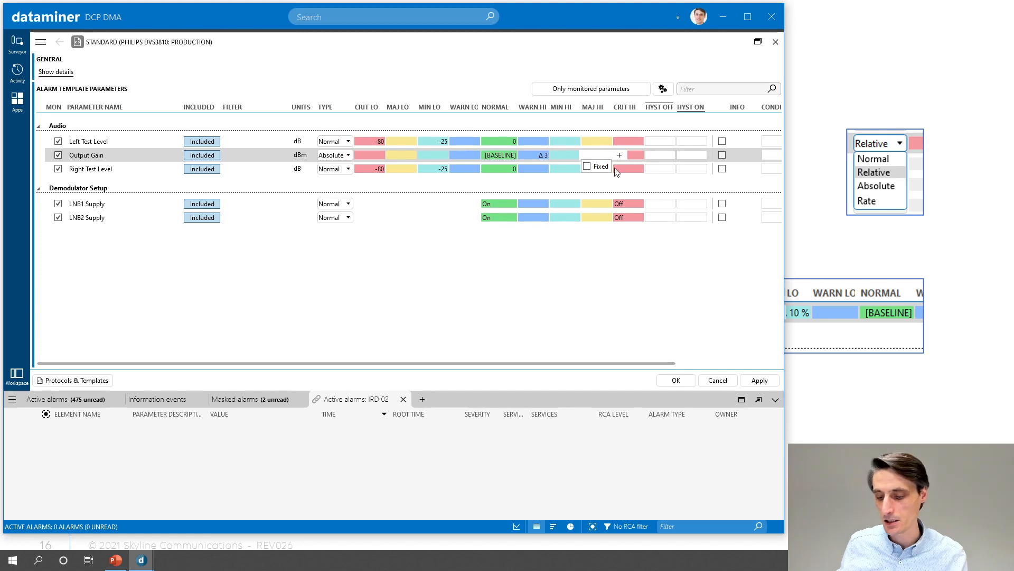
click(590, 262)
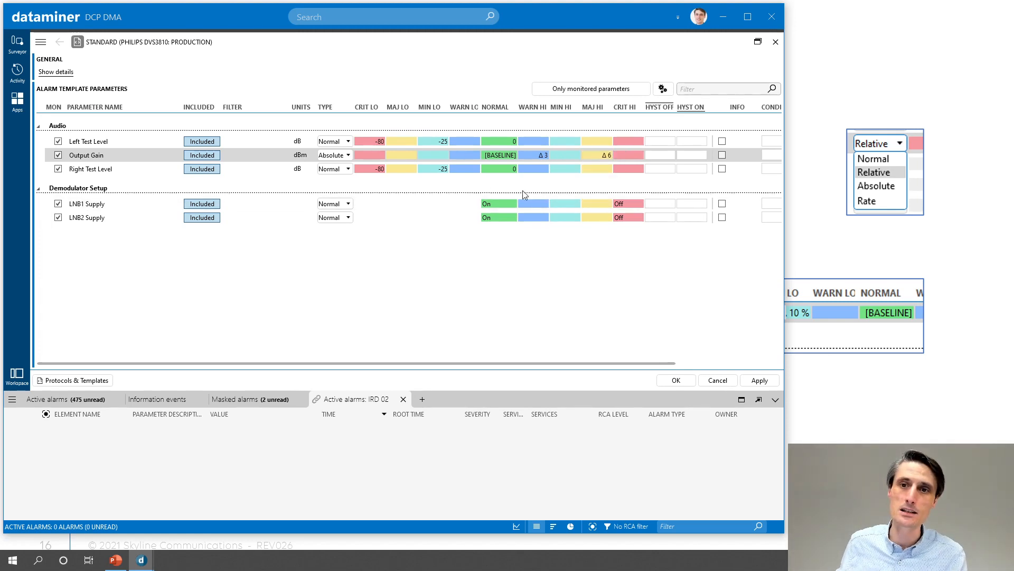
click(465, 154)
text(3)
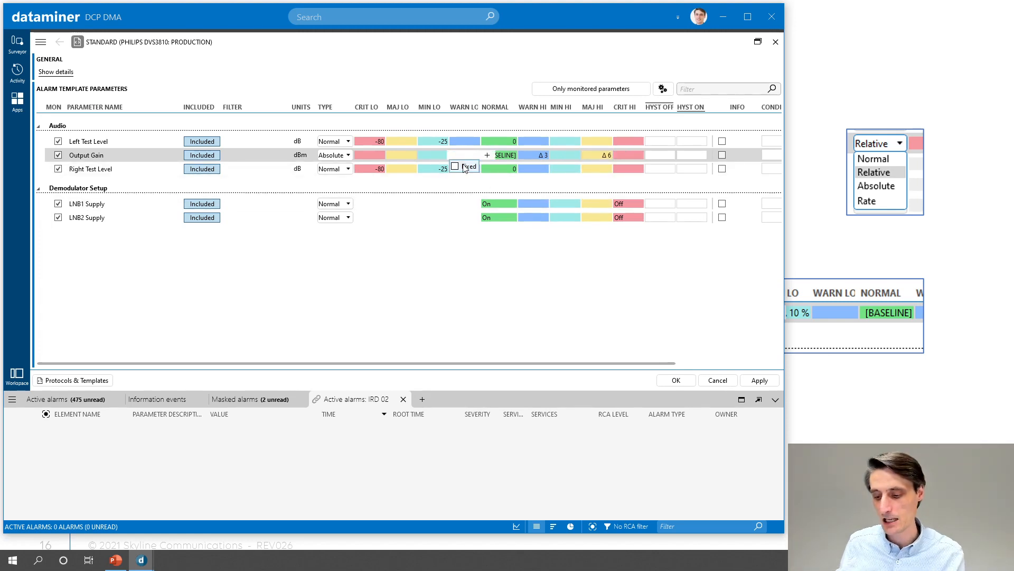
click(401, 156)
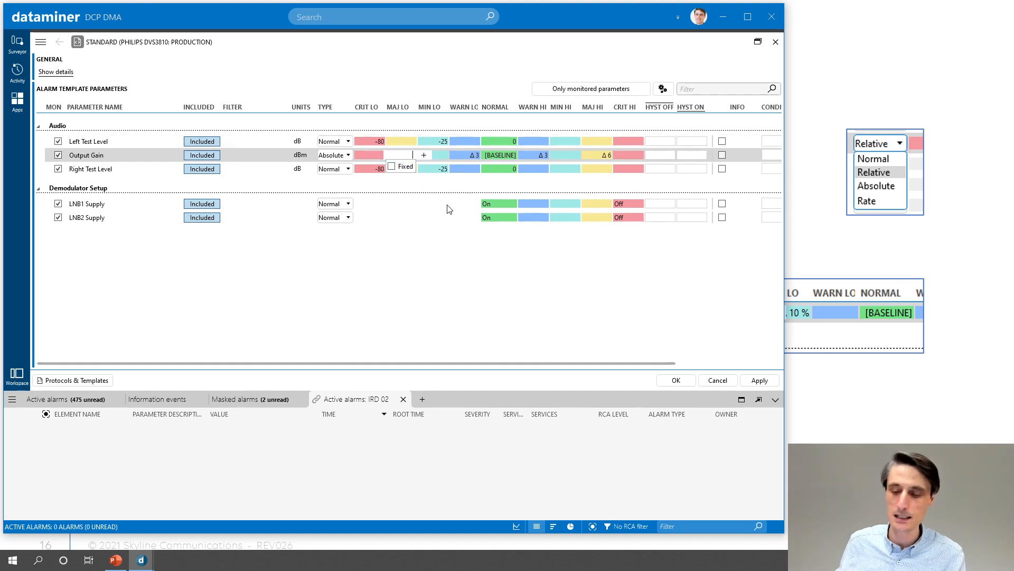
text(6)
click(502, 329)
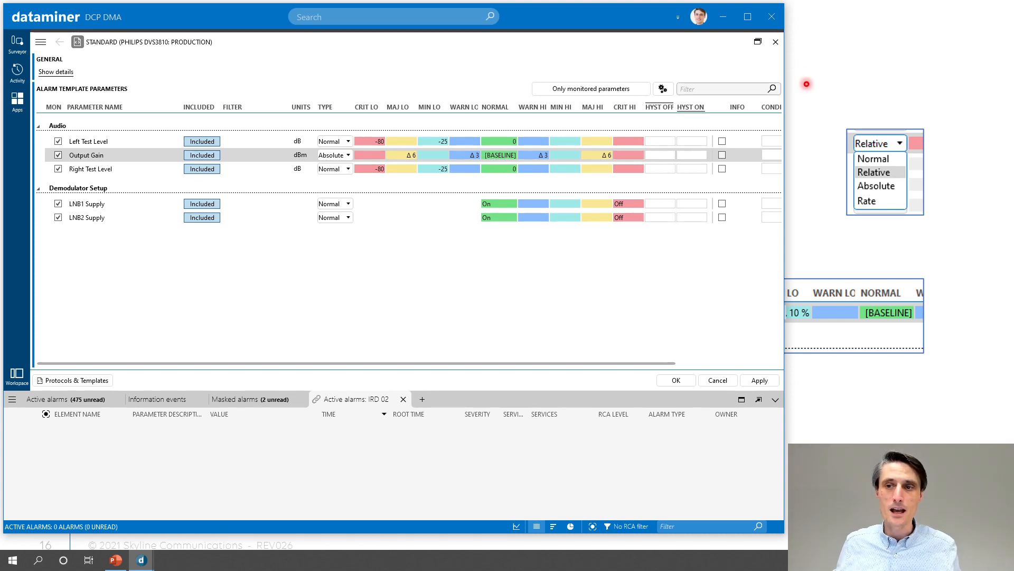
Set IRD 02's baseline value to 3 in Output Gain's element baseline details and apply the Standard template.
click(498, 156)
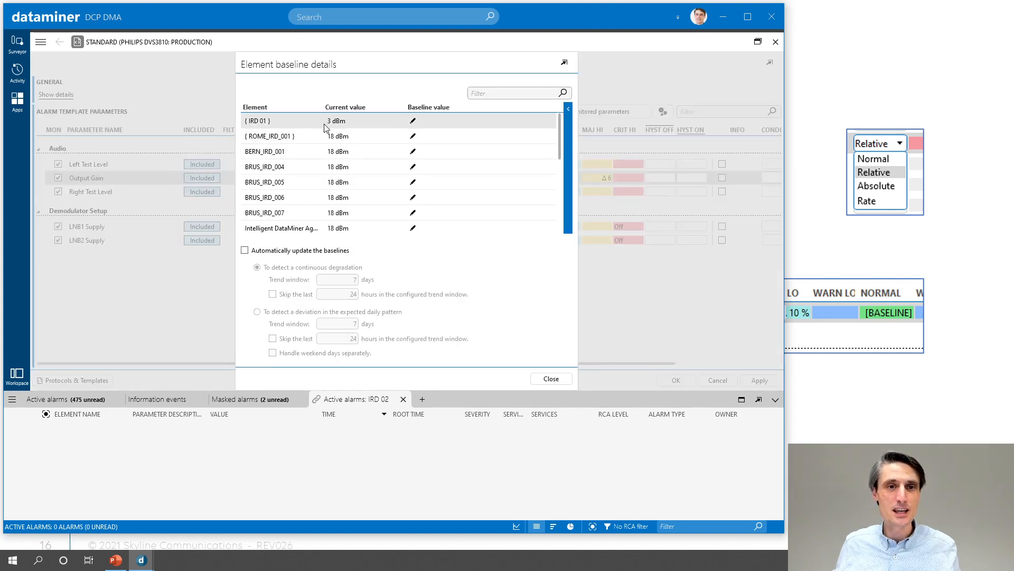
scroll(296, 185, down, 1)
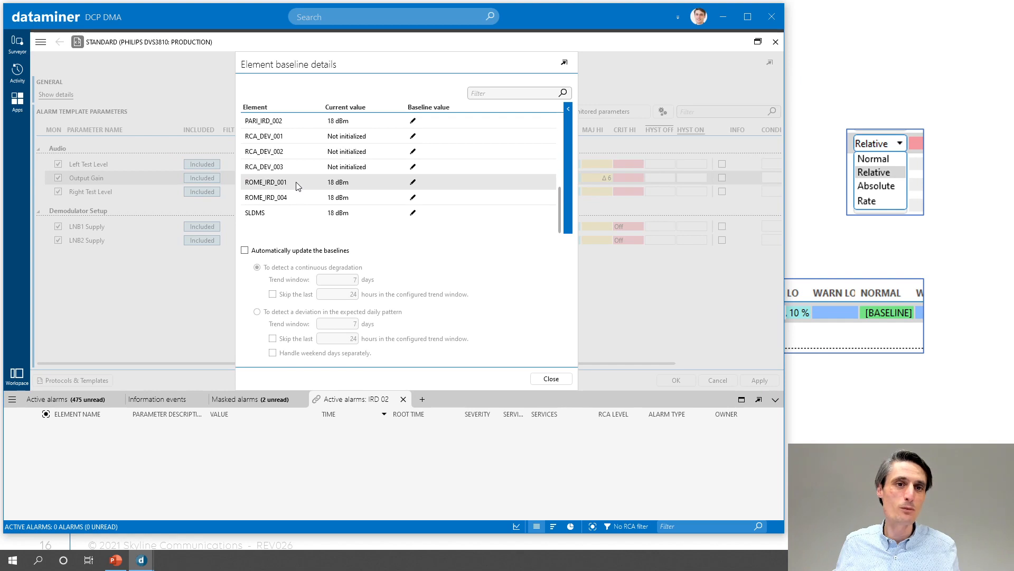
scroll(296, 185, up, 1)
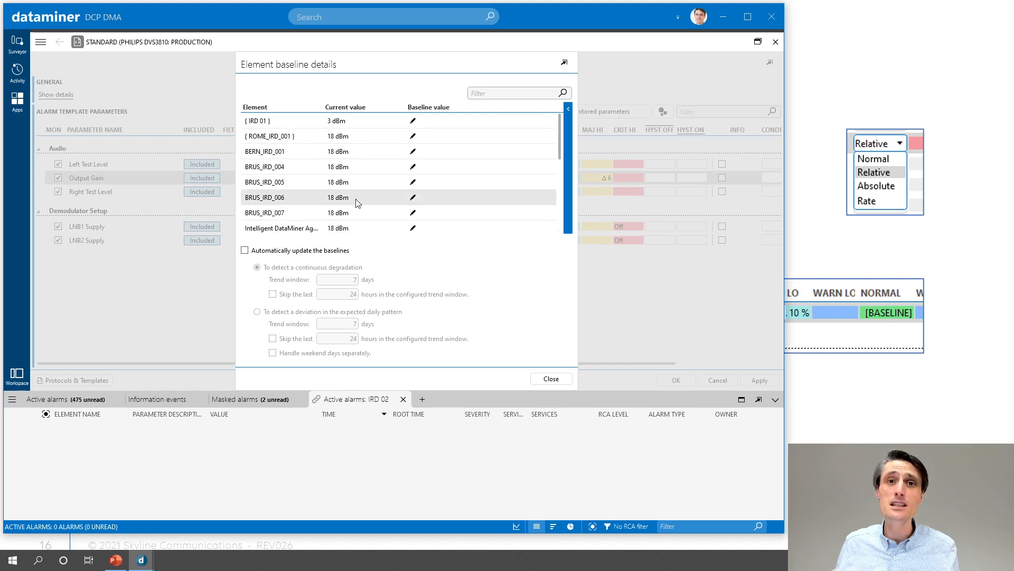
scroll(326, 176, down, 5)
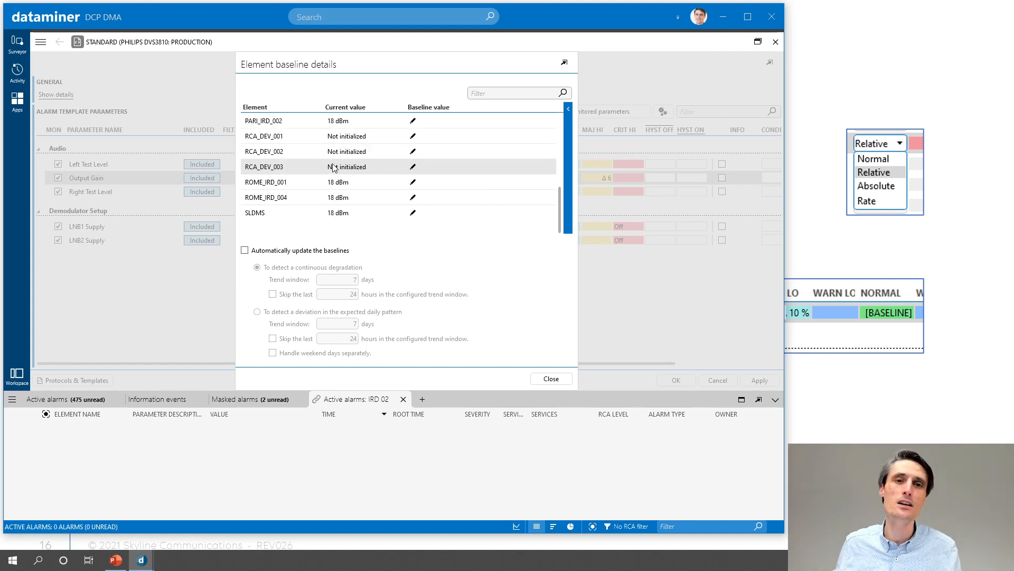
scroll(290, 155, up, 5)
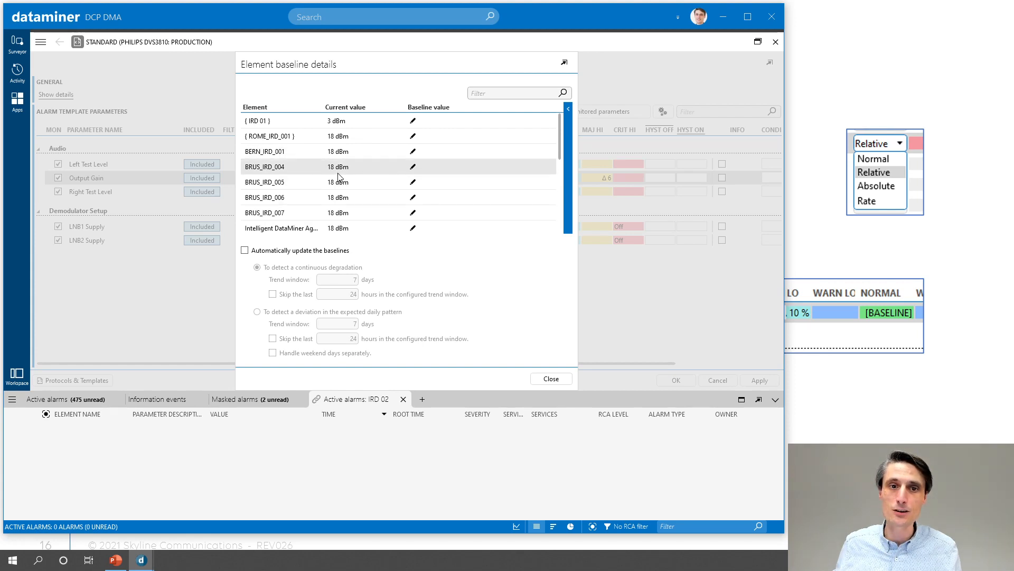
scroll(339, 177, down, 2)
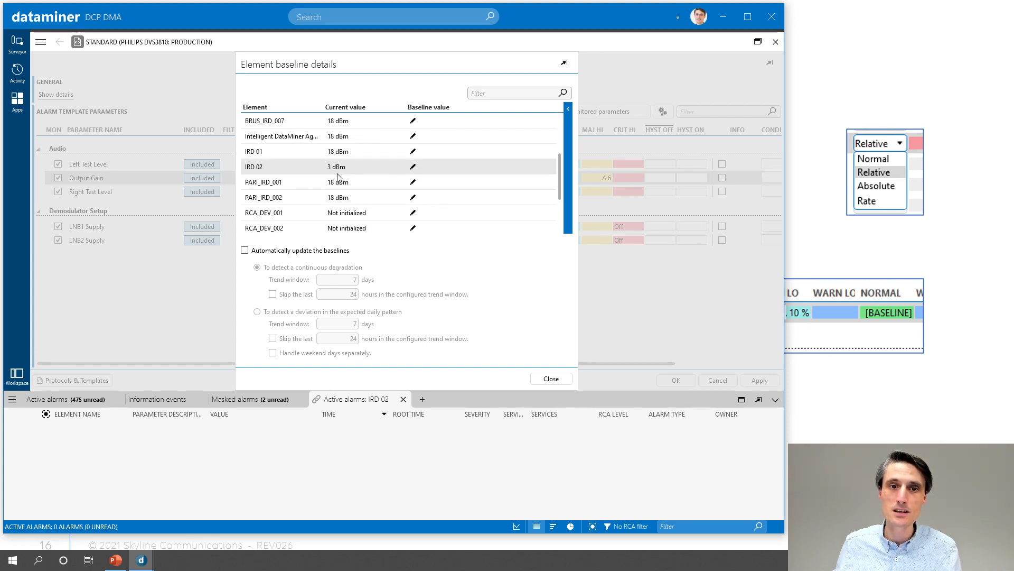
click(268, 171)
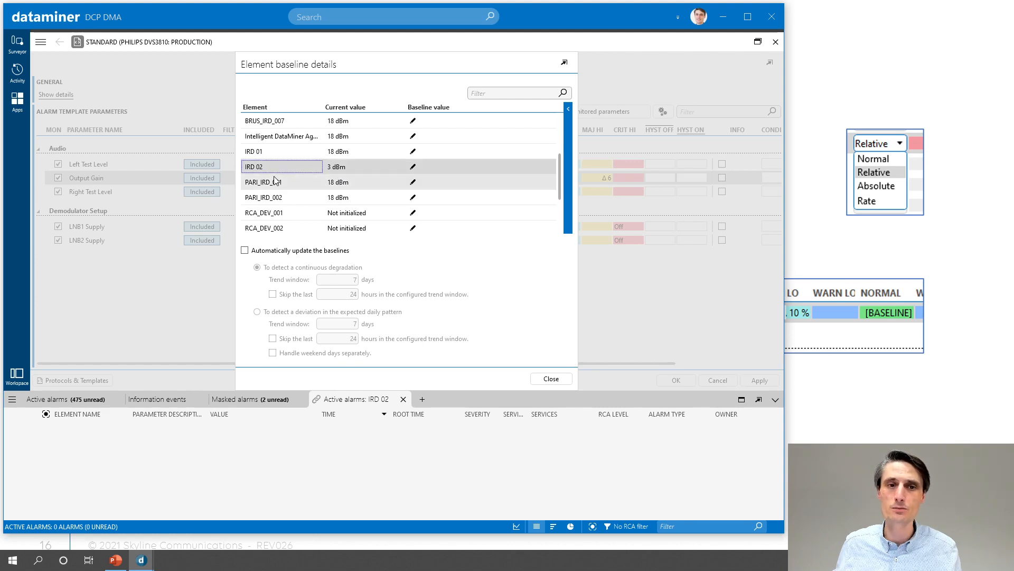
click(413, 168)
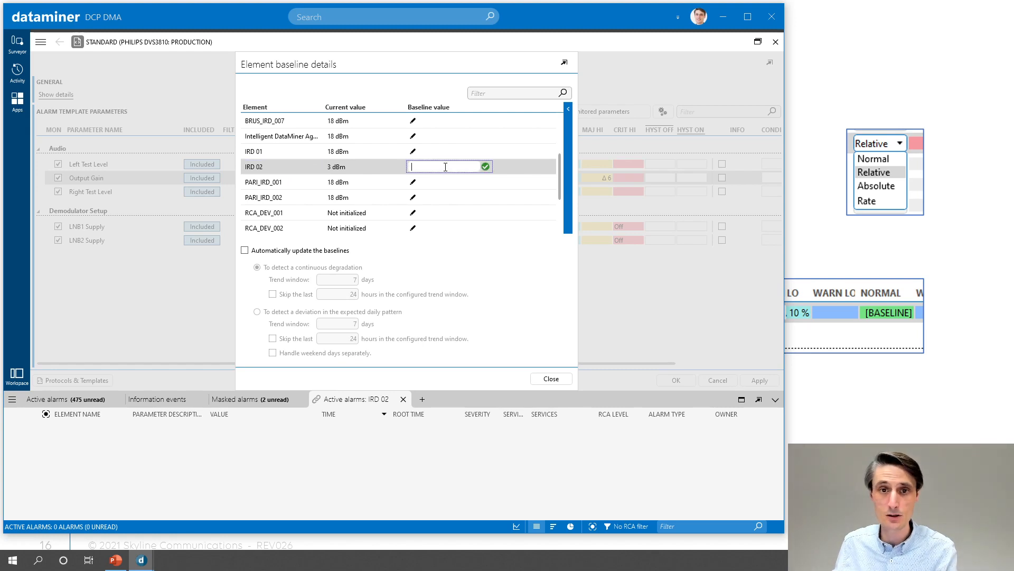
text(3)
click(485, 166)
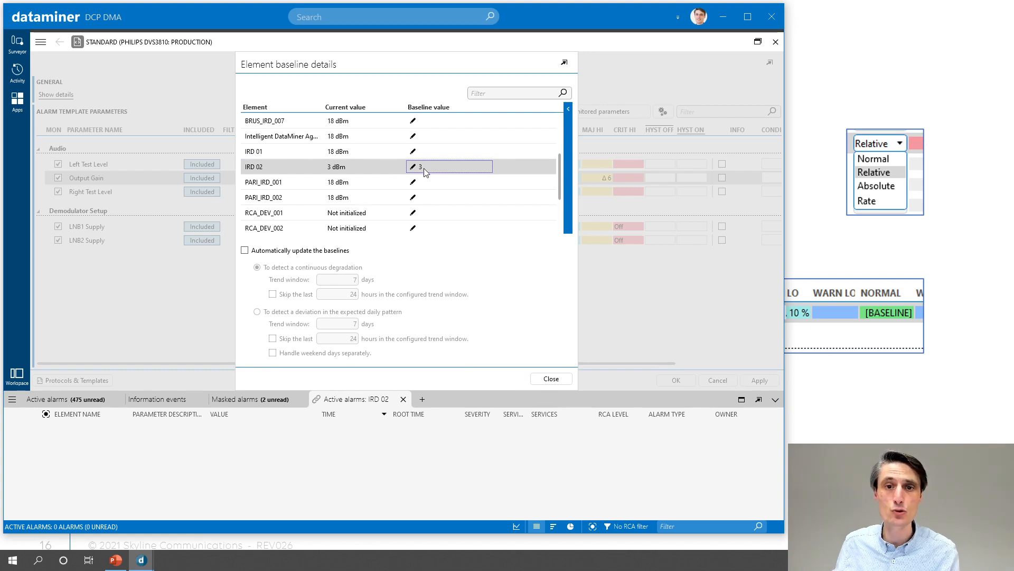
click(552, 379)
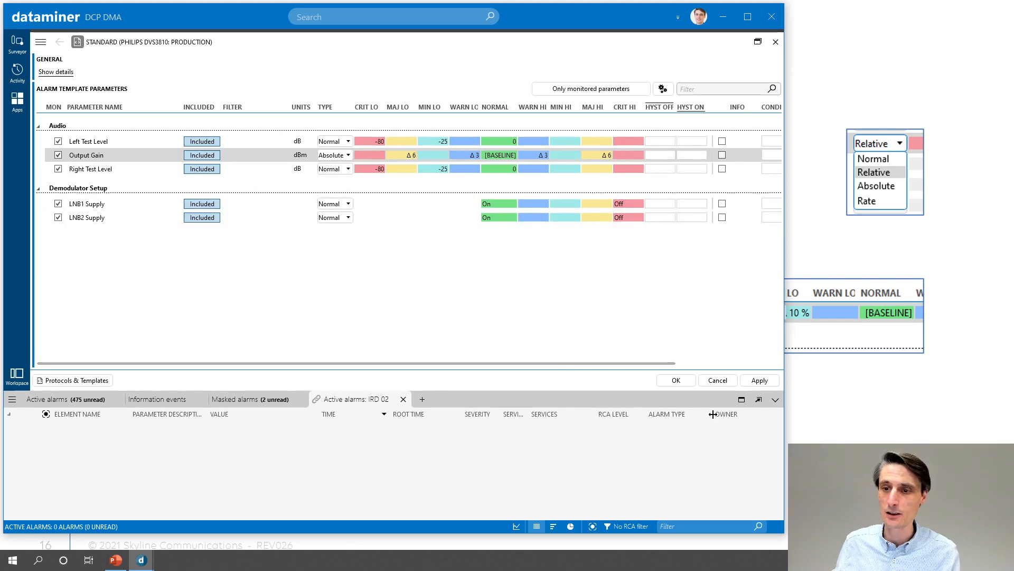
click(760, 380)
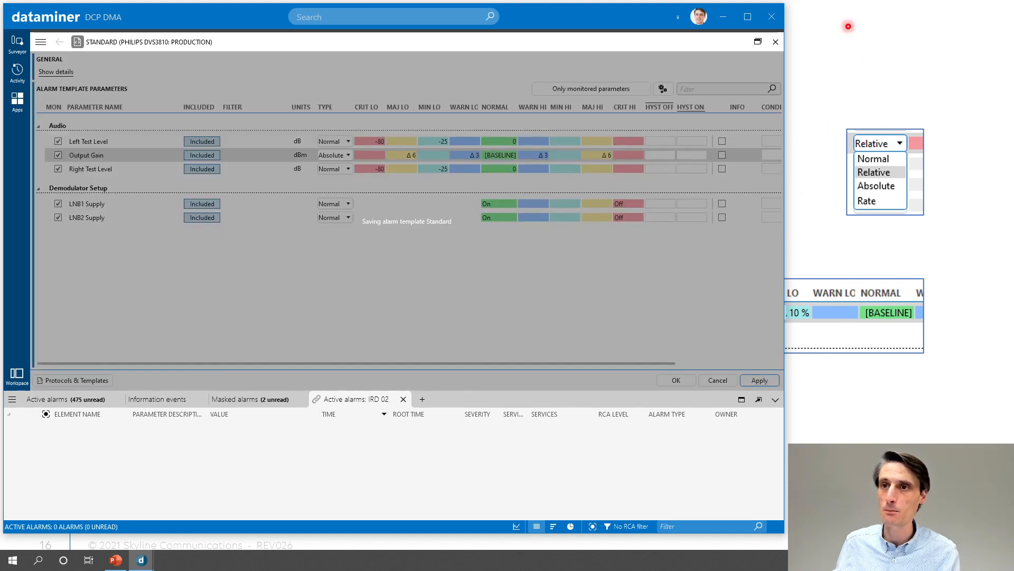
click(757, 42)
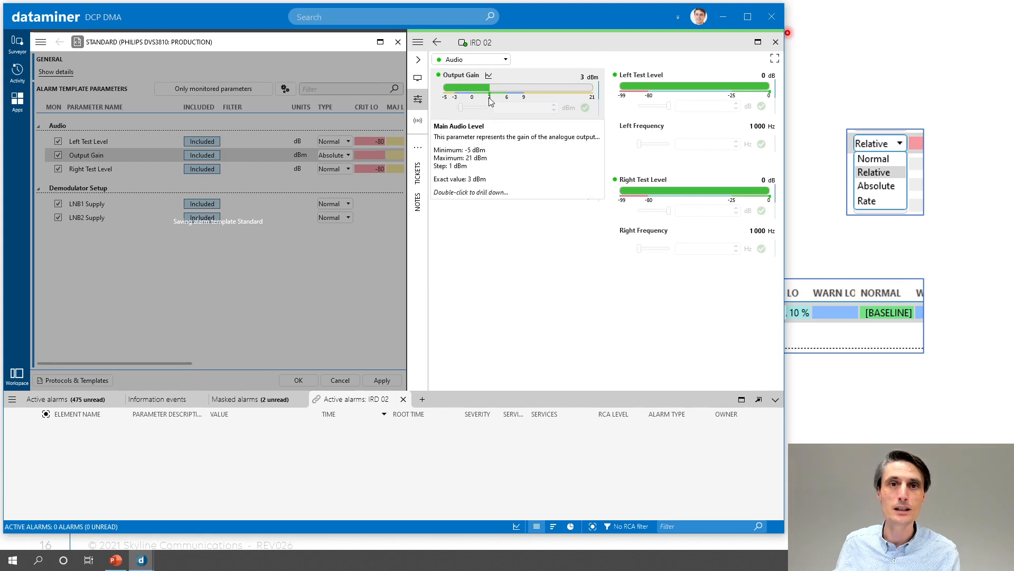
Open IRD 01 from the Surveyor in a new card and show its Audio parameters.
click(17, 44)
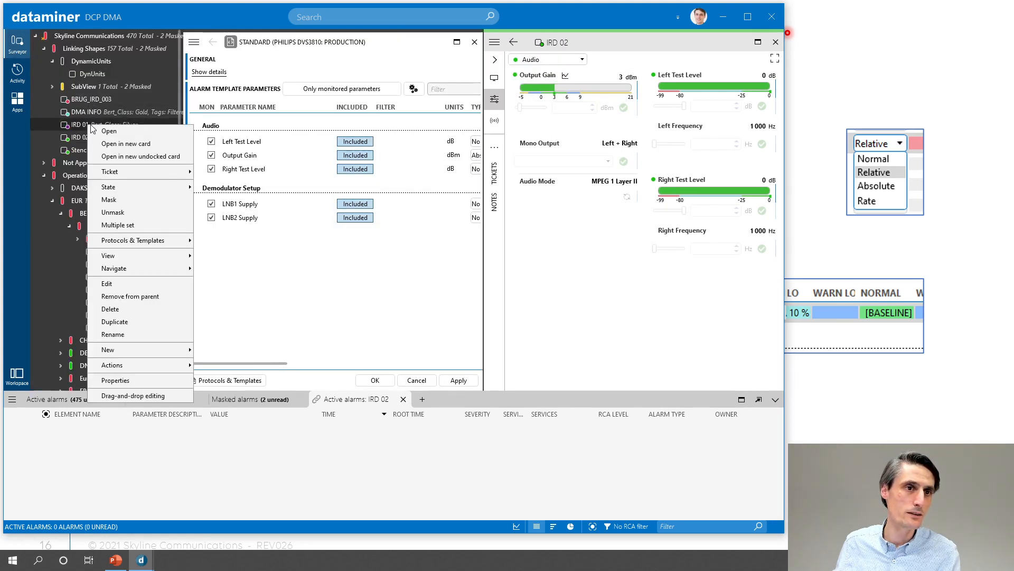
right_click(88, 125)
click(127, 144)
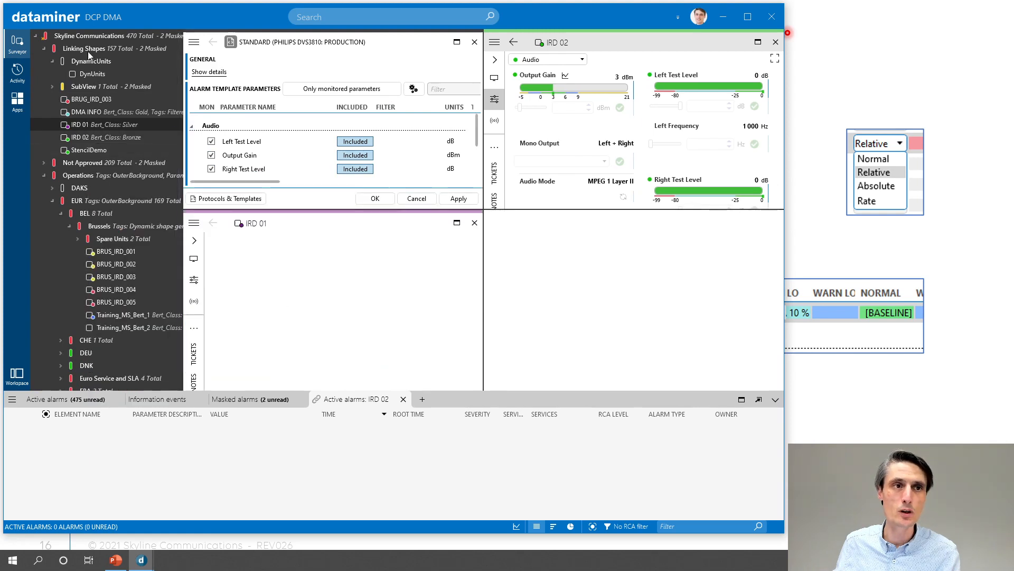
click(17, 44)
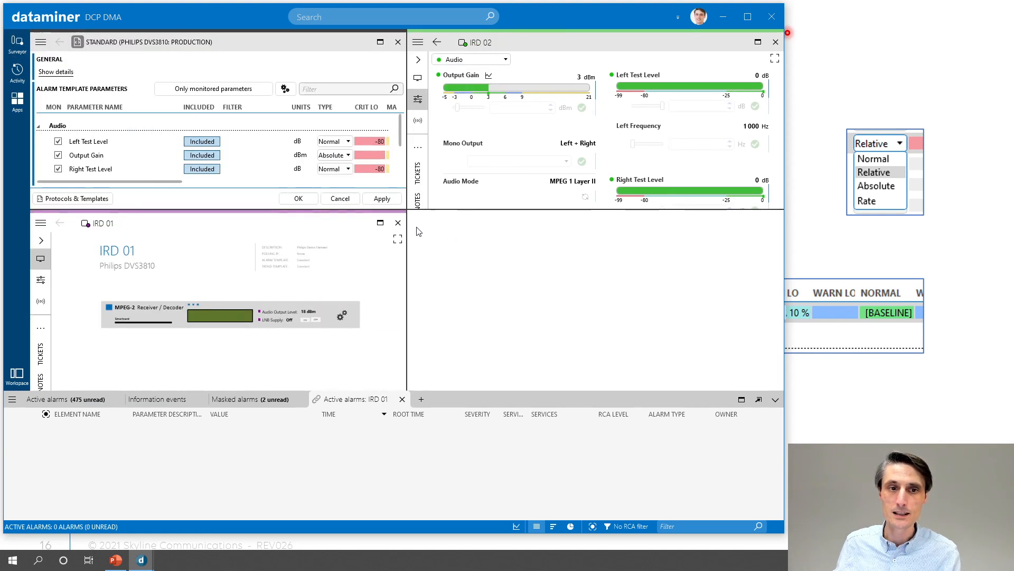
click(41, 281)
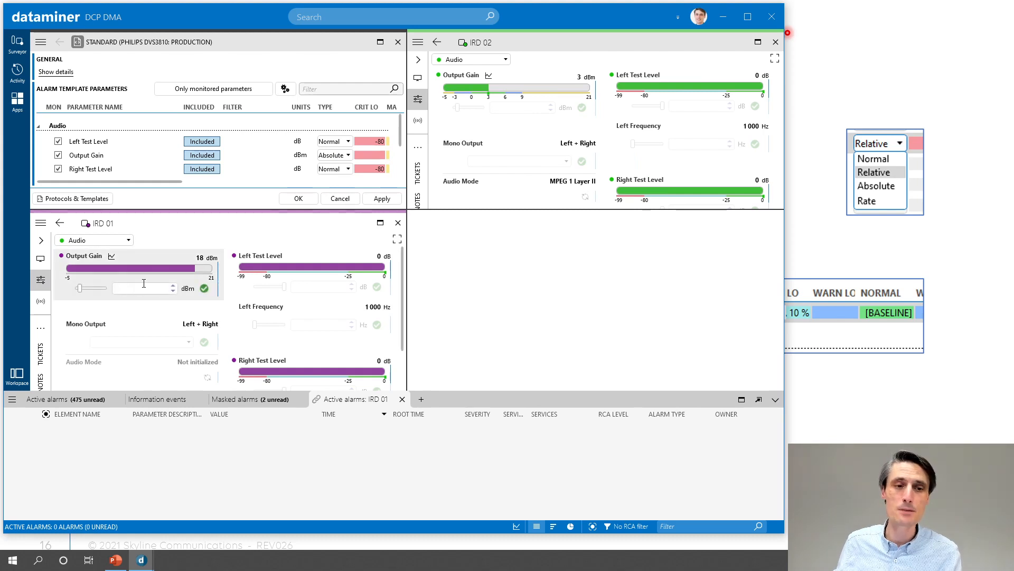
Unmask the IRD 01 element without a comment and check its Output Gain alarm range.
click(20, 53)
right_click(82, 127)
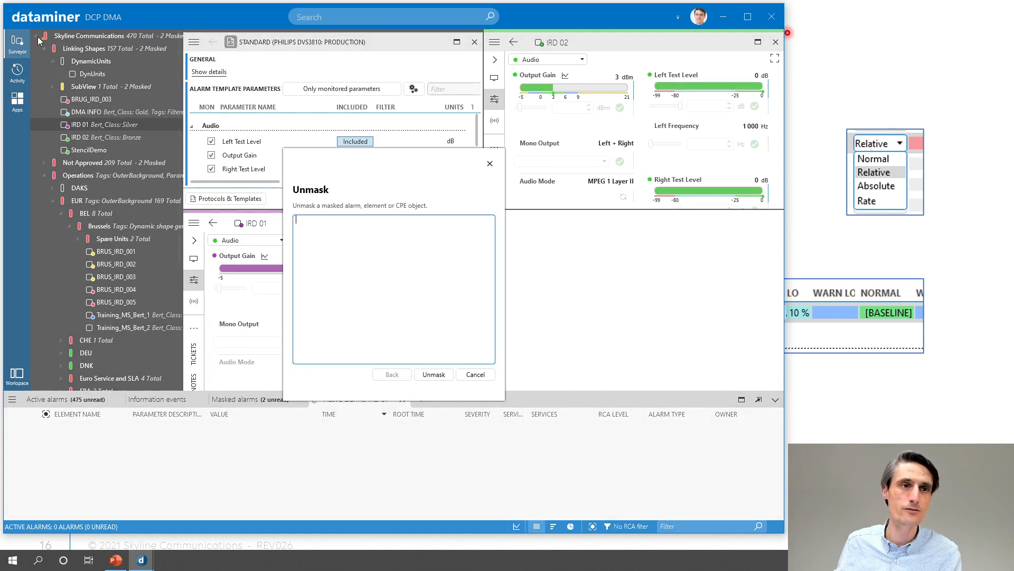
click(438, 375)
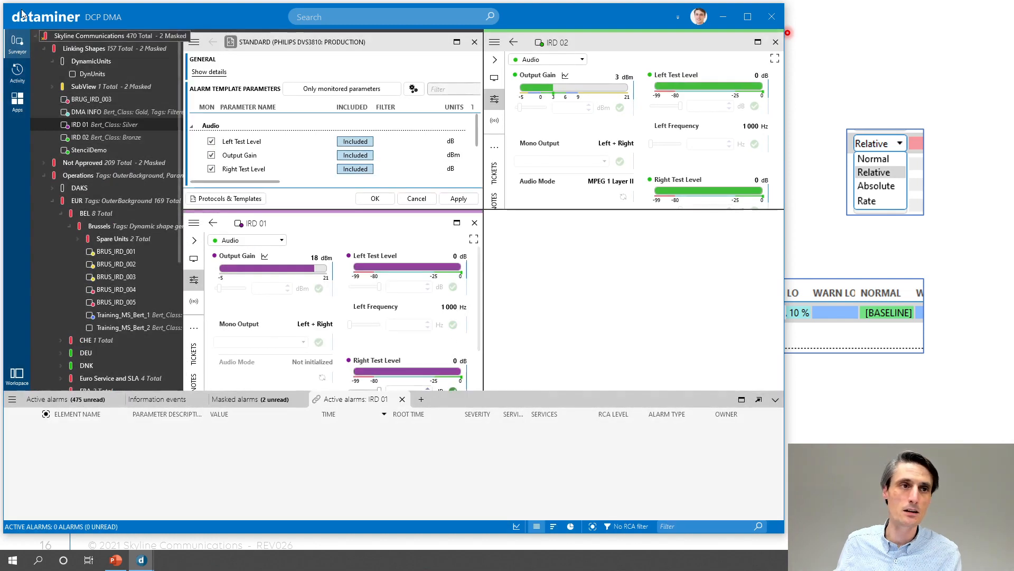
click(17, 44)
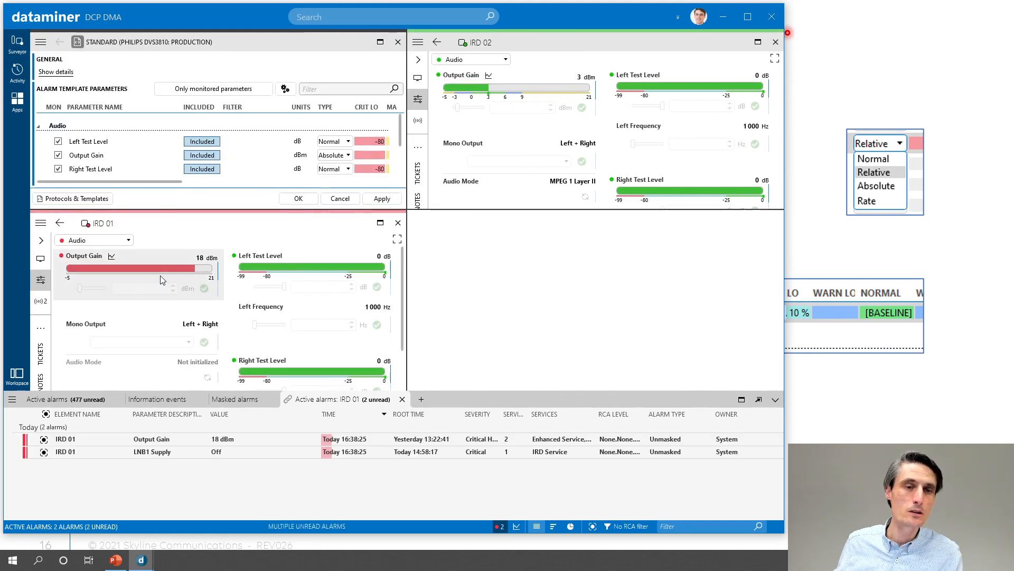
mouse_move(148, 279)
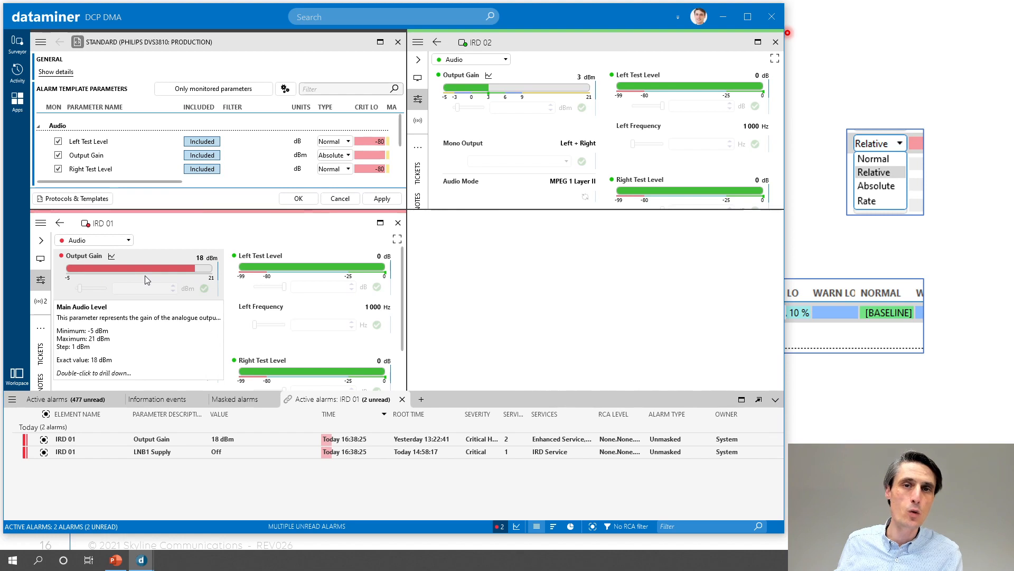
Set IRD 01's Output Gain baseline value to 18 in the element baseline details and apply the Standard template.
click(775, 399)
click(380, 41)
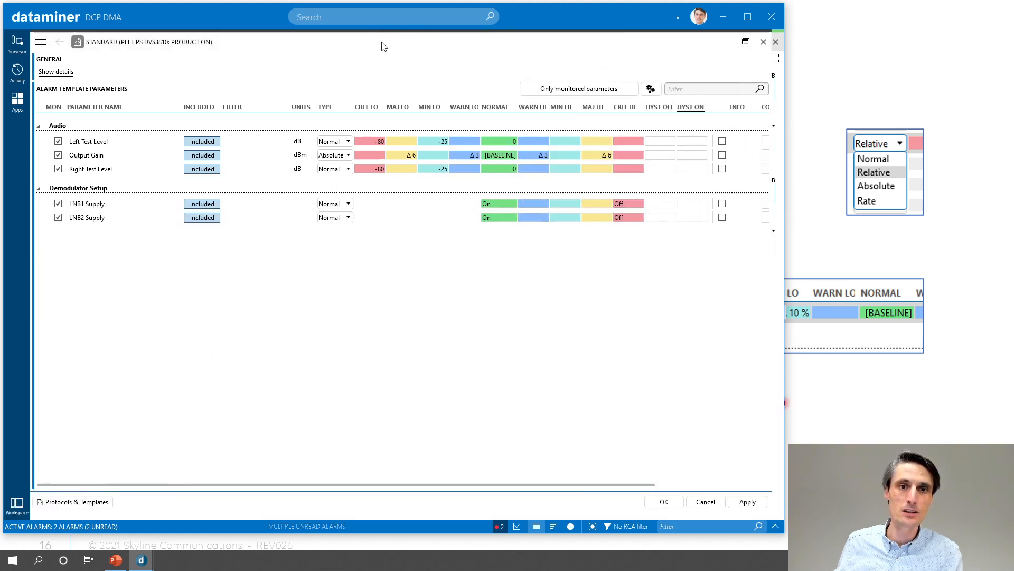
click(505, 157)
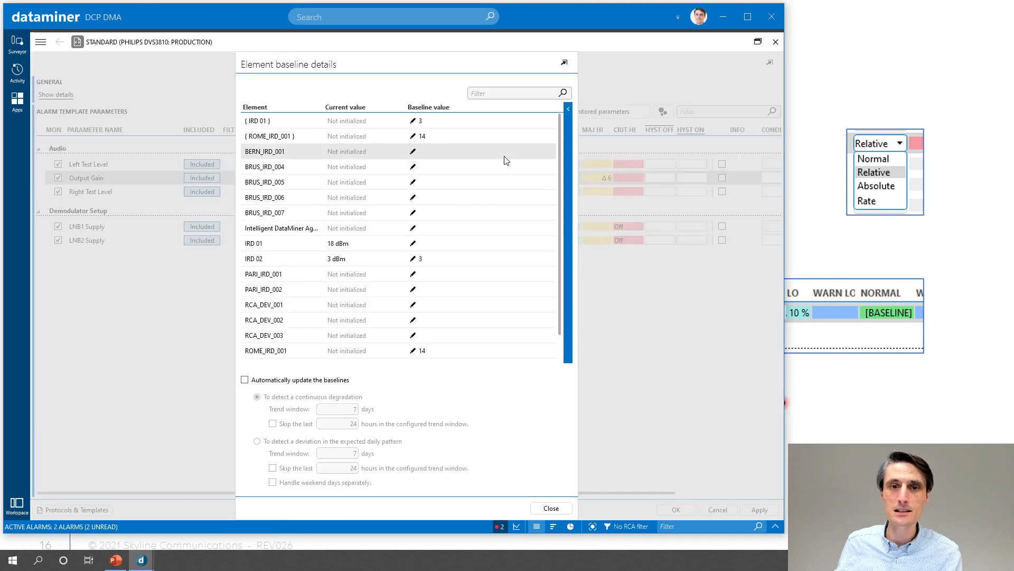
click(257, 259)
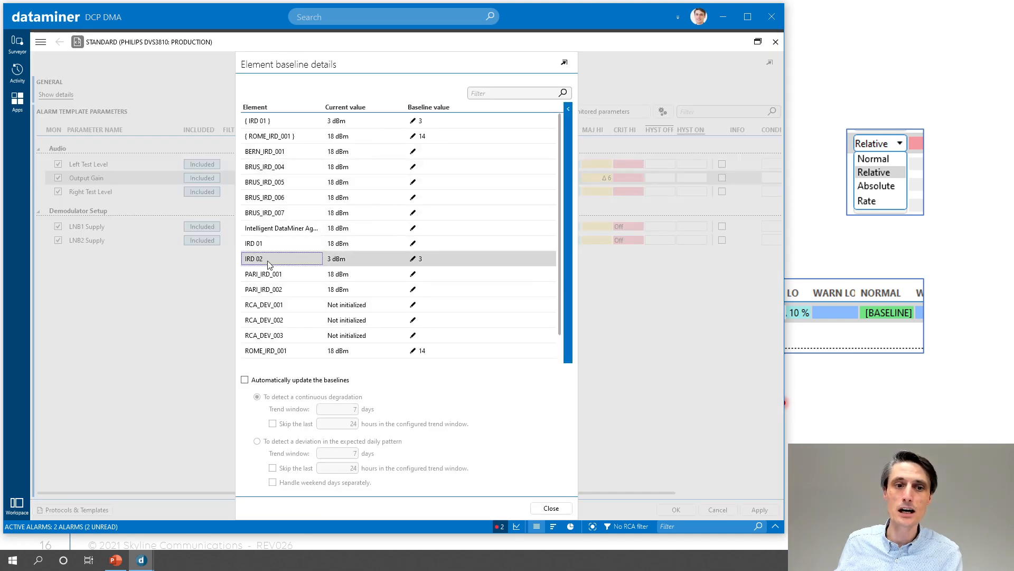
click(265, 245)
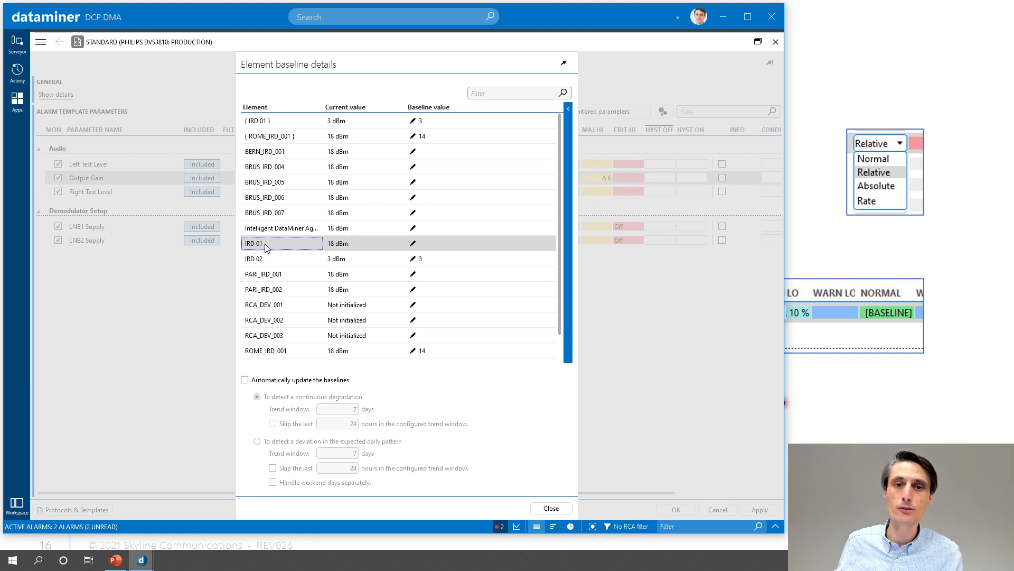
click(413, 243)
text(18)
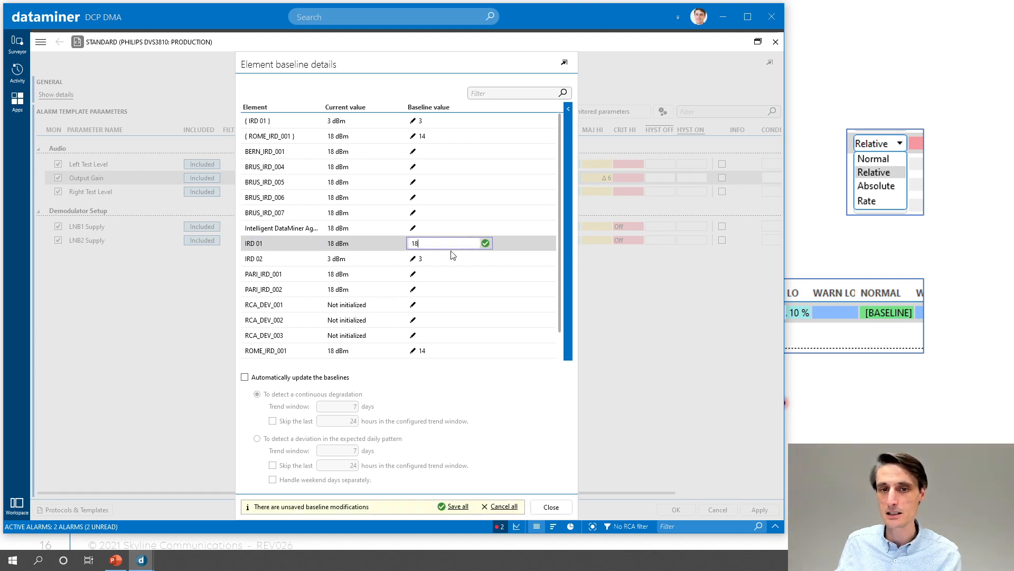
click(485, 243)
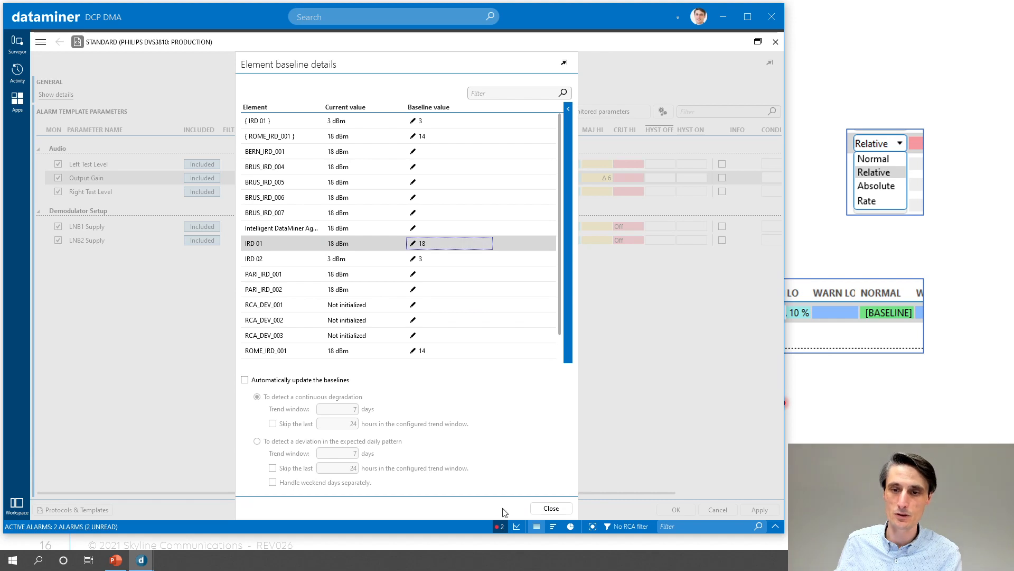
click(549, 508)
click(756, 510)
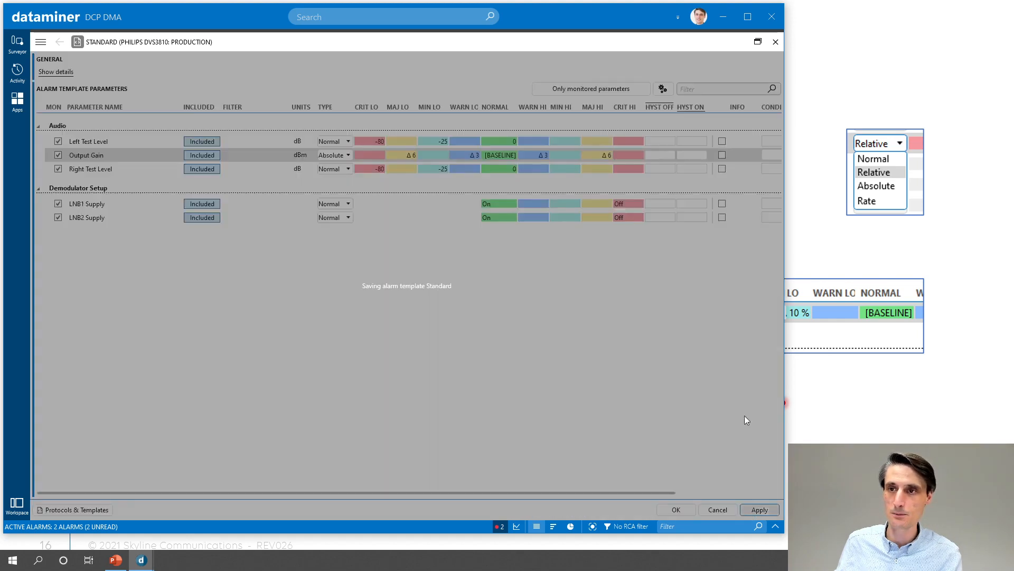
click(758, 42)
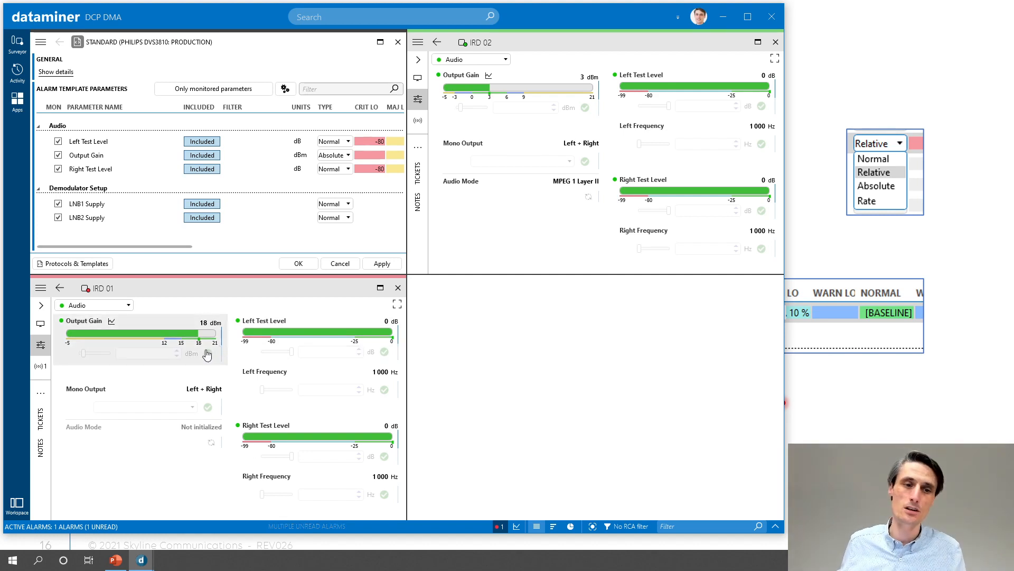
Review the baseline example on the Normalized alarms slide in PowerPoint and return to DataMiner.
click(818, 104)
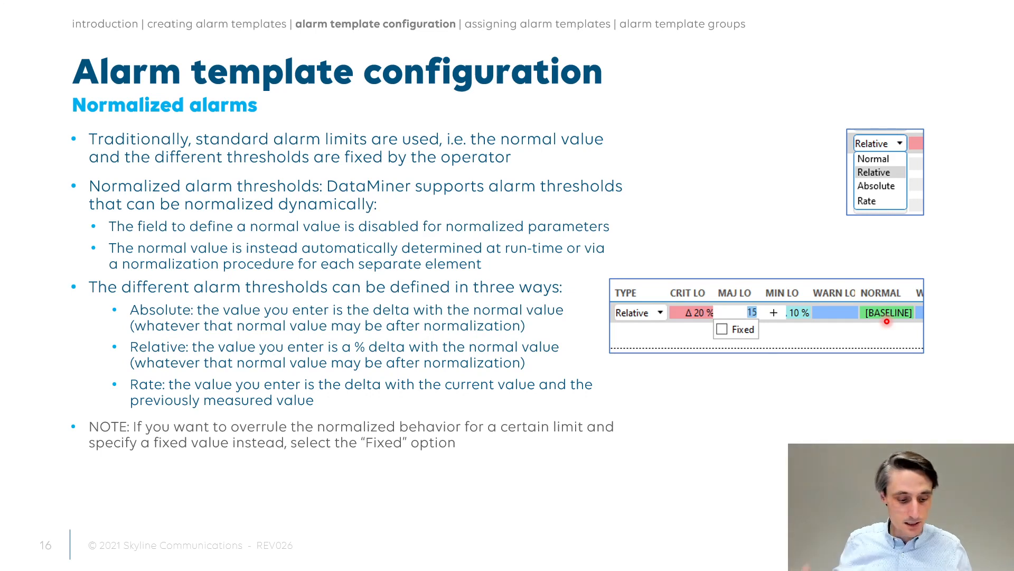
key(alt+Tab)
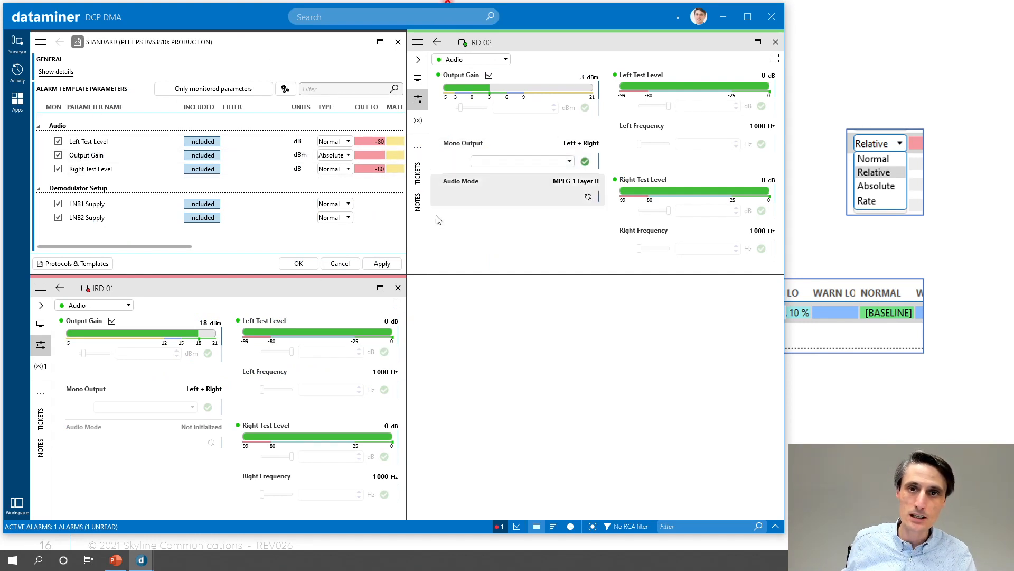
Swap the Standard alarm template card with the IRD 01 card so the two IRD cards sit side by side.
drag(237, 37, 296, 322)
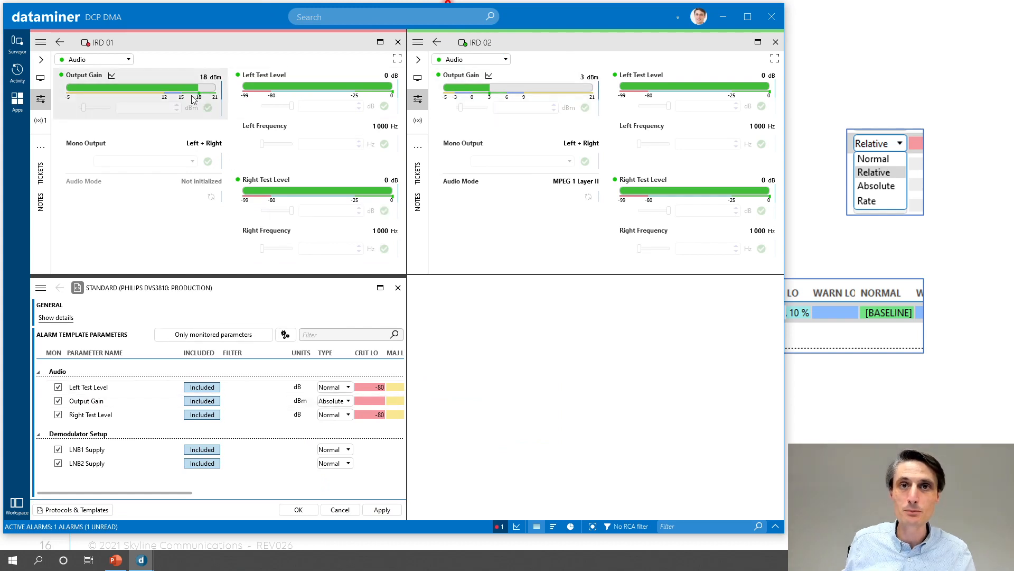
mouse_move(193, 99)
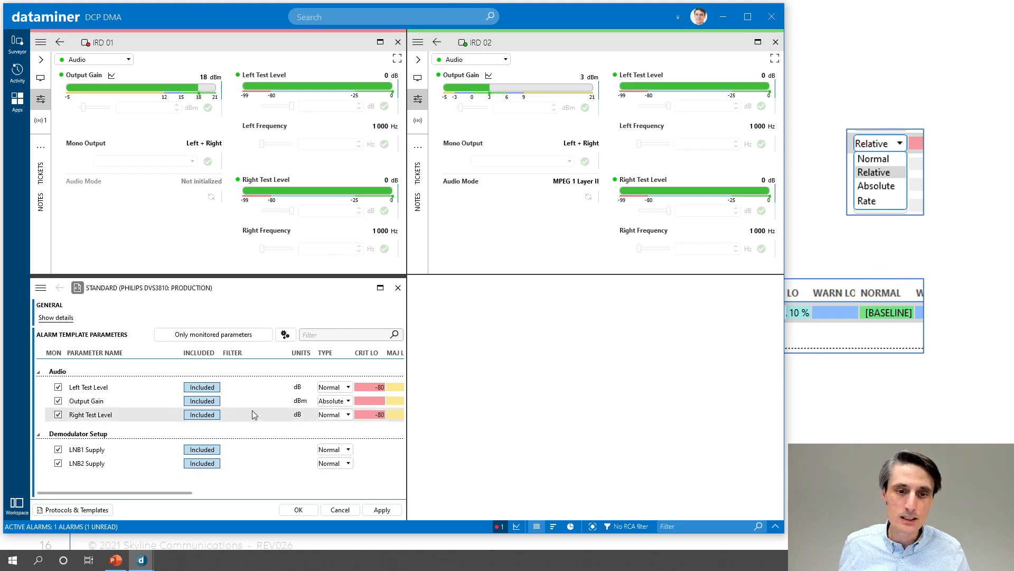
Set the Output Gain alarm type to Rate in the Standard template and save the template.
click(380, 287)
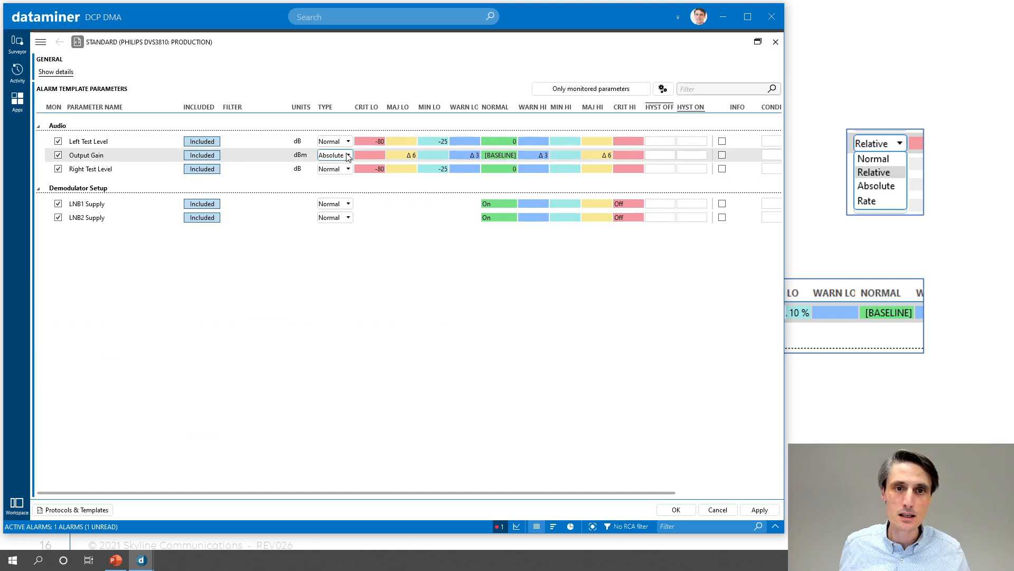
click(348, 155)
click(339, 193)
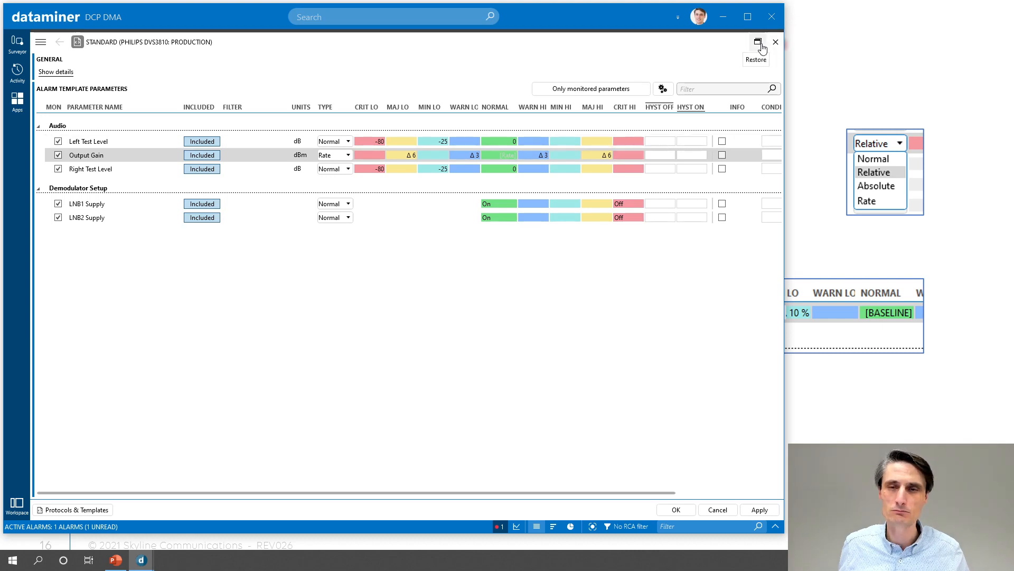
click(691, 514)
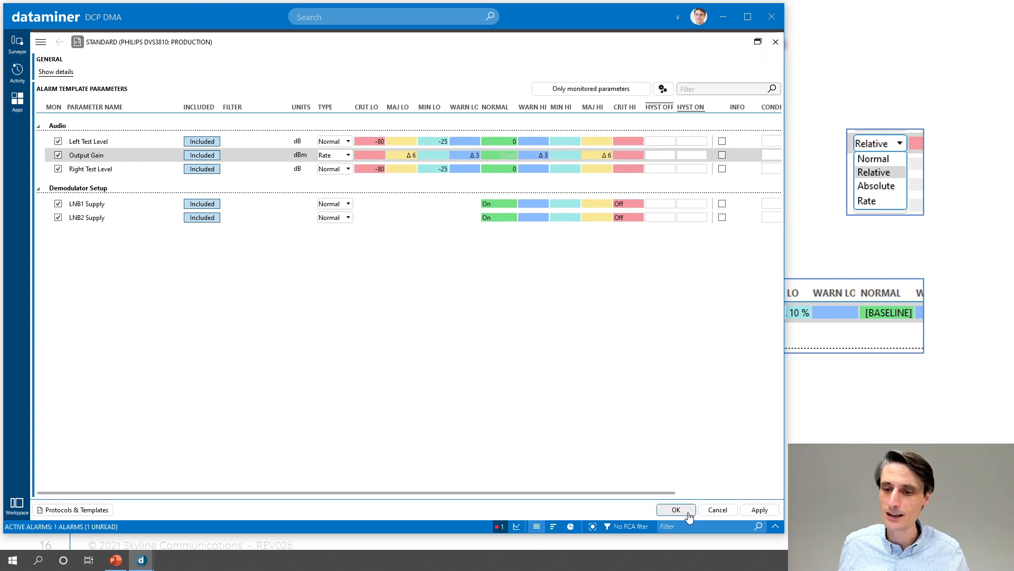
click(756, 44)
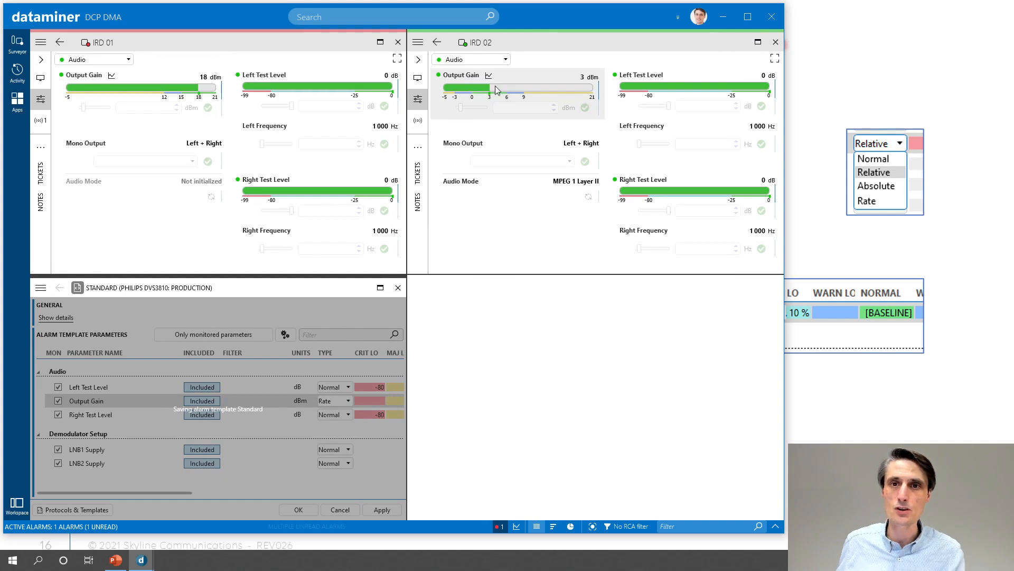
Set IRD 02's Output Gain to 6 dBm, check its alarm range, and raise it to 12 dBm.
mouse_move(486, 99)
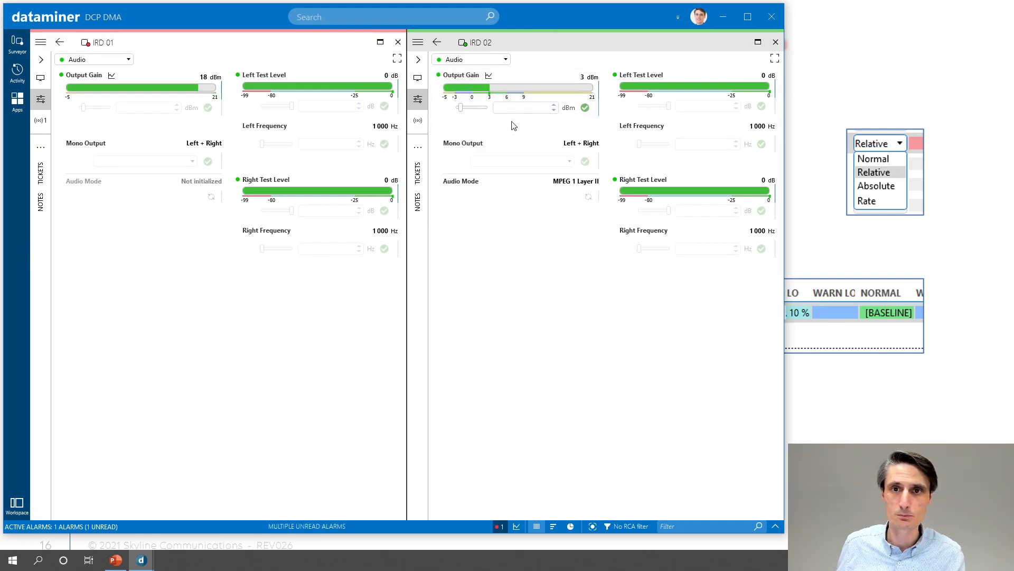
click(554, 105)
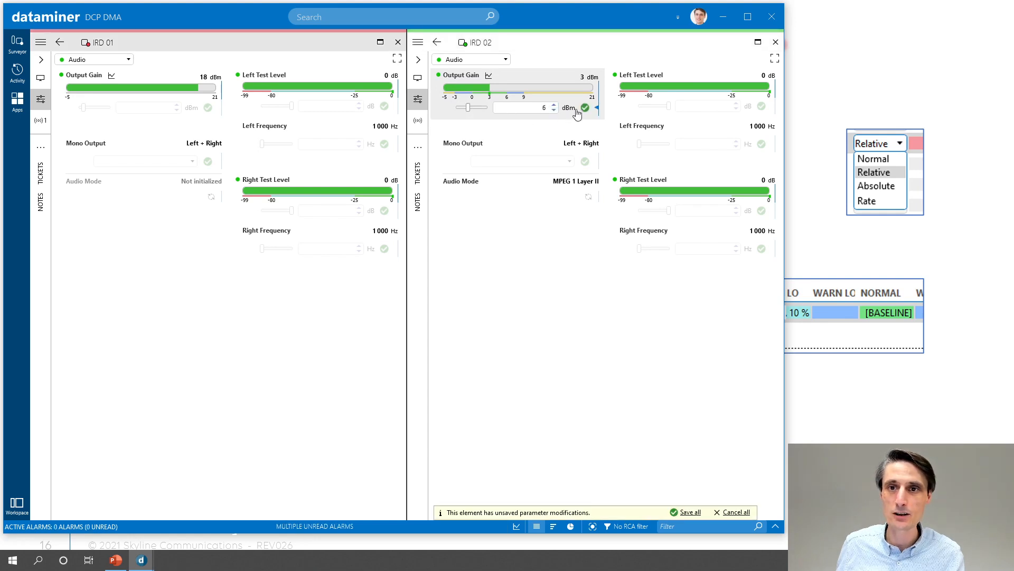
click(583, 109)
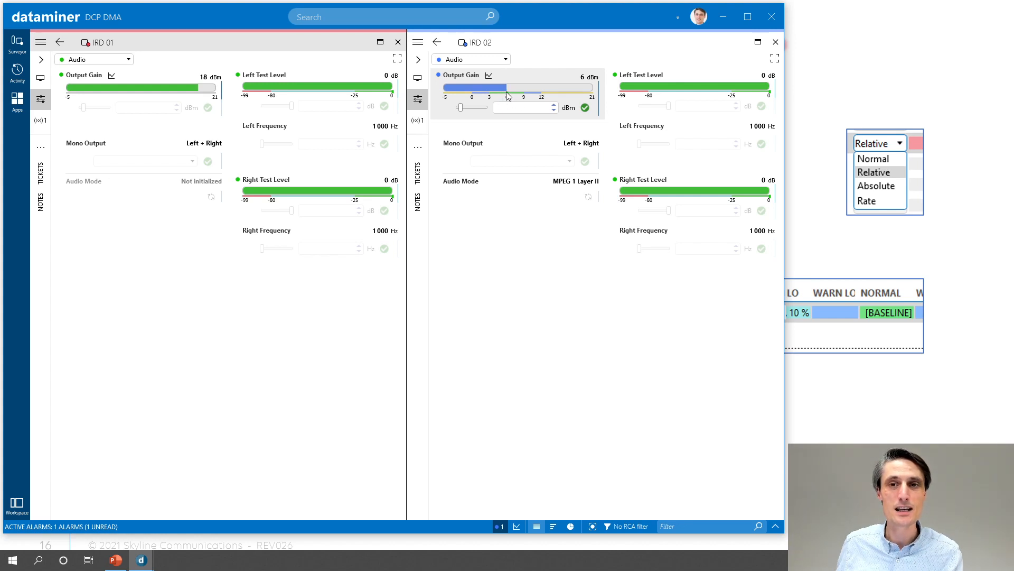
click(553, 105)
click(553, 105)
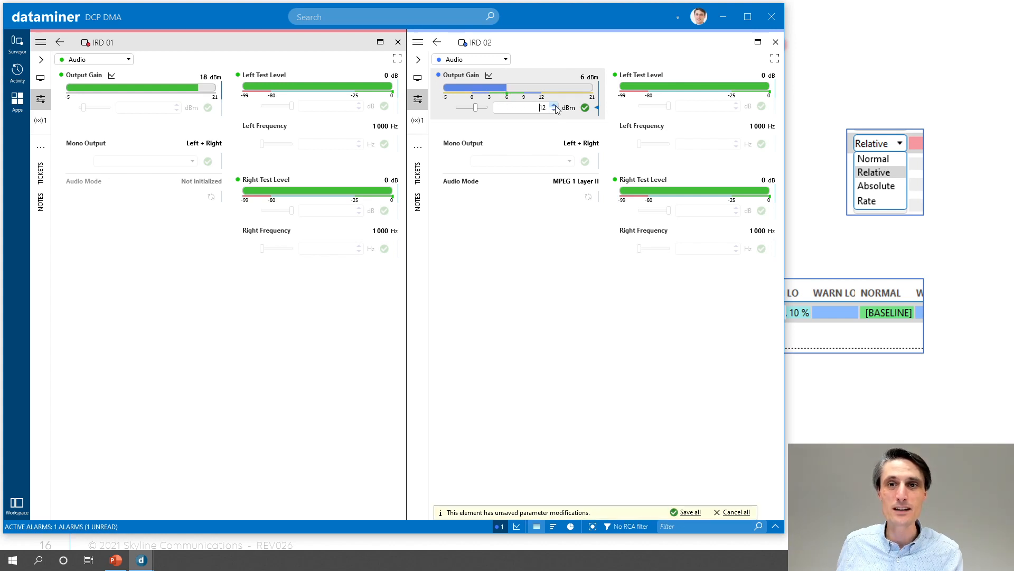
click(585, 108)
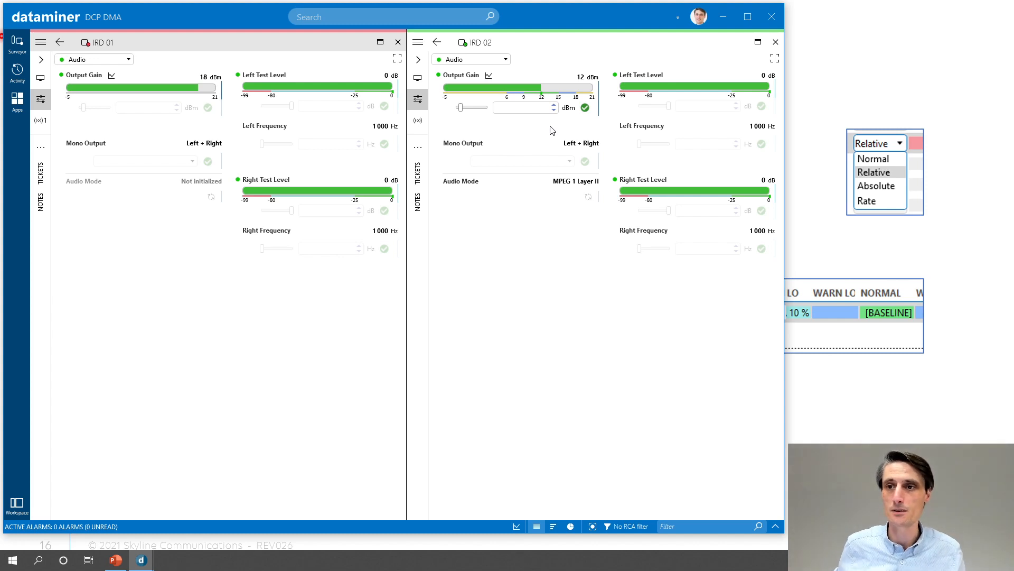
Review the threshold types on the Normalized alarms slide in PowerPoint and return to DataMiner.
click(864, 102)
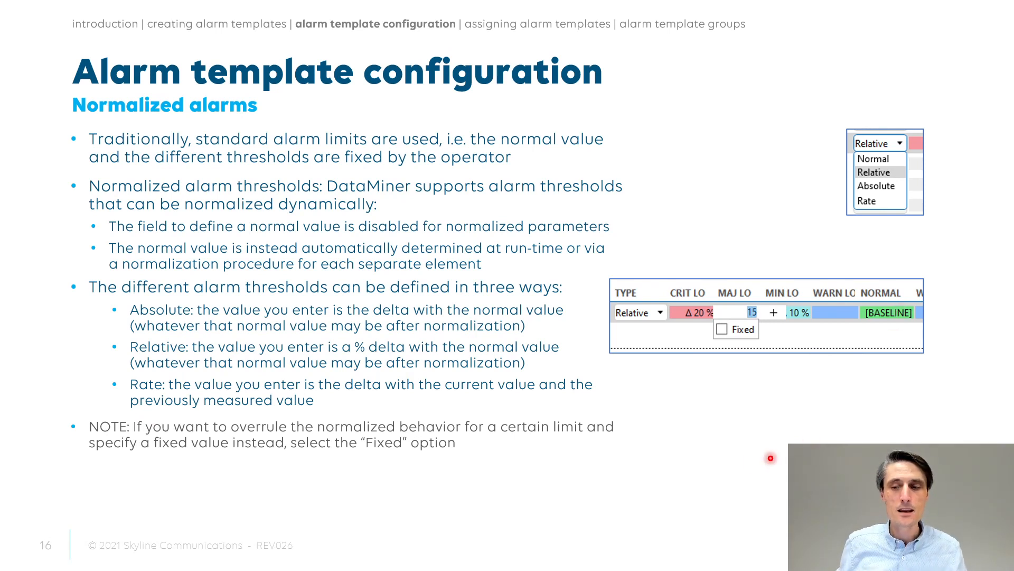
key(alt+Tab)
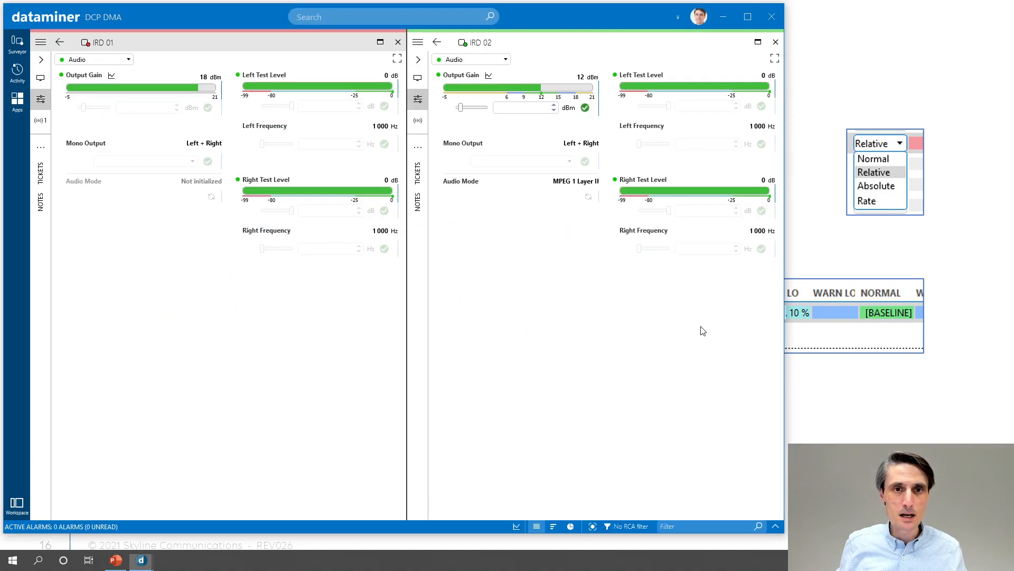
Open the Standard alarm template assigned to IRD 02 from the Surveyor and collapse the Surveyor.
click(18, 44)
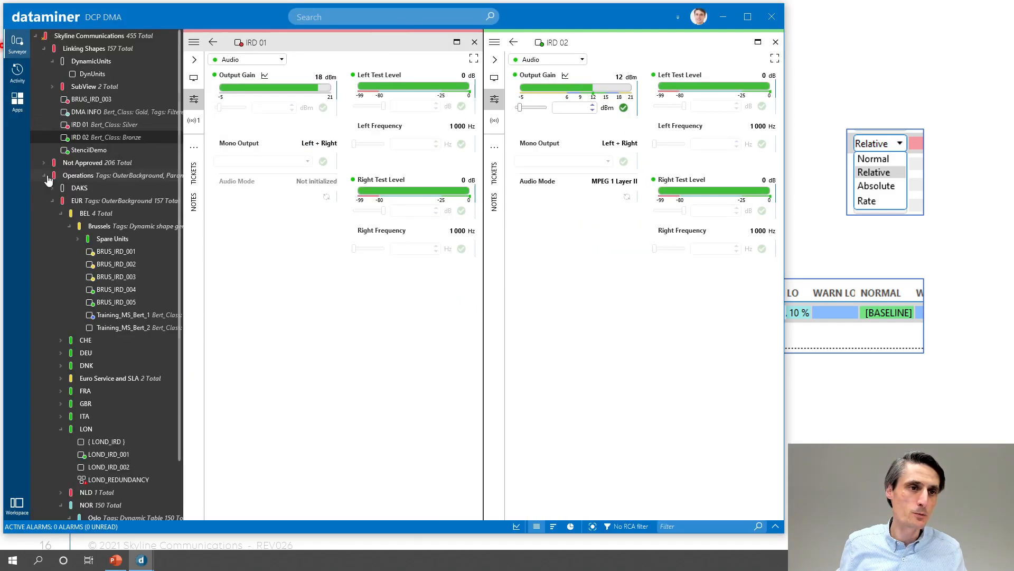
right_click(85, 136)
mouse_move(151, 253)
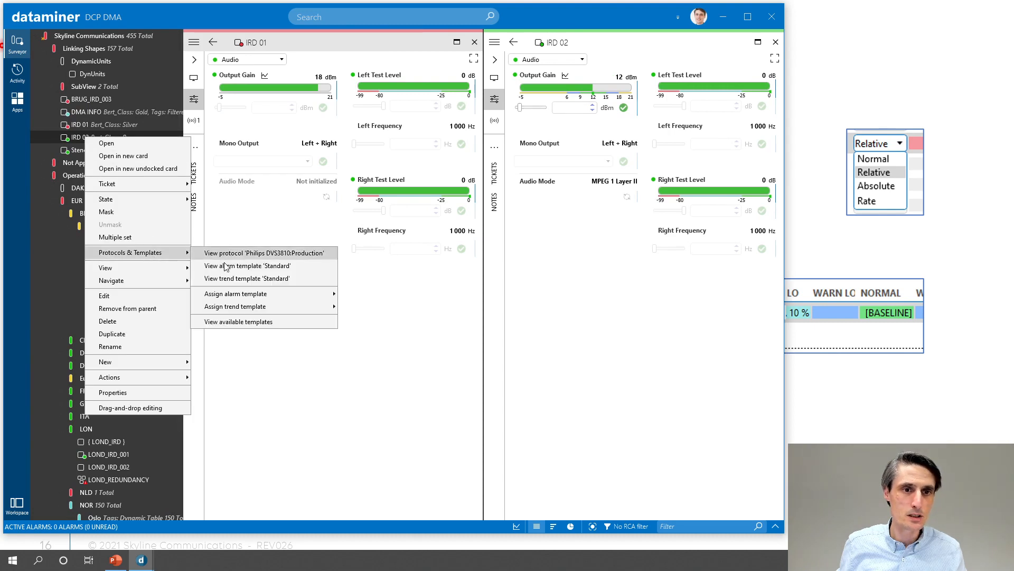
click(226, 266)
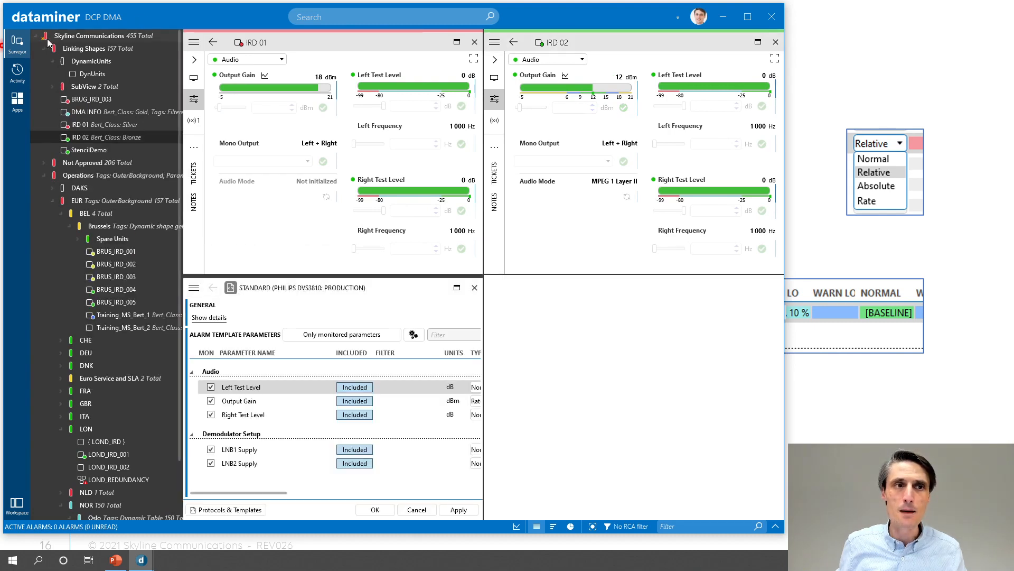
click(17, 42)
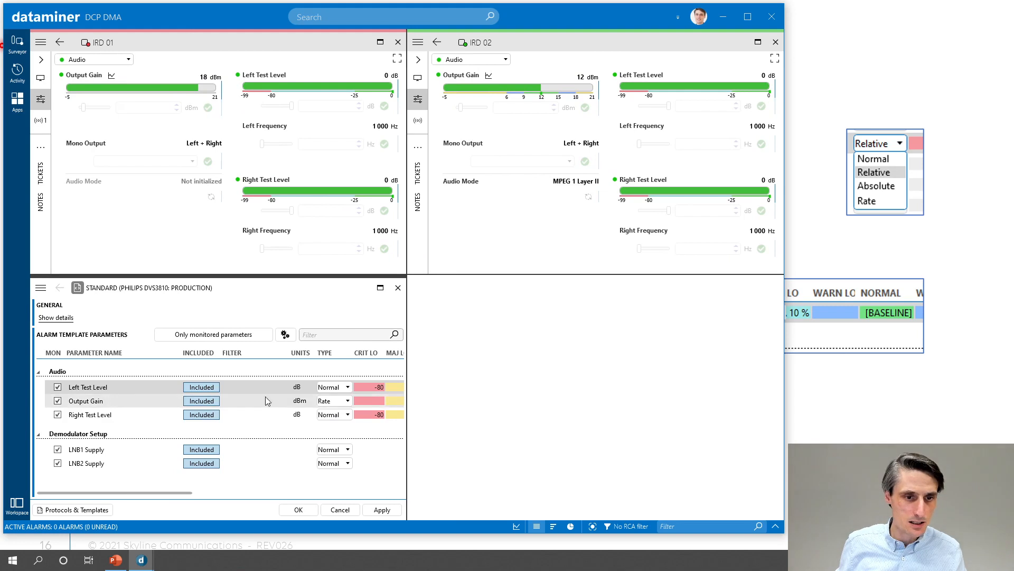
Set the Output Gain alarm type to Absolute, apply the Standard template, and check IRD 01's Output Gain range.
click(333, 401)
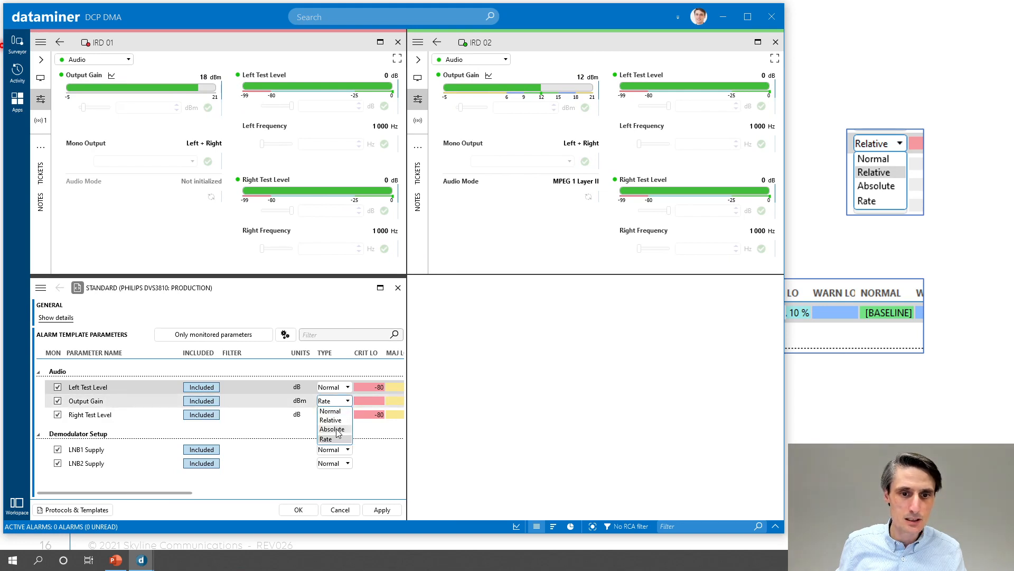
click(331, 429)
click(382, 509)
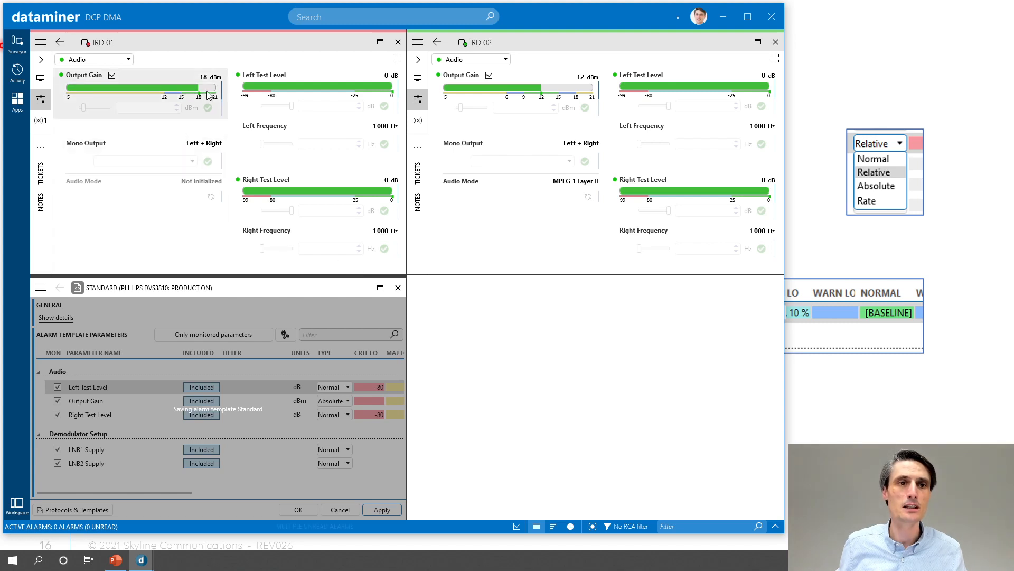
mouse_move(204, 101)
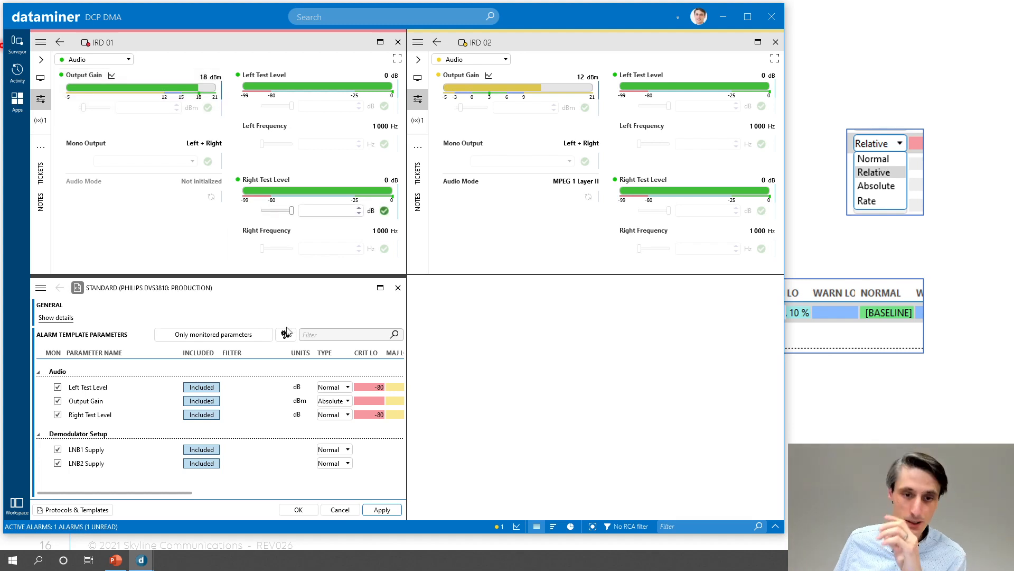
Set IRD 01's Output Gain baseline value to 15 in the element baseline details and return to the side-by-side cards.
click(380, 287)
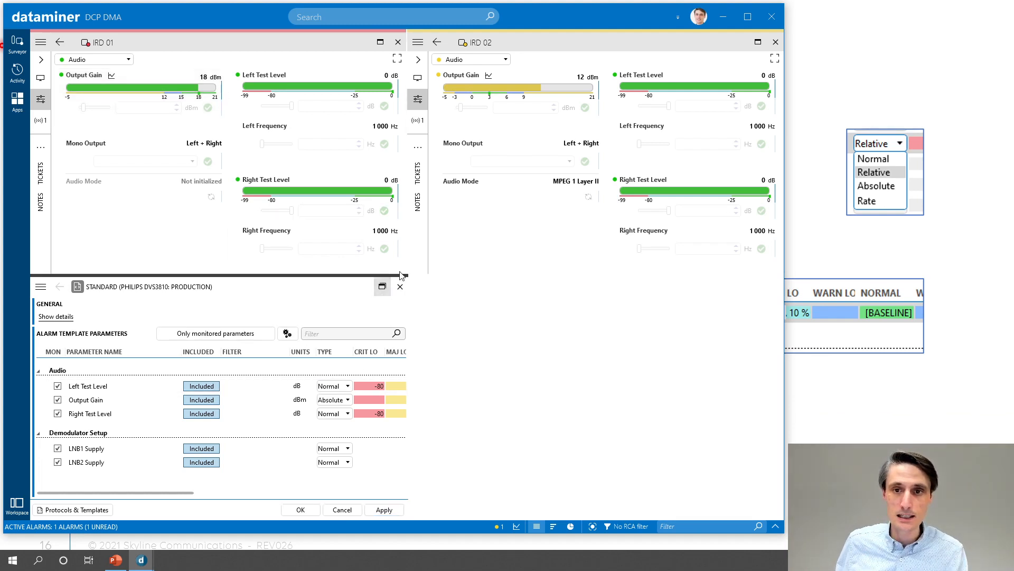
click(488, 156)
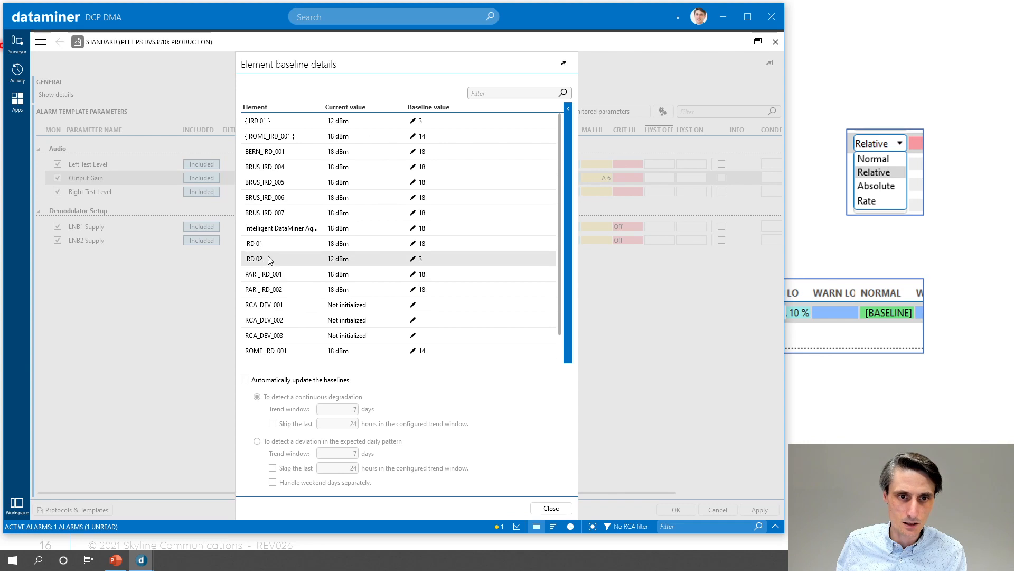
click(421, 246)
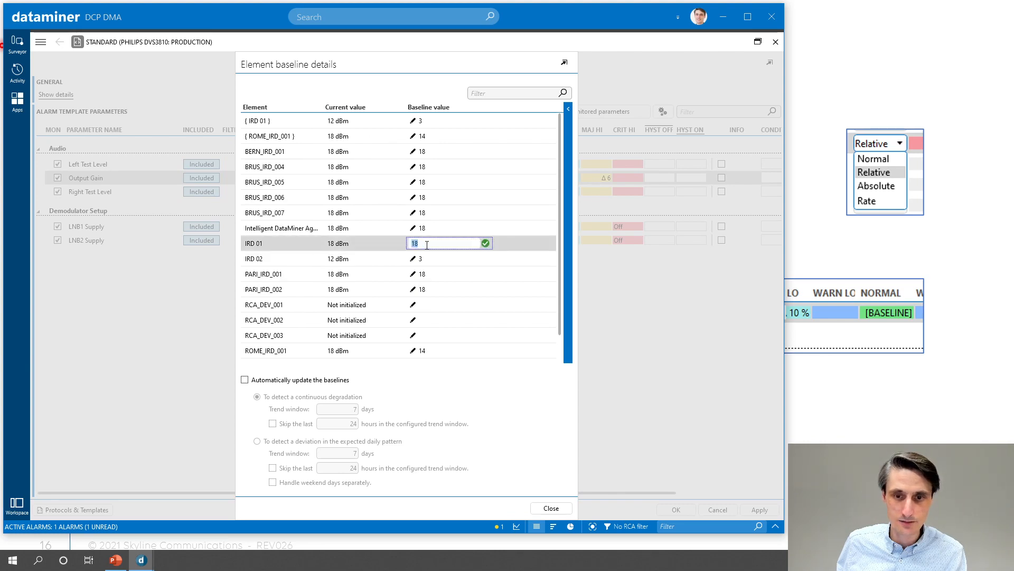
text(15)
click(485, 243)
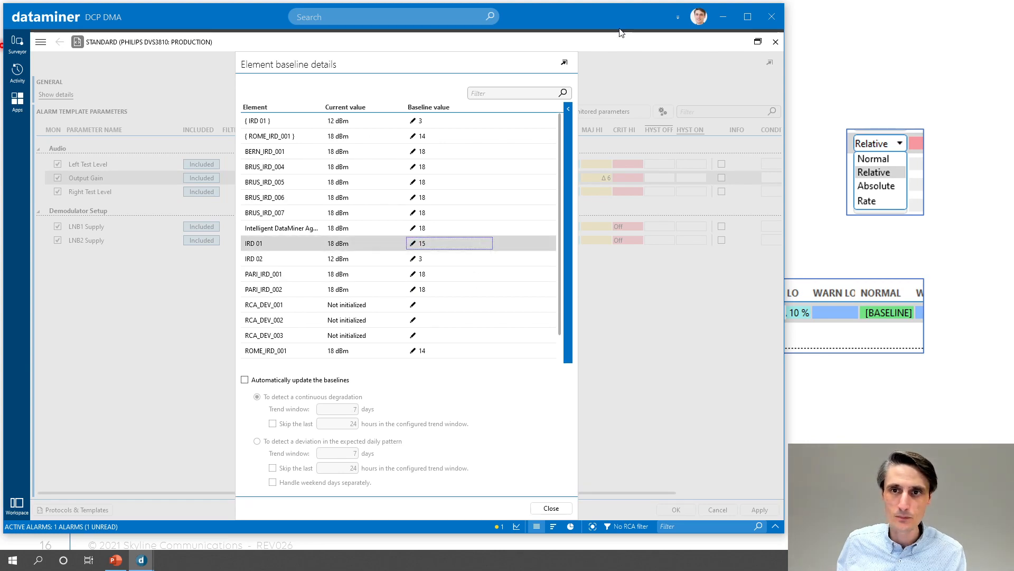
click(552, 508)
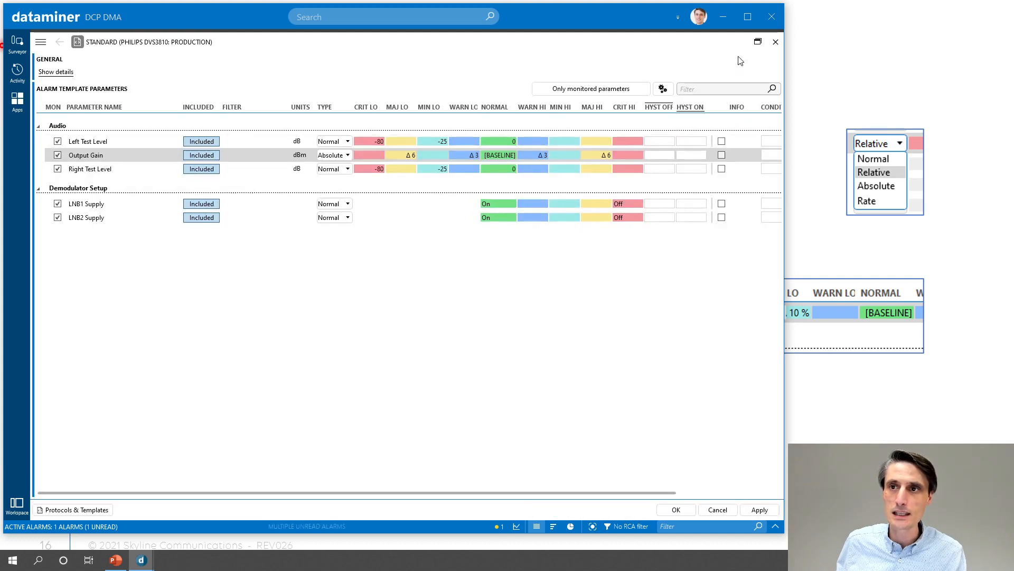
click(757, 41)
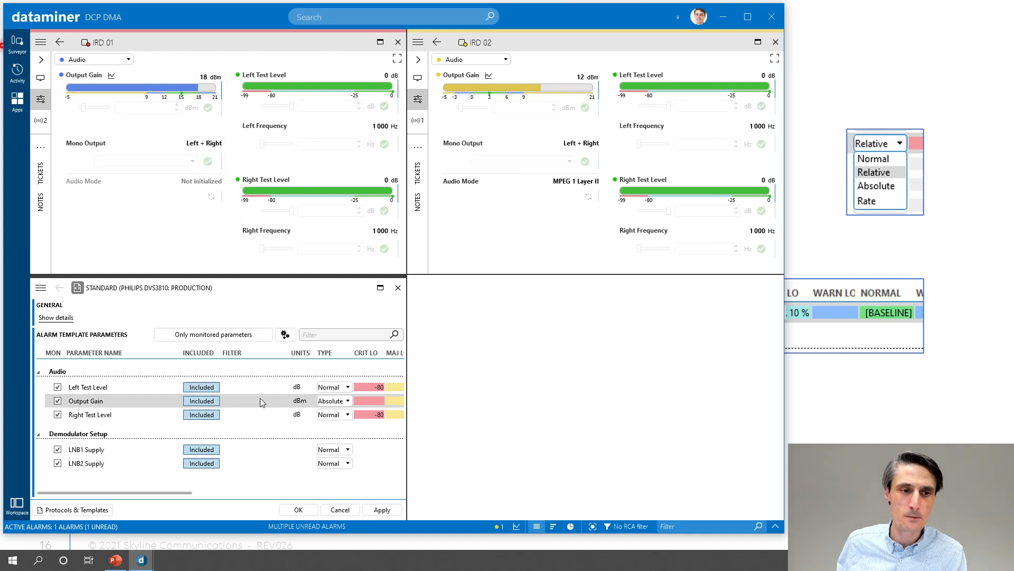
Try to add an extra fixed value of 18 to Output Gain's major high threshold in the Standard template.
click(380, 288)
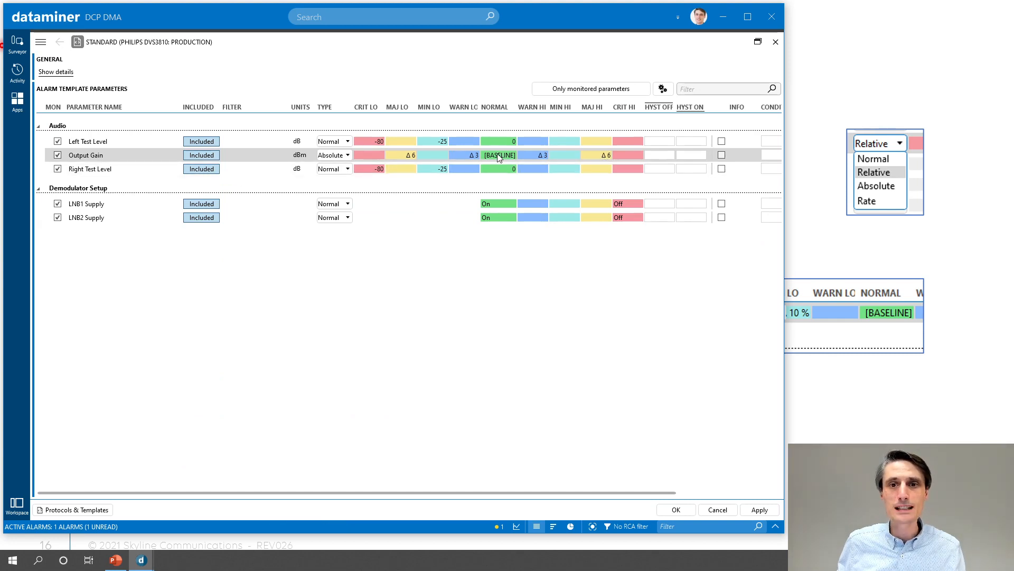
click(604, 156)
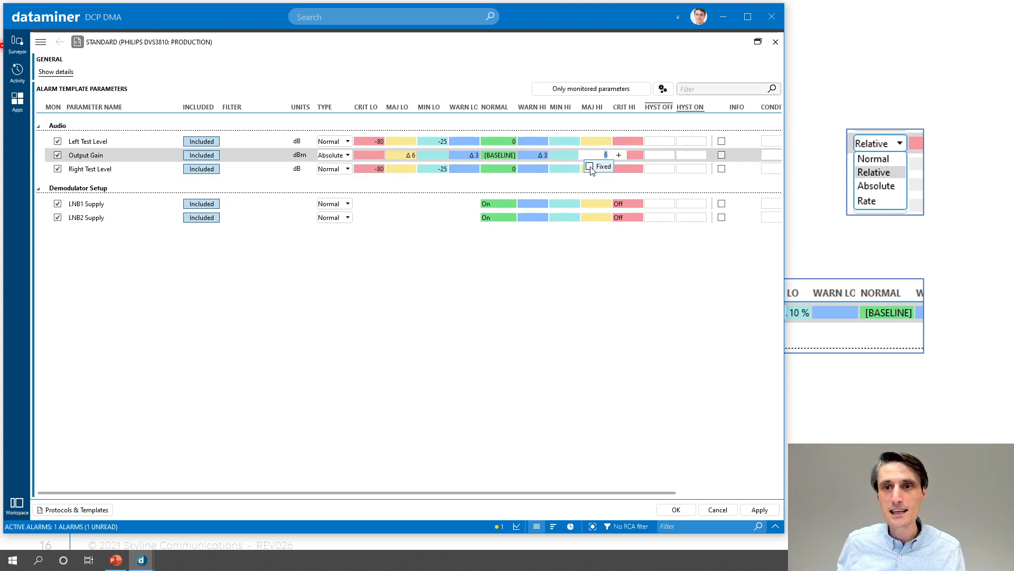
click(590, 167)
click(619, 155)
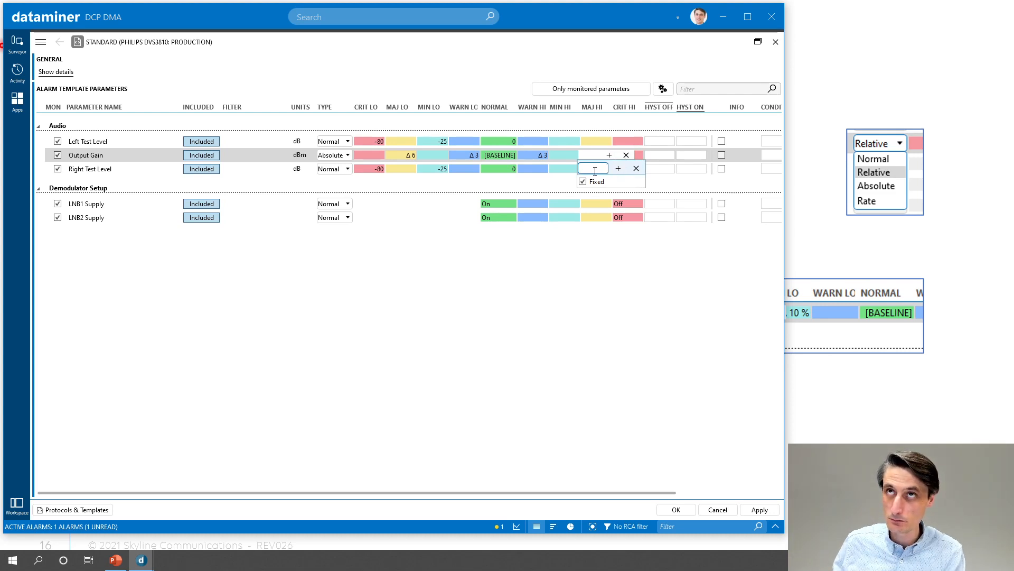
text(18)
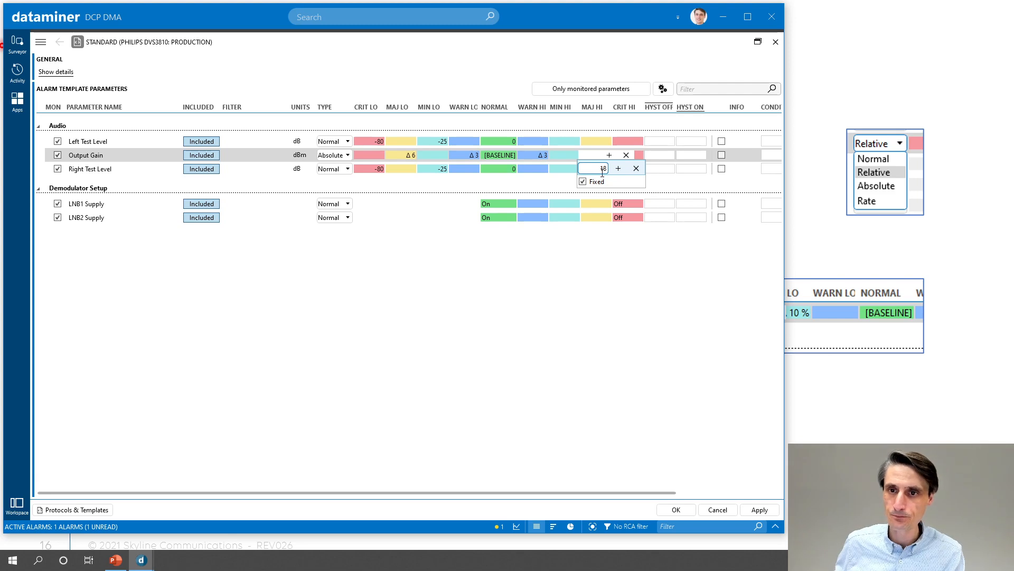
key(Return)
Remove the extra major high value and set Output Gain's major high threshold to a fixed 18.
click(597, 155)
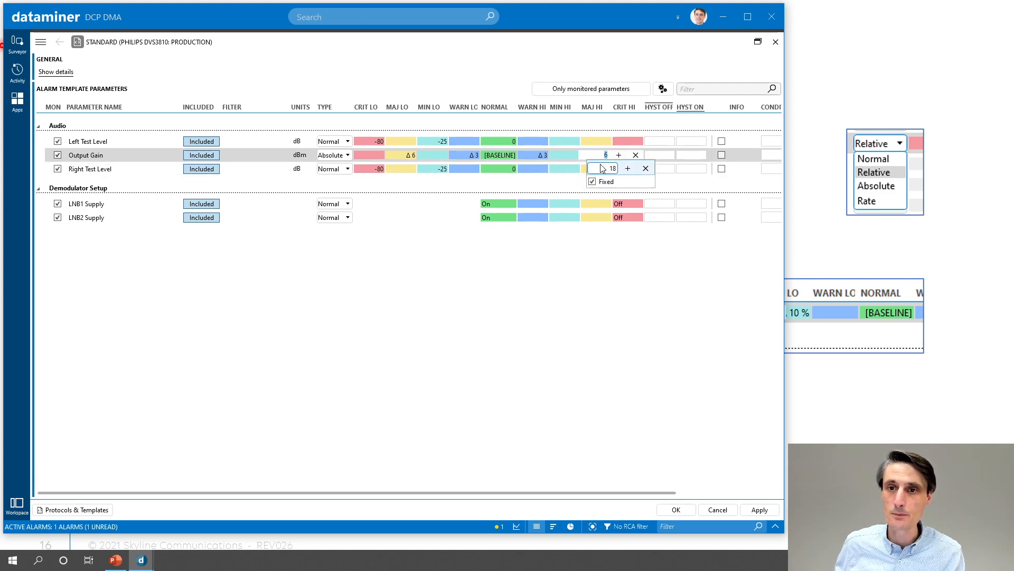
click(592, 181)
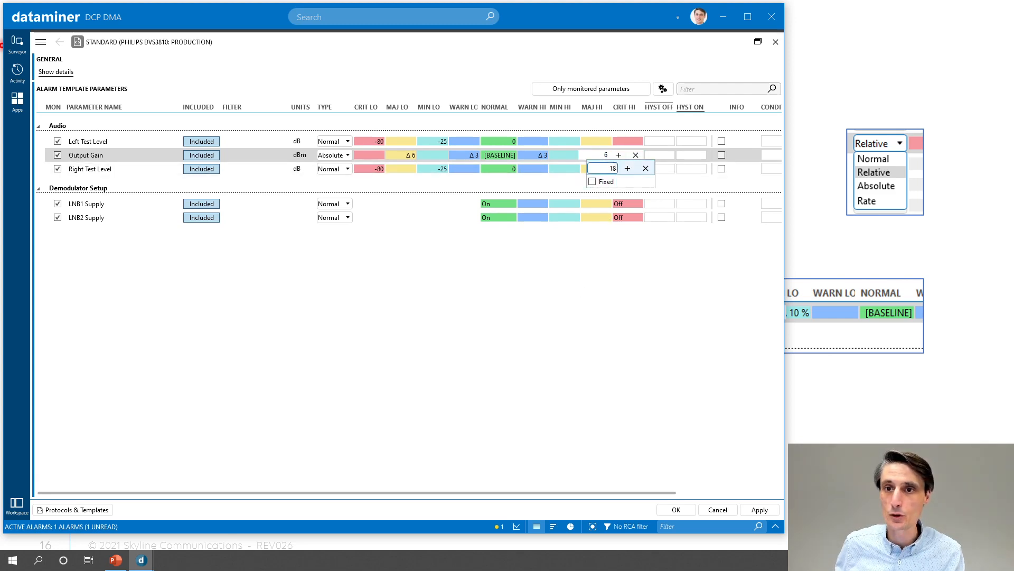
click(645, 169)
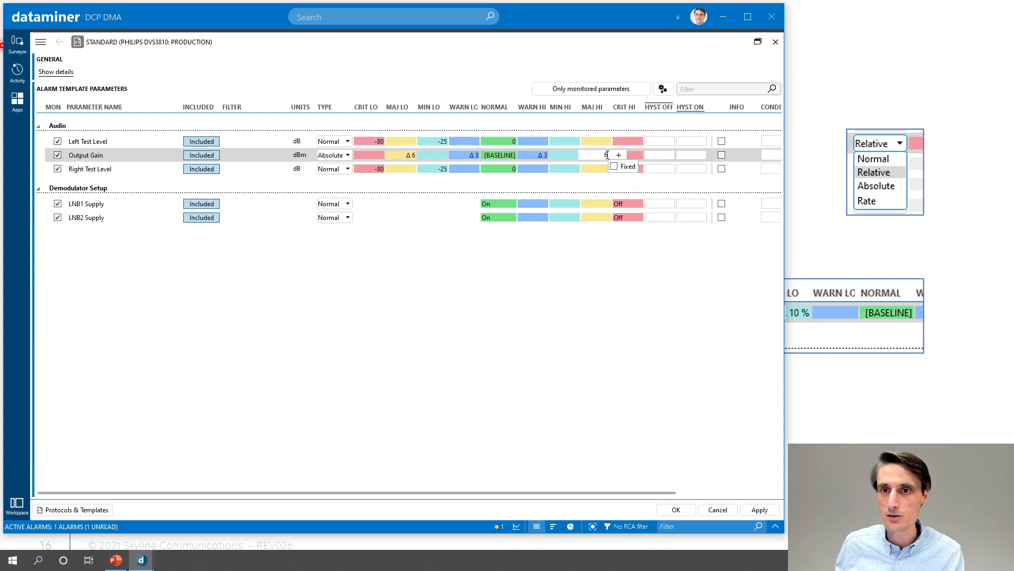
text(18)
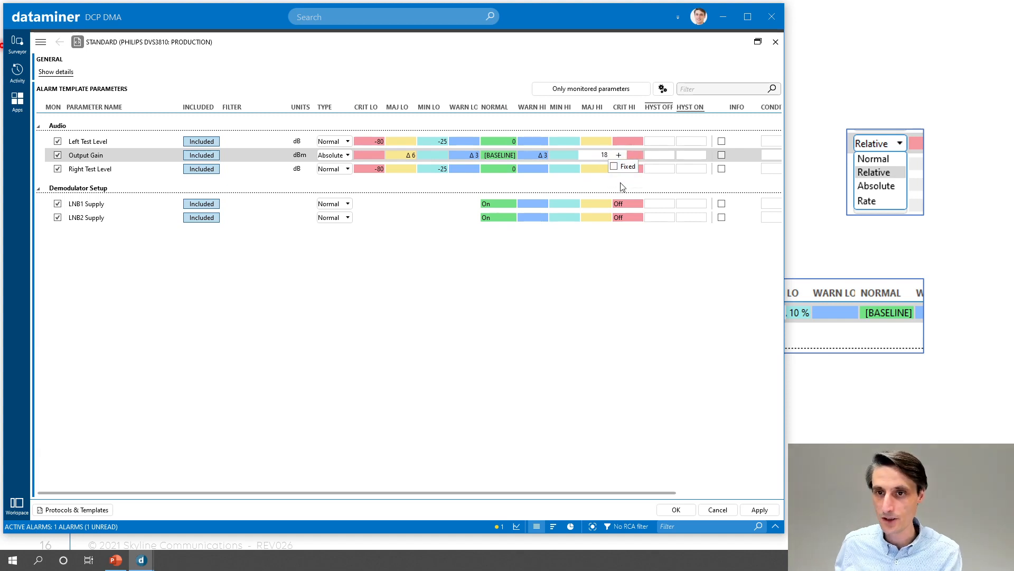
click(606, 253)
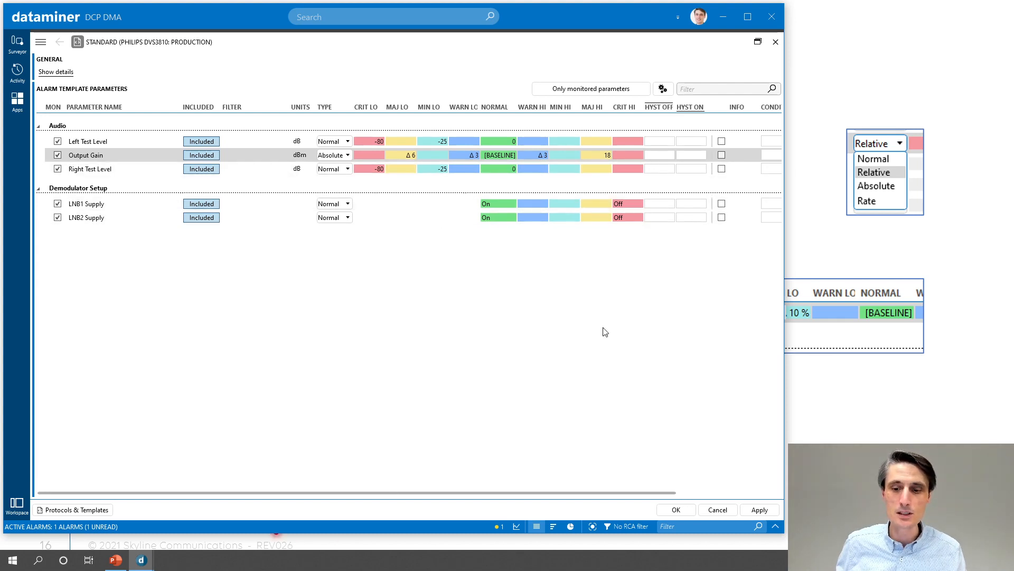
Apply the Standard template changes and compare the Output Gain alarm ranges of IRD 01 and IRD 02 in the side-by-side cards.
click(759, 510)
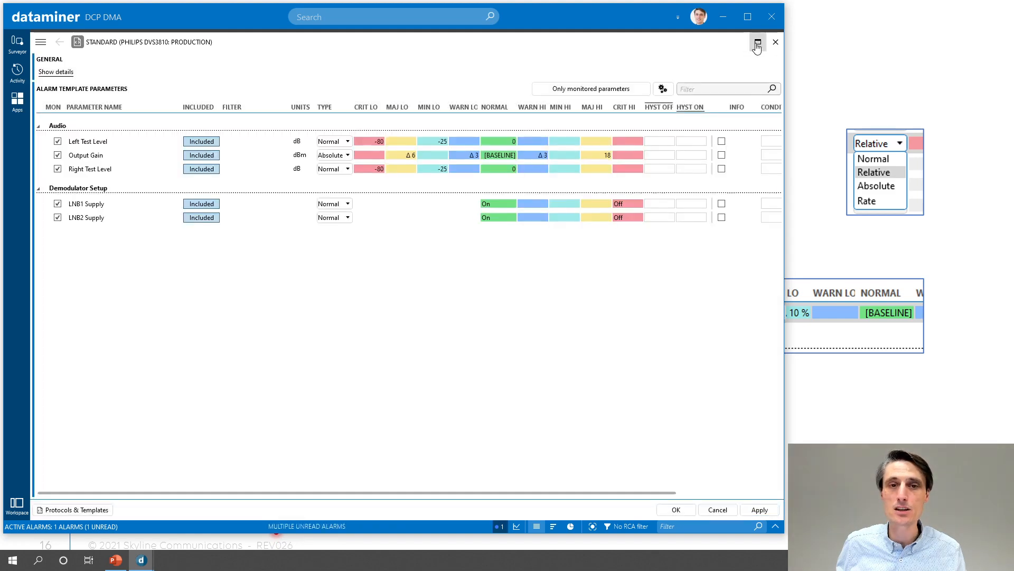
click(757, 42)
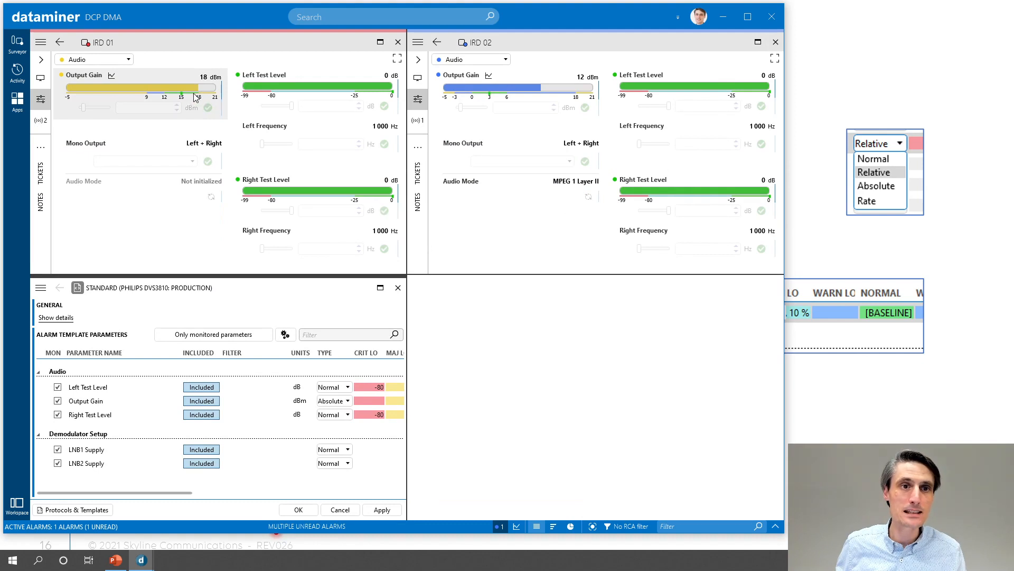
mouse_move(186, 96)
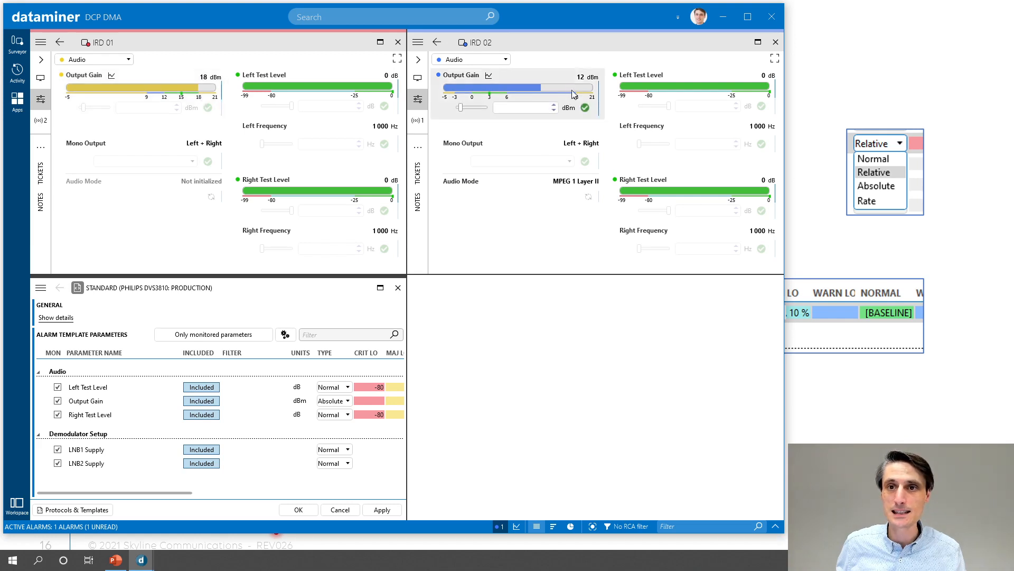
mouse_move(574, 96)
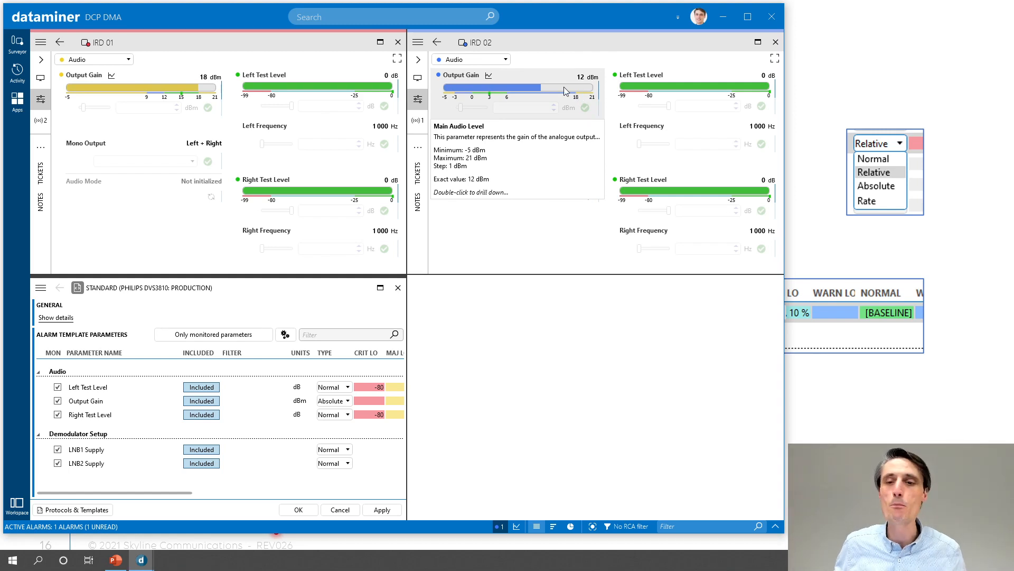
Switch to the PowerPoint presentation, advance to the Baseline editor slide, and return to DataMiner.
click(866, 67)
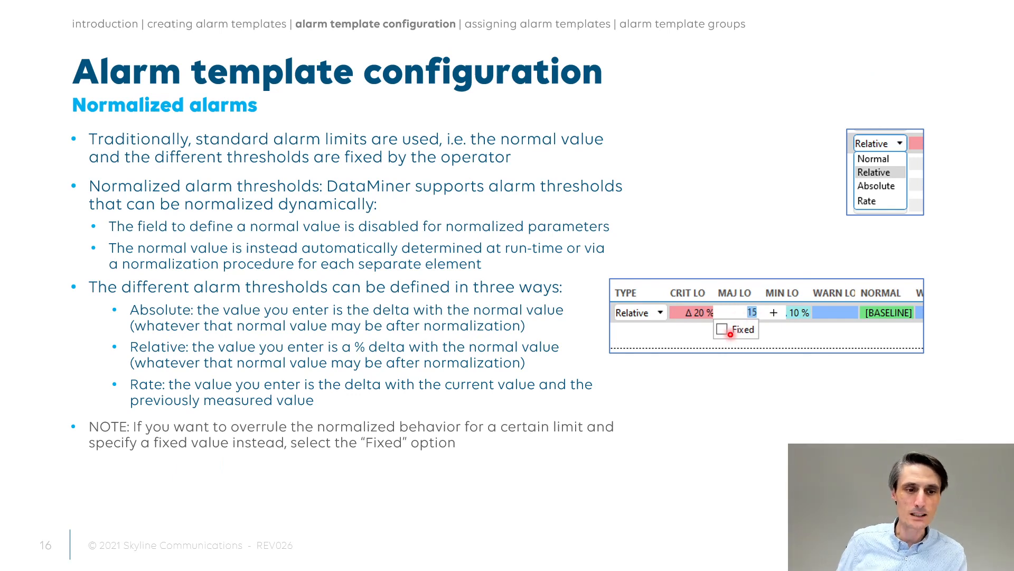
key(Right)
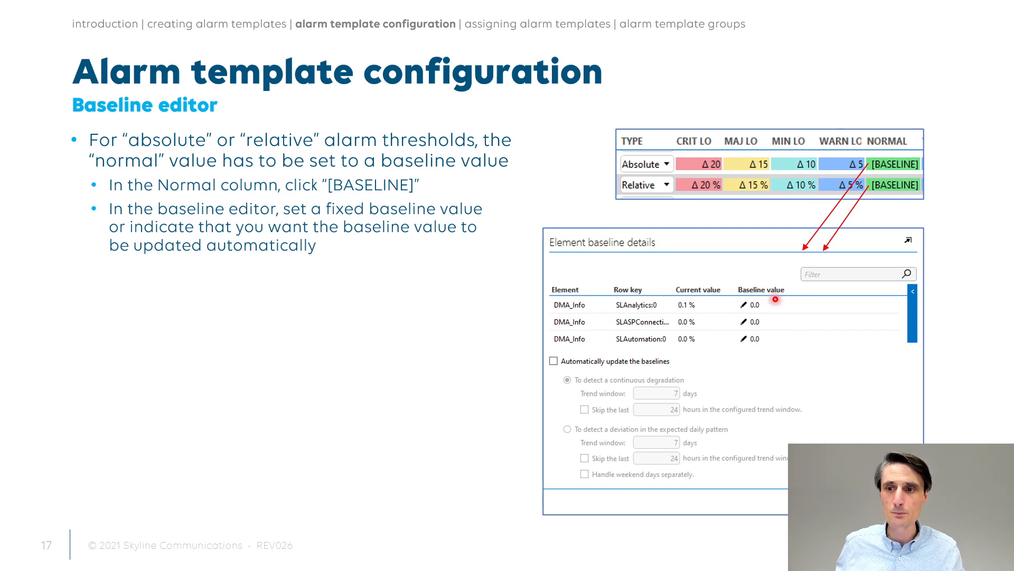
key(alt+Tab)
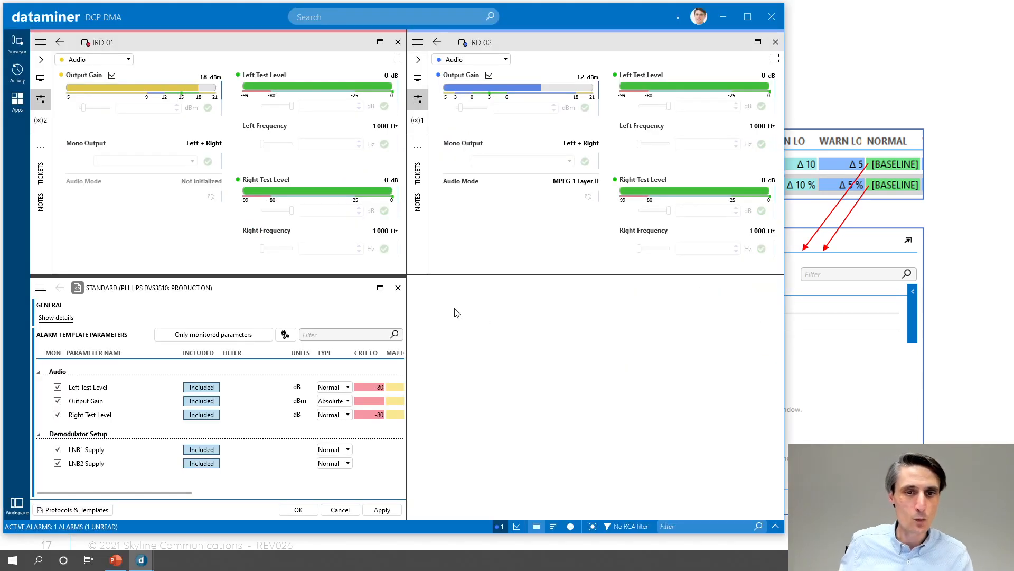
Open Output Gain's element baseline details from the maximized Standard template and review the element baselines and the baseline options for IRD 02.
click(383, 288)
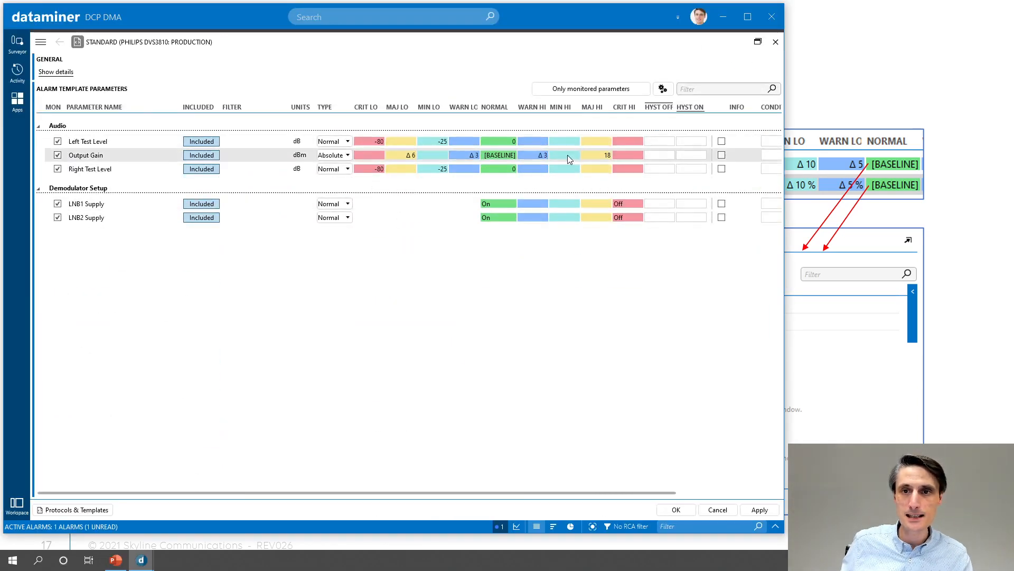
click(495, 159)
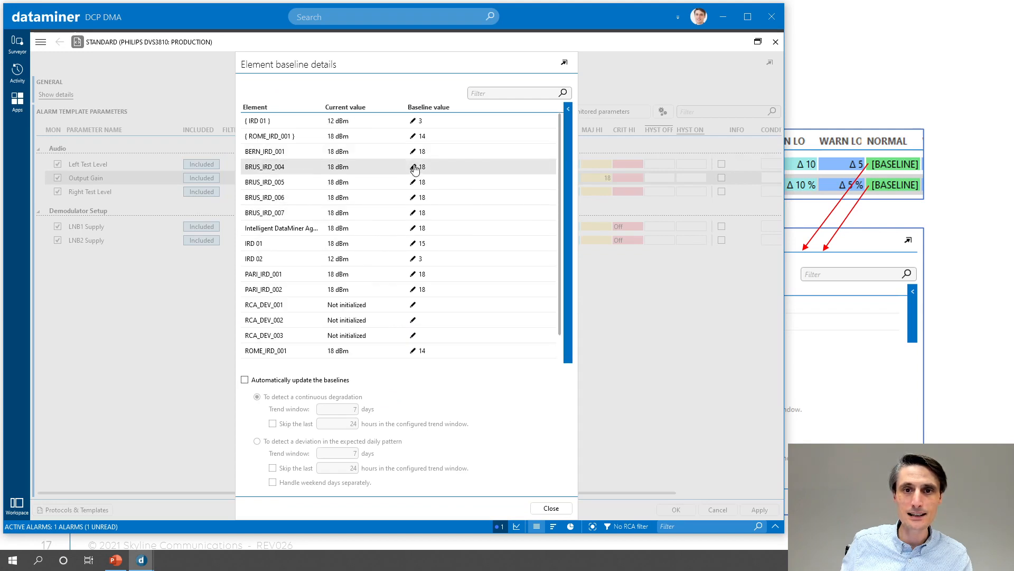
click(417, 167)
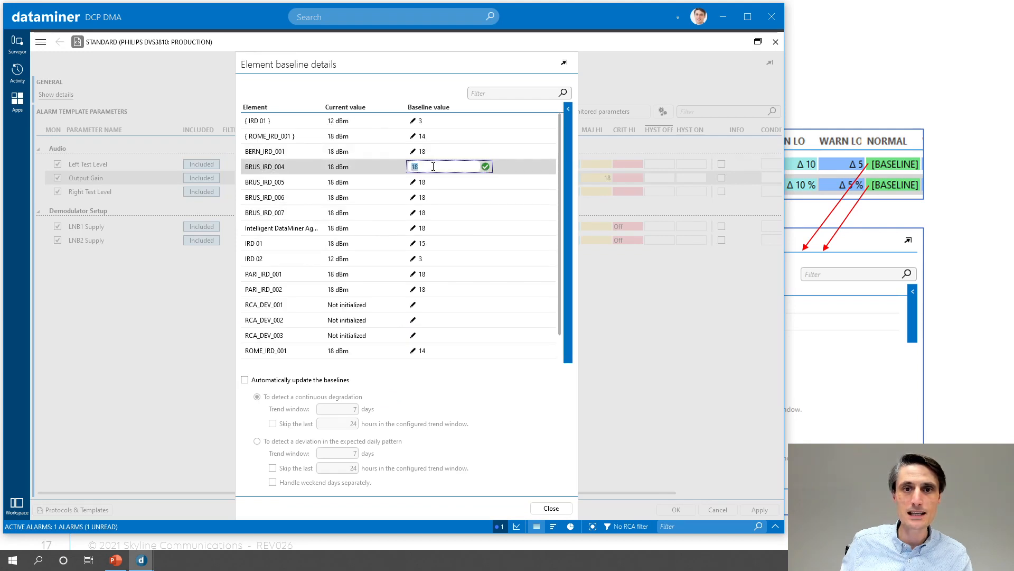
click(357, 201)
scroll(359, 202, down, 1)
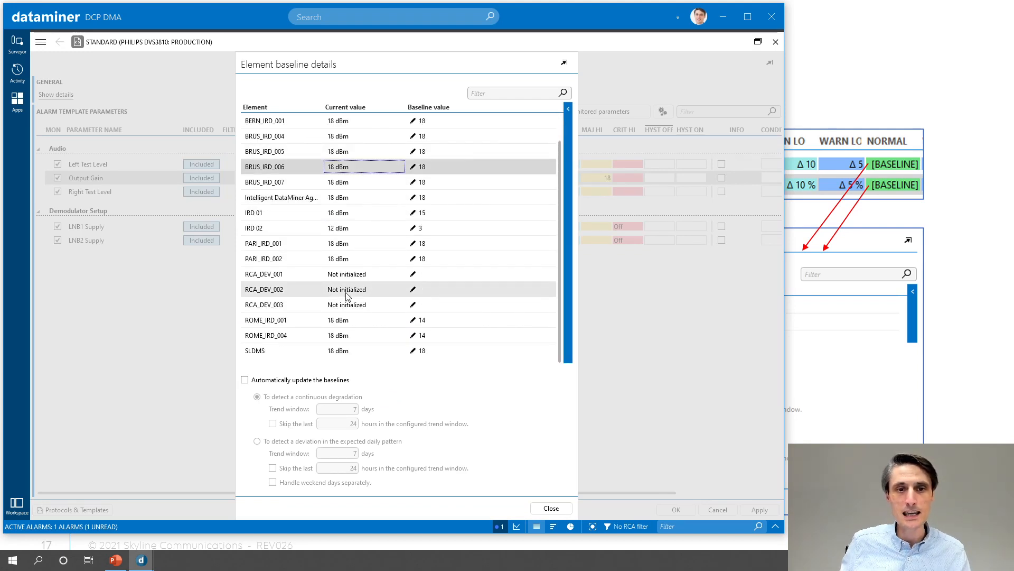
scroll(348, 266, up, 1)
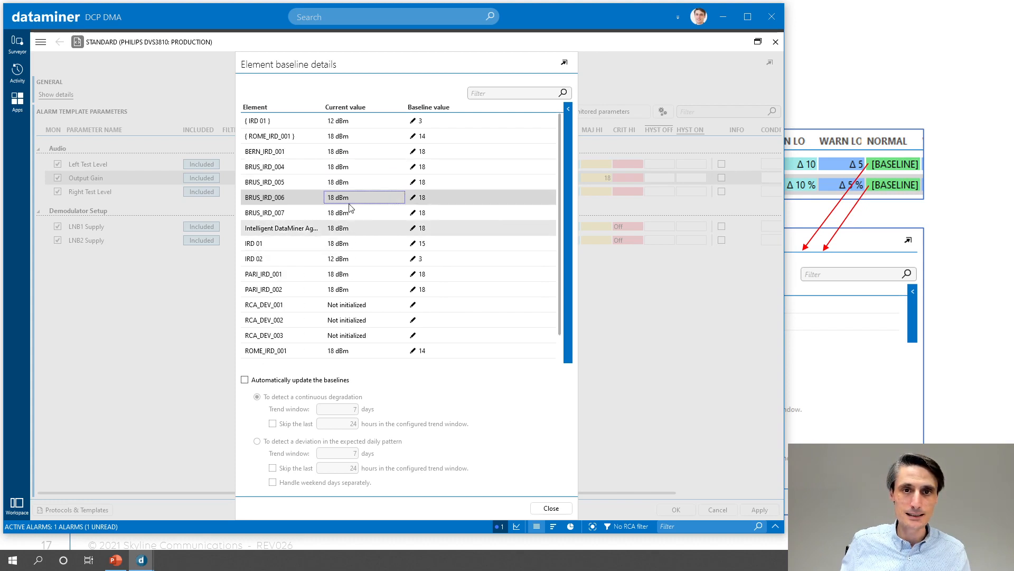
click(266, 261)
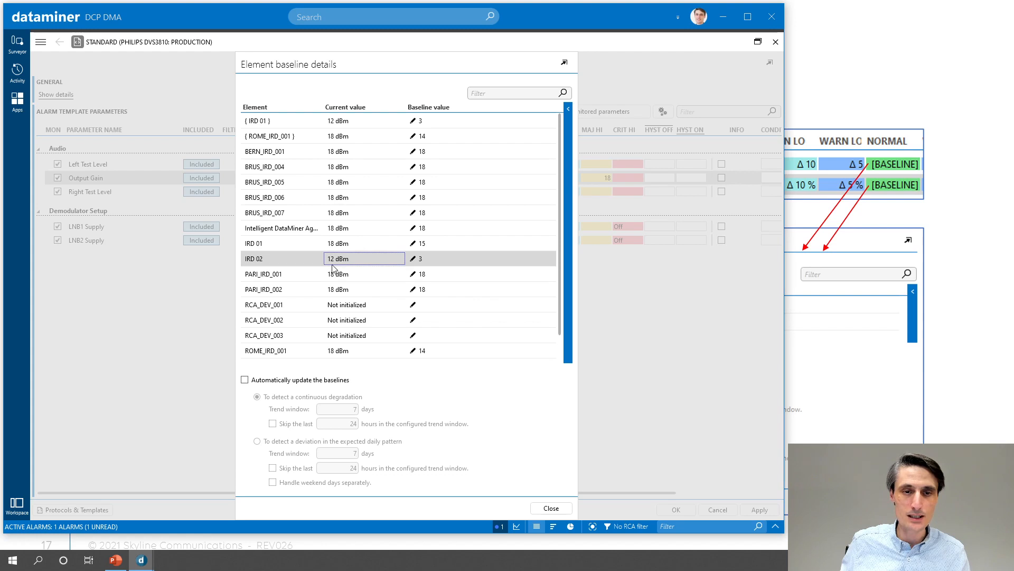
right_click(379, 260)
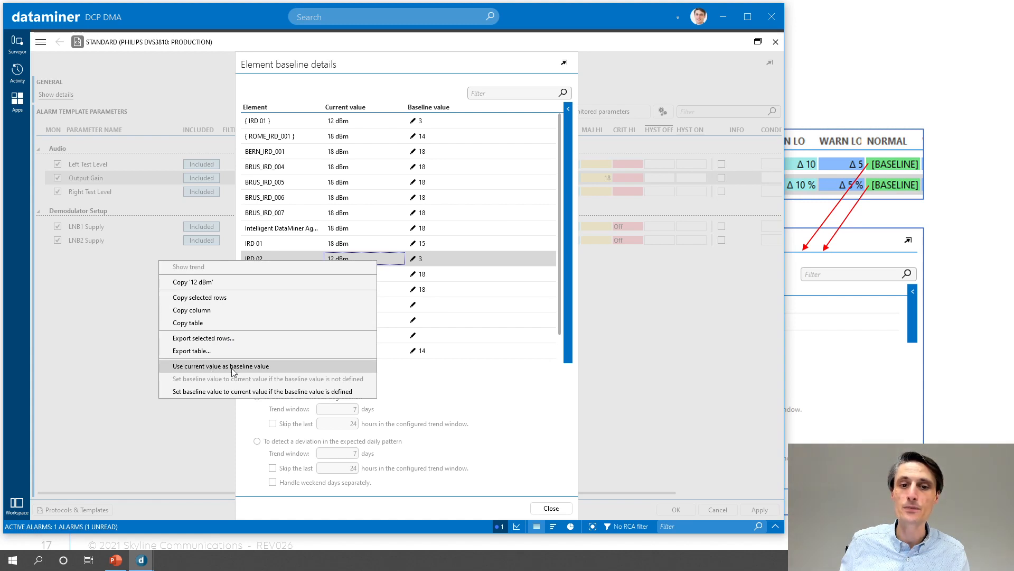
click(319, 168)
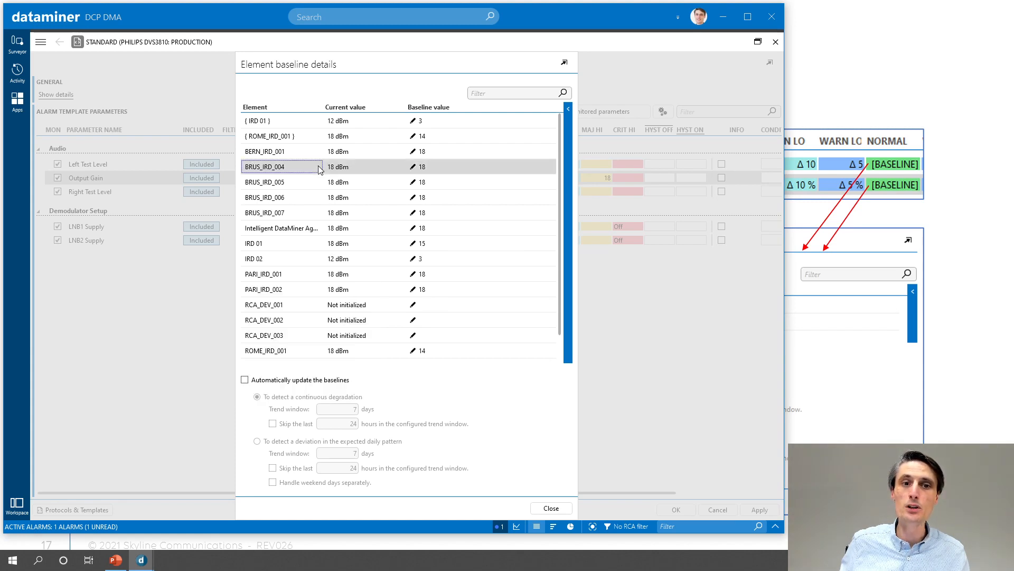
Use the current values as baseline values for elements BERN_IRD_001 through PARI_IRD_002, and return to the side-by-side cards.
click(316, 153)
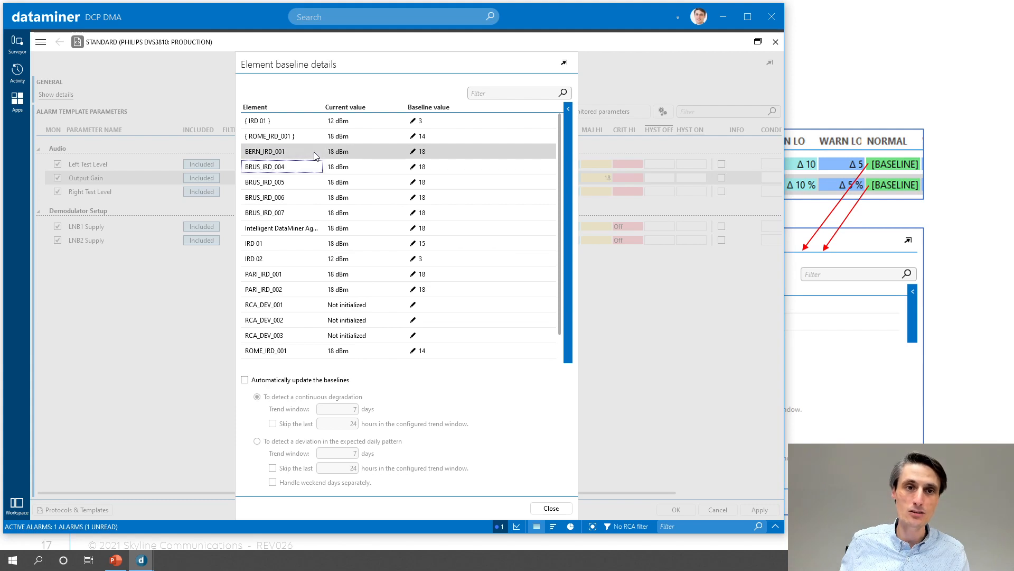
shift+click(306, 325)
shift+click(284, 292)
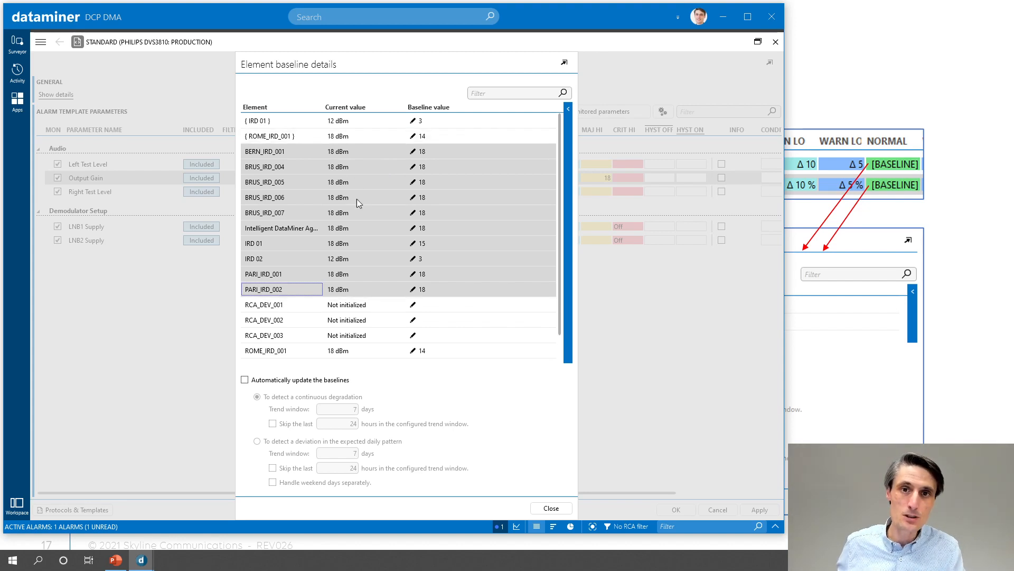
right_click(286, 250)
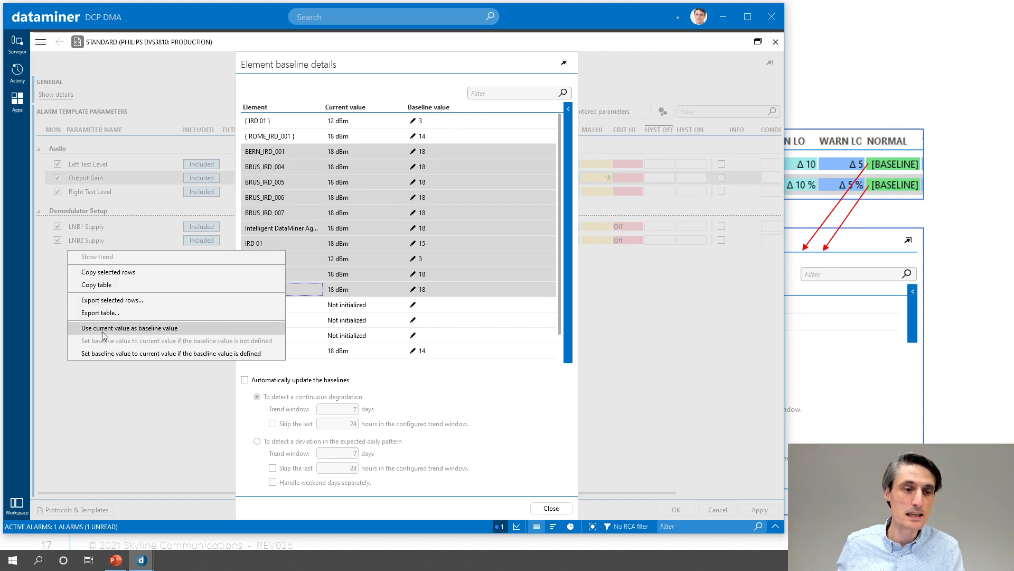
click(140, 328)
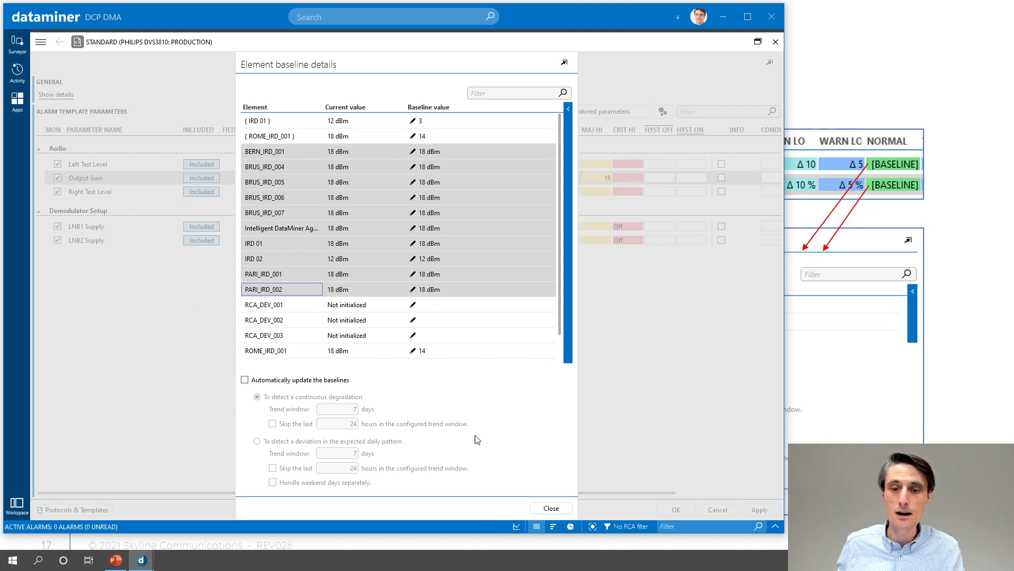
click(549, 509)
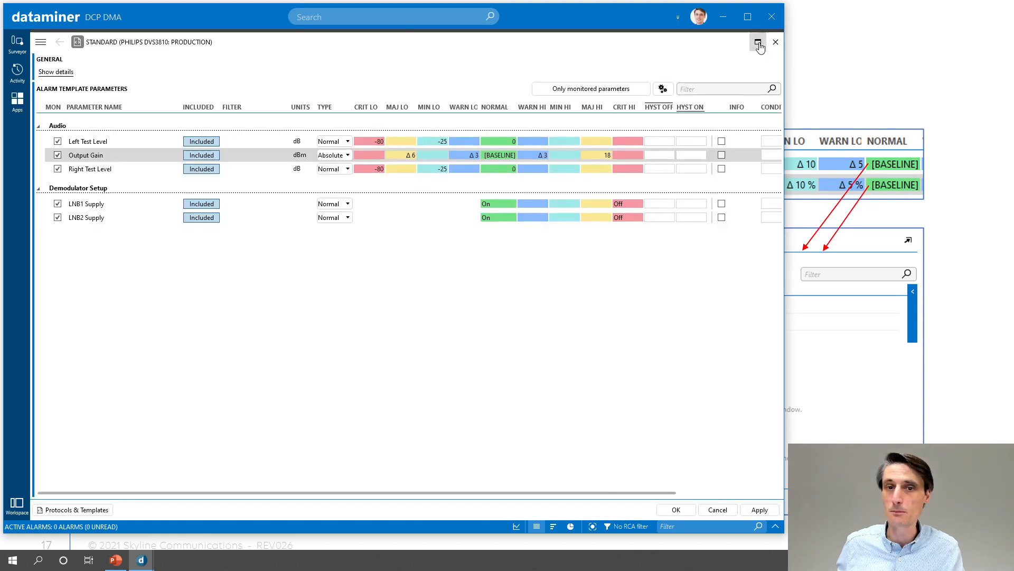
click(757, 42)
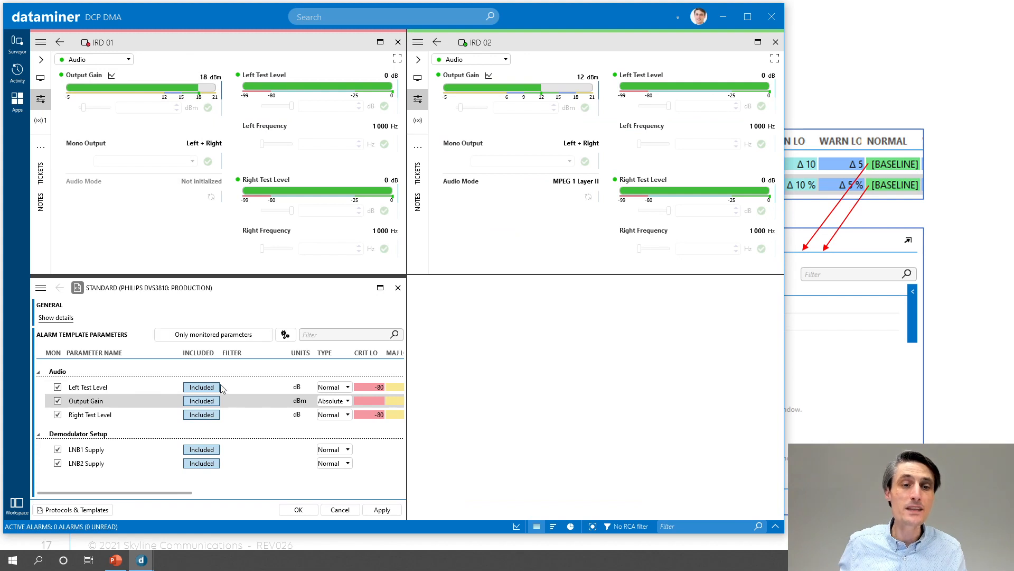
Maximize the Standard template card and reopen Output Gain's element baseline details to check the baseline values.
click(378, 287)
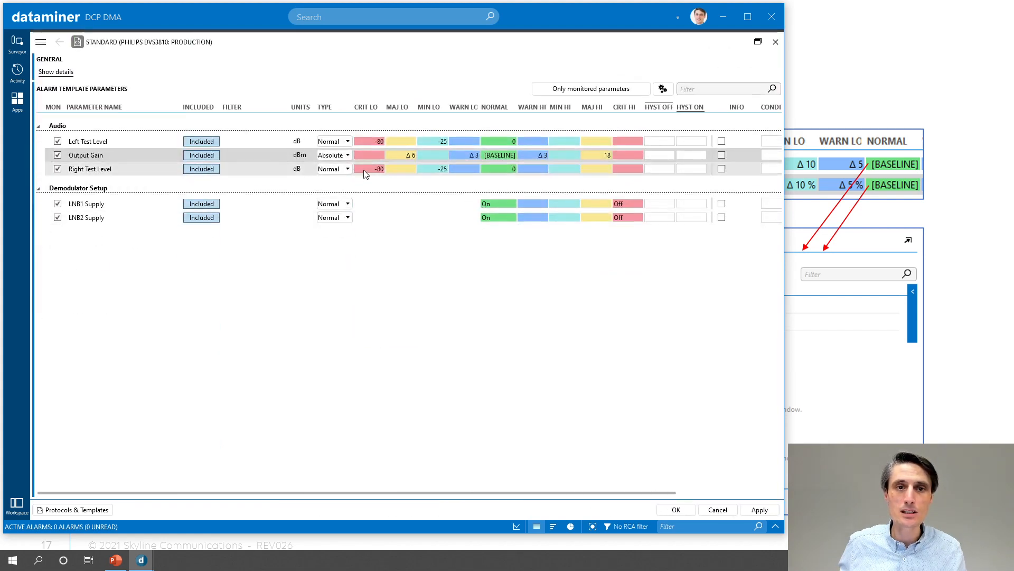
click(490, 157)
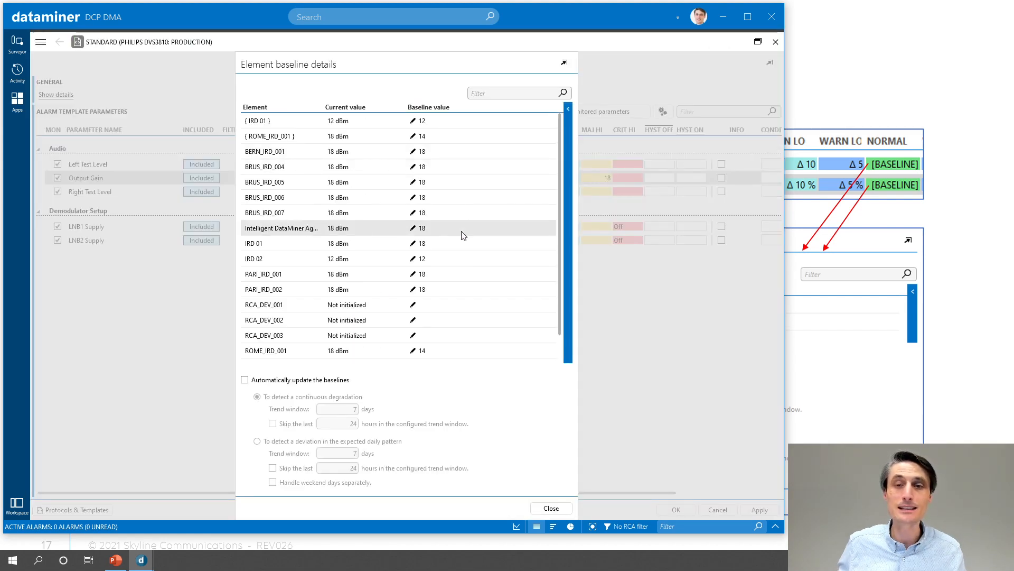
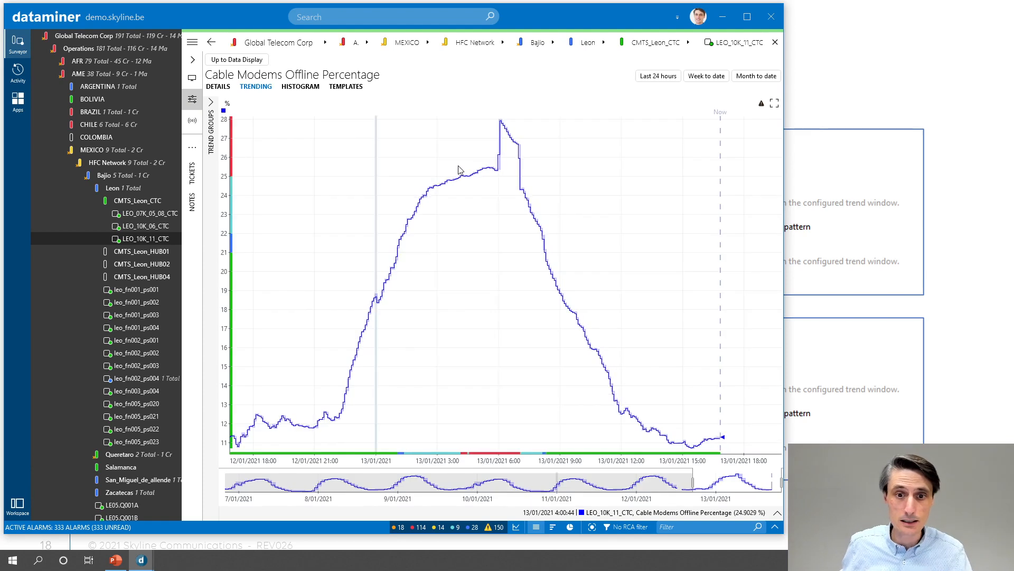
Show the week-to-date trend of Cable Modems Offline Percentage, compare the daily patterns around 8 to 10 January 2021, and switch to the PowerPoint slides.
click(707, 79)
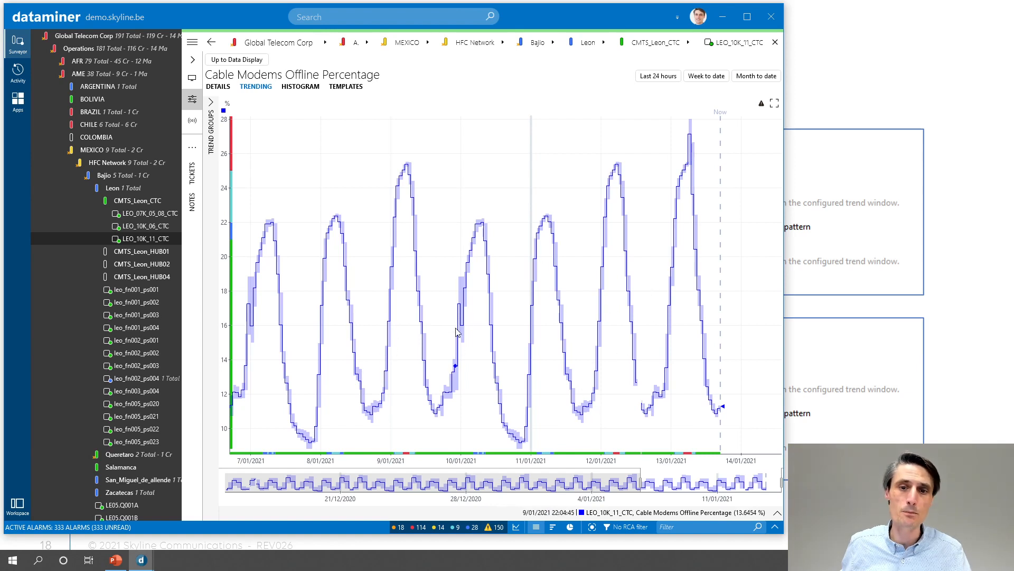
scroll(444, 325, up, 5)
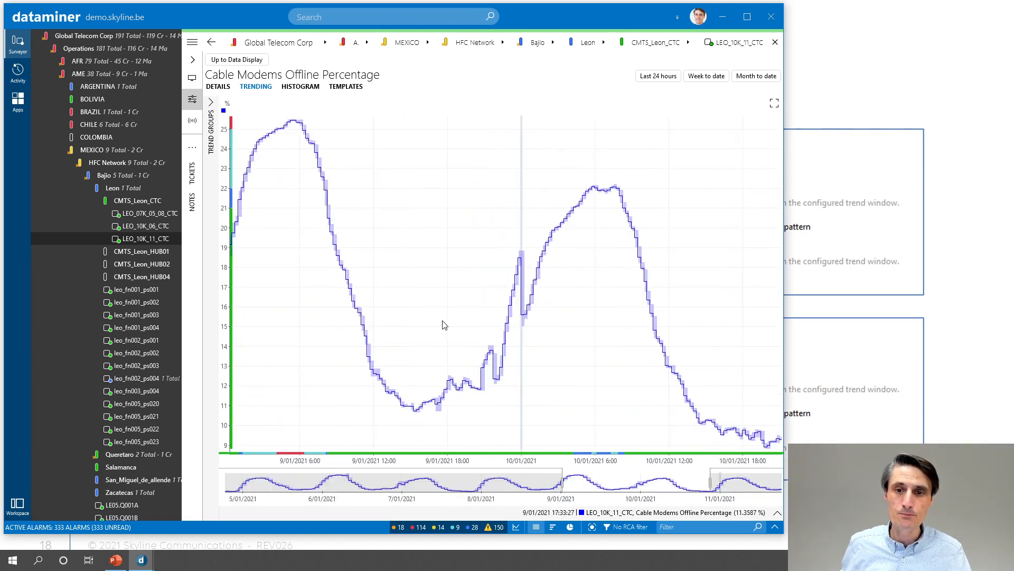
scroll(444, 325, down, 1)
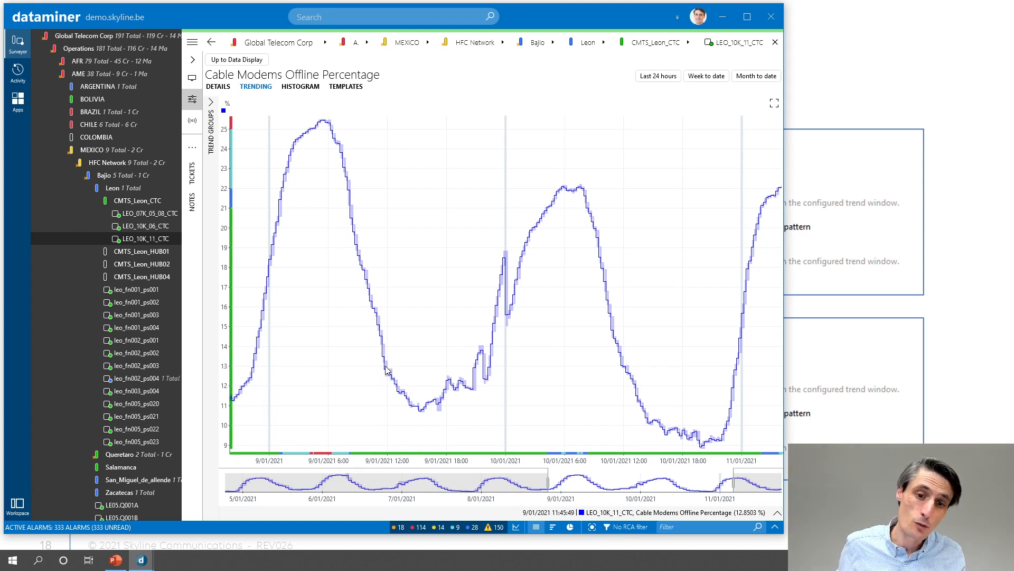
drag(386, 370, 622, 364)
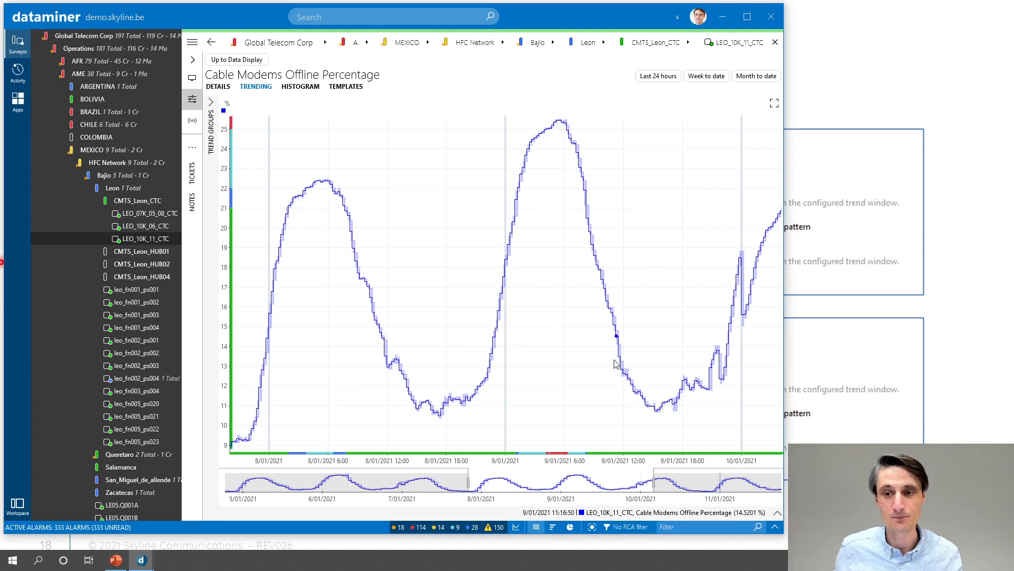
drag(635, 365, 436, 359)
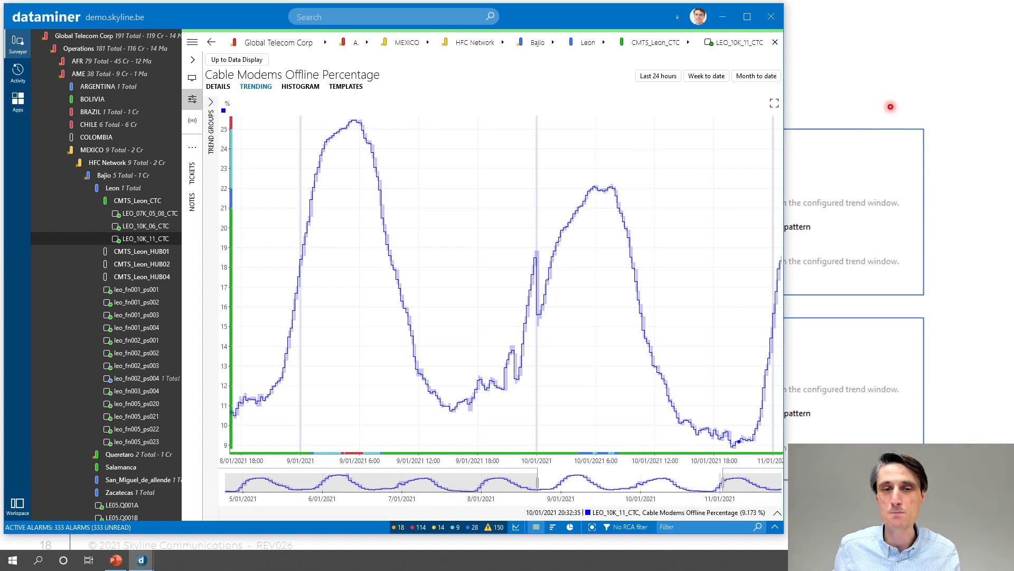
click(879, 103)
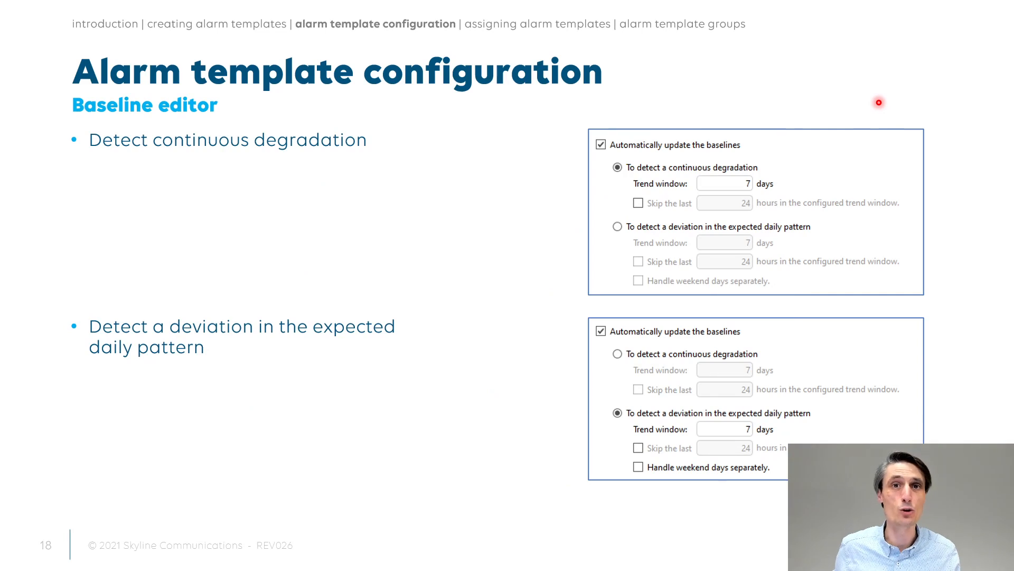
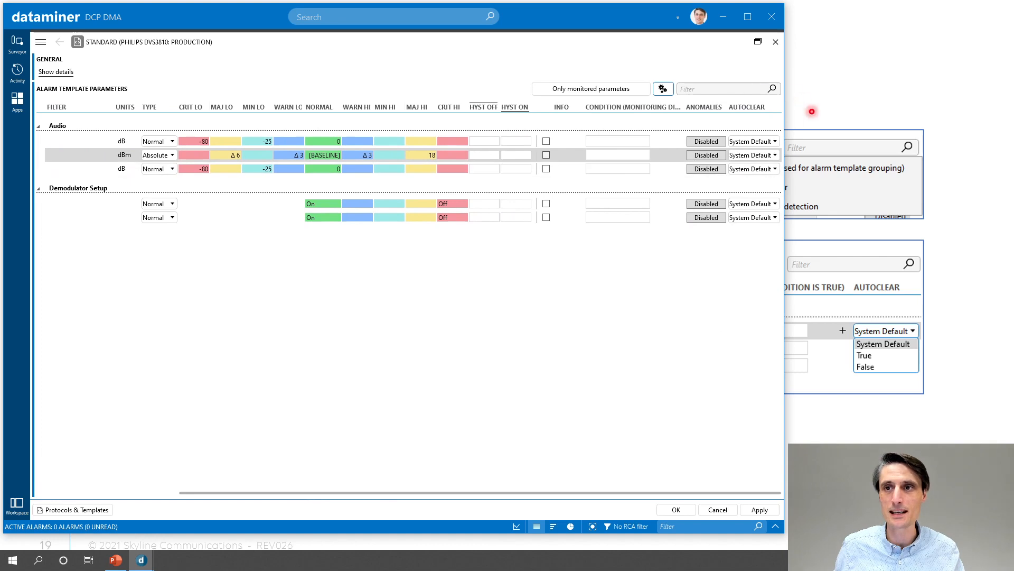
Turn off the Standard template's option to allow override of parameter autoclear, and try to turn it back on.
click(662, 89)
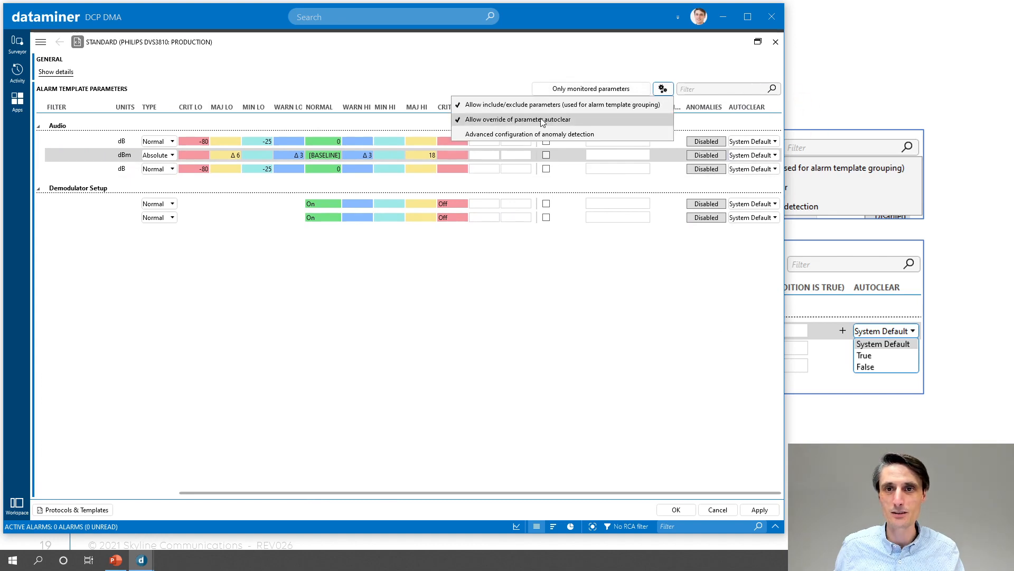
click(518, 120)
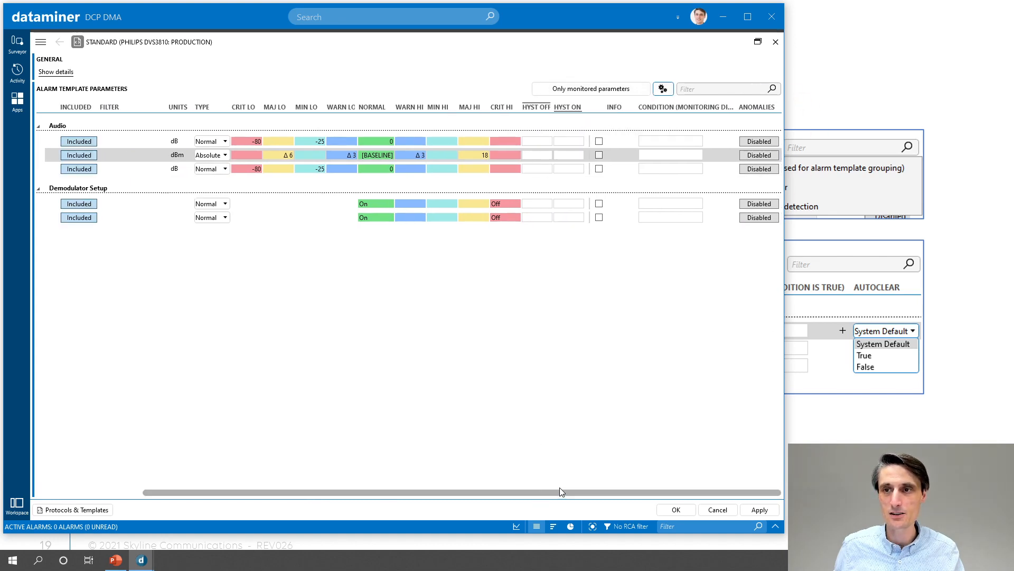
click(615, 90)
click(650, 93)
click(662, 89)
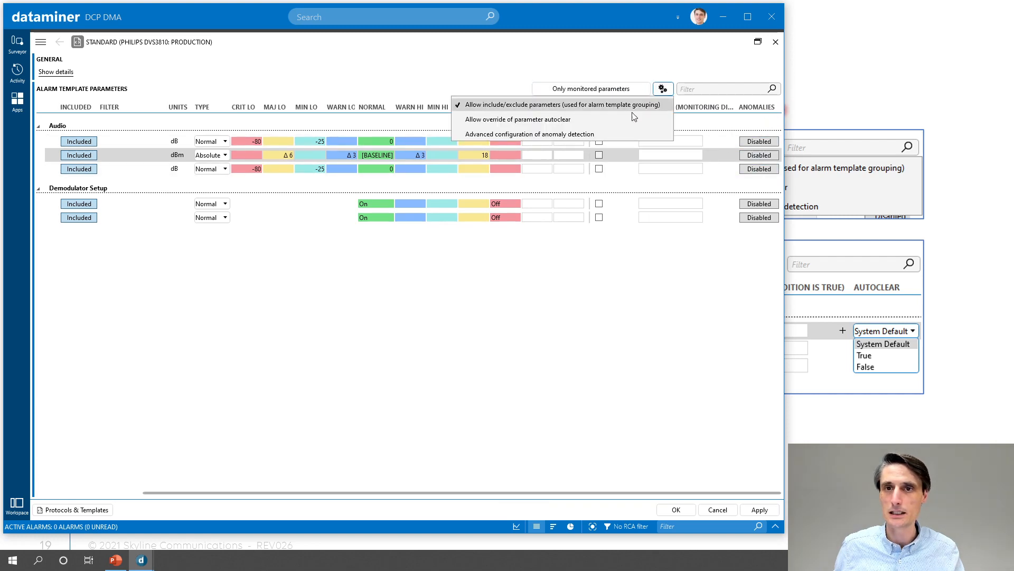
click(571, 119)
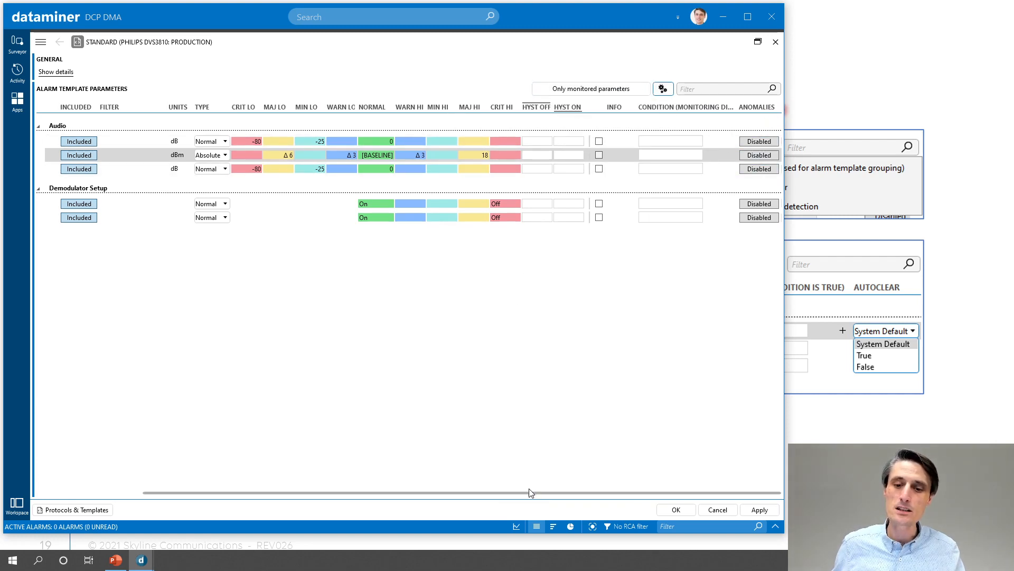
Try to bring up the Autoclear column by turning the parameter autoclear override option off and on again.
click(662, 88)
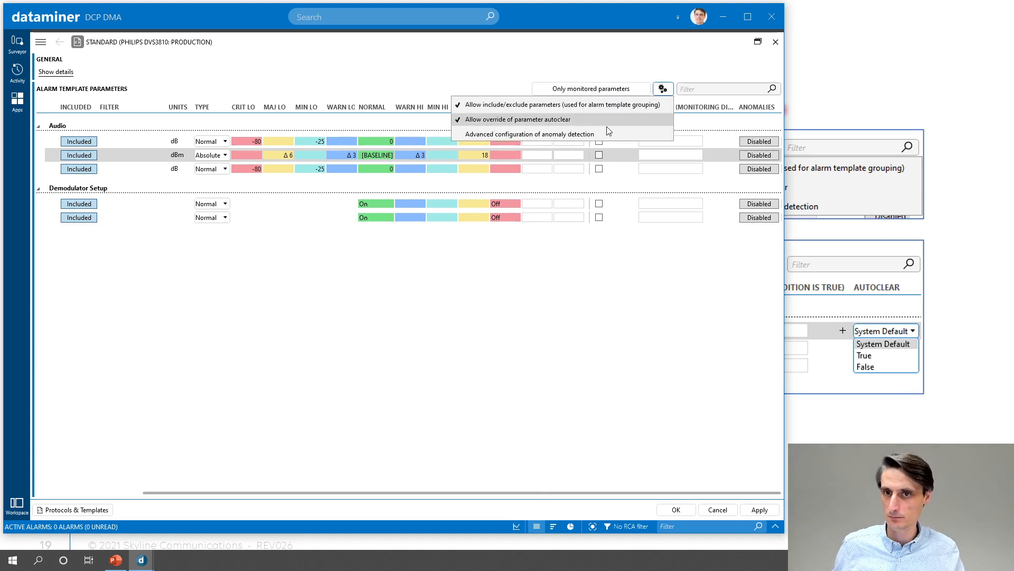
click(569, 120)
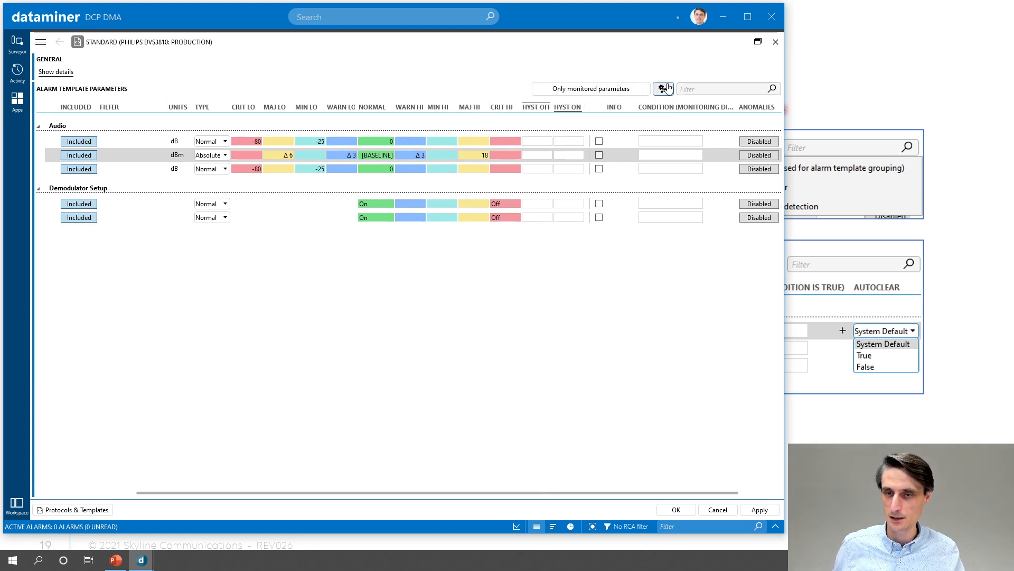
click(665, 89)
click(571, 119)
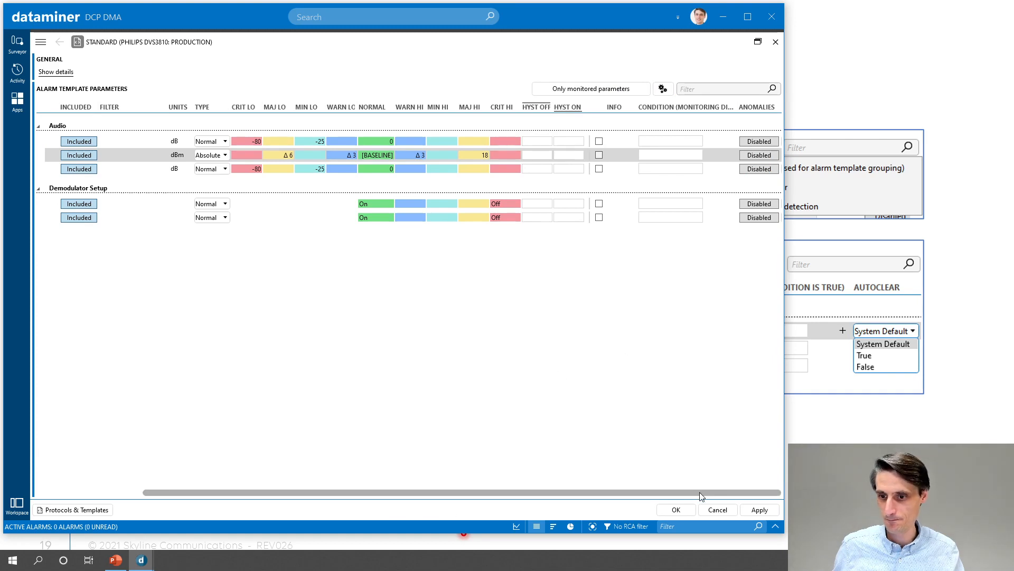
drag(730, 490, 432, 486)
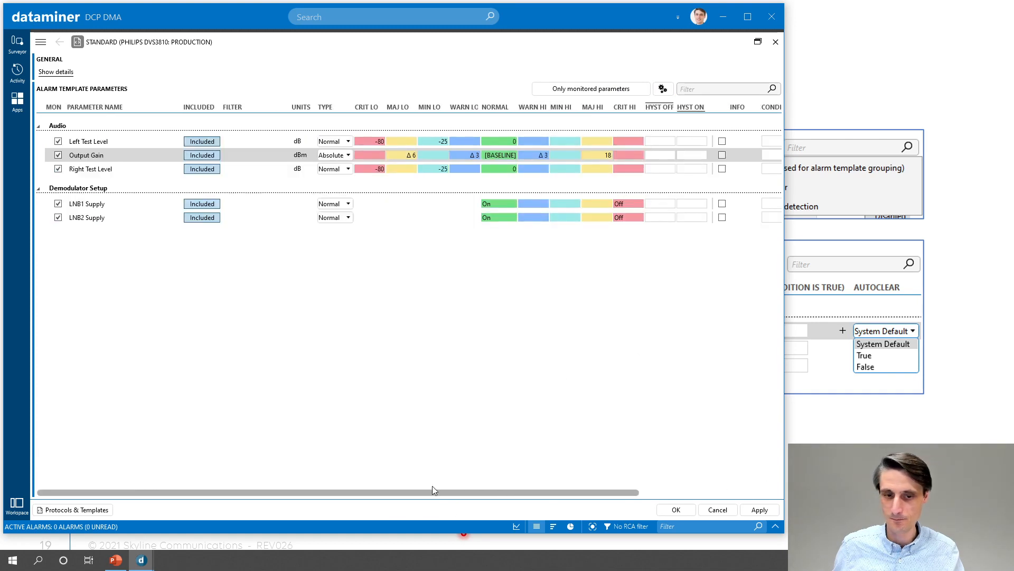
Turn the Standard template's option to allow override of parameter autoclear off and back on, and check the Autoclear column.
click(664, 90)
click(651, 117)
click(663, 90)
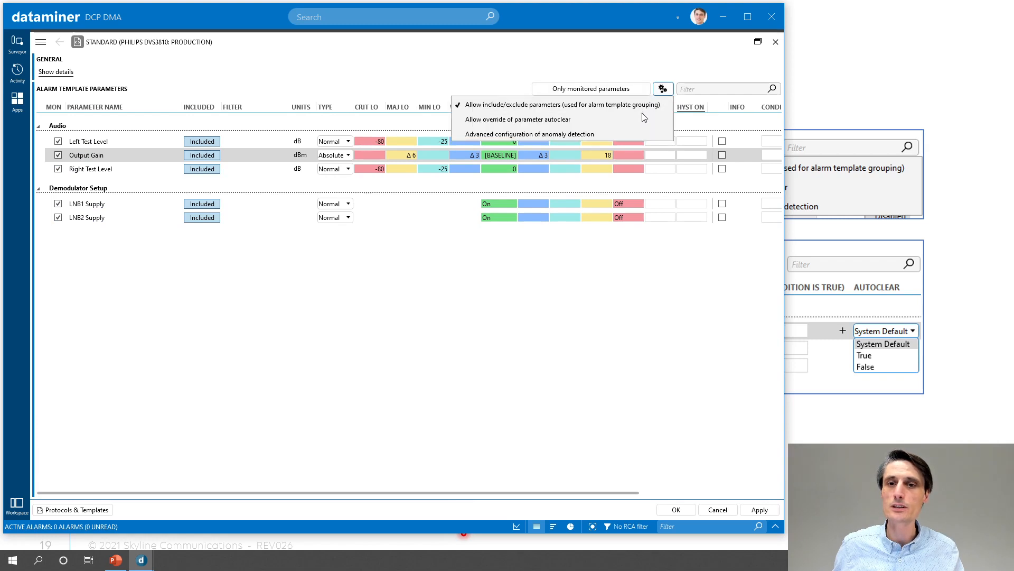
click(642, 117)
drag(578, 492, 763, 483)
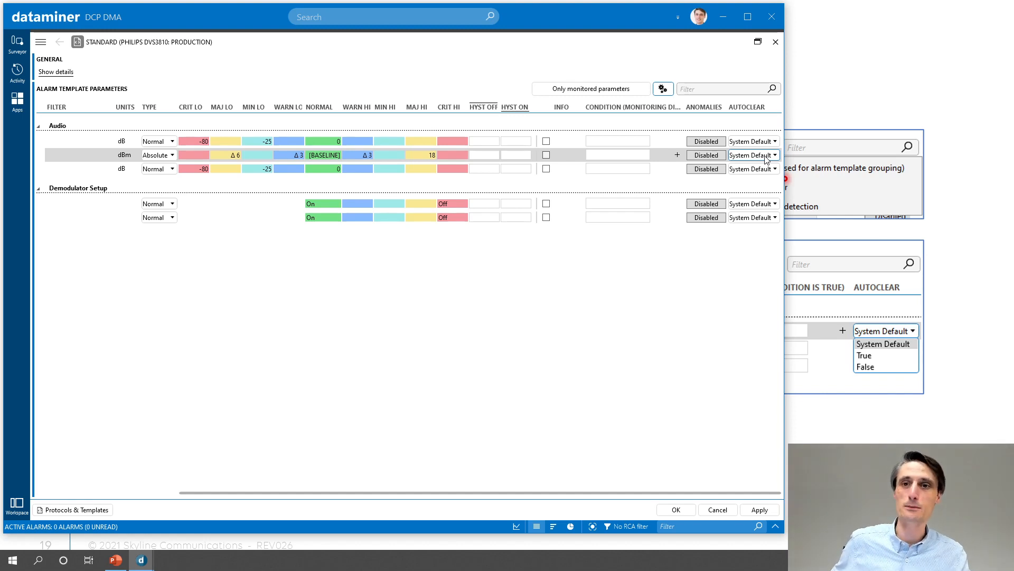
click(662, 90)
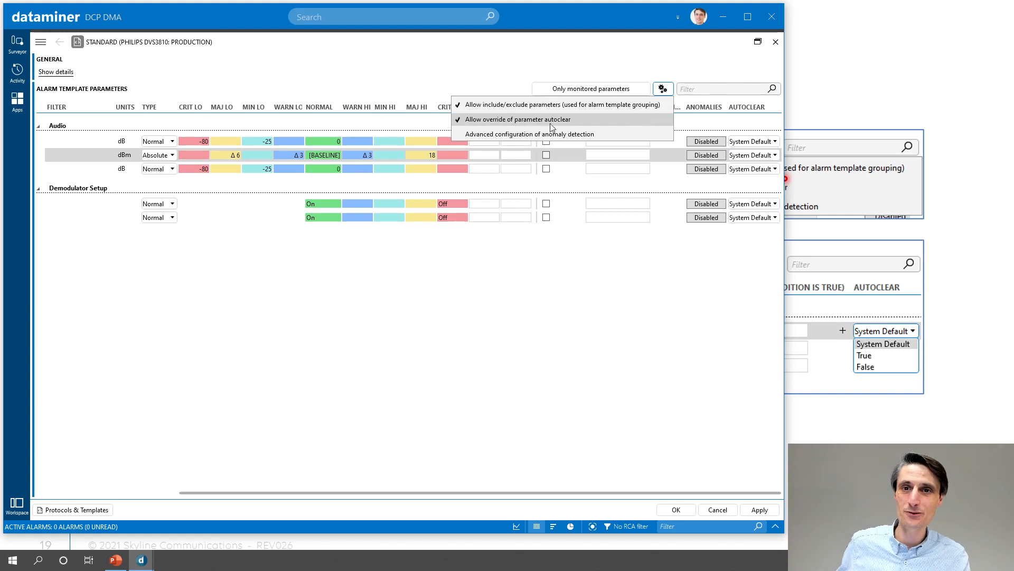
click(684, 69)
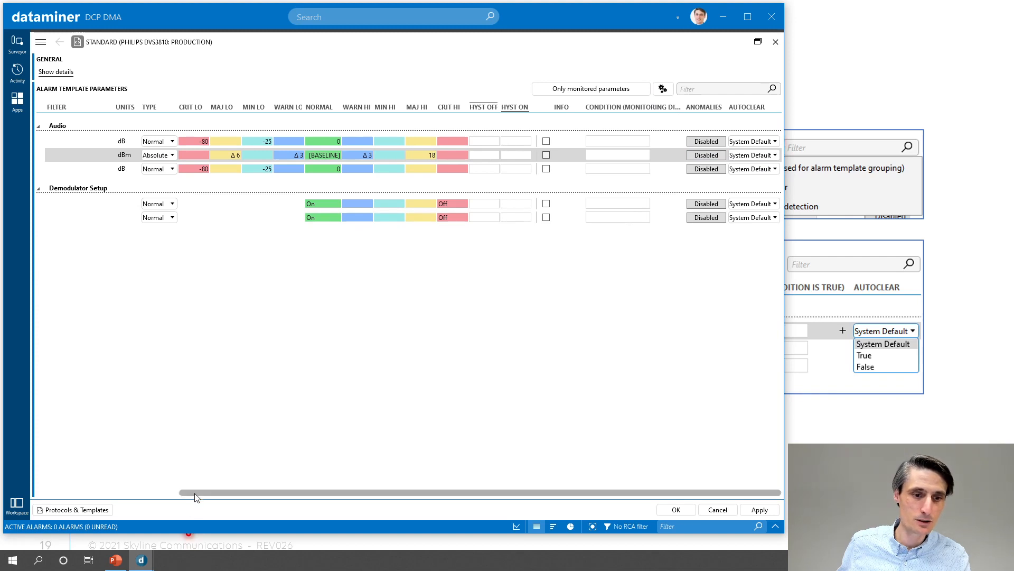
Change Output Gain's alarm type to Normal, with a normal value of 6 and a critical high threshold of 12.
drag(194, 492, 56, 491)
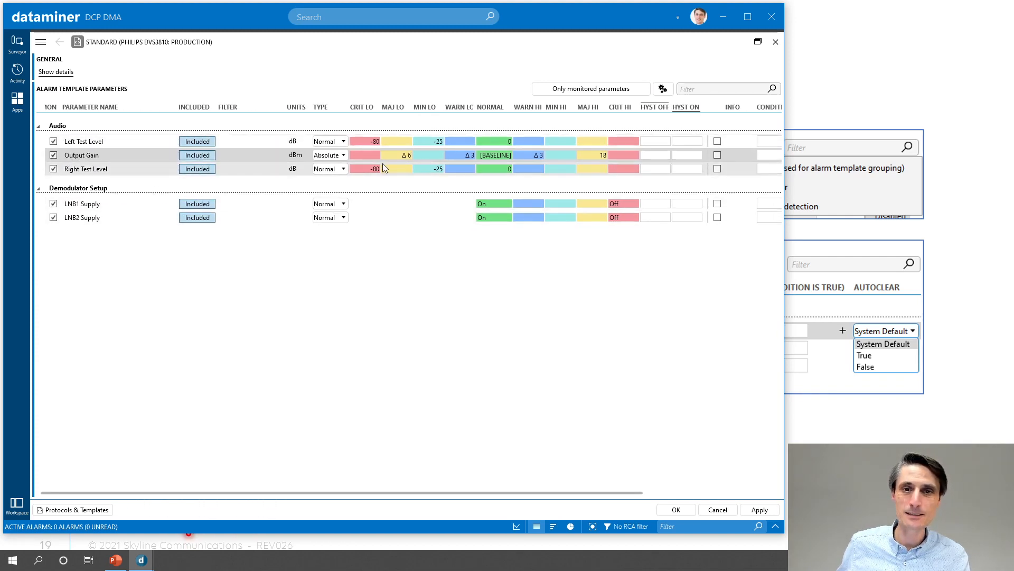
click(336, 156)
click(327, 166)
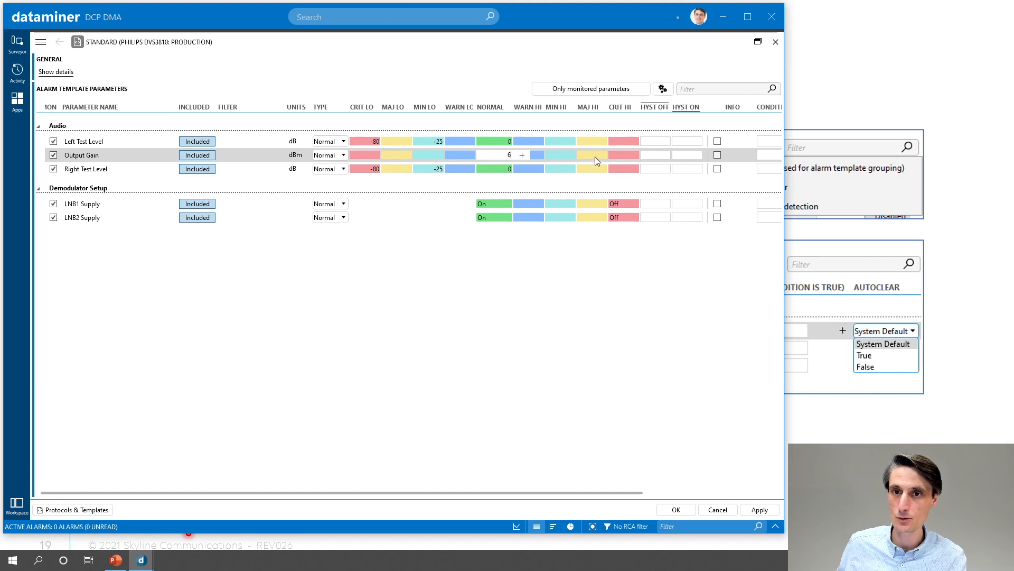
click(617, 155)
text(12)
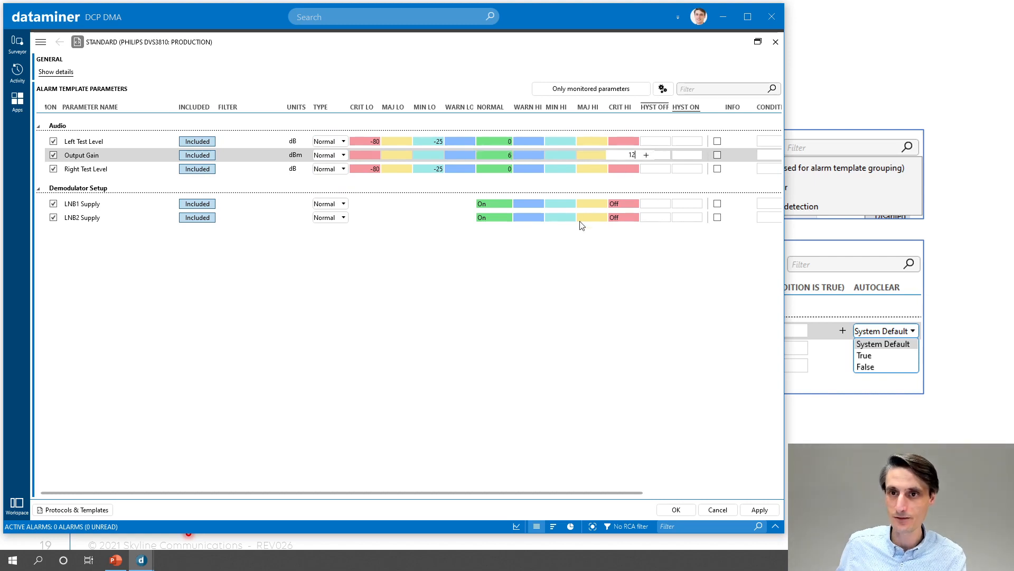
key(Return)
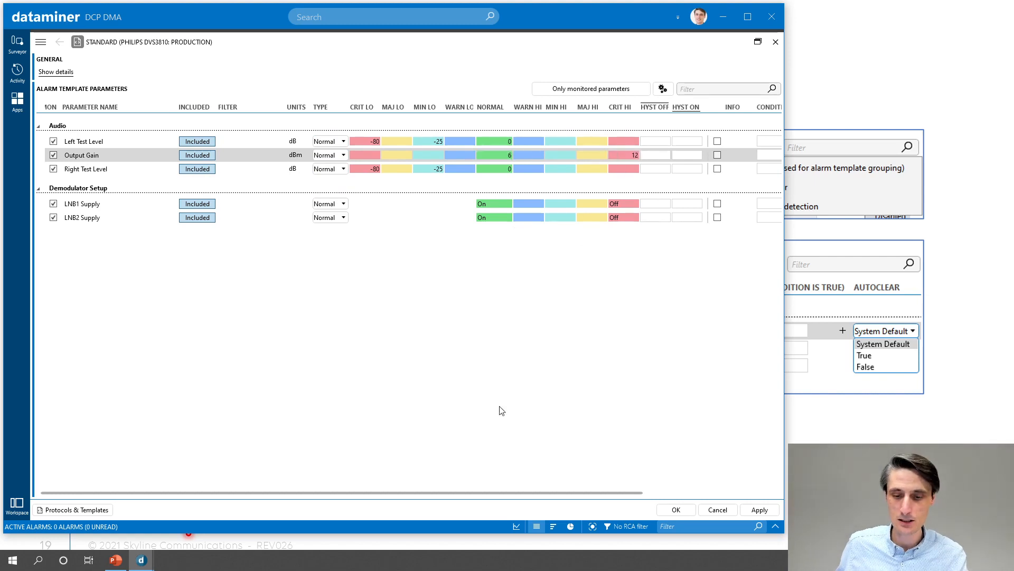
Set Output Gain's autoclear to False and apply the changes to the Standard template.
drag(455, 493, 627, 474)
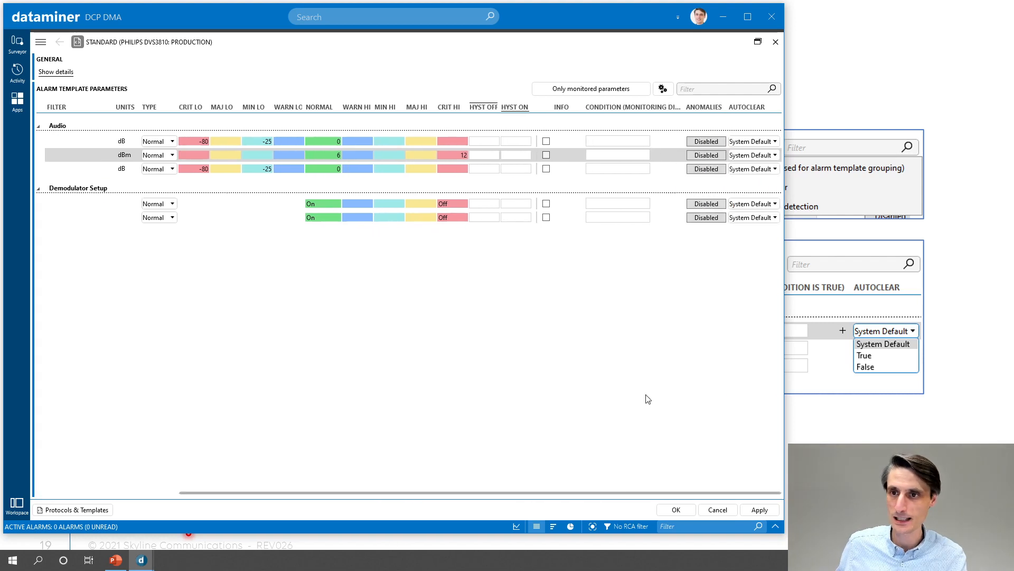
click(753, 155)
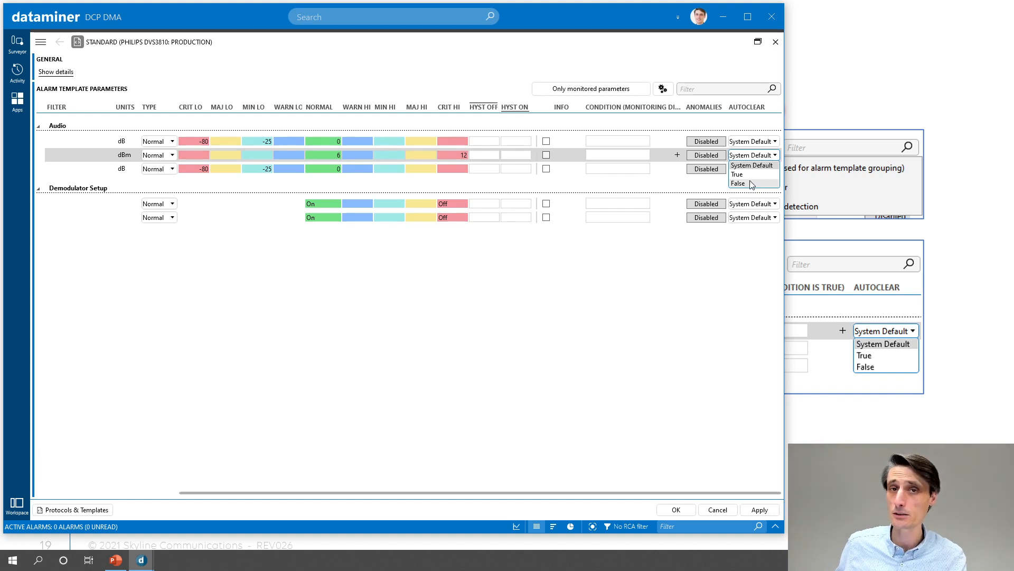
click(739, 184)
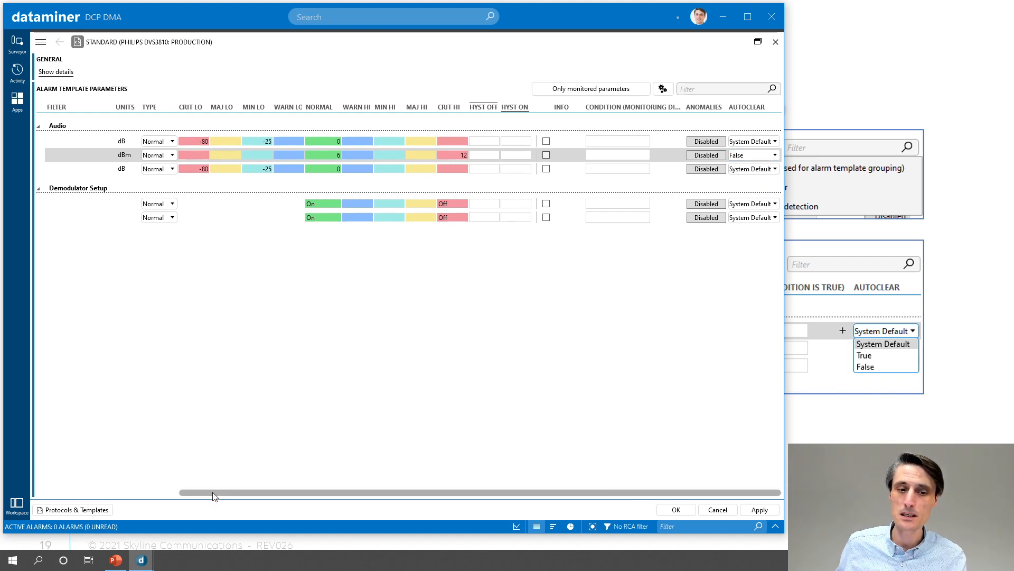
drag(215, 493, 46, 491)
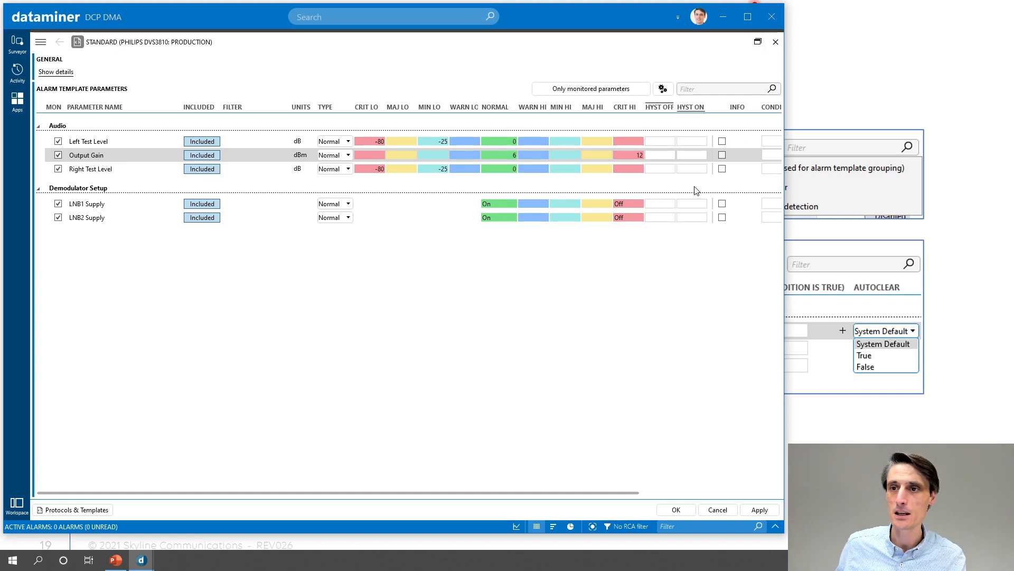
drag(566, 493, 715, 482)
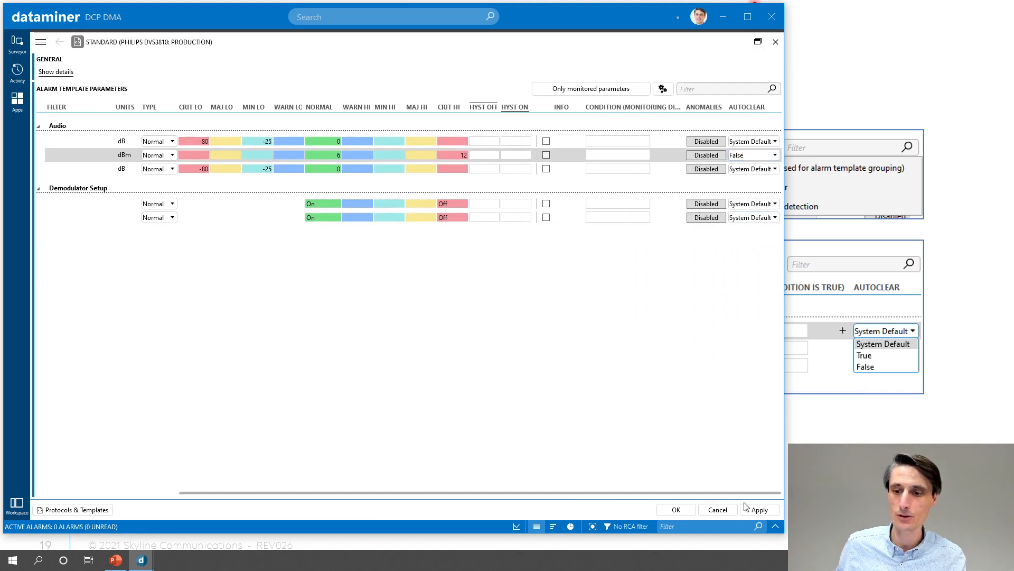
click(759, 510)
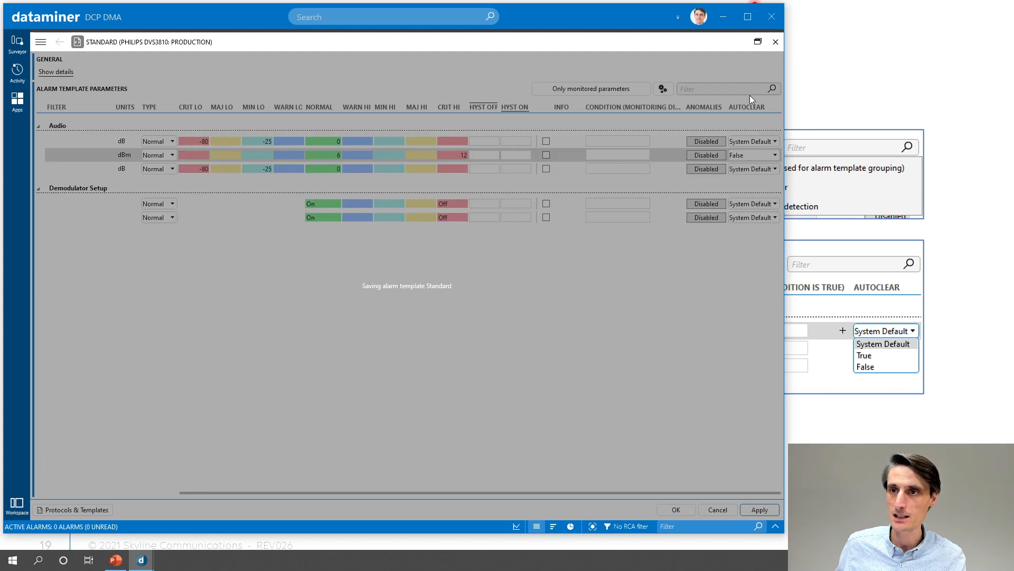
With the side-by-side cards and Alarm Console showing, set Output Gain to 6 dBm on IRD 02 and 9 dBm on IRD 01.
click(758, 42)
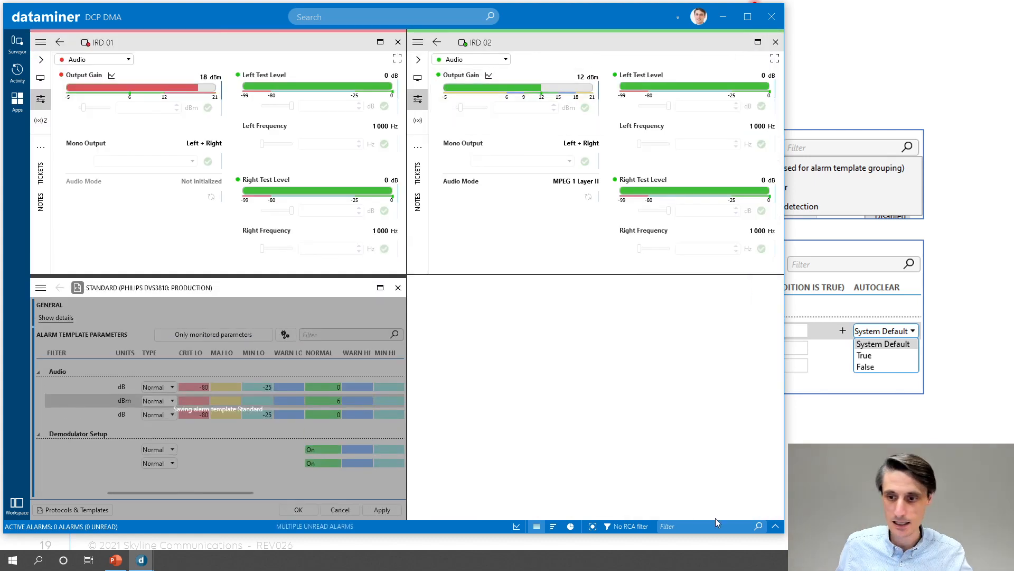
click(775, 526)
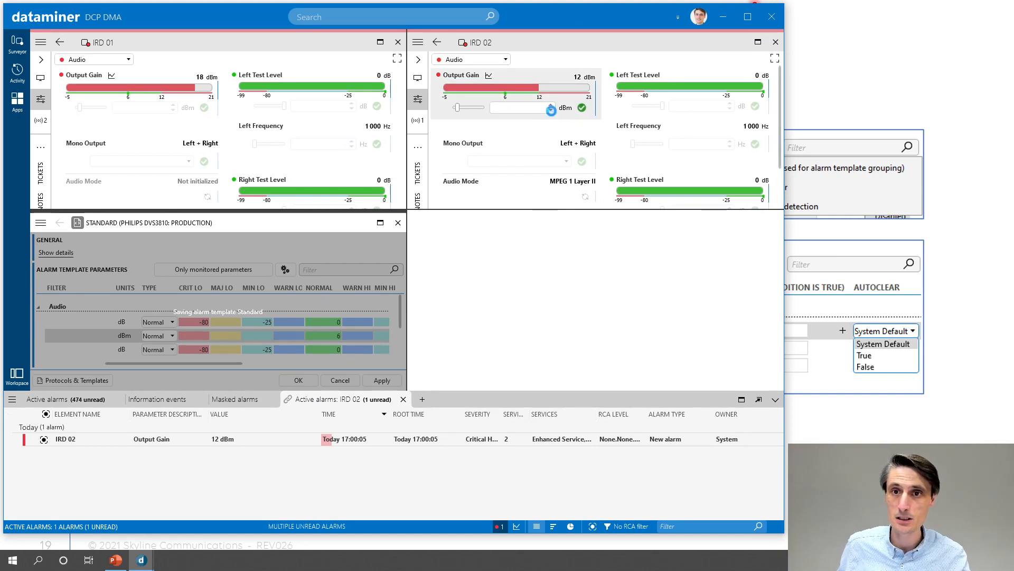
click(551, 106)
click(582, 109)
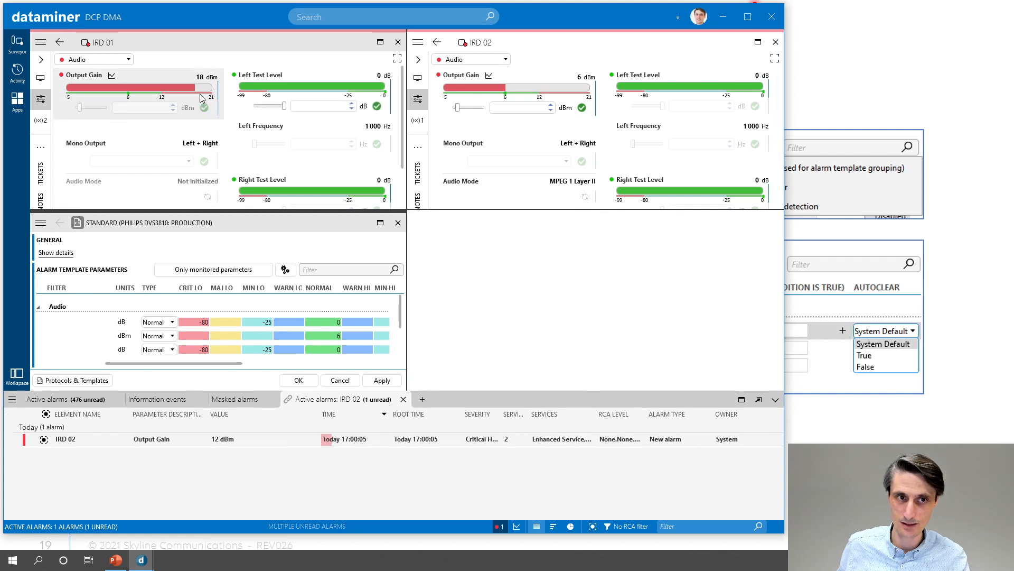
click(174, 111)
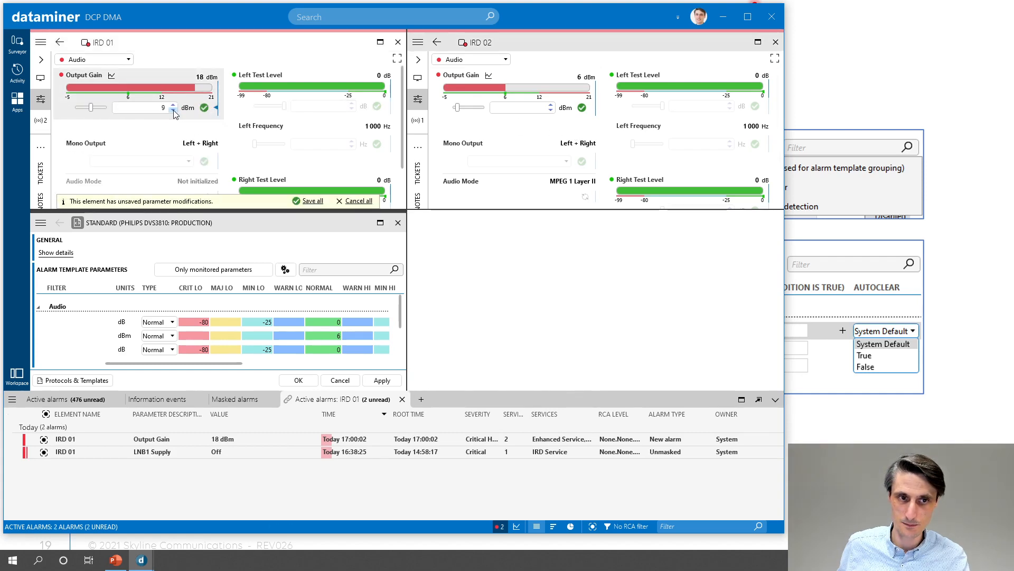
click(204, 107)
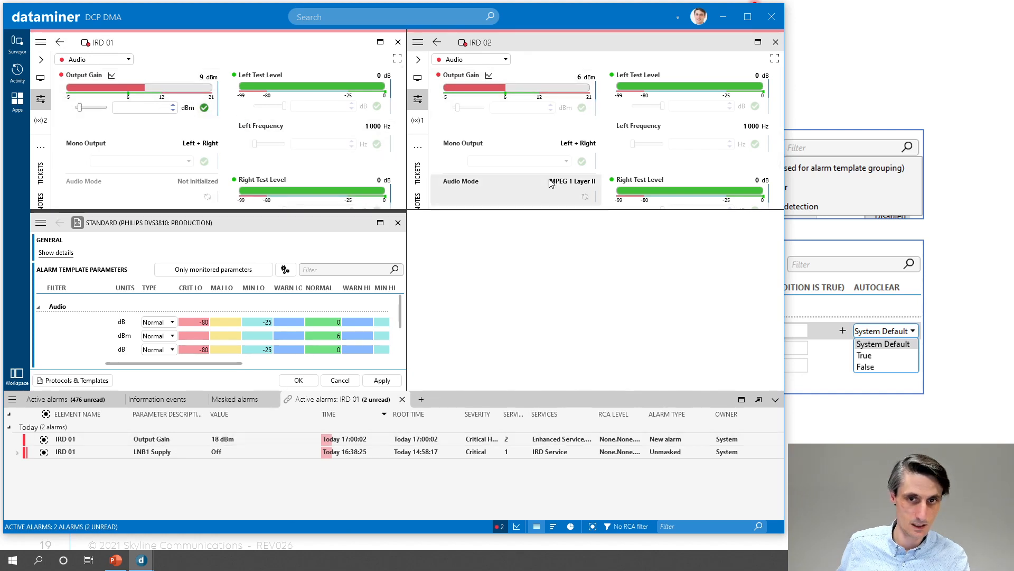
Check which alarm template is assigned in IRD 02's element settings, and leave them without saving.
click(554, 46)
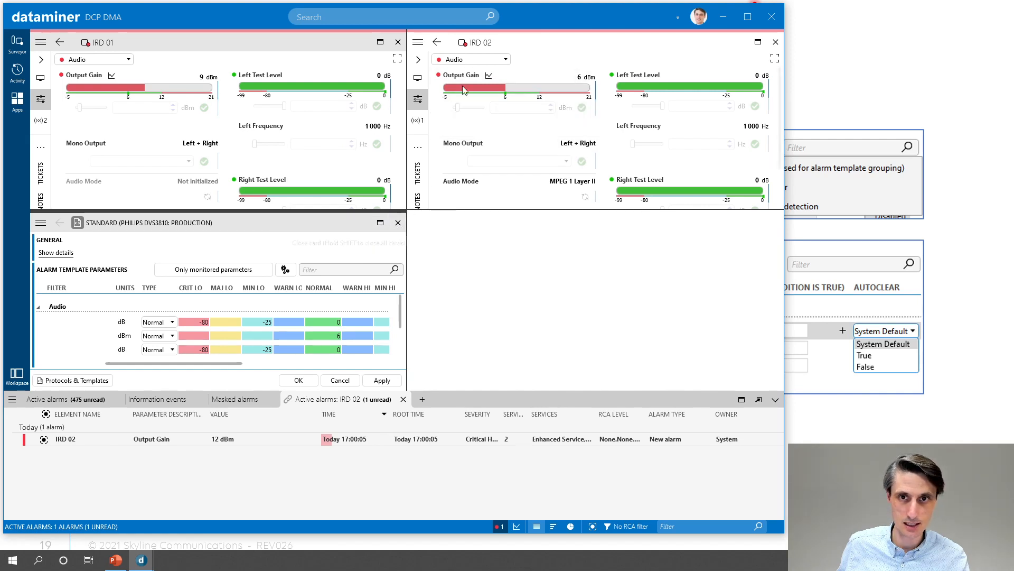
click(418, 41)
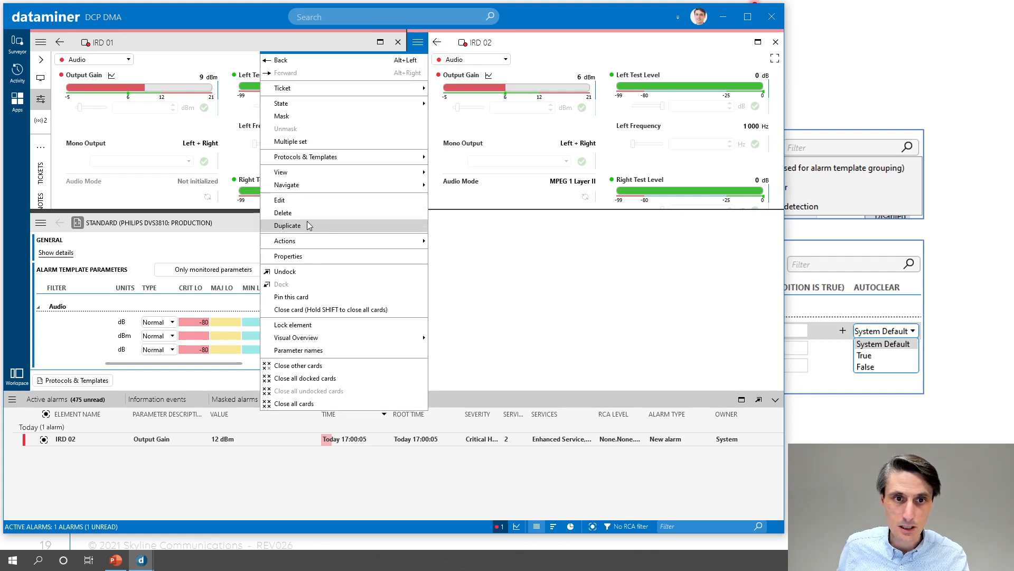
click(287, 199)
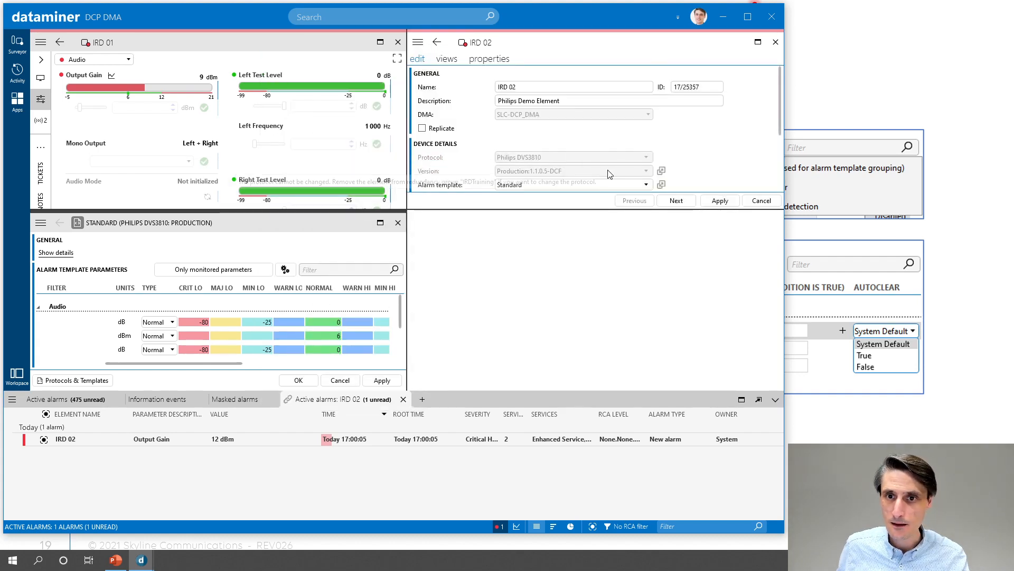
scroll(610, 174, down, 1)
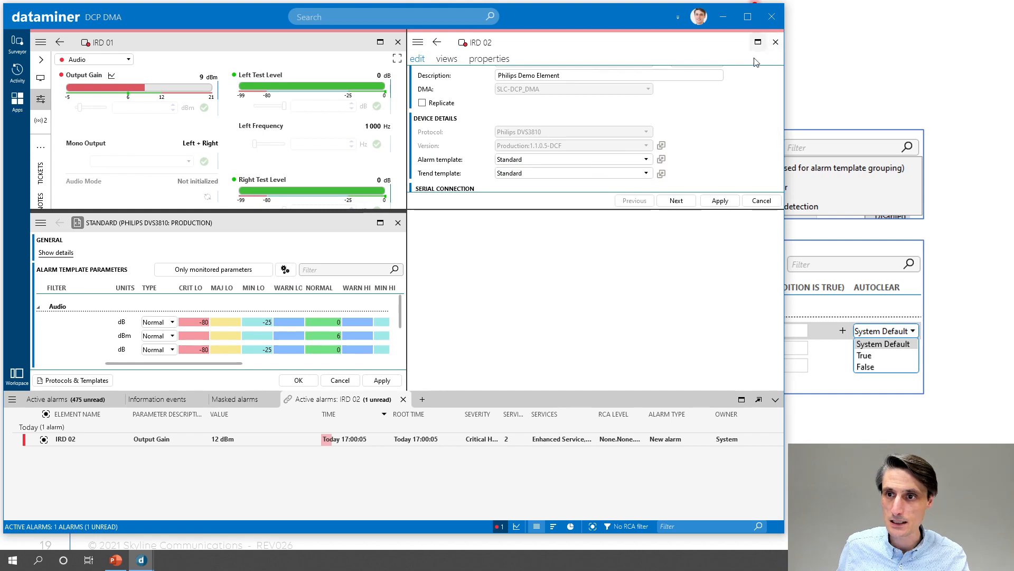
click(761, 200)
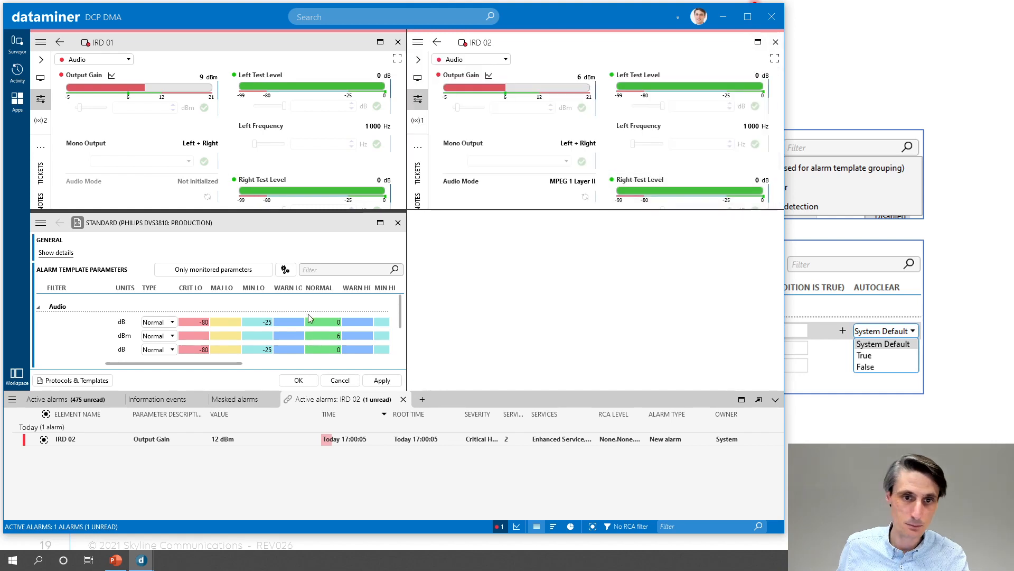
Review the thresholds and autoclear settings in the maximized Standard template, apply it again, and return to the side-by-side cards.
click(381, 223)
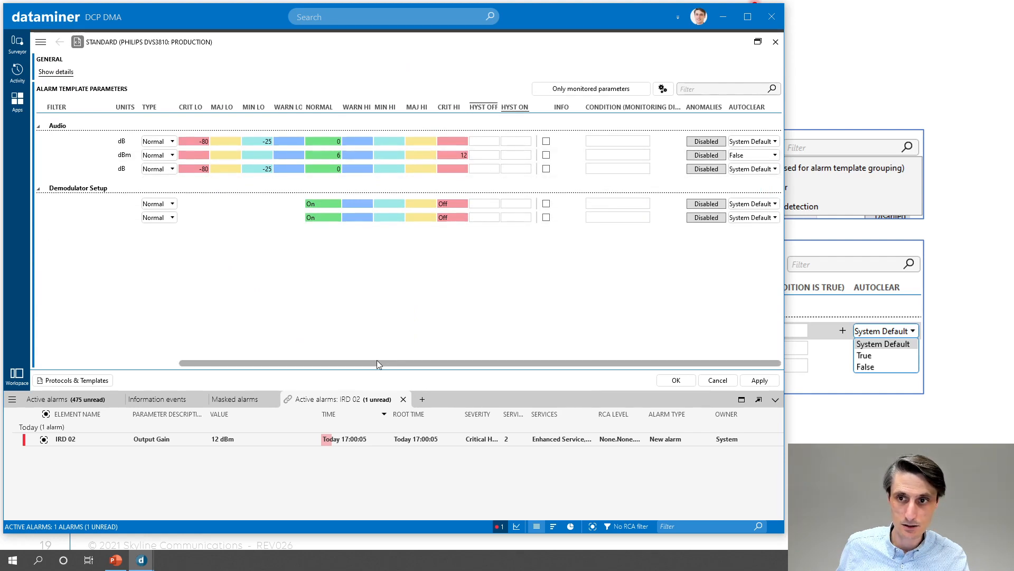
drag(378, 365, 220, 365)
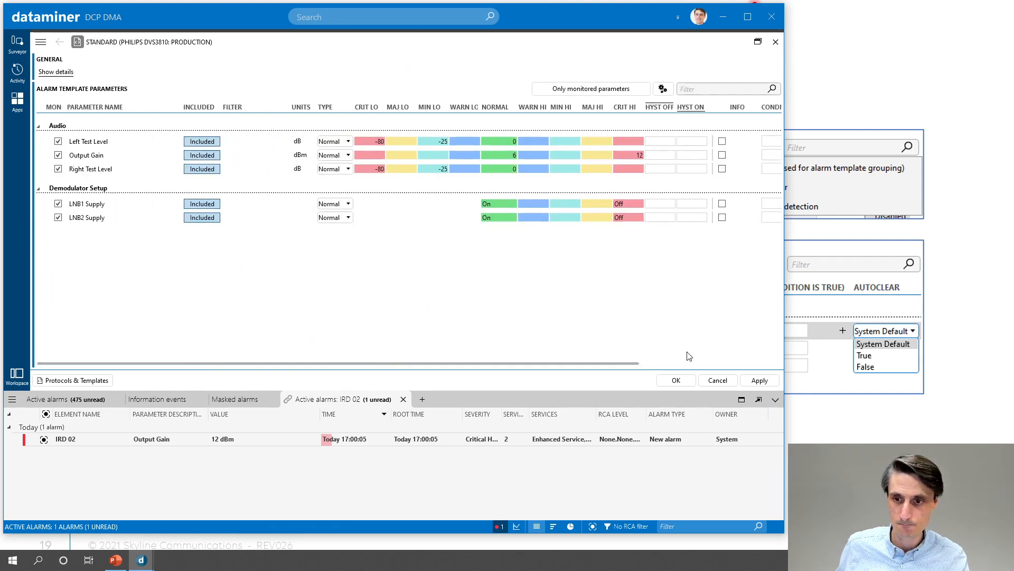
click(759, 381)
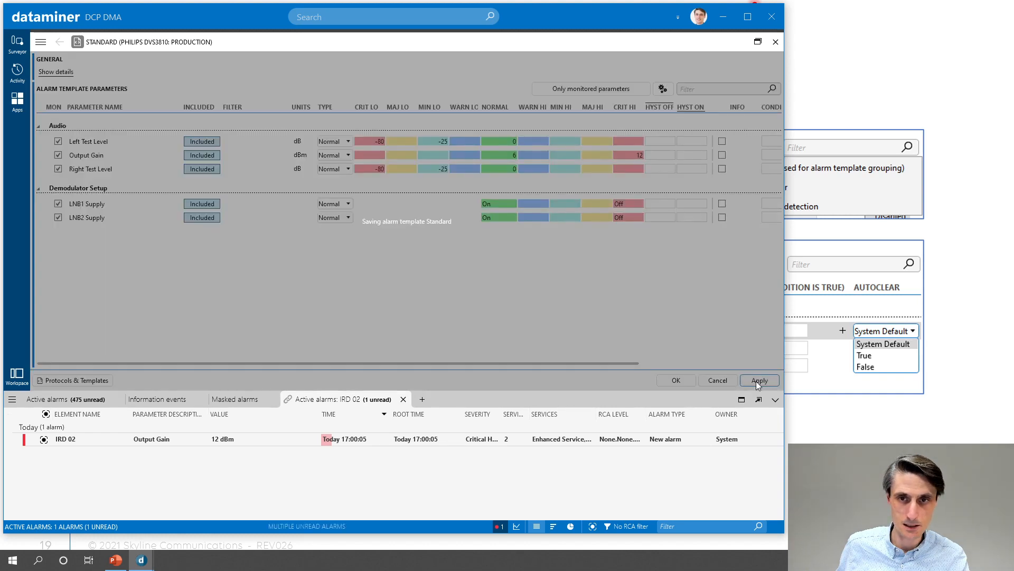
click(758, 42)
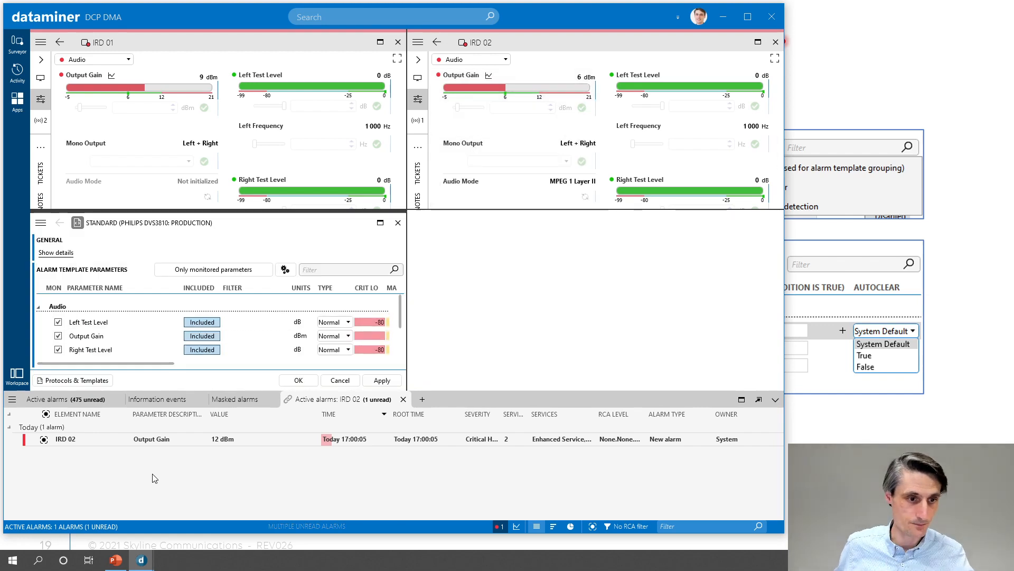
Show all active alarms and locate the Output Gain alarms of IRD 01 and IRD 02.
click(66, 399)
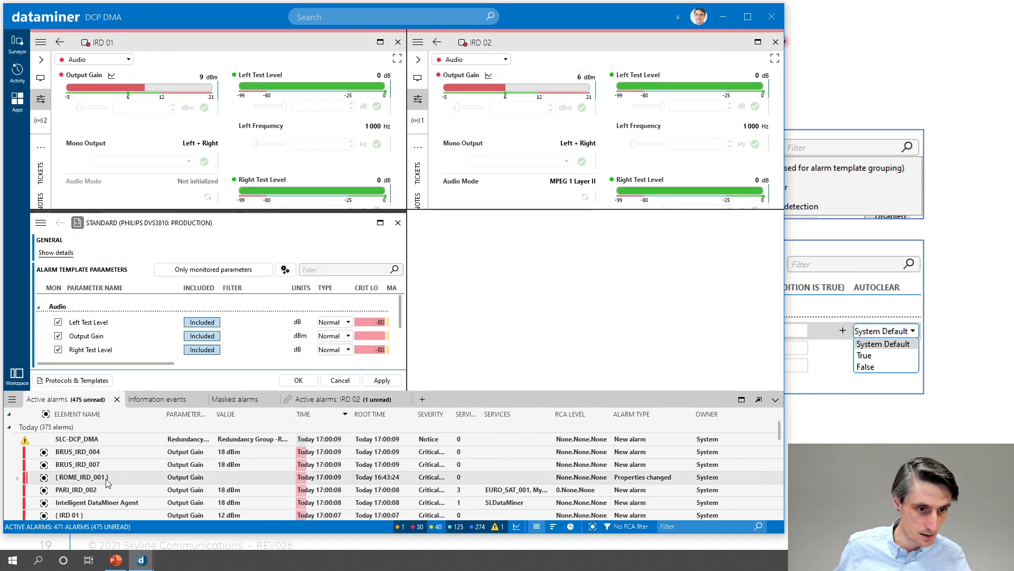
scroll(99, 503, down, 2)
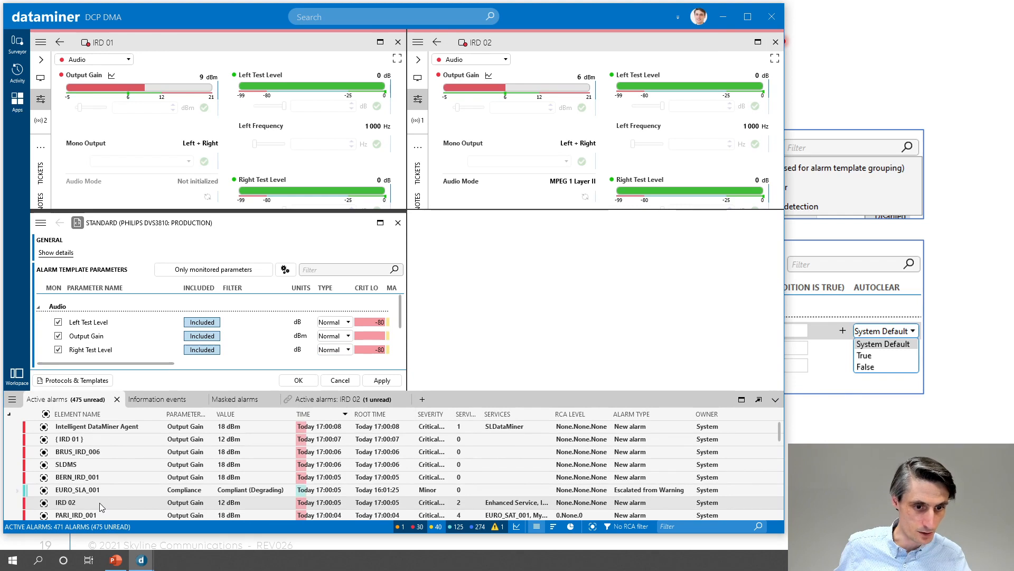
click(89, 441)
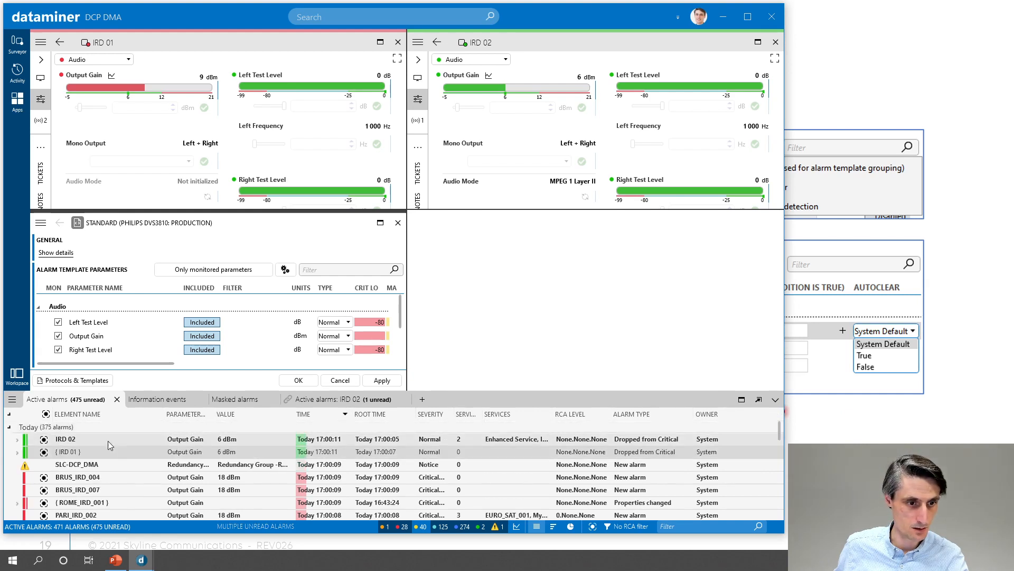
With IRD 02's active alarms showing, set its Left Test Level to -39 dB and return it to 0 dB.
click(328, 398)
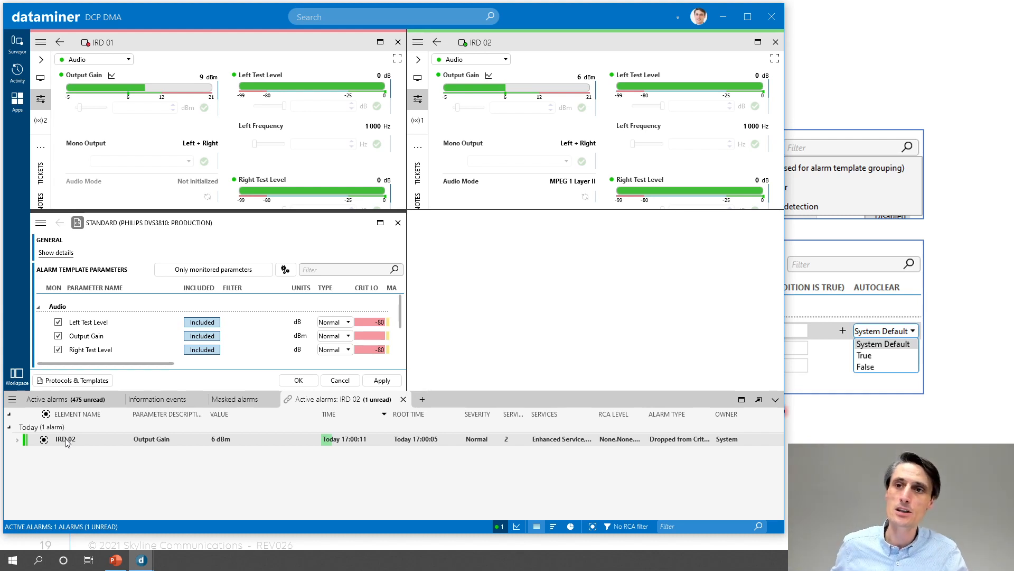
drag(664, 105, 651, 106)
click(755, 106)
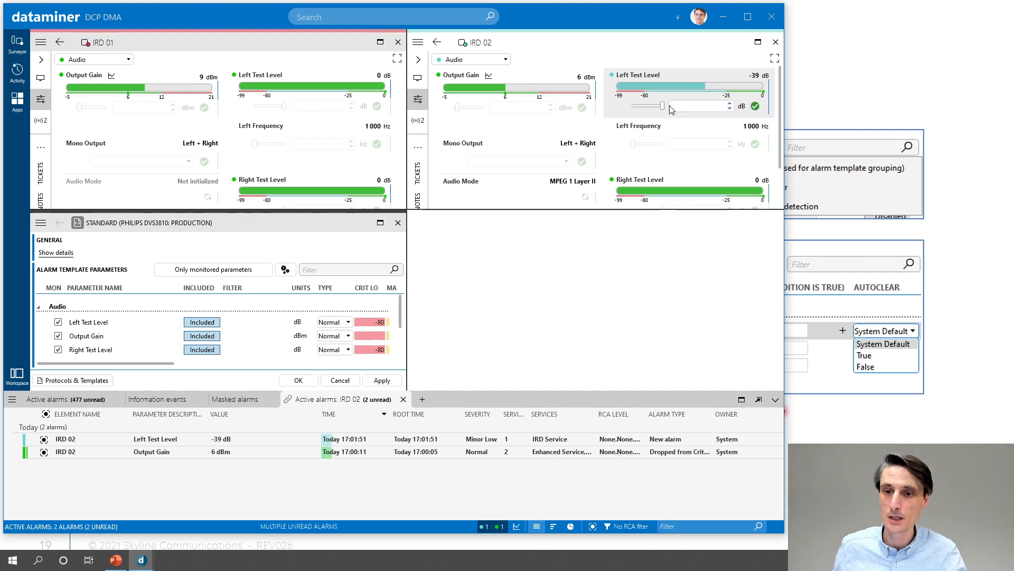
click(755, 107)
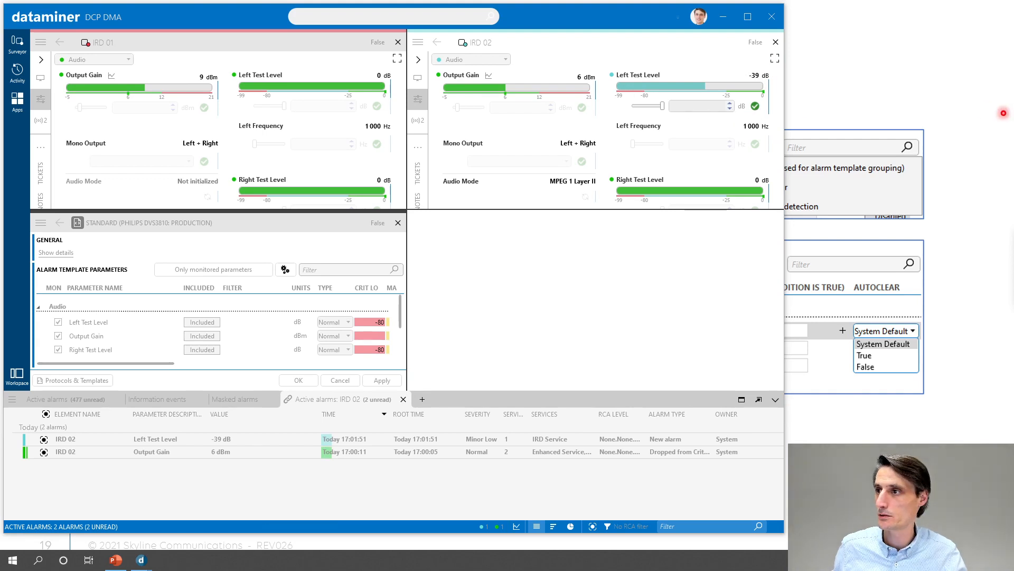
click(656, 108)
click(756, 106)
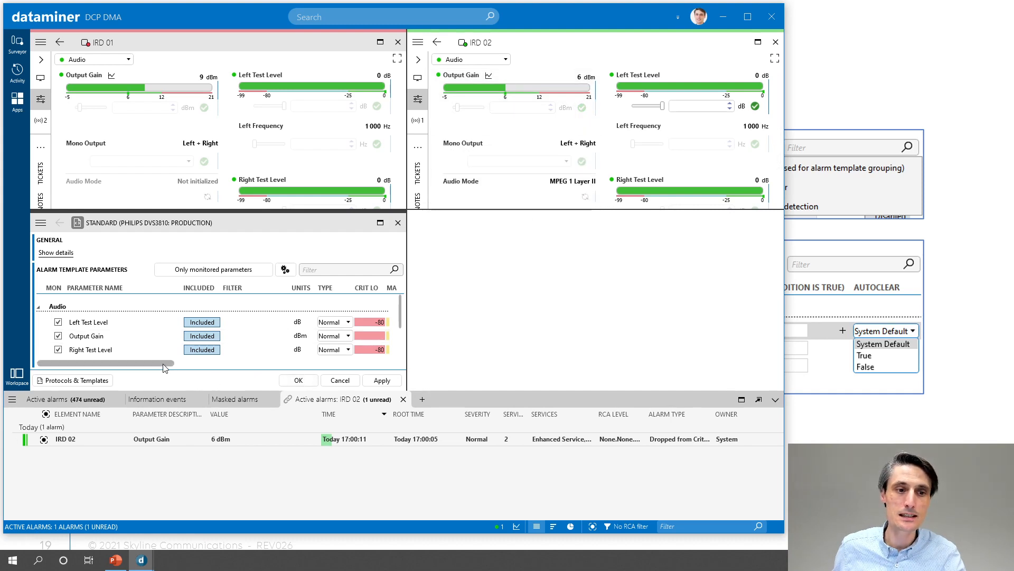
Check the Output Gain autoclear setting in the Standard template and manually clear IRD 02's Output Gain alarm.
drag(168, 364, 387, 364)
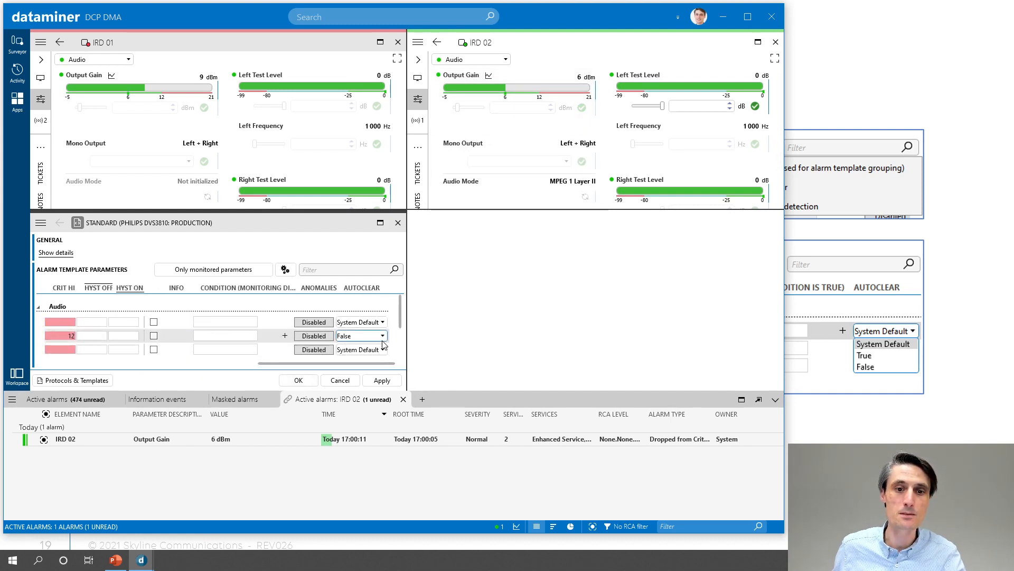
click(90, 441)
right_click(91, 440)
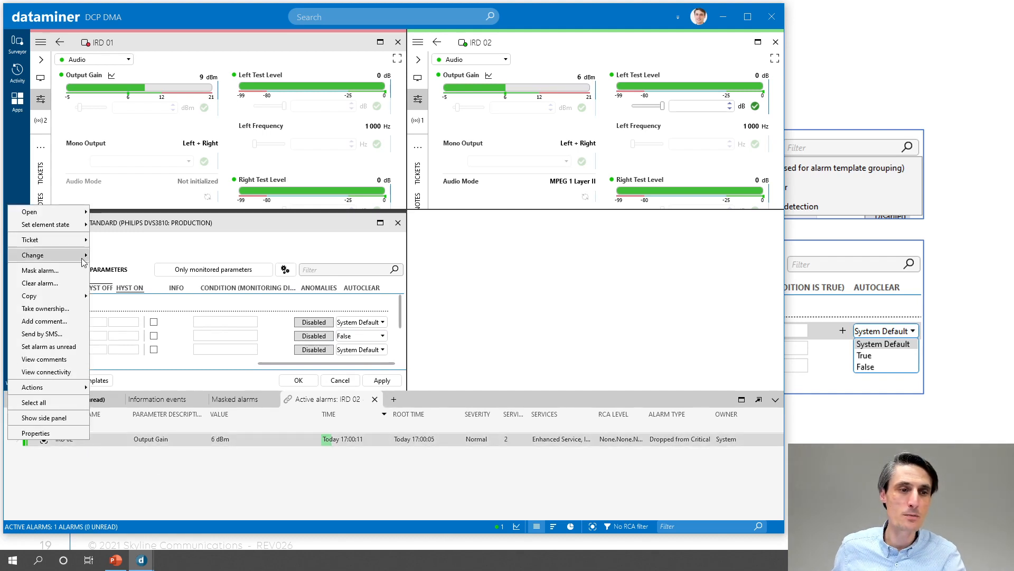
mouse_move(78, 258)
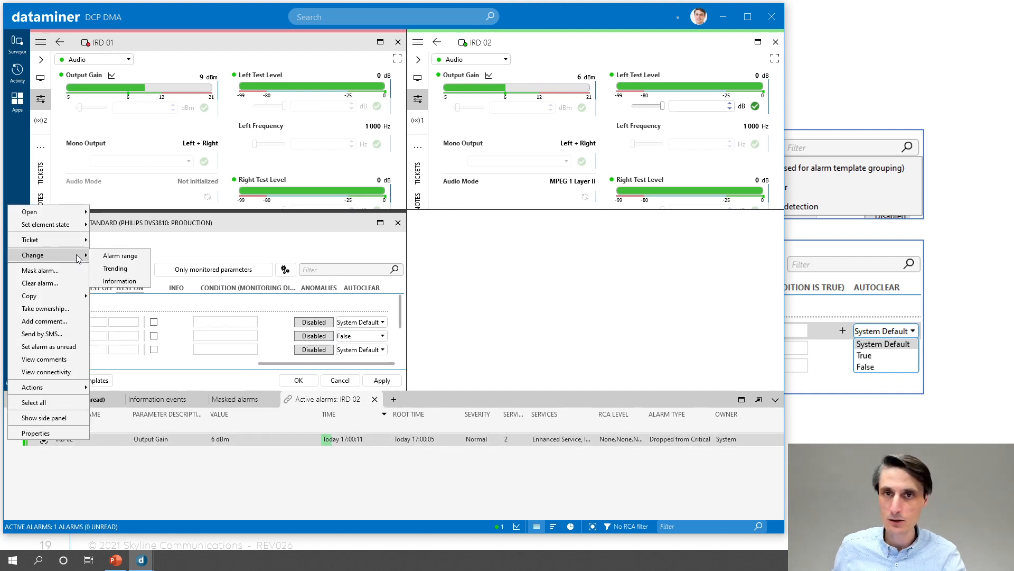
click(64, 286)
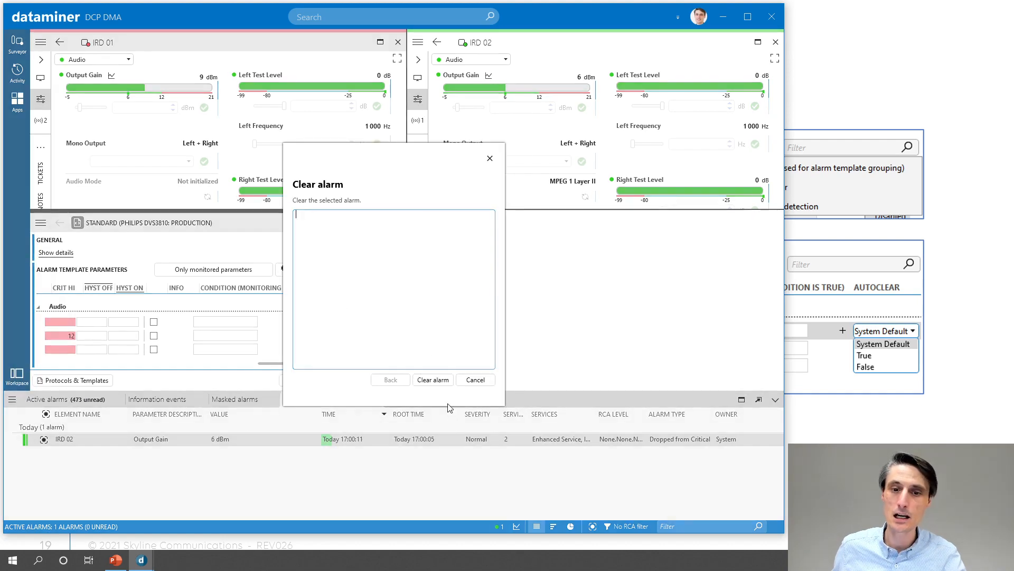
click(434, 382)
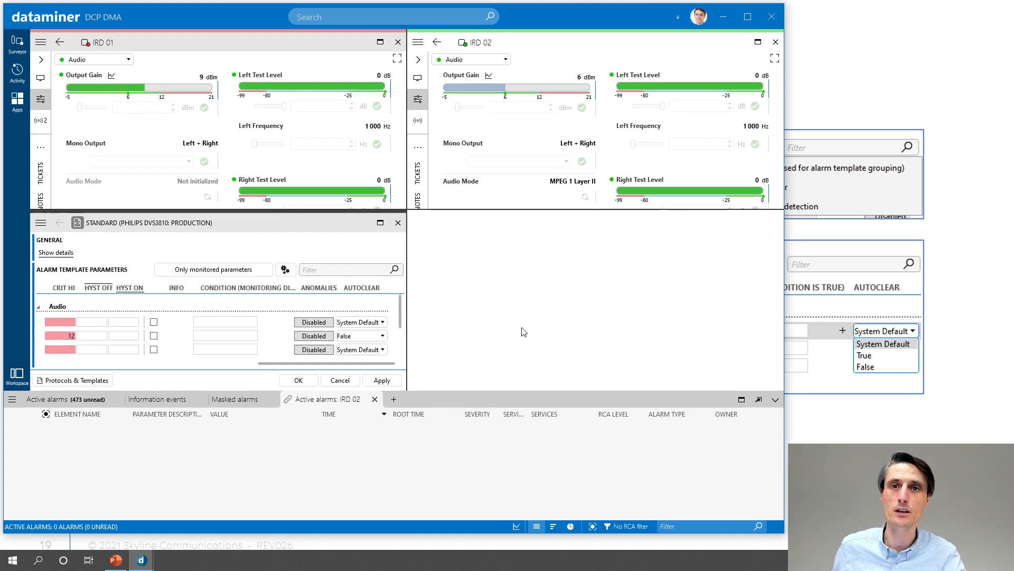
Maximize the Standard template and switch Output Gain's anomaly detection on and back off.
click(834, 114)
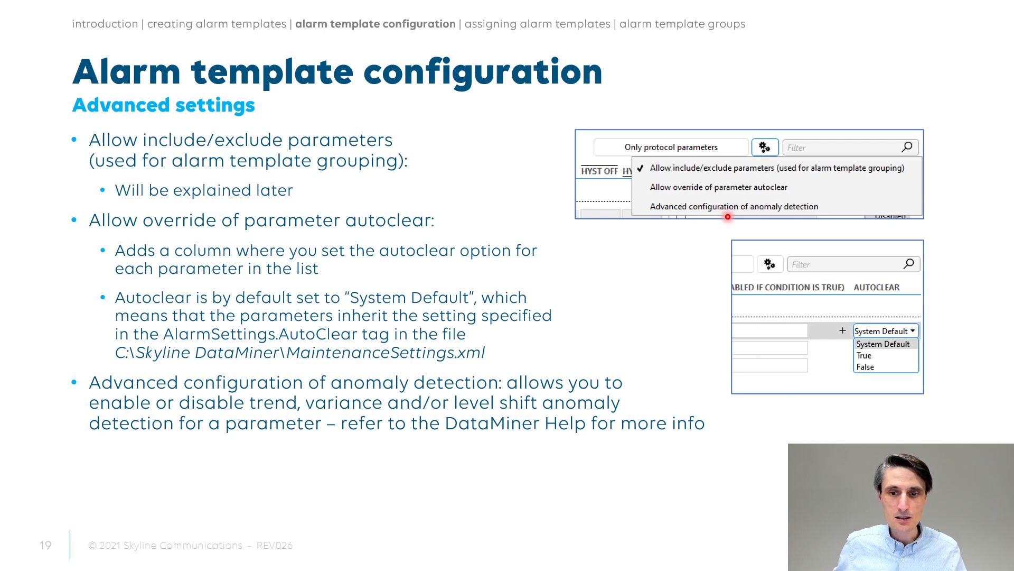
key(alt+Tab)
click(380, 222)
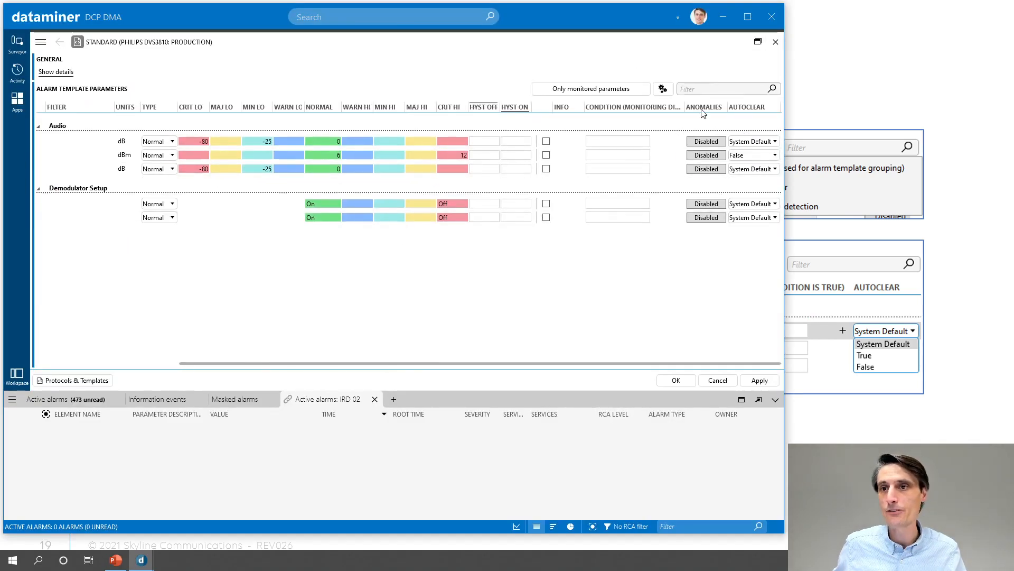
click(706, 155)
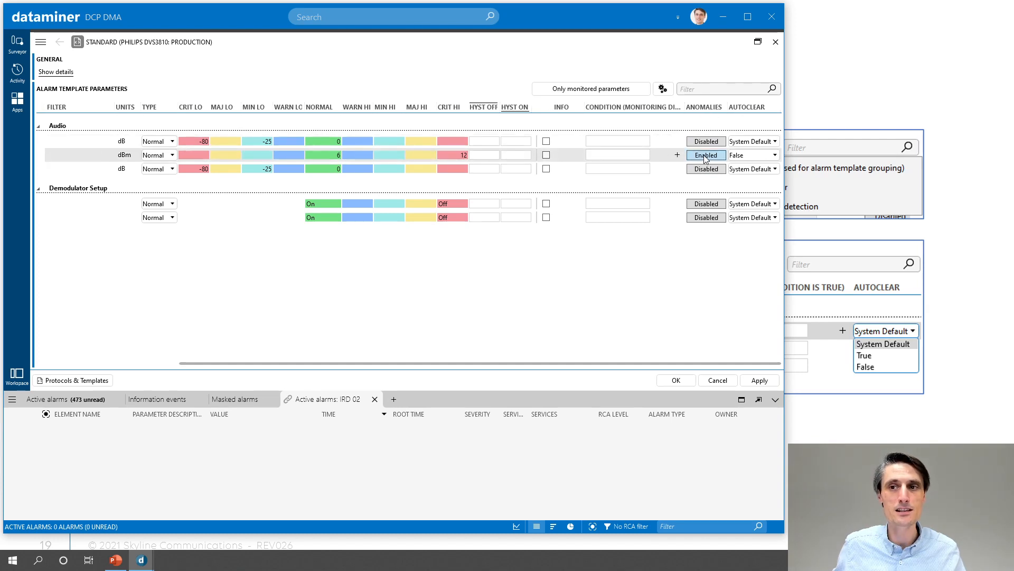
click(706, 156)
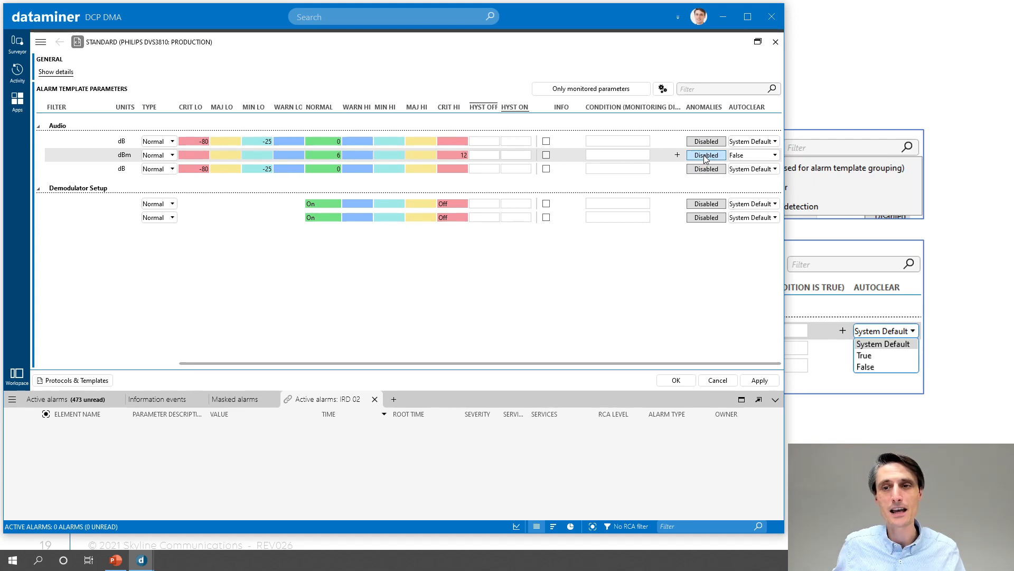
Enable advanced configuration of anomaly detection in the Standard template.
click(663, 90)
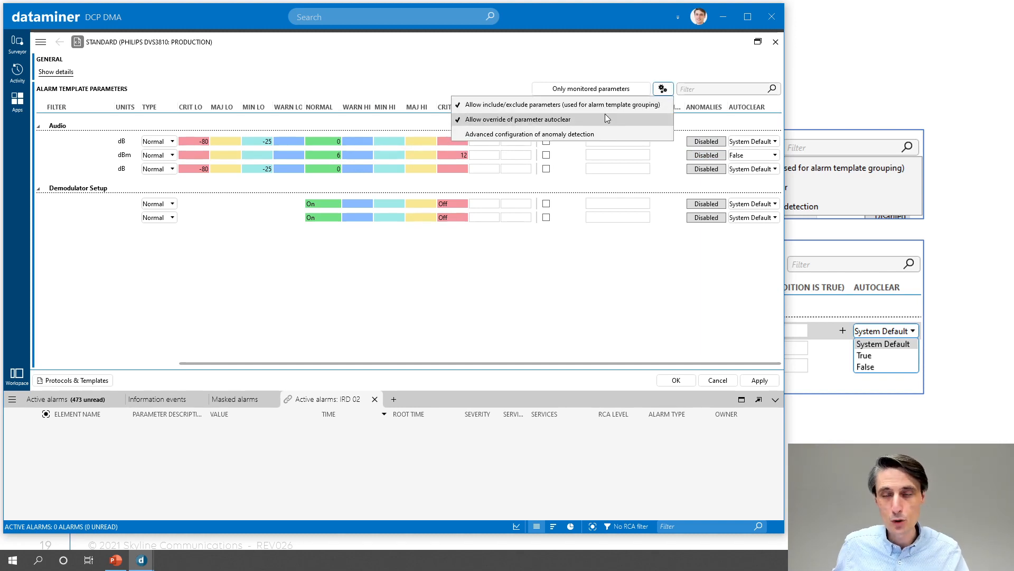
click(477, 137)
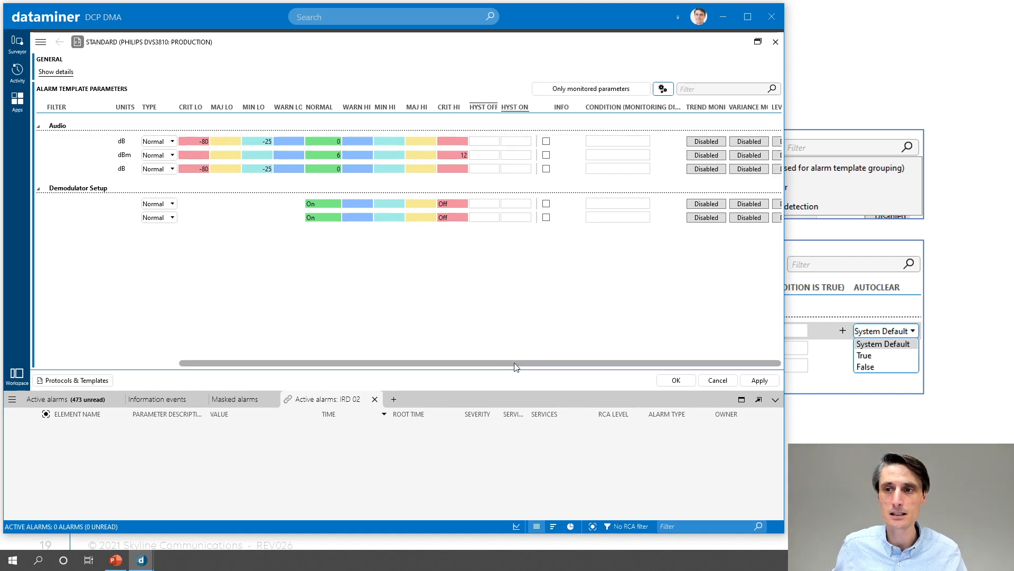
drag(457, 365, 141, 366)
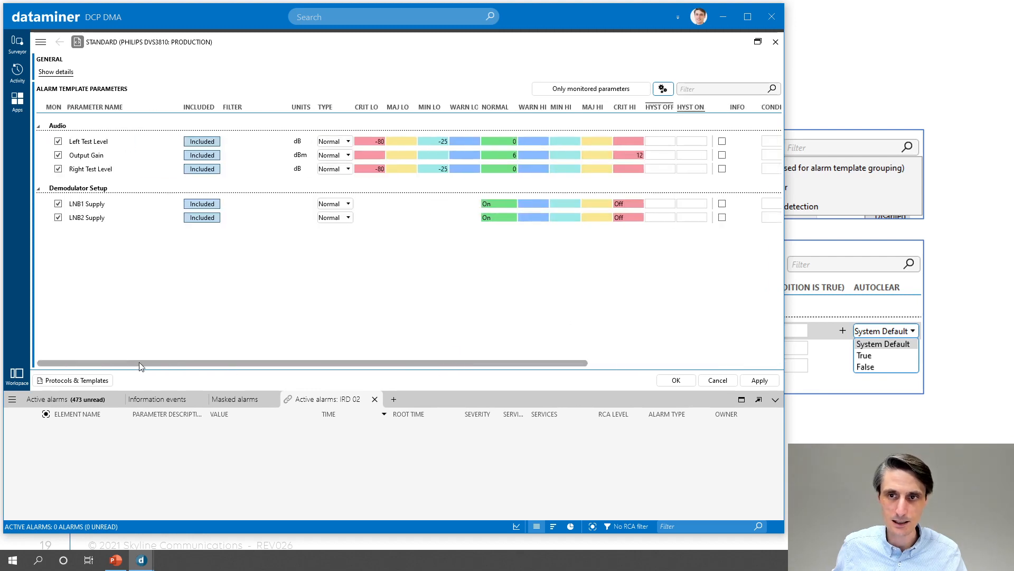
Toggle the parameter autoclear override and advanced anomaly detection options, and show the trend, variance and level shift monitoring columns.
click(663, 88)
click(628, 118)
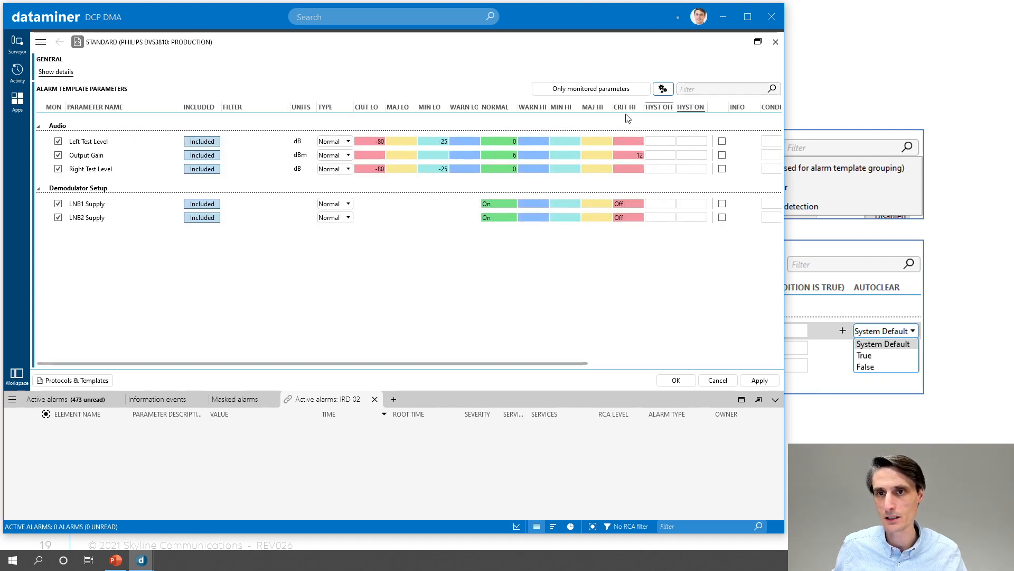
click(663, 89)
click(619, 135)
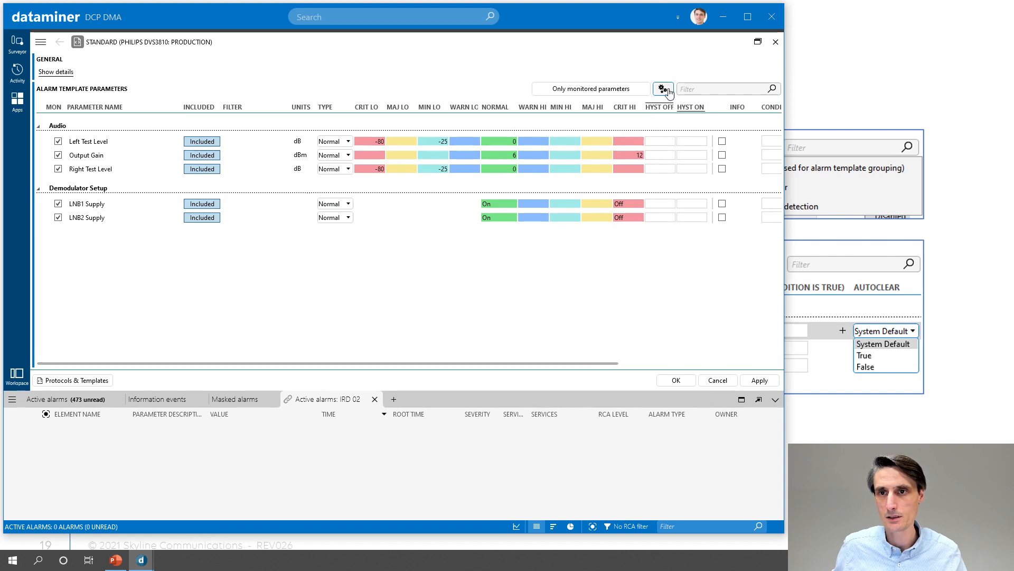
click(664, 89)
click(623, 119)
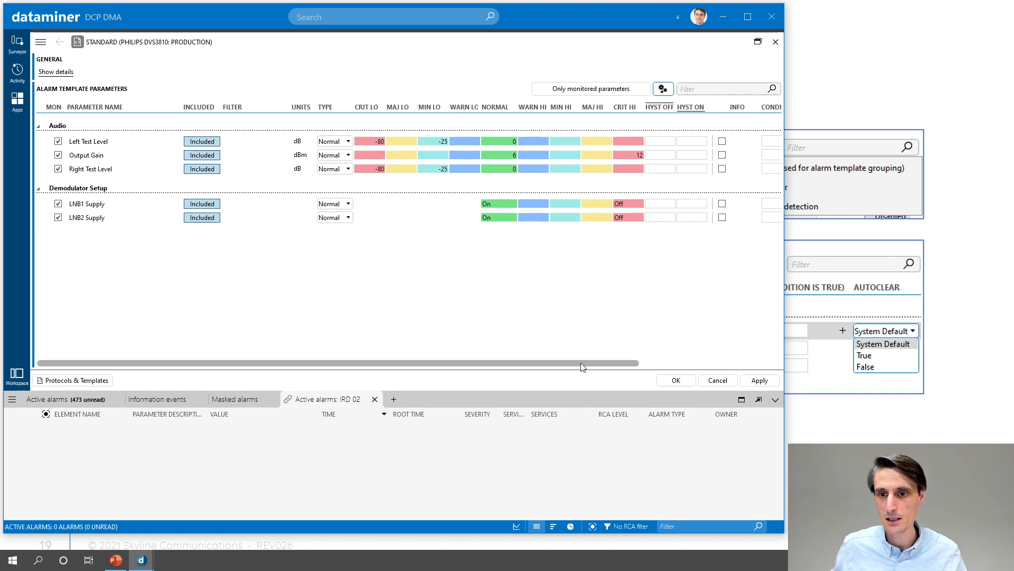
drag(582, 367, 745, 367)
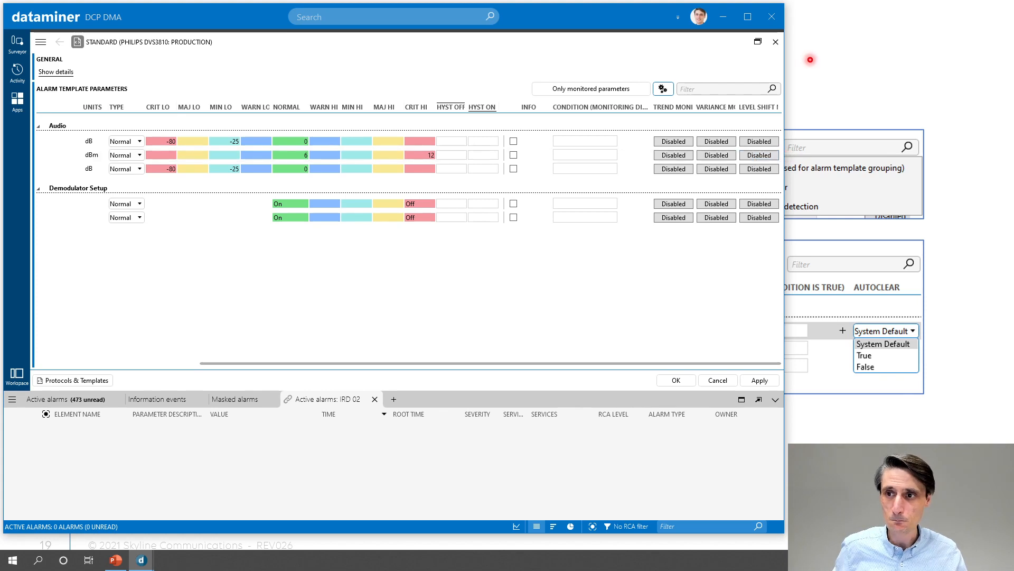
Switch to the presentation, advance to the Template scheduling slide, and return to DataMiner.
click(810, 60)
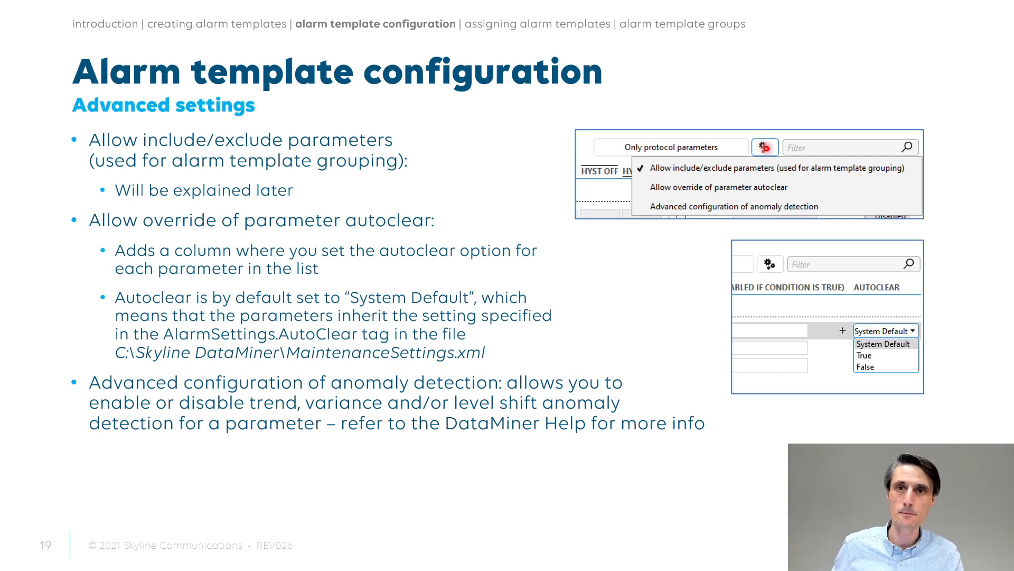
key(Right)
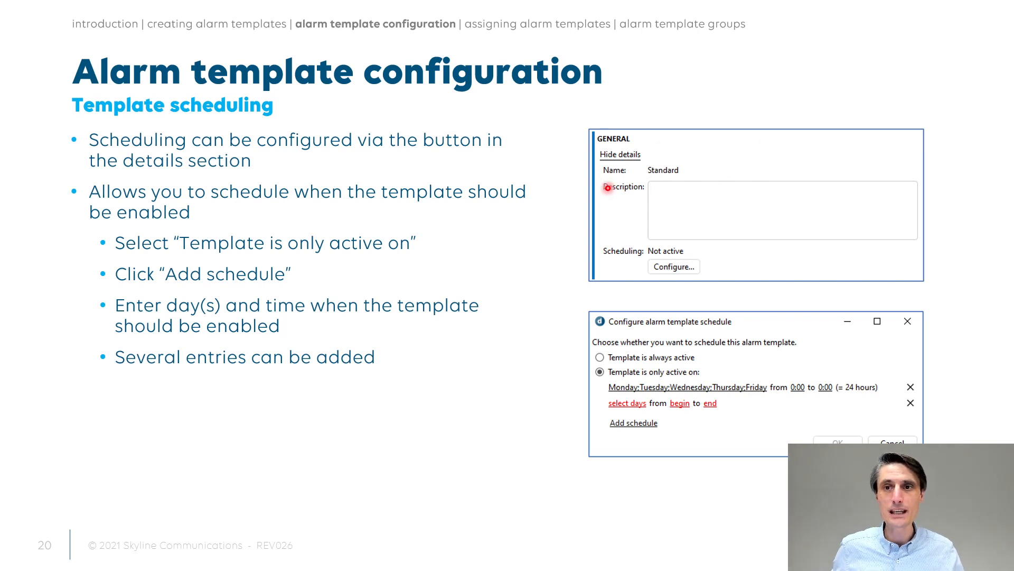
key(alt+Tab)
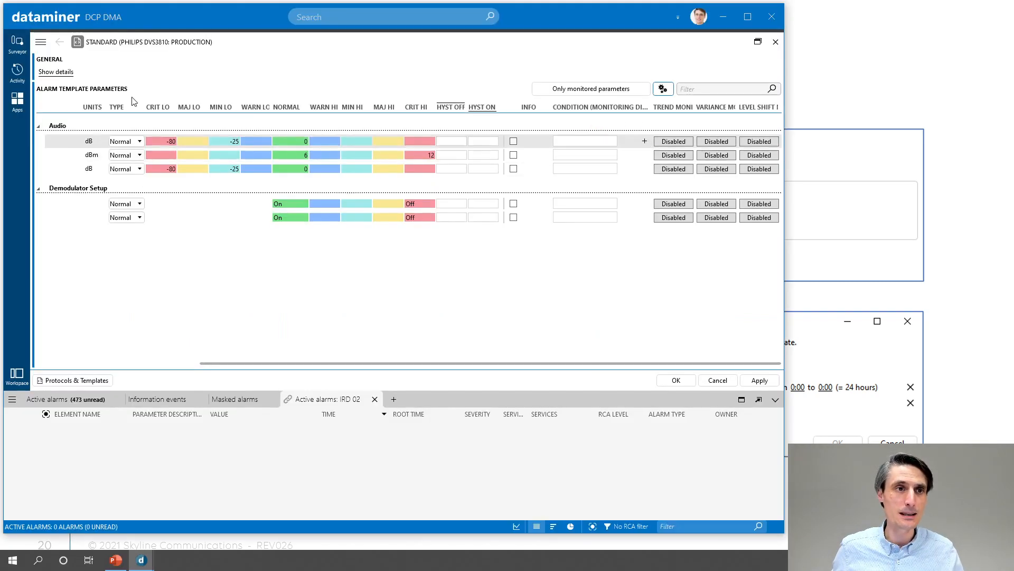
Show the Standard template's general details and review its assigned elements and scheduling.
click(64, 74)
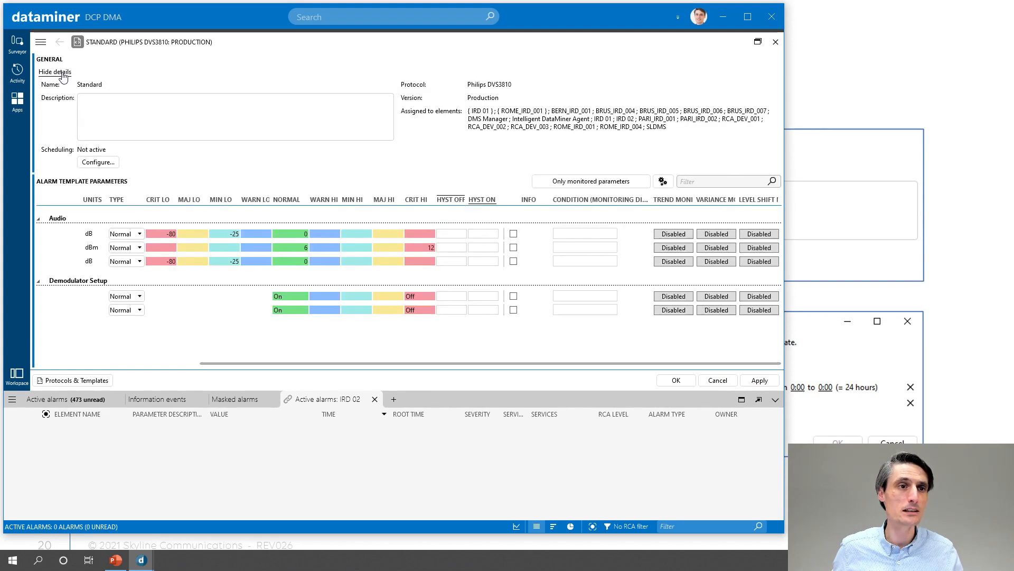
click(63, 74)
click(63, 75)
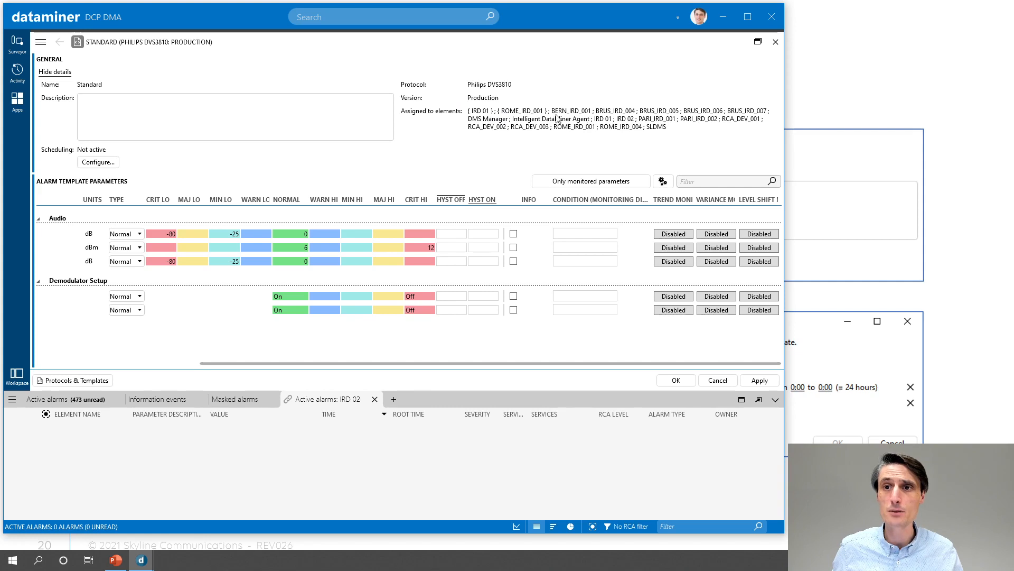
Configure the Standard template's schedule as only active on, adding an entry for Monday through Friday.
click(93, 164)
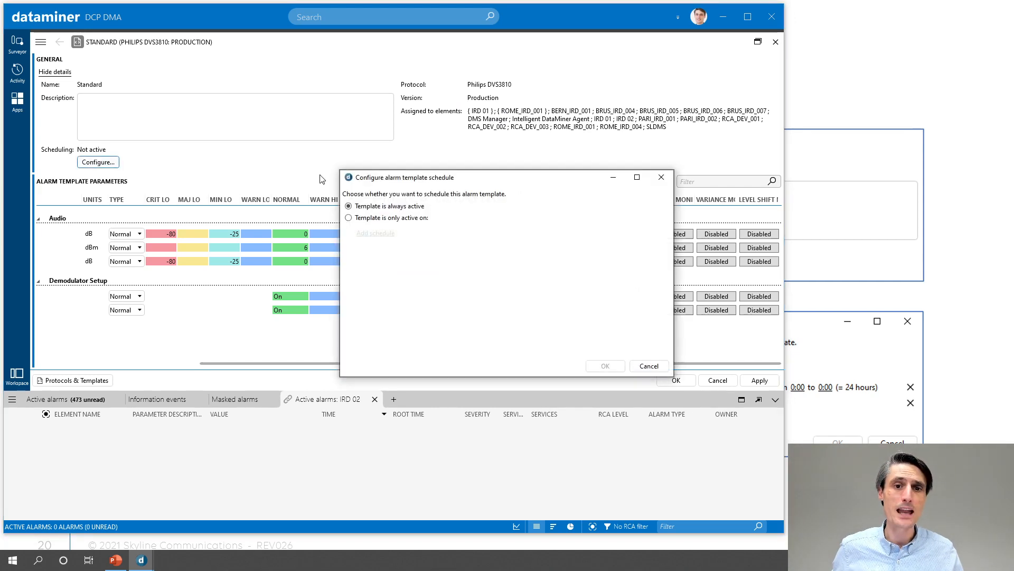
click(379, 219)
click(376, 233)
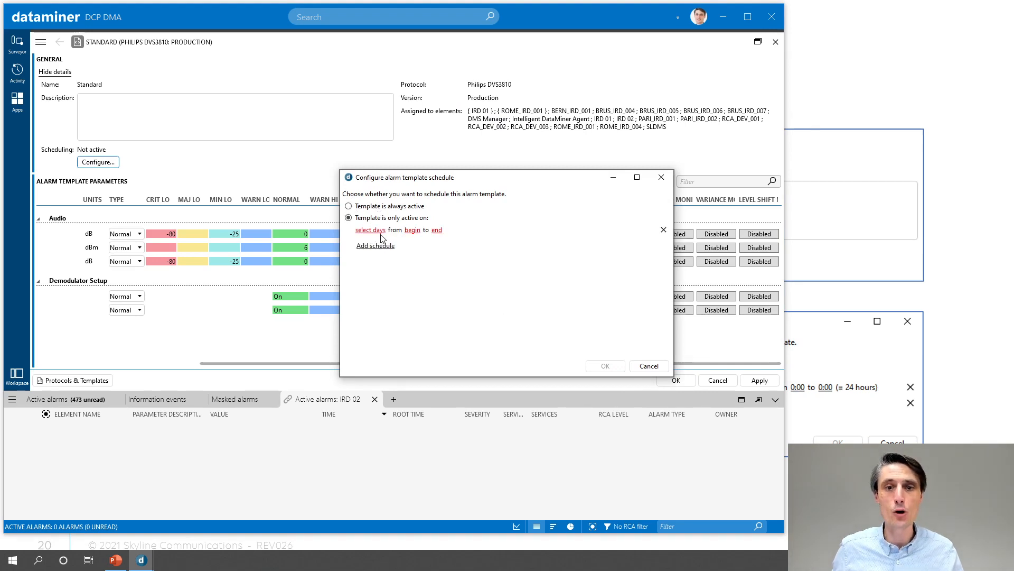
click(382, 230)
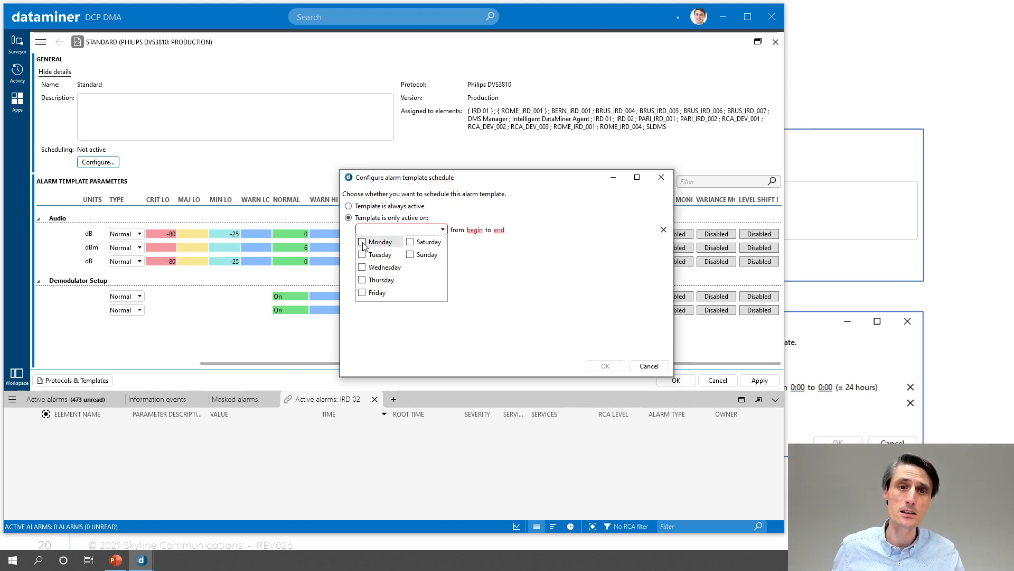
click(362, 242)
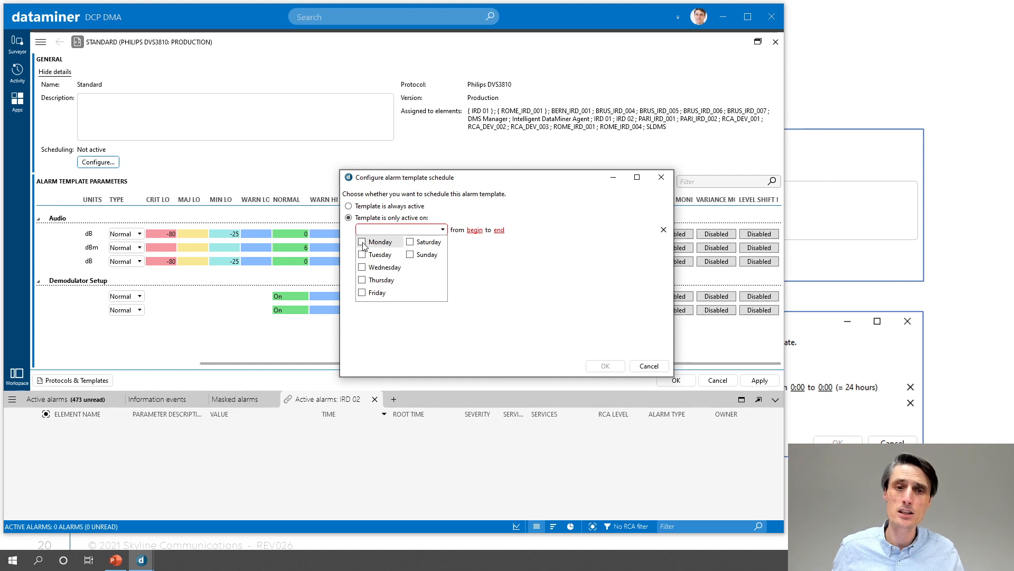
click(362, 255)
click(363, 268)
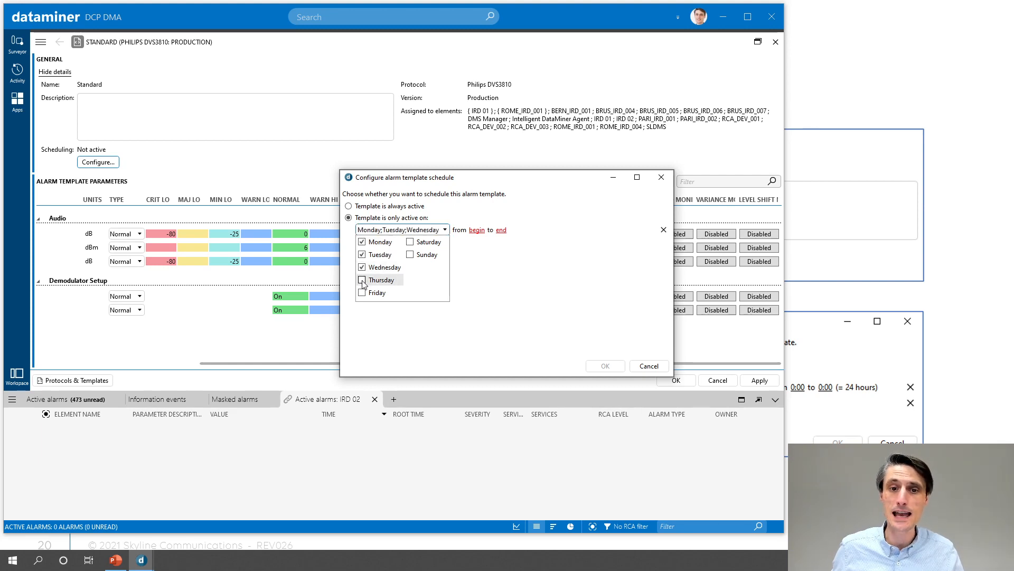
click(362, 281)
click(362, 293)
click(586, 281)
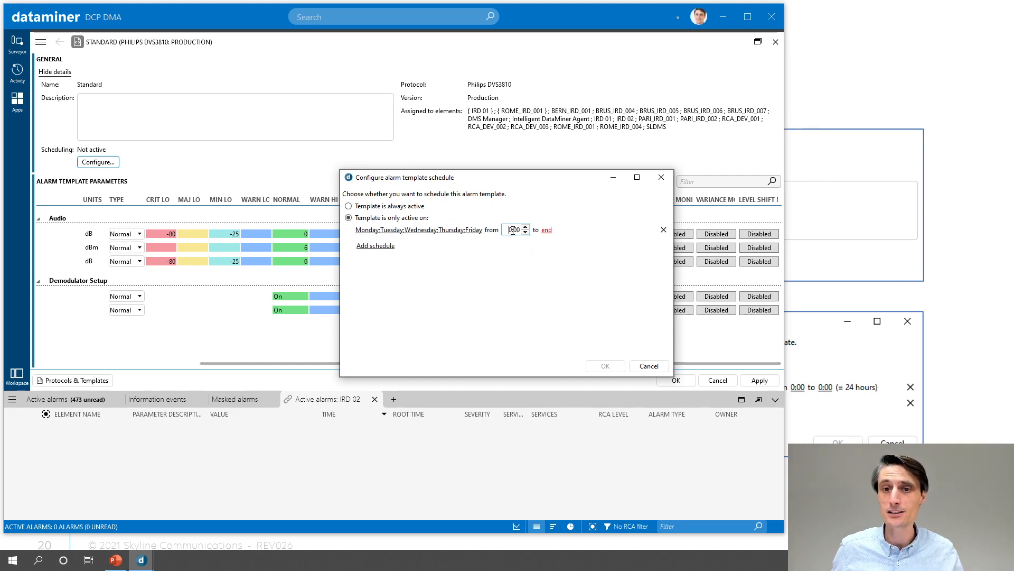
Set the weekday schedule entry to run from 20:00 to 0:00.
click(509, 230)
text(20)
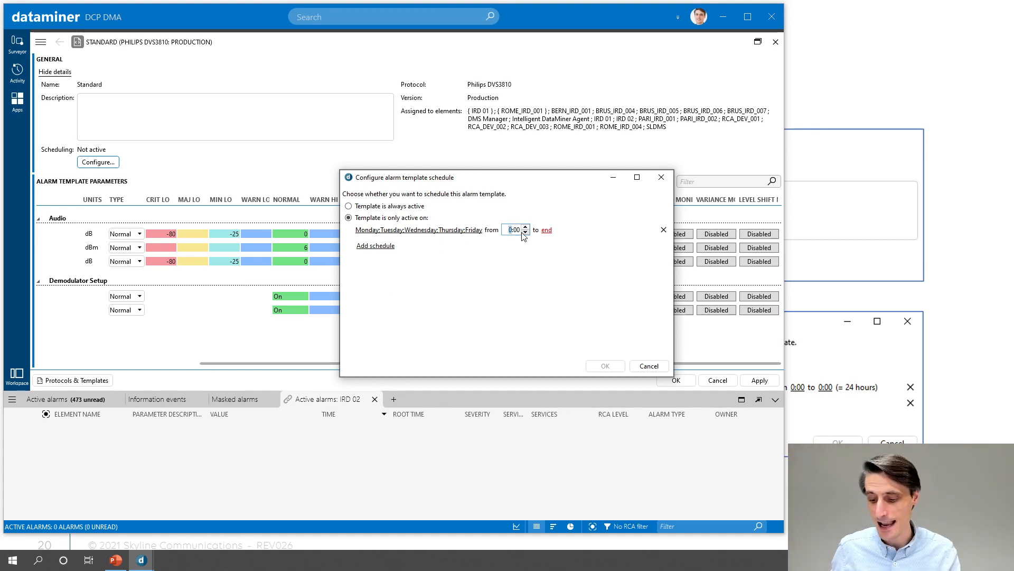
click(546, 230)
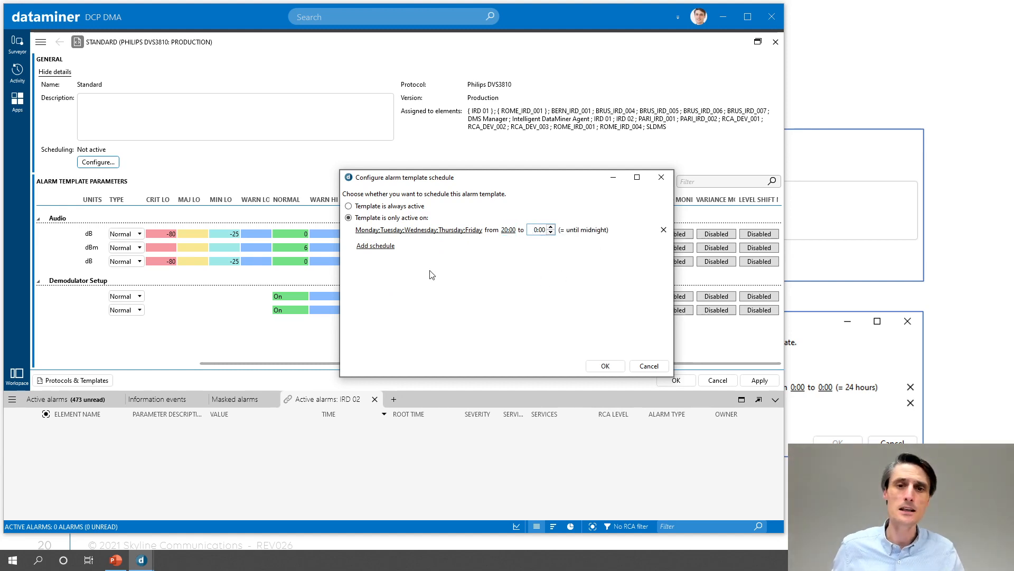
Add a second schedule entry, remove it again, and discard the schedule configuration.
click(378, 245)
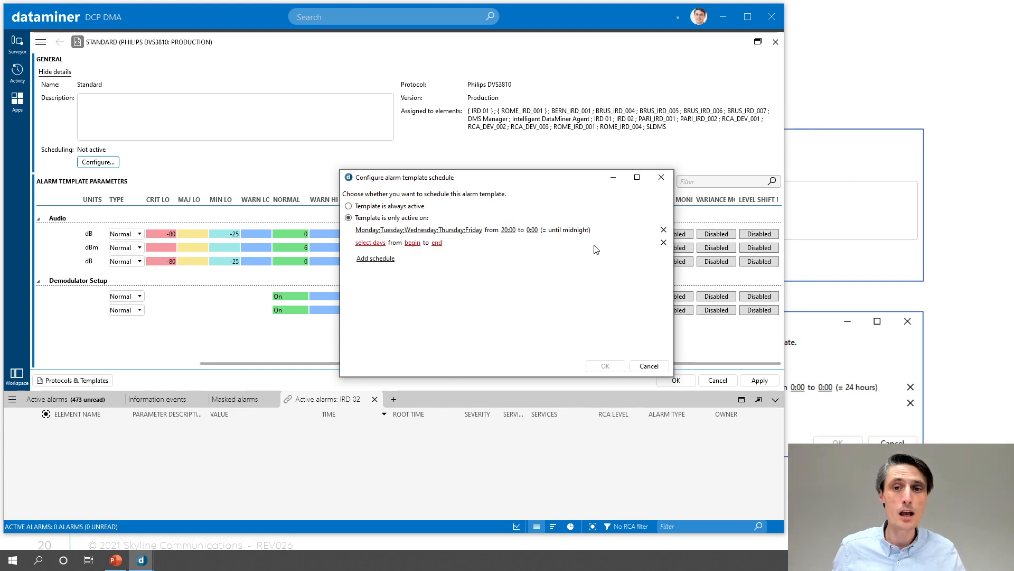
click(664, 242)
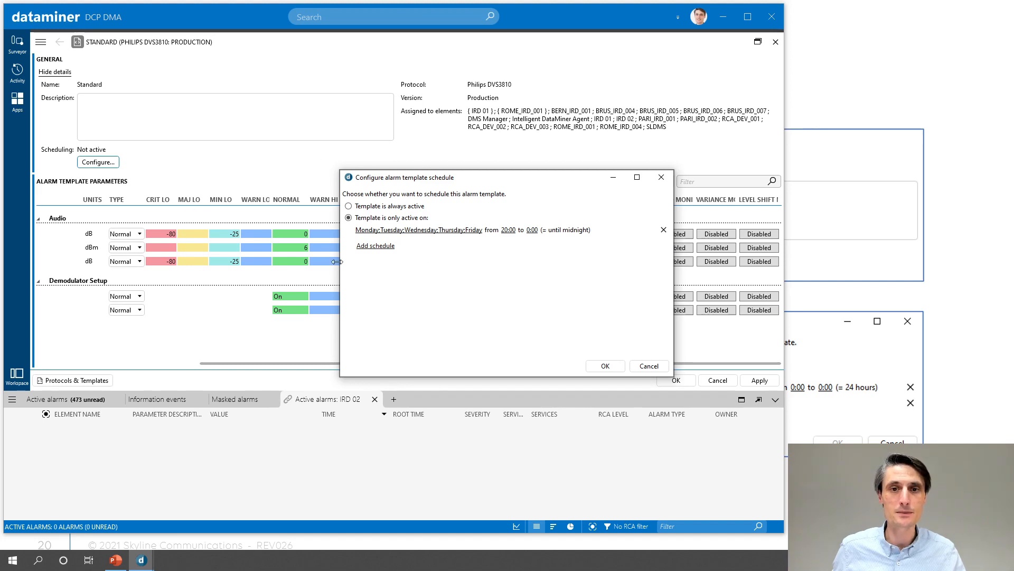
click(644, 365)
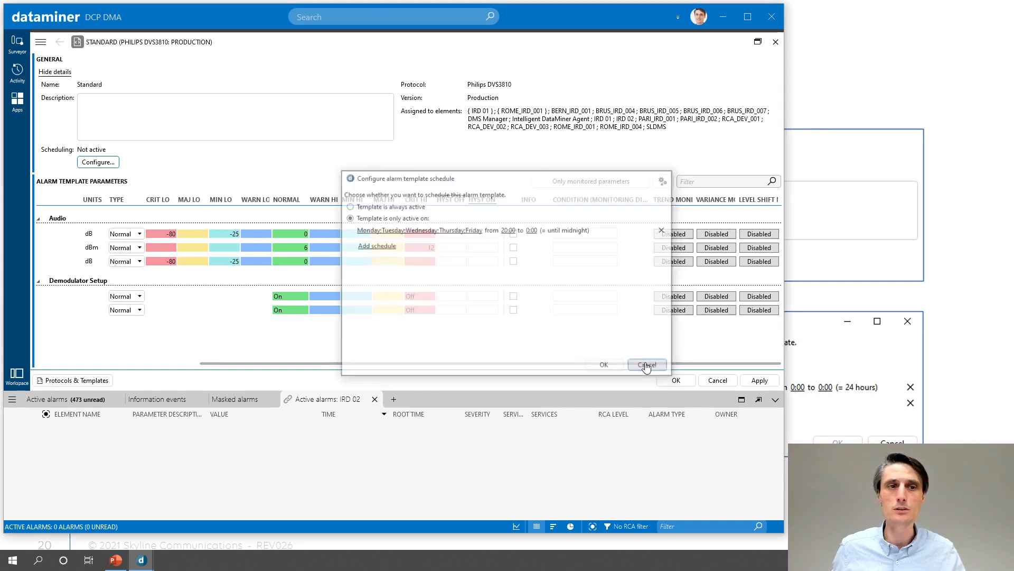
Hide the template's general details and switch back to the Template scheduling slide in the presentation.
click(62, 73)
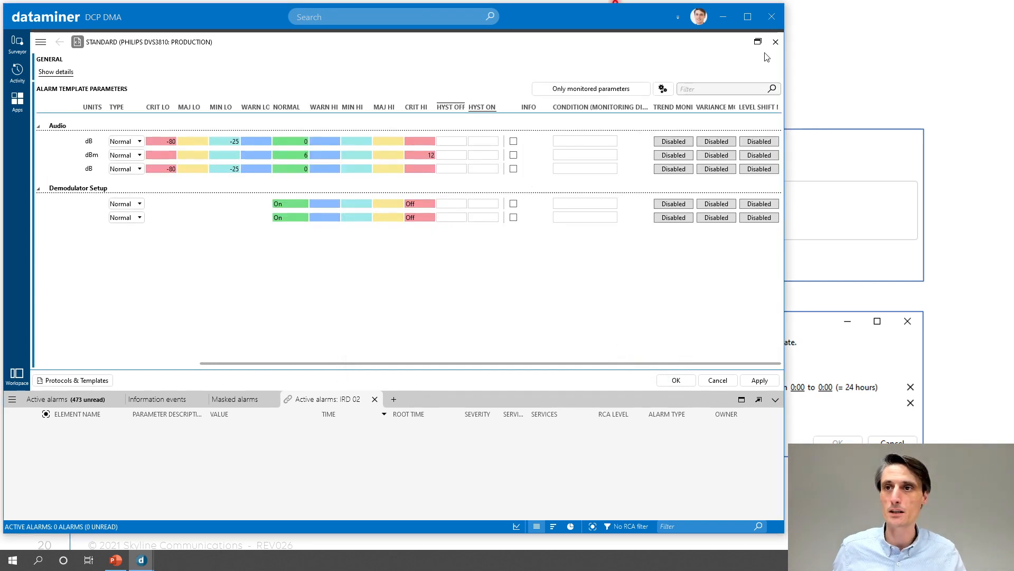
click(834, 57)
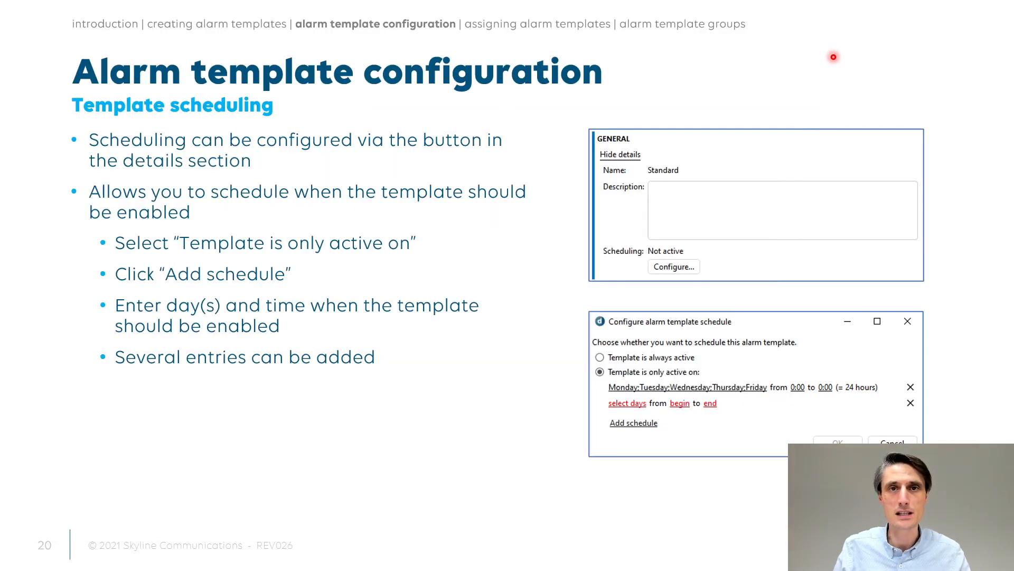